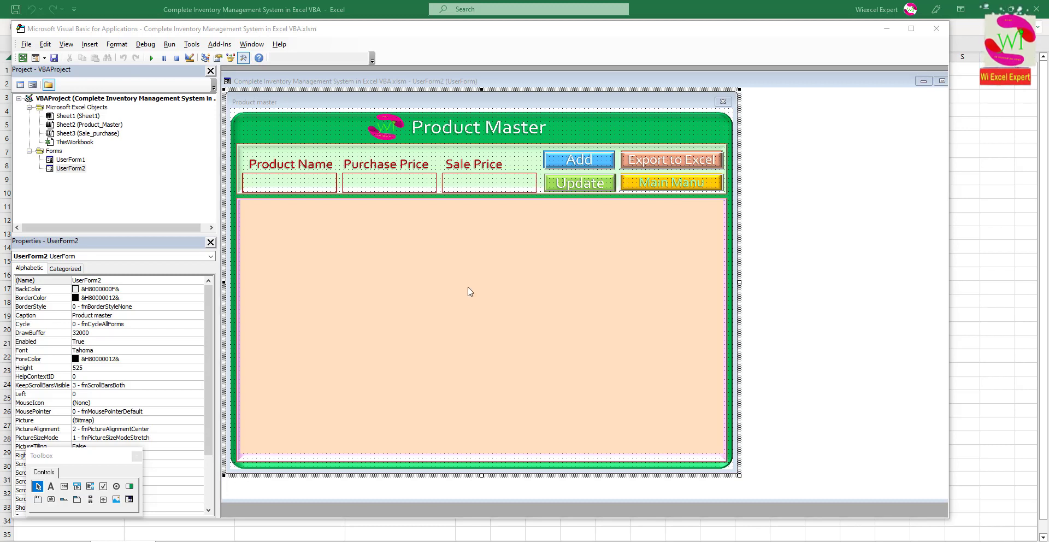
Close the Product master form's design window.
{"action": "left_click", "coordinate": [327, 136]}
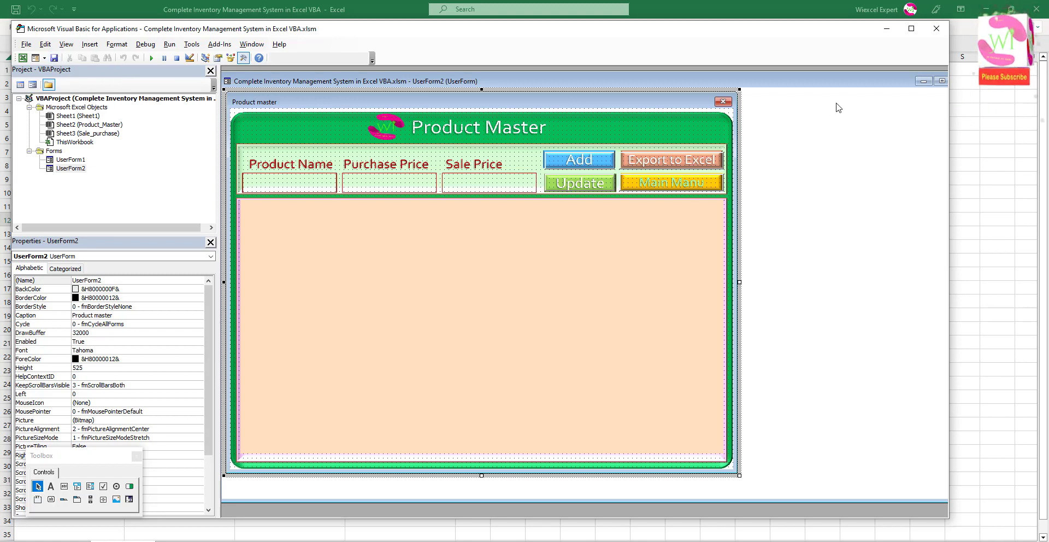
{"action": "left_click_drag", "start_coordinate": [884, 82], "coordinate": [777, 88]}
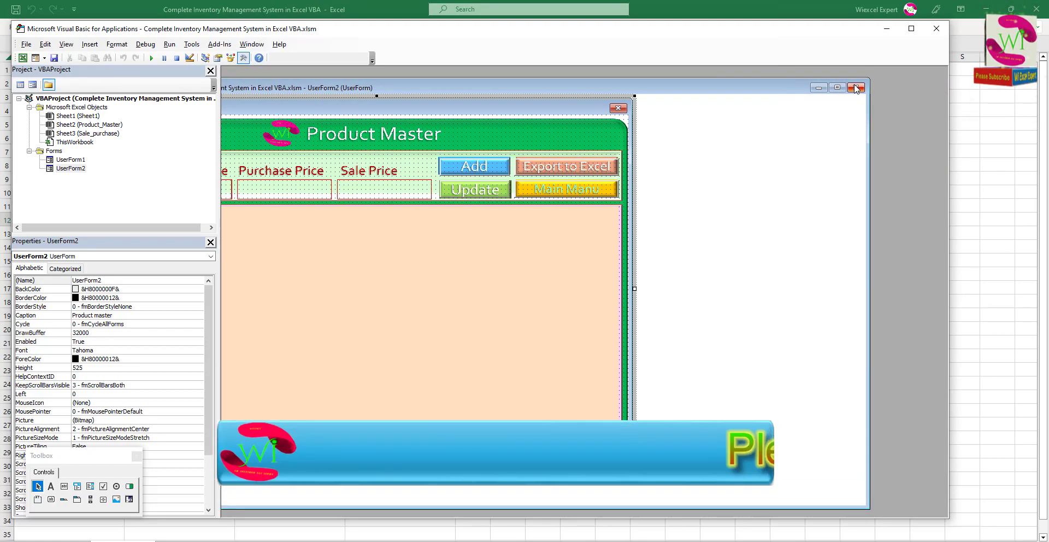
{"action": "left_click", "coordinate": [853, 87]}
Open UserForm1 maximized in the designer and create its UserForm_Click procedure.
{"action": "double_click", "coordinate": [71, 159]}
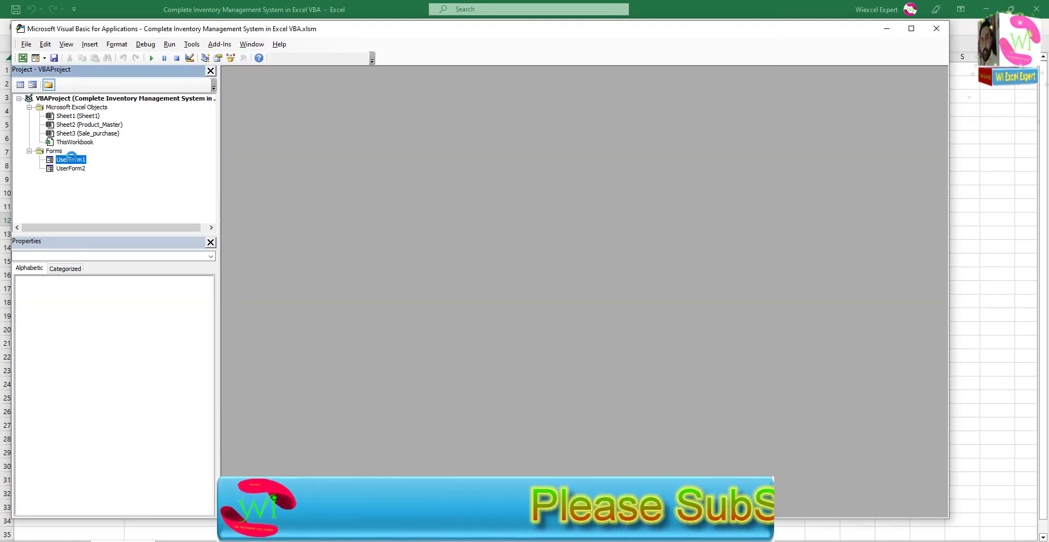
{"action": "left_click_drag", "start_coordinate": [503, 89], "coordinate": [647, 91]}
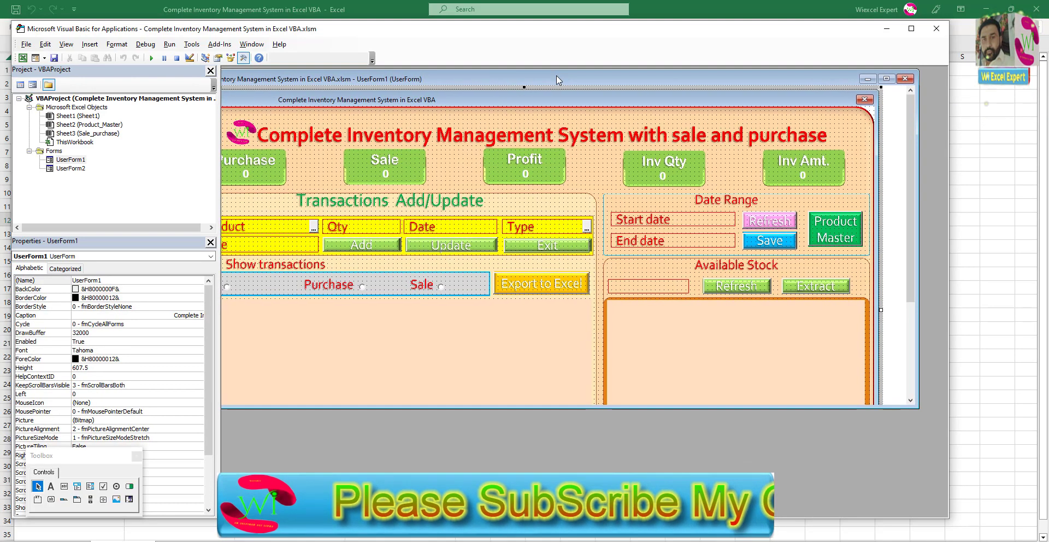
{"action": "double_click", "coordinate": [808, 90]}
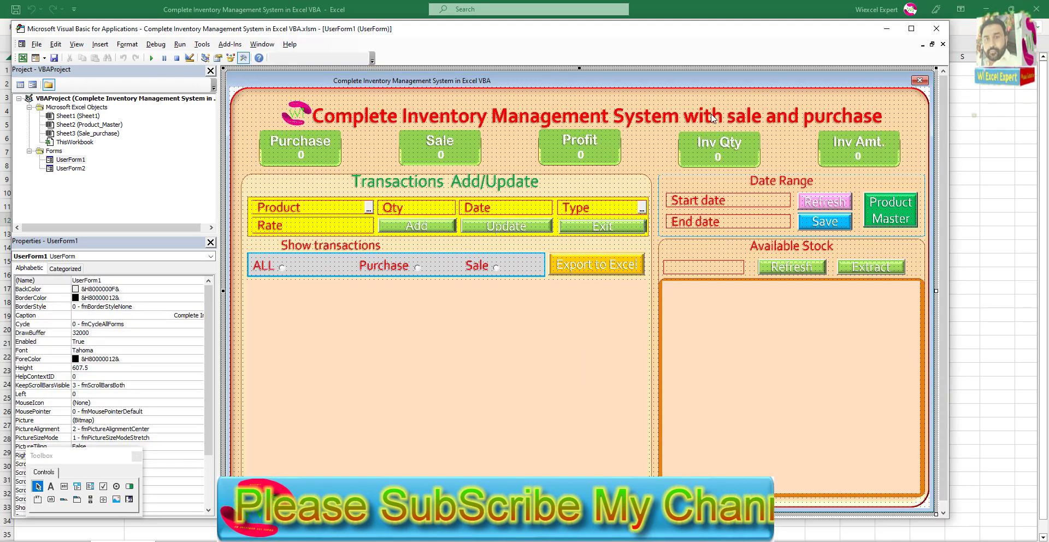
{"action": "double_click", "coordinate": [537, 131]}
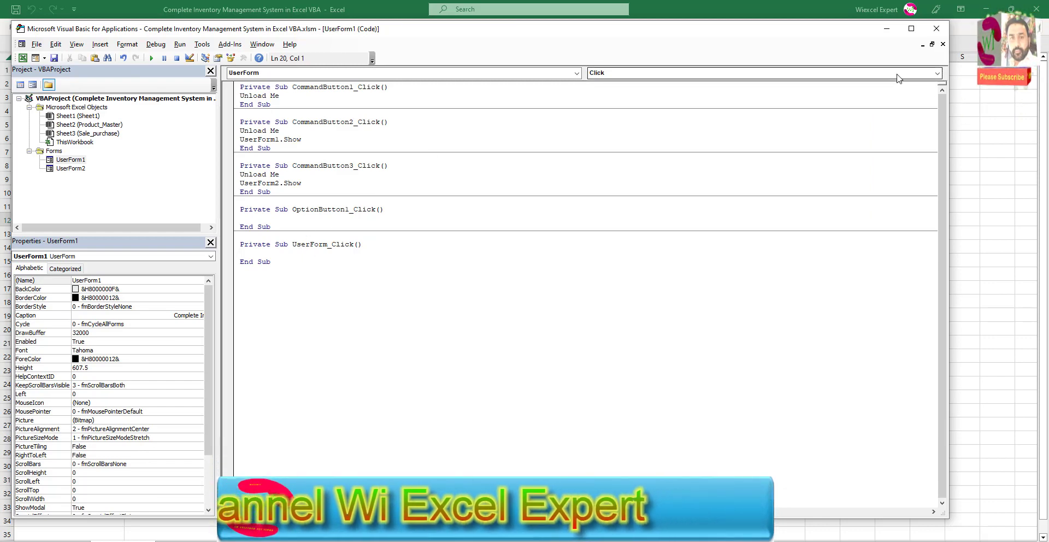
Add an empty UserForm_Initialize procedure and delete the empty UserForm_Click procedure.
{"action": "left_click", "coordinate": [937, 73]}
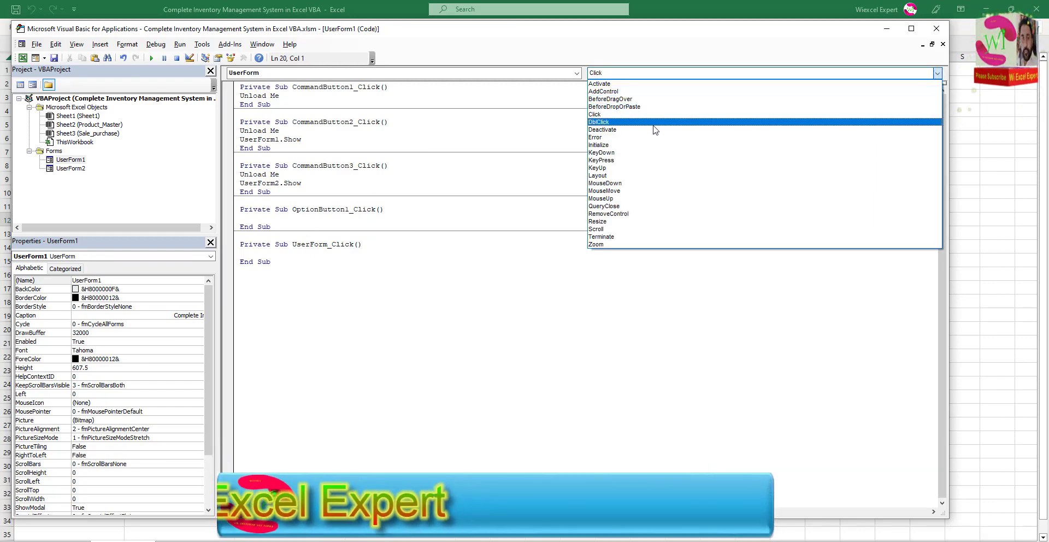
{"action": "left_click", "coordinate": [634, 145]}
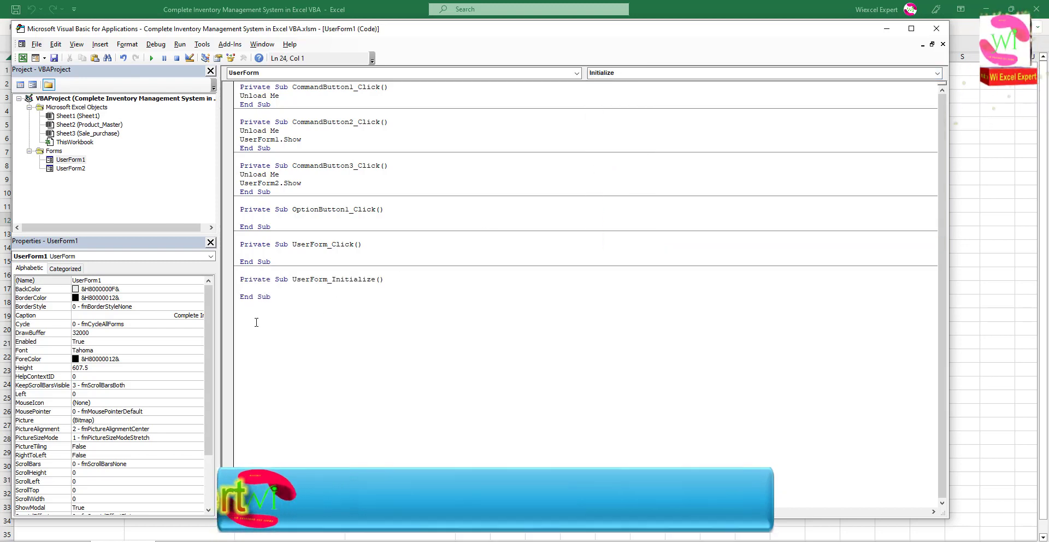
{"action": "left_click_drag", "start_coordinate": [271, 262], "coordinate": [230, 246]}
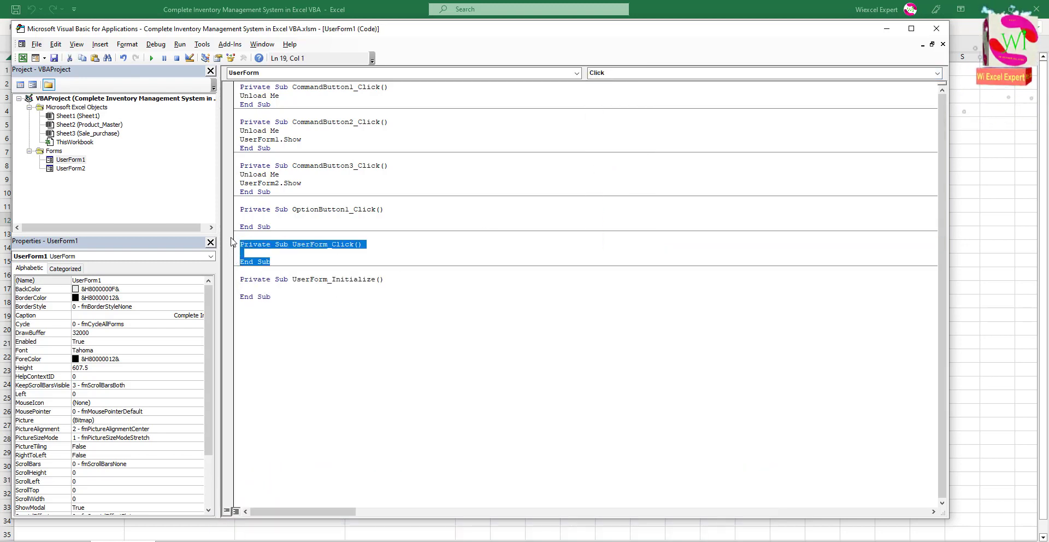
{"action": "key", "text": "Delete"}
{"action": "key", "text": "BackSpace"}
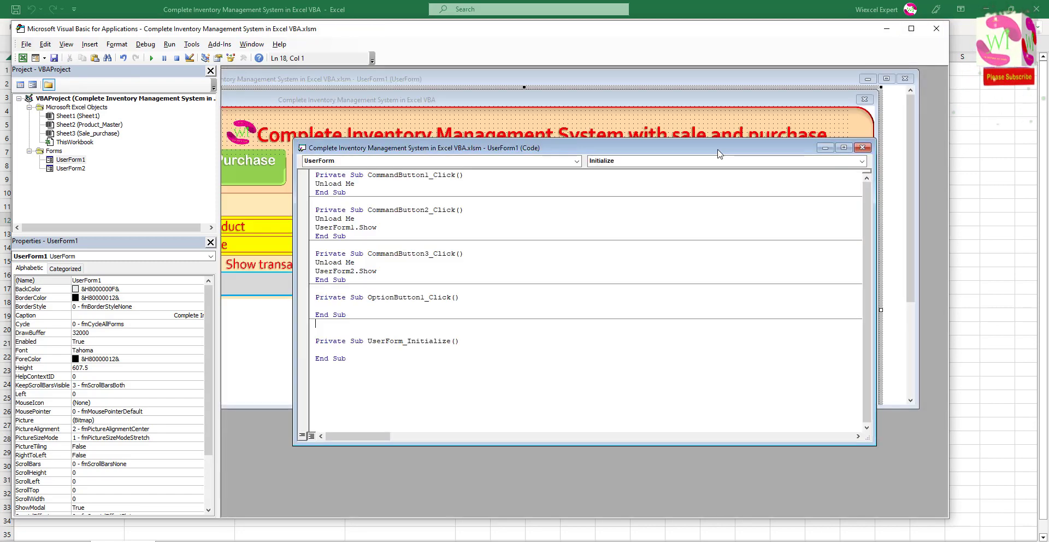
Restore the code window to floating size and bring the form designer forward.
{"action": "left_click", "coordinate": [932, 44]}
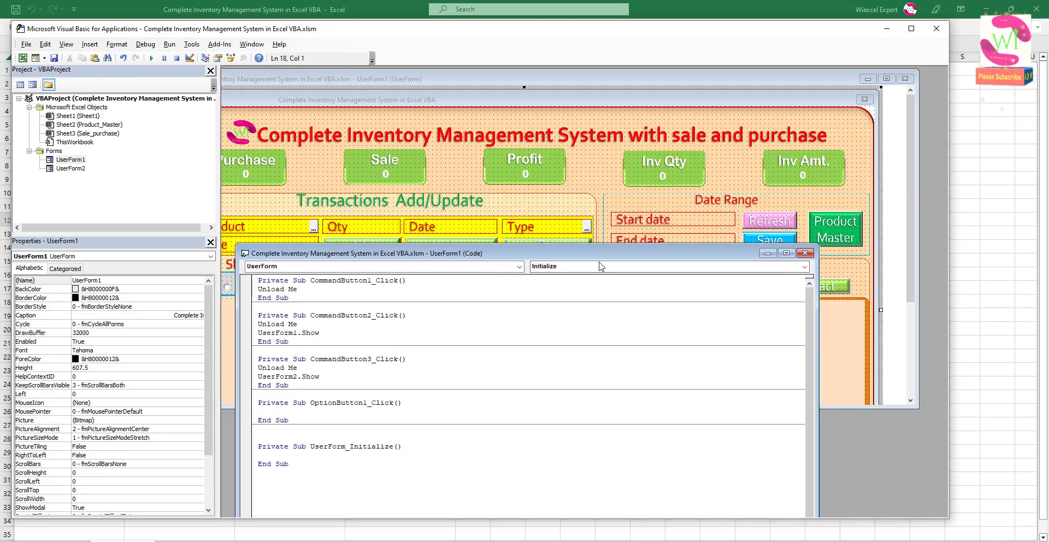
{"action": "left_click_drag", "start_coordinate": [660, 155], "coordinate": [601, 224]}
{"action": "left_click_drag", "start_coordinate": [519, 83], "coordinate": [571, 78]}
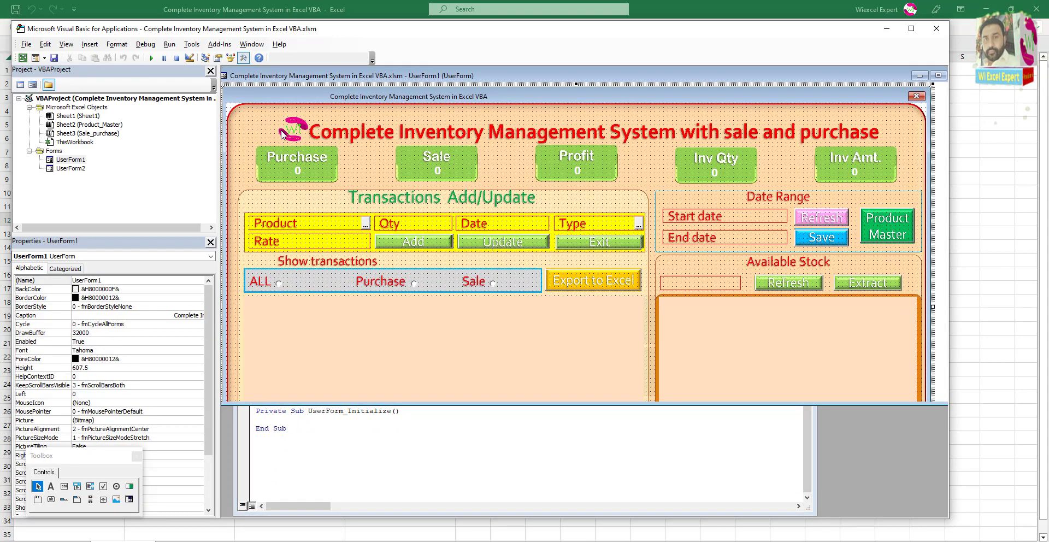
{"action": "left_click", "coordinate": [152, 58]}
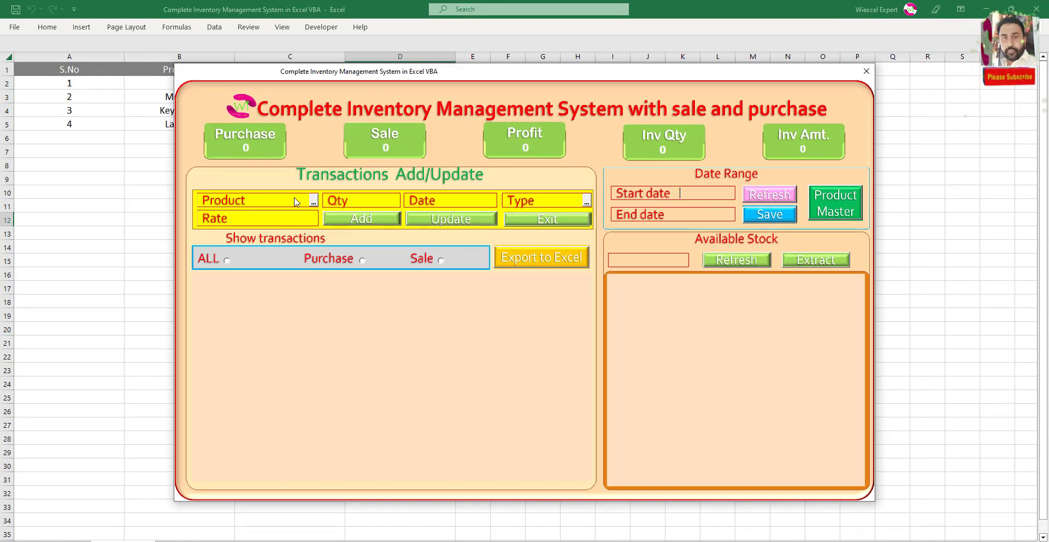
{"action": "left_click", "coordinate": [693, 195]}
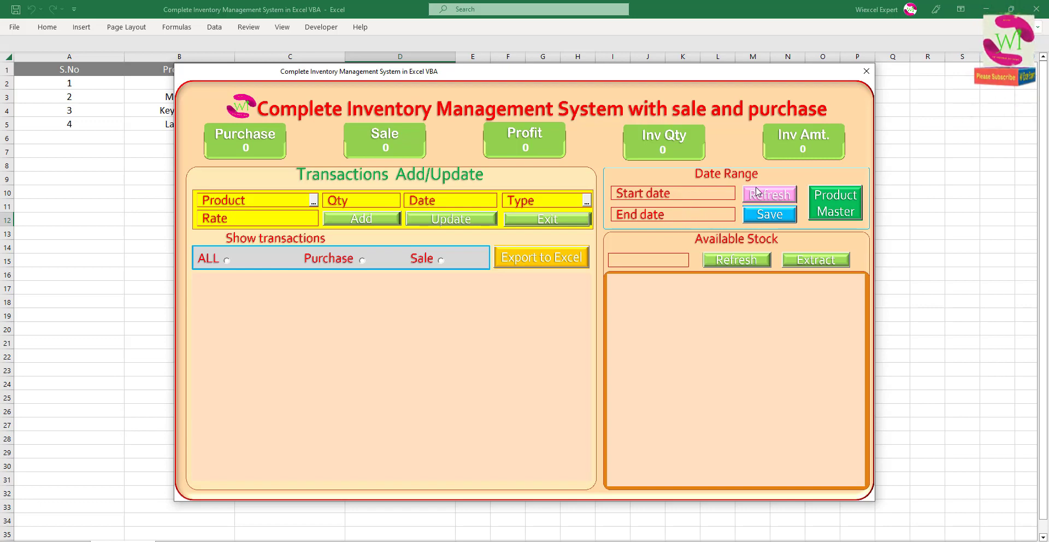
{"action": "left_click", "coordinate": [866, 71]}
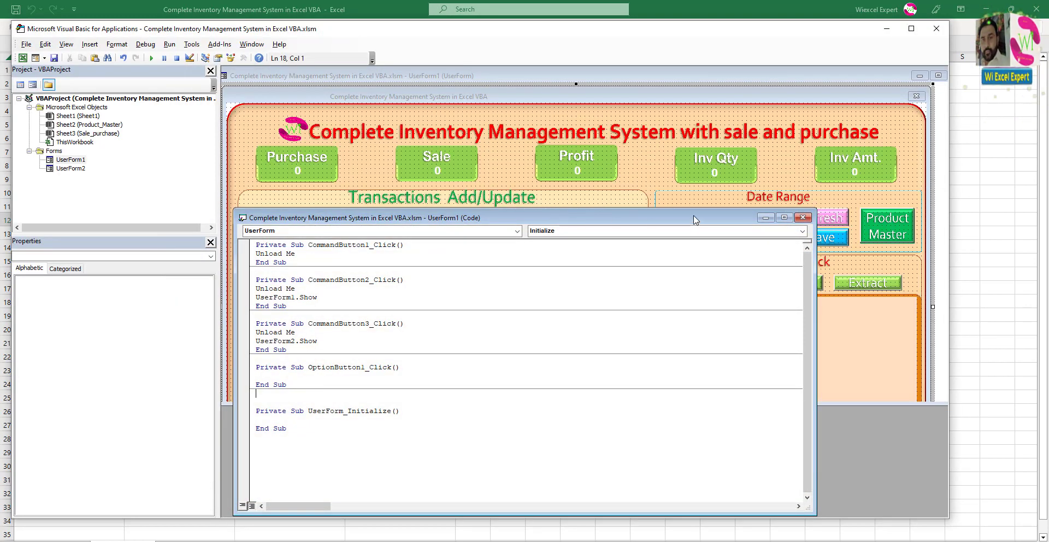
{"action": "left_click_drag", "start_coordinate": [561, 219], "coordinate": [550, 306]}
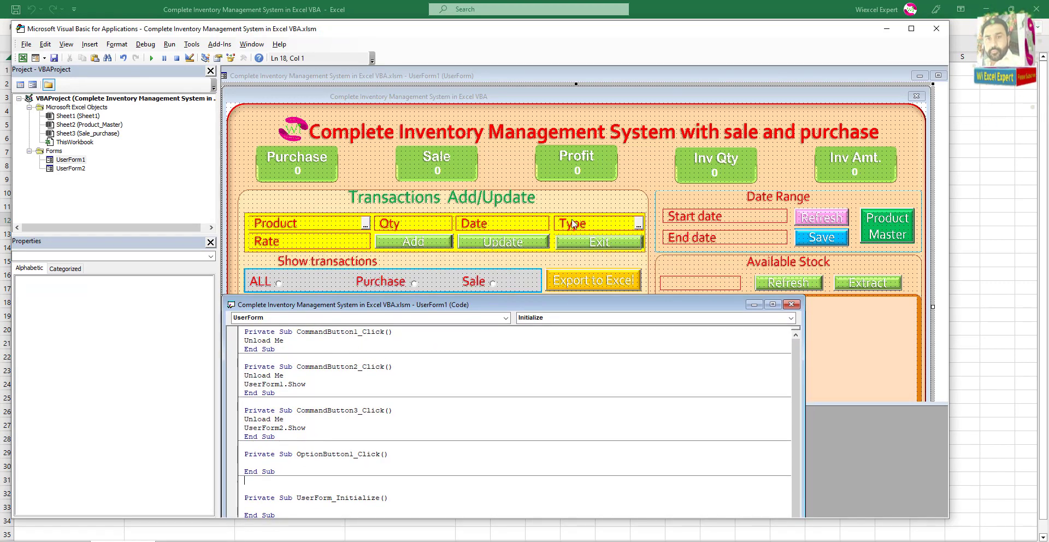
{"action": "left_click", "coordinate": [746, 219]}
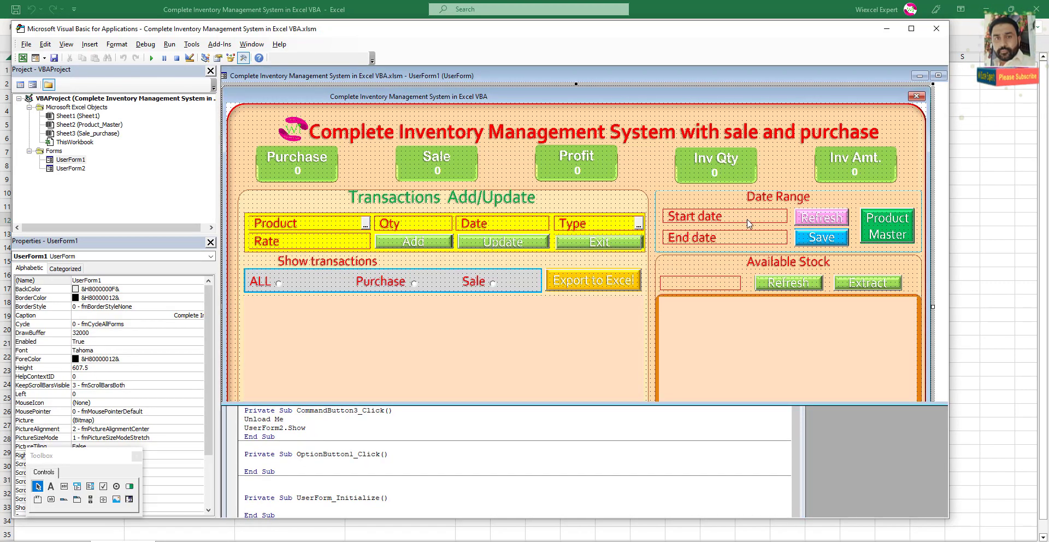
{"action": "left_click", "coordinate": [748, 220]}
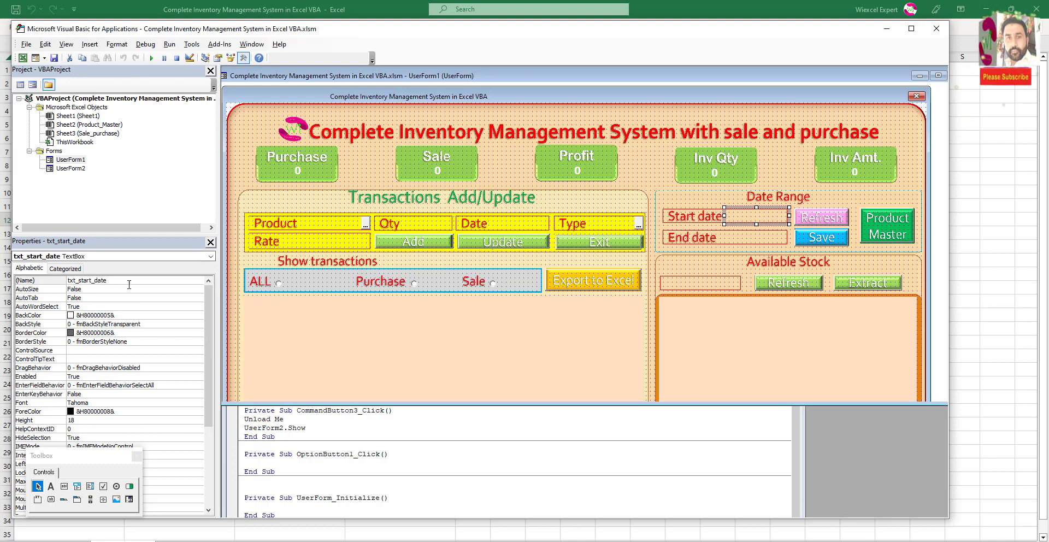
{"action": "left_click", "coordinate": [736, 240]}
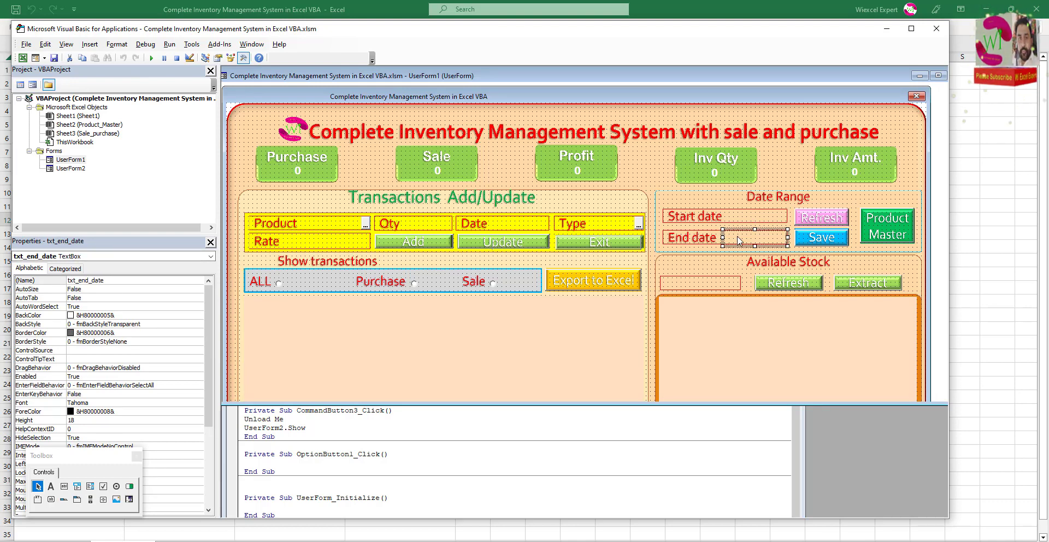
{"action": "left_click", "coordinate": [521, 228]}
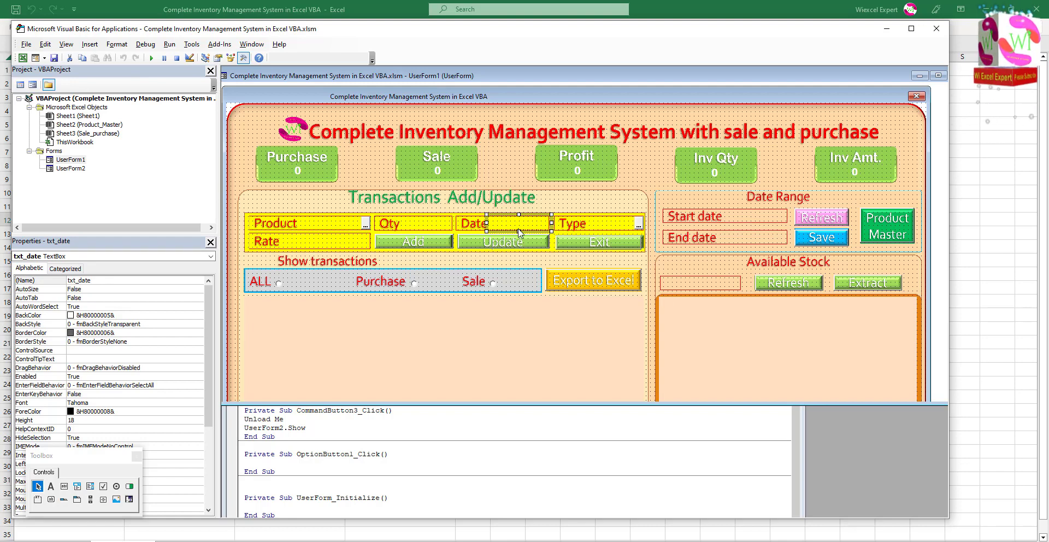
{"action": "left_click", "coordinate": [477, 407]}
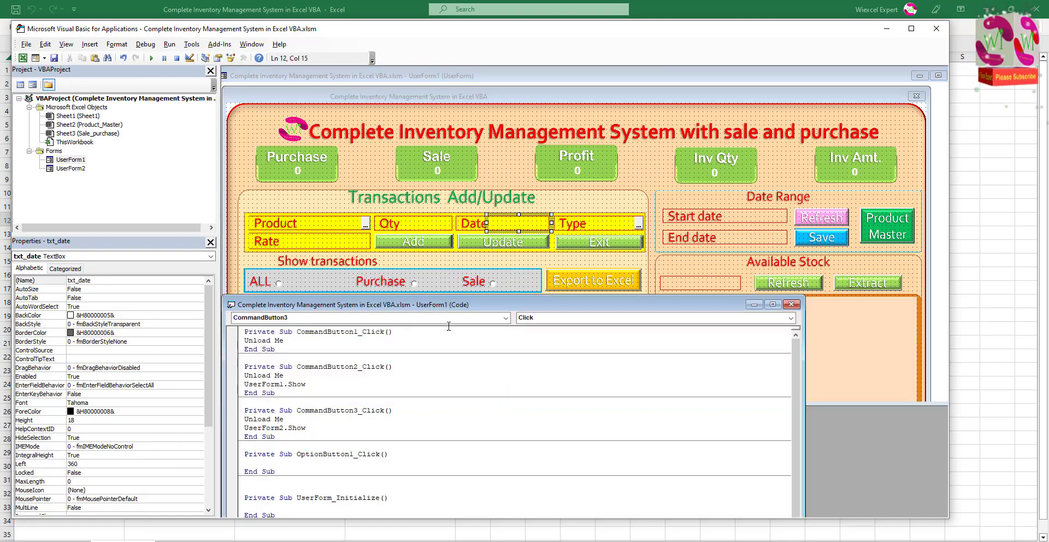
{"action": "left_click_drag", "start_coordinate": [503, 307], "coordinate": [548, 97]}
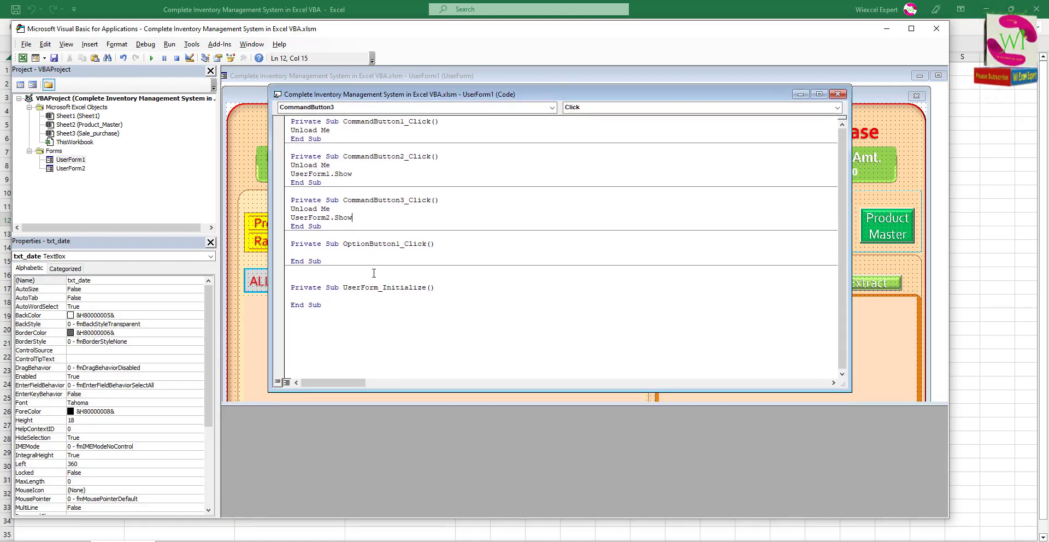
{"action": "left_click", "coordinate": [837, 94]}
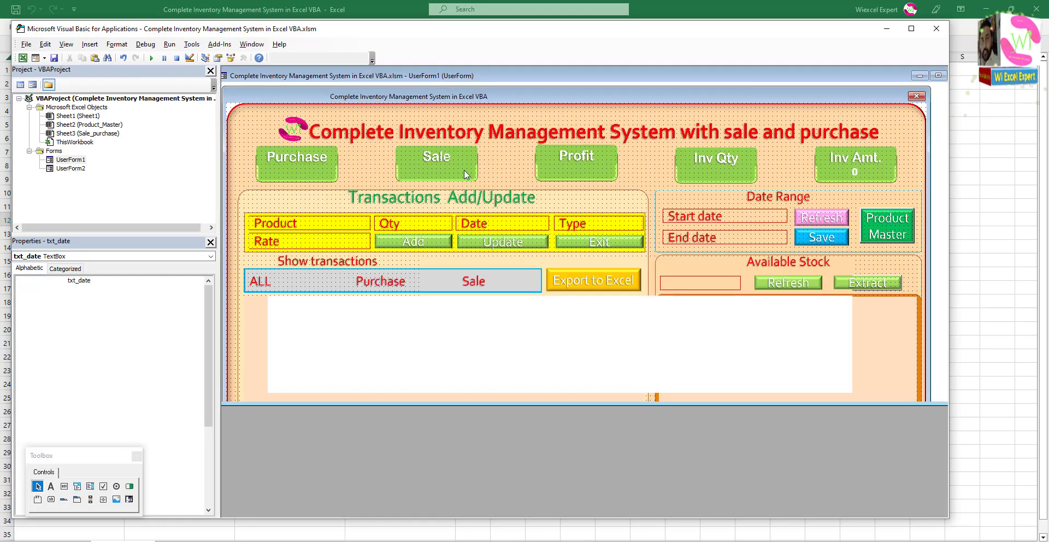
{"action": "double_click", "coordinate": [260, 126]}
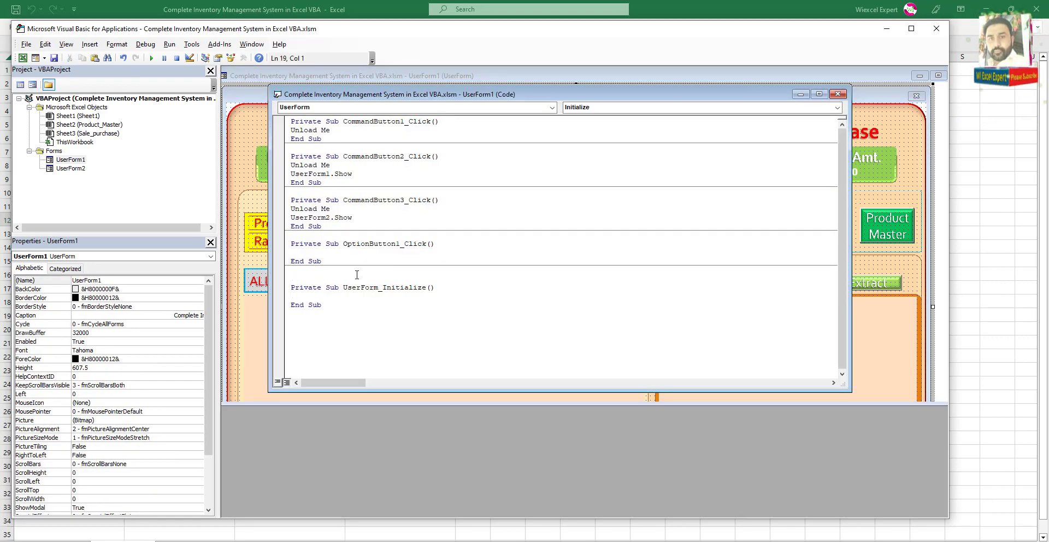
Start a new line in UserForm_Initialize with Me.txt_start_date from the autocomplete list.
{"action": "key", "text": "BackSpace"}
{"action": "left_click", "coordinate": [332, 287]}
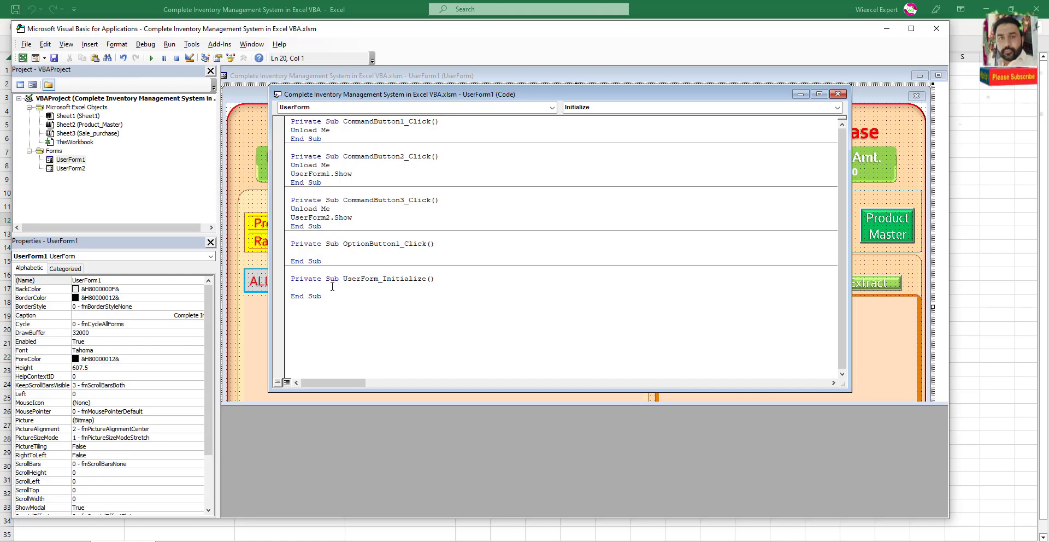
{"action": "key", "text": "Return"}
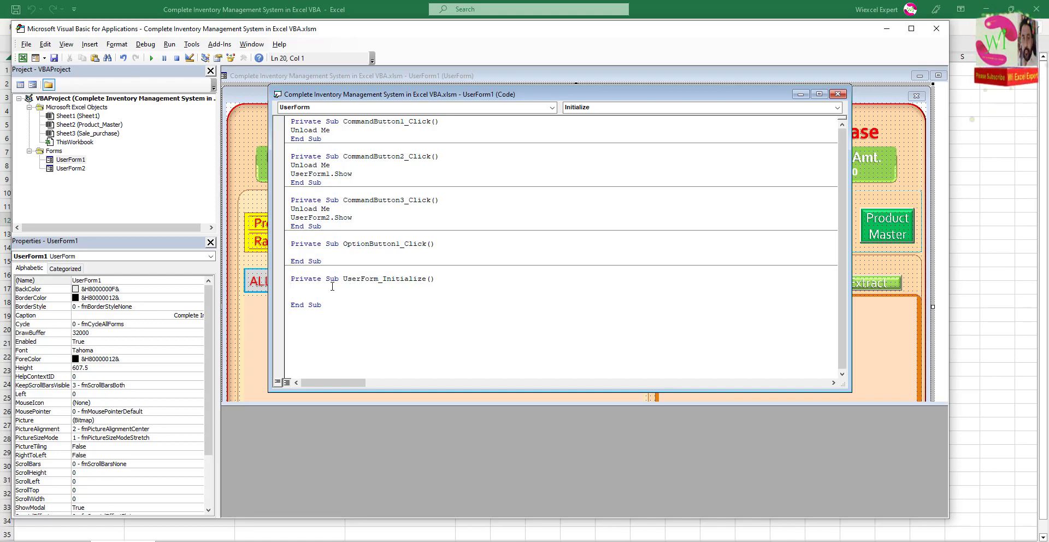
{"action": "type", "text": "me.t"}
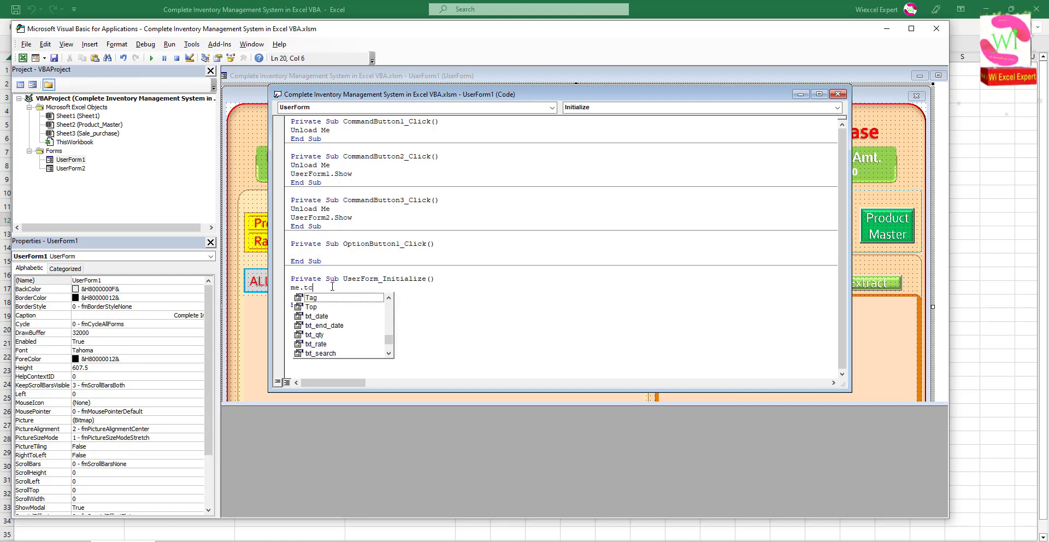
{"action": "type", "text": "xty"}
{"action": "key", "text": "BackSpace"}
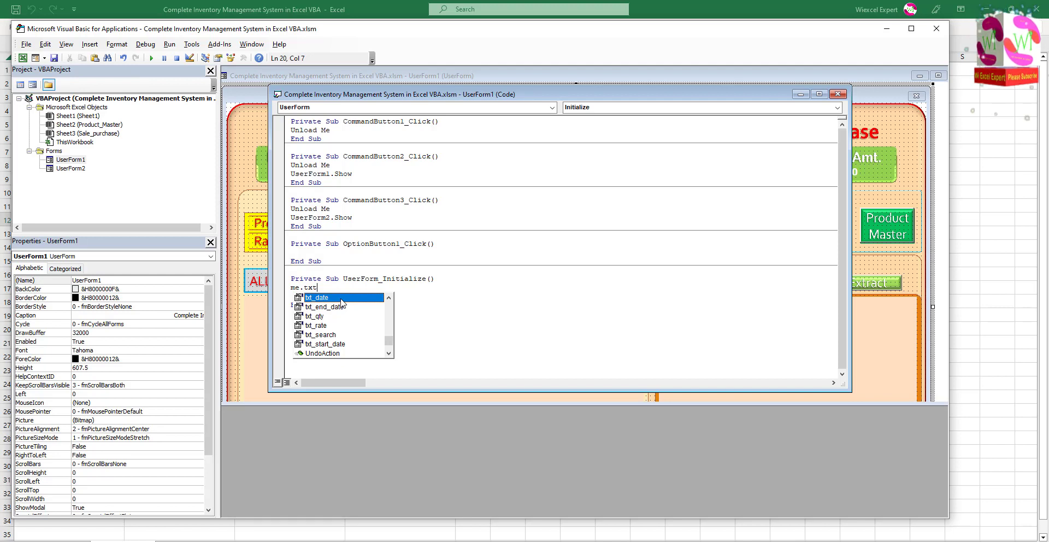
{"action": "scroll", "coordinate": [343, 306], "scroll_direction": "down", "scroll_amount": 1}
{"action": "scroll", "coordinate": [342, 317], "scroll_direction": "down", "scroll_amount": 1}
{"action": "scroll", "coordinate": [341, 328], "scroll_direction": "down", "scroll_amount": 1}
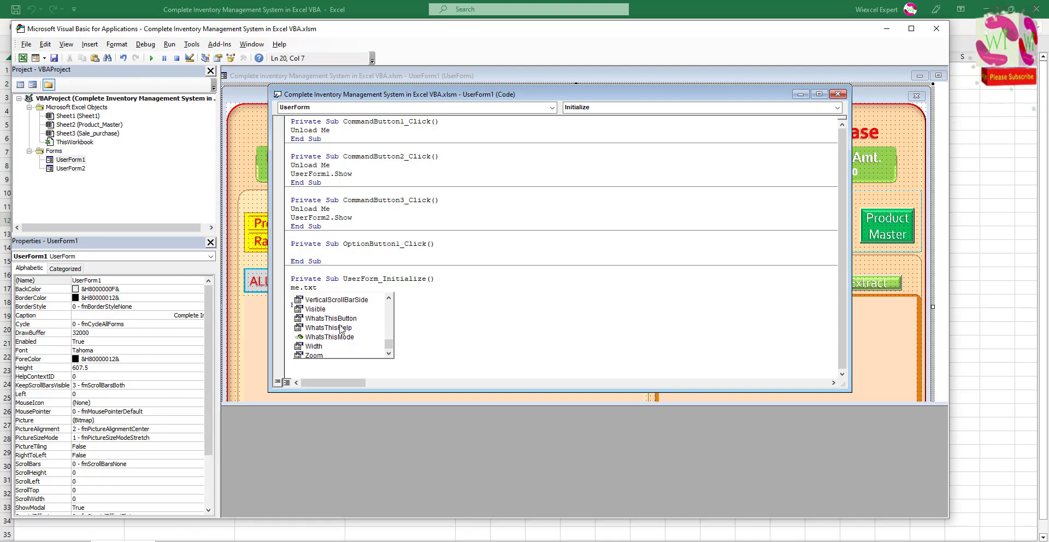
{"action": "left_click", "coordinate": [388, 298]}
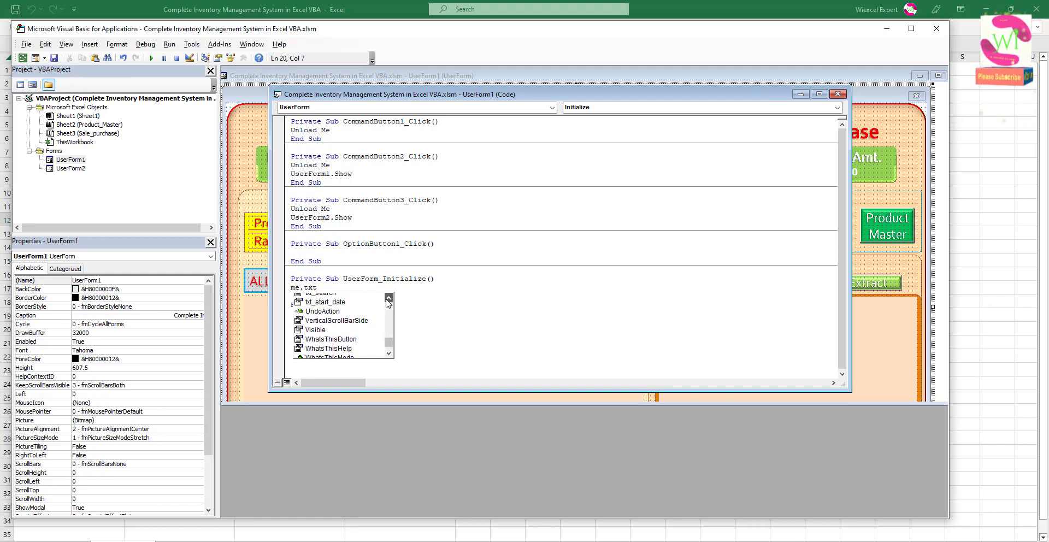
{"action": "left_click", "coordinate": [388, 298]}
{"action": "double_click", "coordinate": [358, 314]}
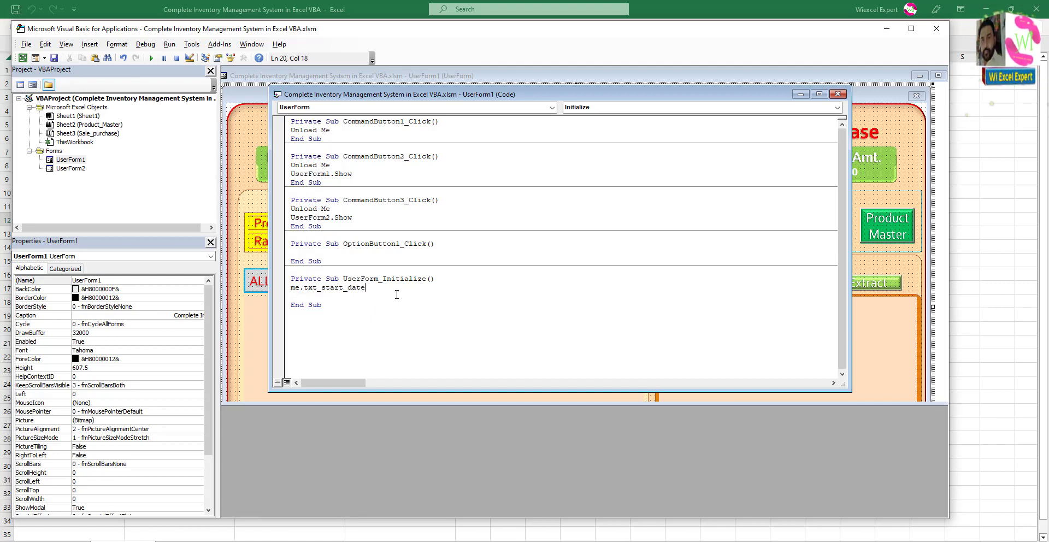
Complete the line as .Value = Format(Date, "D-MMM-YYYY").
{"action": "type", "text": ".value"}
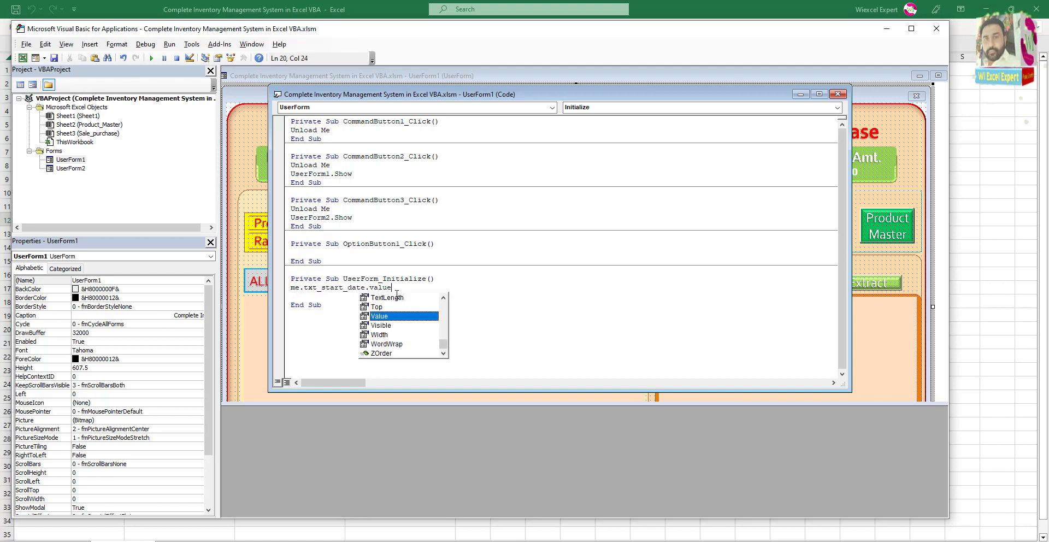
{"action": "type", "text": "=format"}
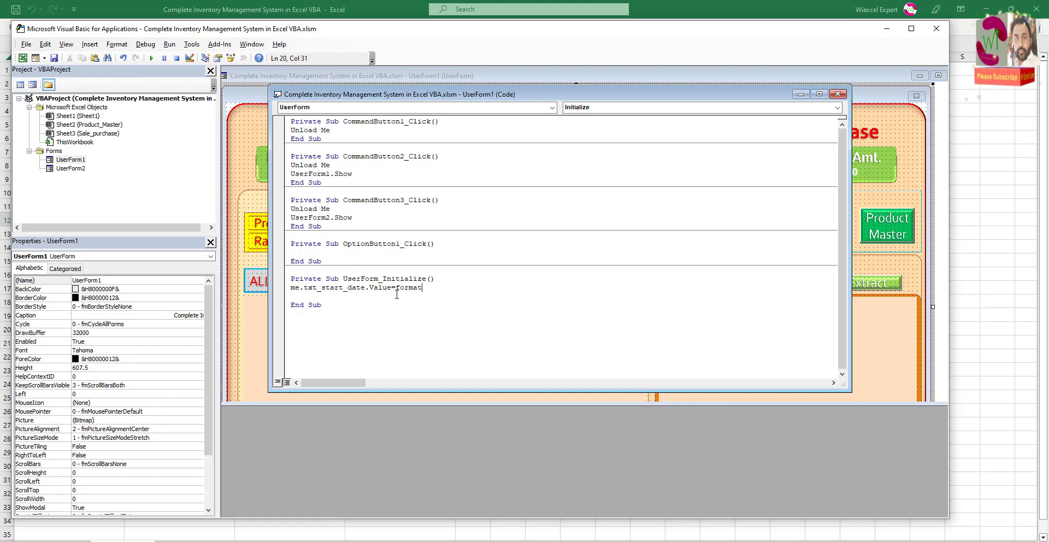
{"action": "type", "text": "(Date"}
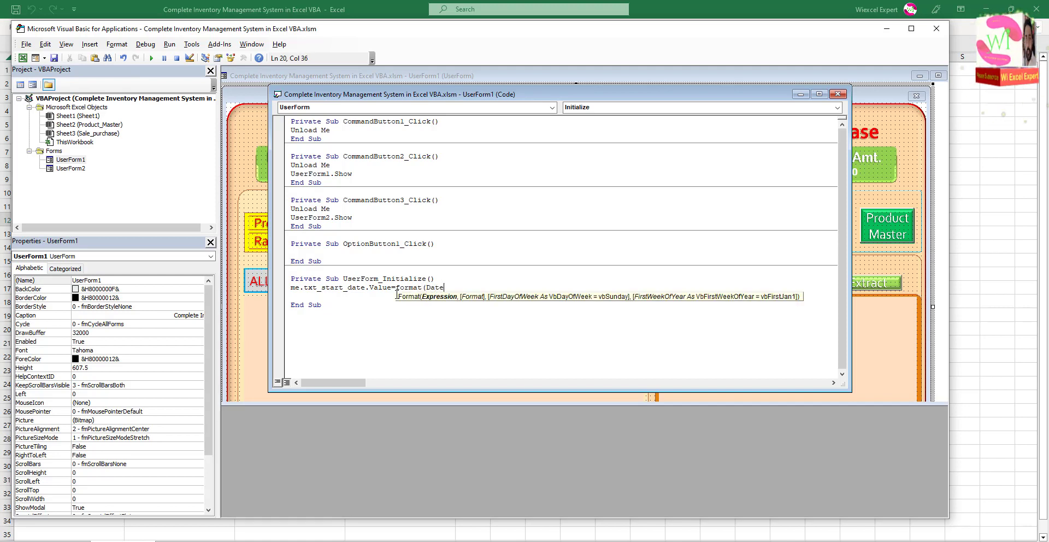
{"action": "type", "text": ",\"D-MMM-YYYY"}
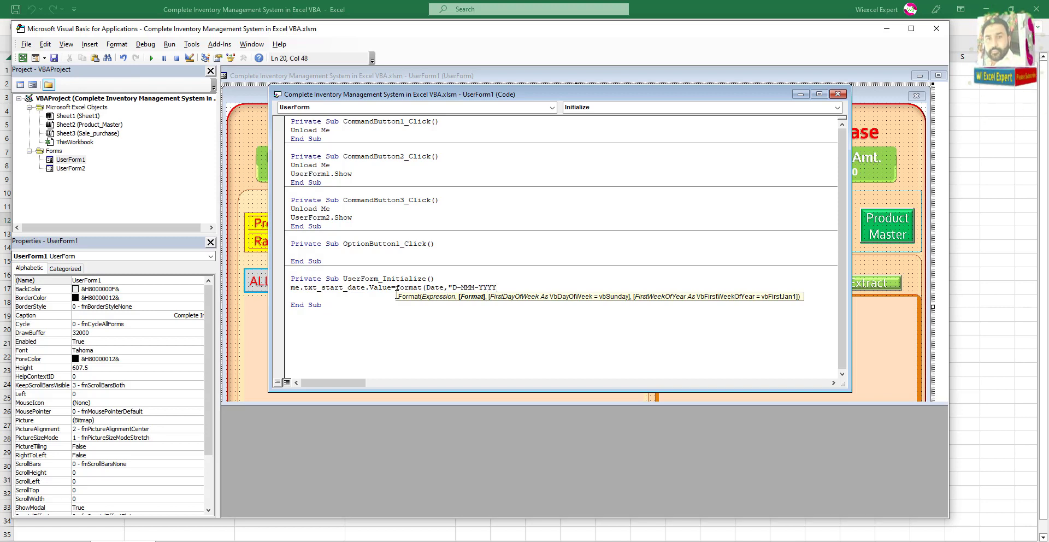
{"action": "type", "text": ")"}
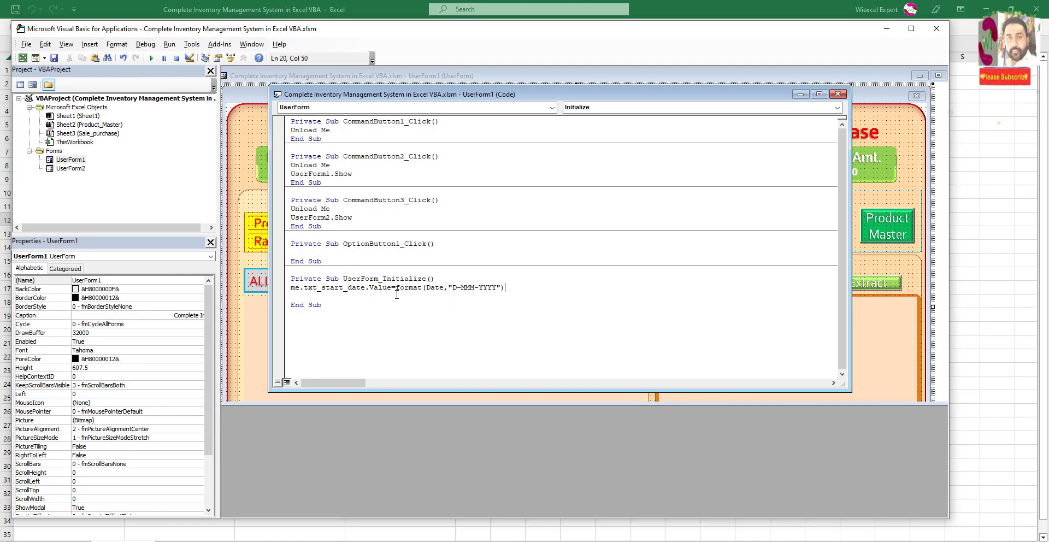
{"action": "key", "text": "Return"}
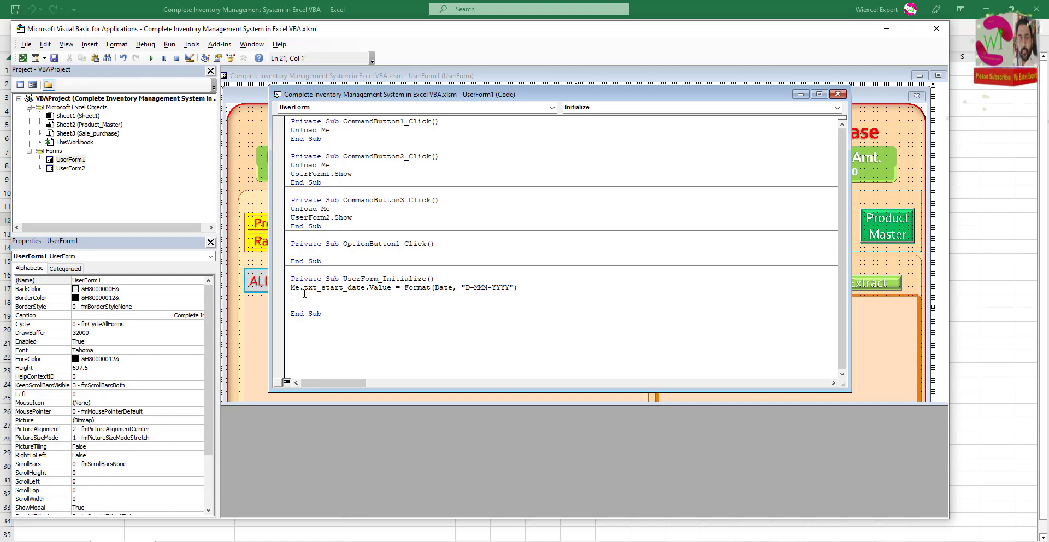
Paste two copies of the start-date line below it.
{"action": "mouse_move", "coordinate": [292, 290]}
{"action": "left_mouse_down"}
{"action": "mouse_move", "coordinate": [424, 288]}
{"action": "mouse_move", "coordinate": [438, 279]}
{"action": "mouse_move", "coordinate": [541, 290]}
{"action": "left_mouse_up"}
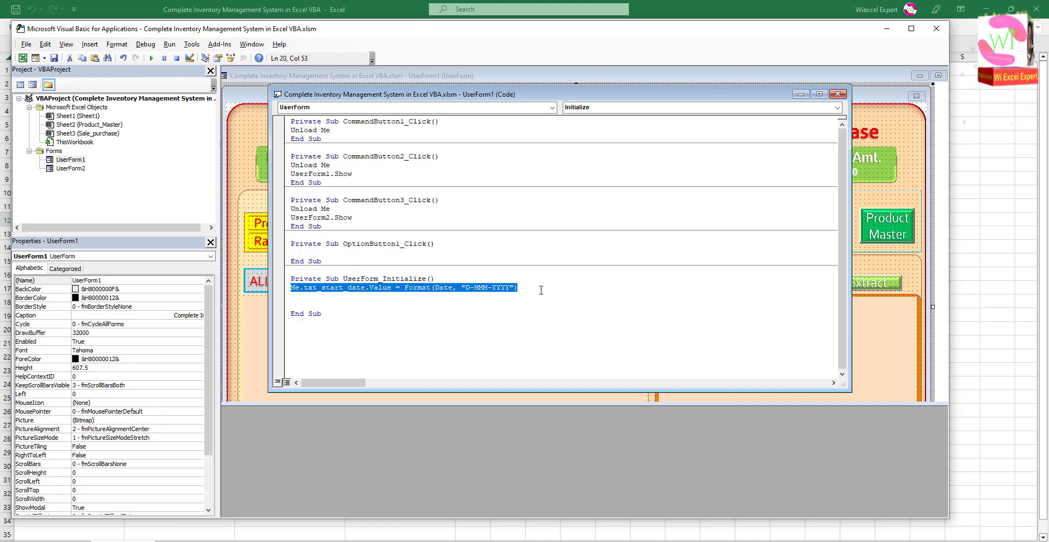
{"action": "left_click", "coordinate": [340, 300]}
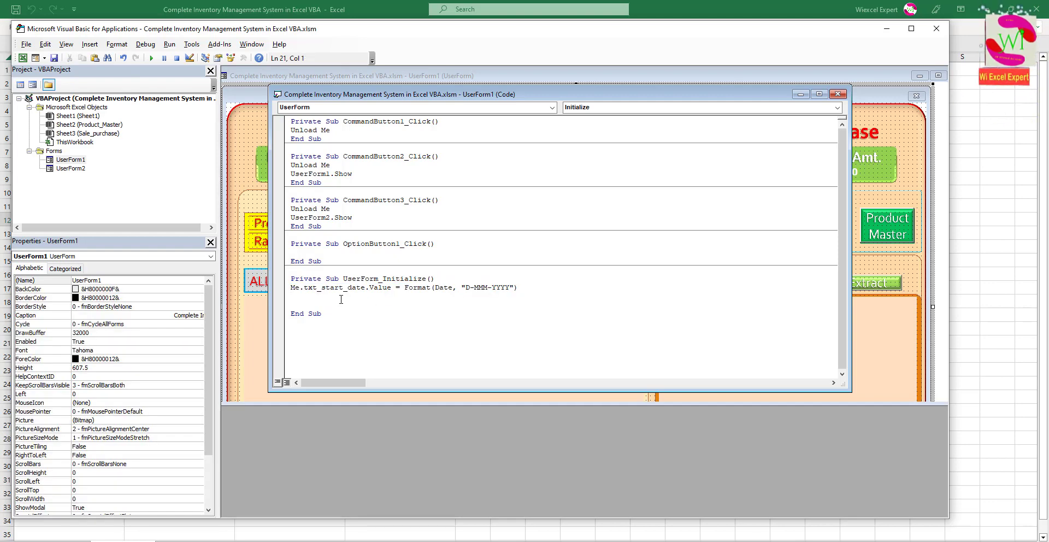
{"action": "type", "text": "Me.txt_start_date.Value = Format(Date, \"D-MMM-YYYY\")"}
{"action": "key", "text": "Return"}
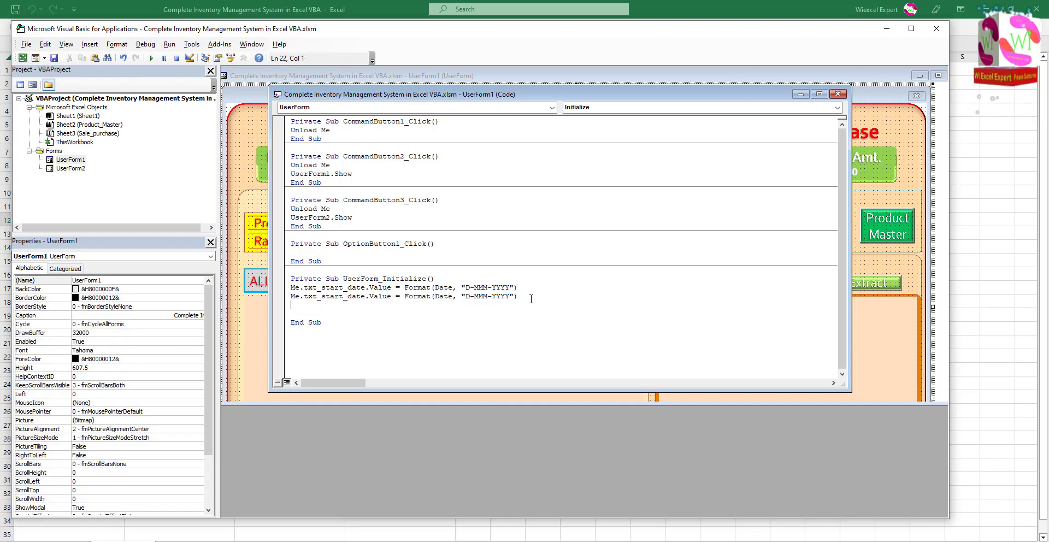
{"action": "type", "text": "Me.txt_start_date.Value = Format(Date, \"D-MMM-YYYY\")"}
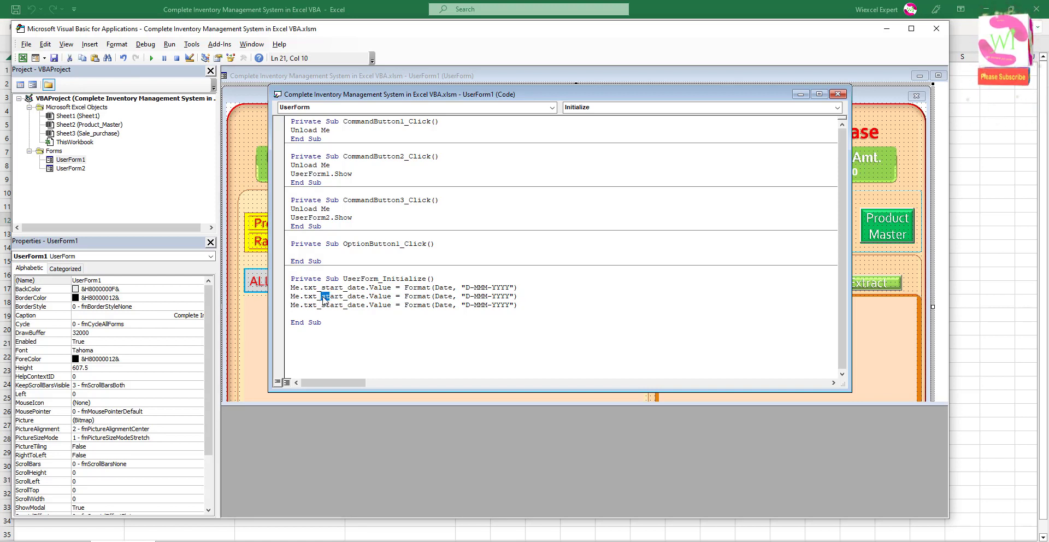
Rename the copied controls to txt_end_date and txt_date.
{"action": "left_click", "coordinate": [304, 296]}
{"action": "left_click_drag", "start_coordinate": [305, 296], "coordinate": [365, 296]}
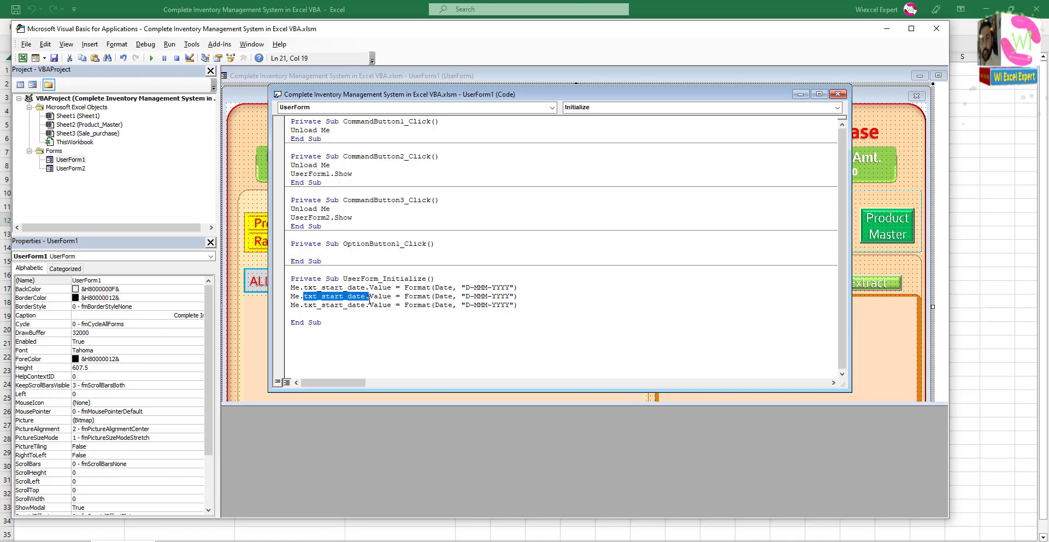
{"action": "left_click_drag", "start_coordinate": [321, 295], "coordinate": [343, 296]}
{"action": "type", "text": "e"}
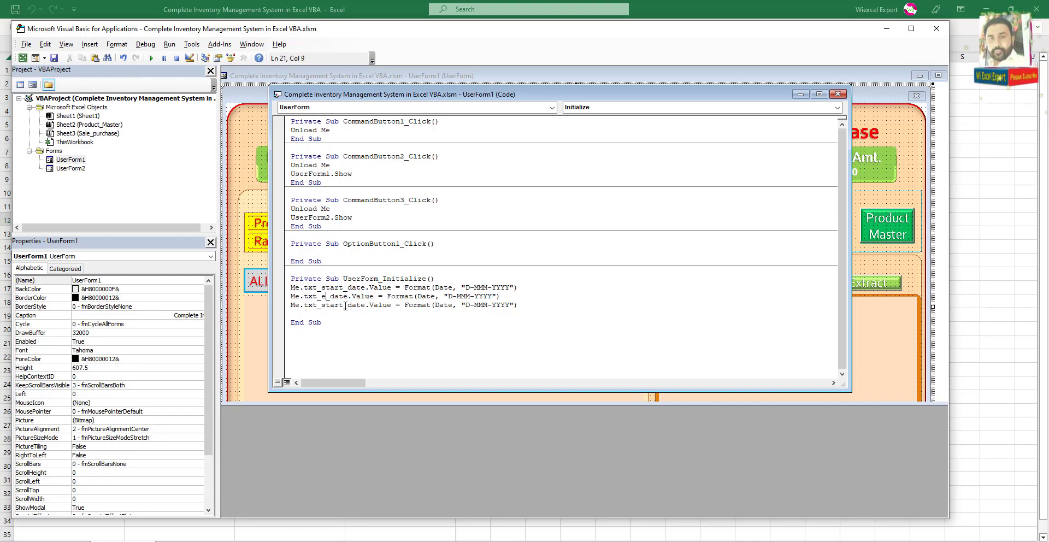
{"action": "type", "text": "nd"}
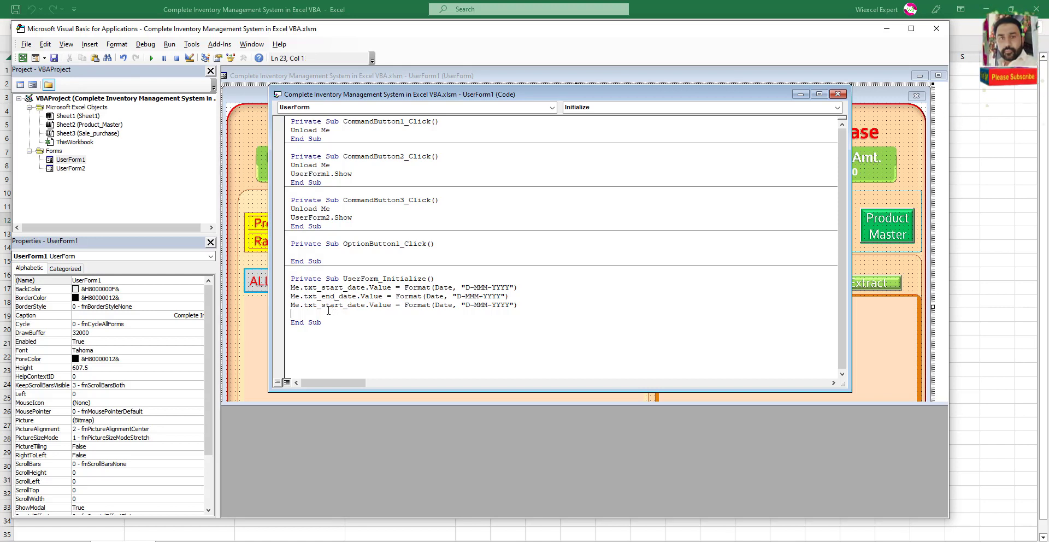
{"action": "left_click_drag", "start_coordinate": [321, 305], "coordinate": [344, 305]}
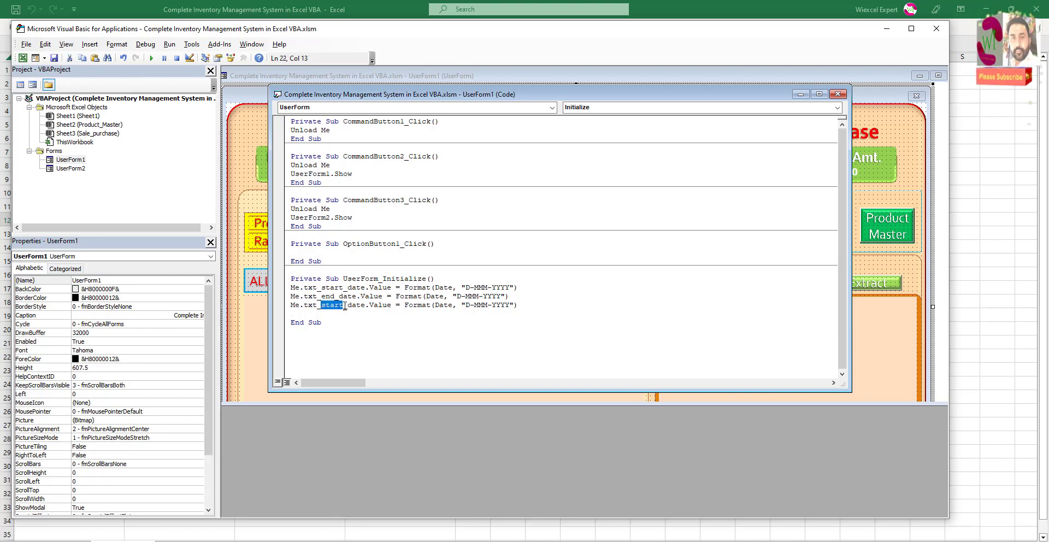
{"action": "key", "text": "BackSpace"}
{"action": "key", "text": "BackSpace"}
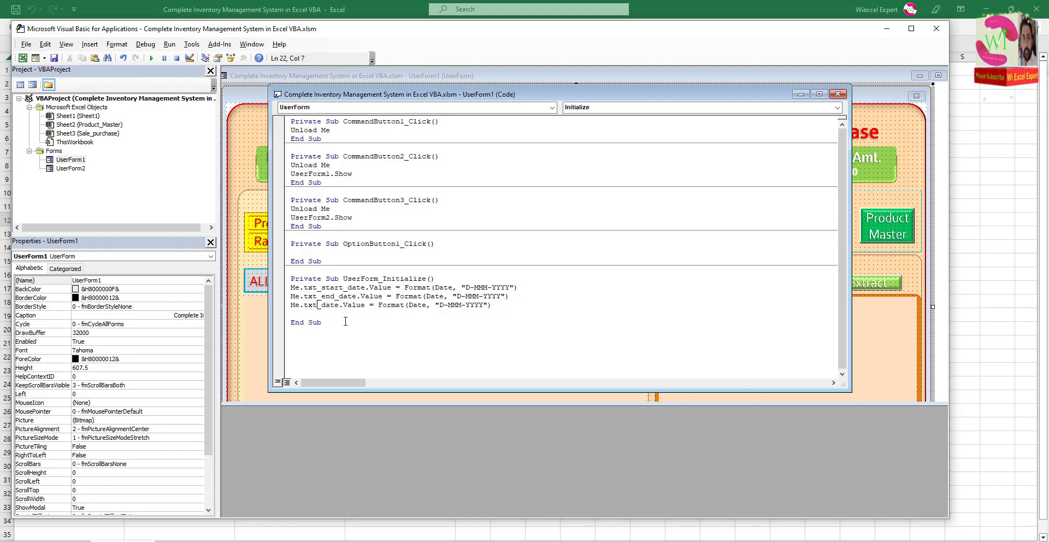
{"action": "key", "text": "shift+F7"}
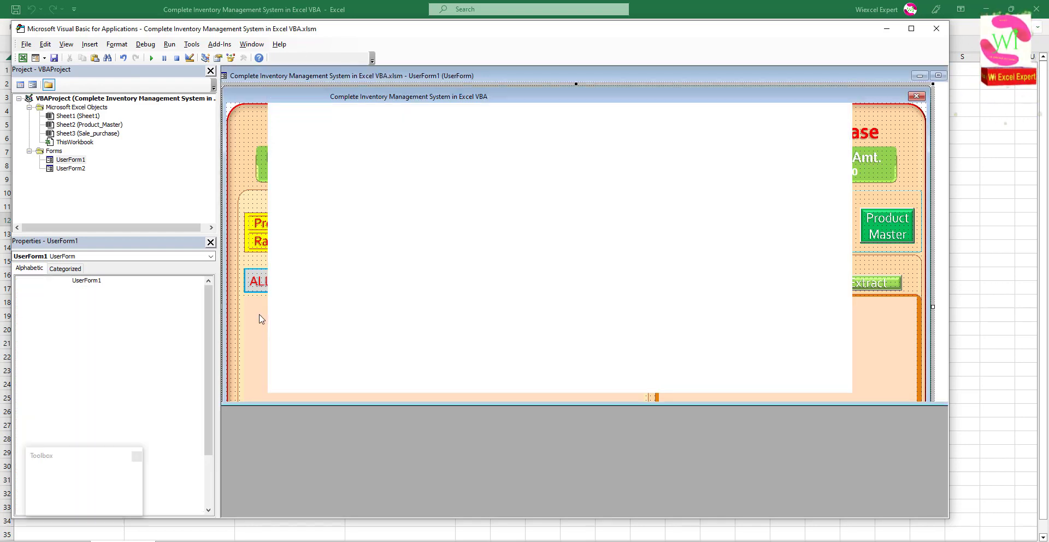
{"action": "left_click", "coordinate": [156, 60]}
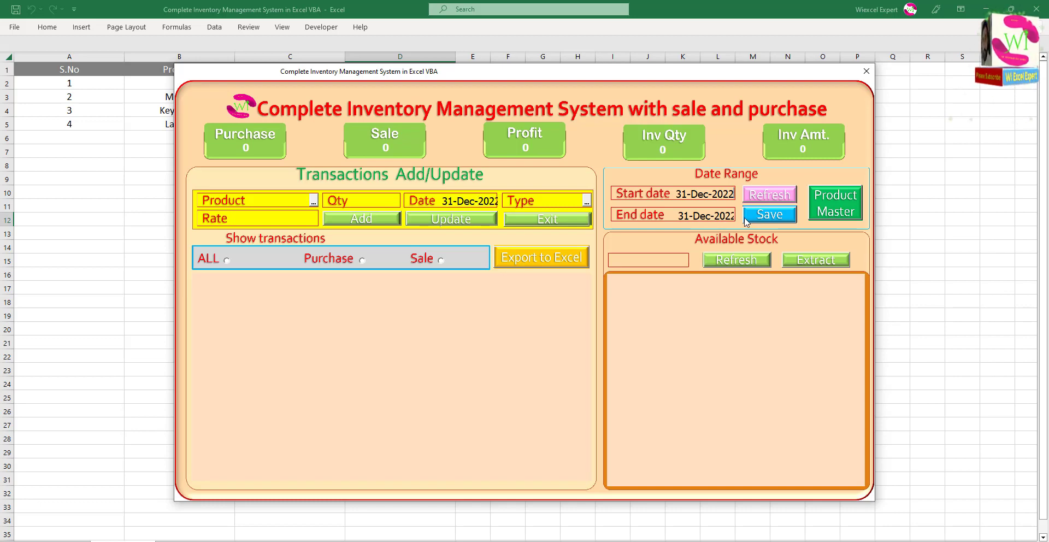
{"action": "left_click", "coordinate": [575, 219]}
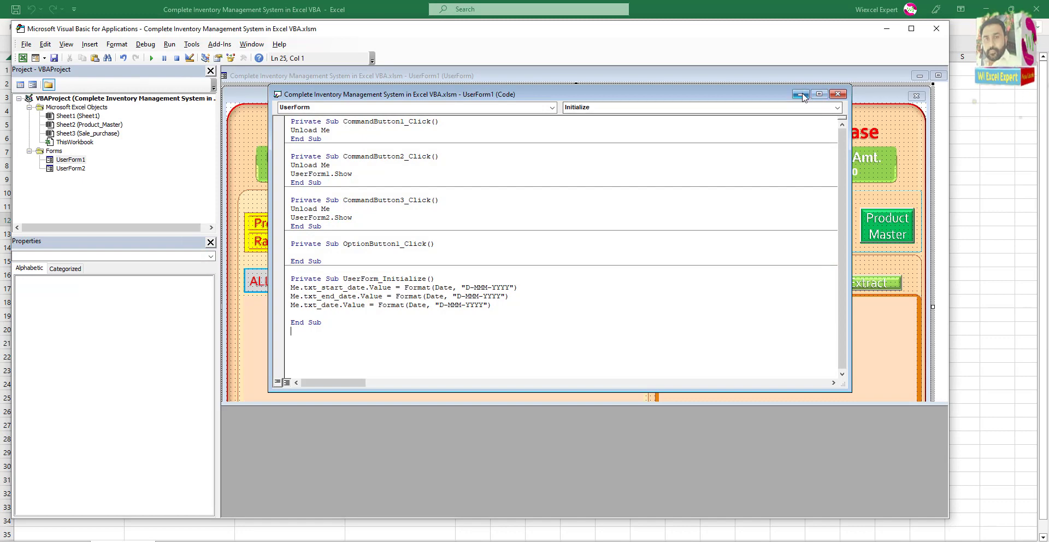
Give the Date, Start date and End date text boxes a smaller font size, then run the form.
{"action": "left_click", "coordinate": [800, 94]}
{"action": "left_click", "coordinate": [526, 226]}
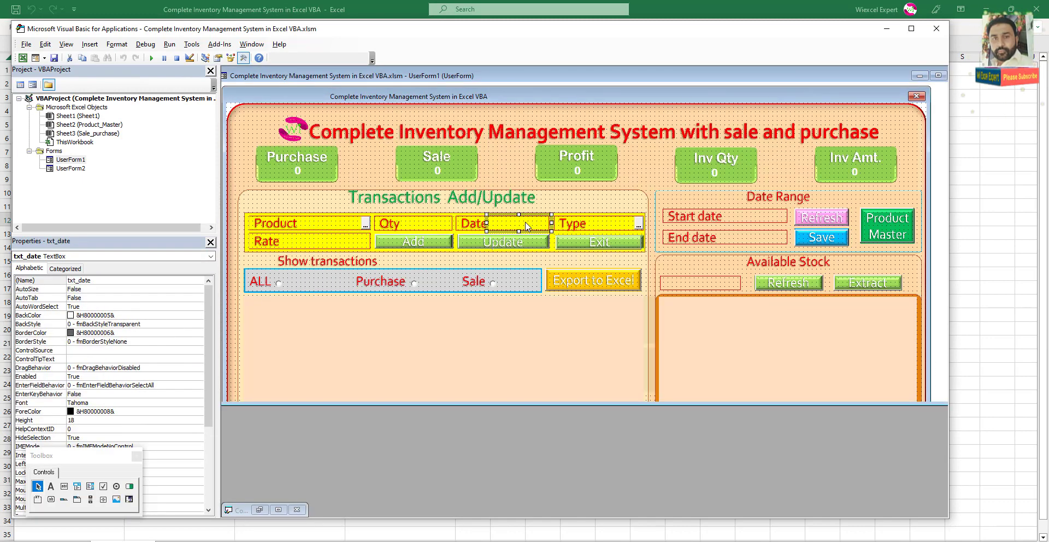
{"action": "left_click", "coordinate": [768, 221], "text": "ctrl"}
{"action": "left_click", "coordinate": [760, 239], "text": "ctrl"}
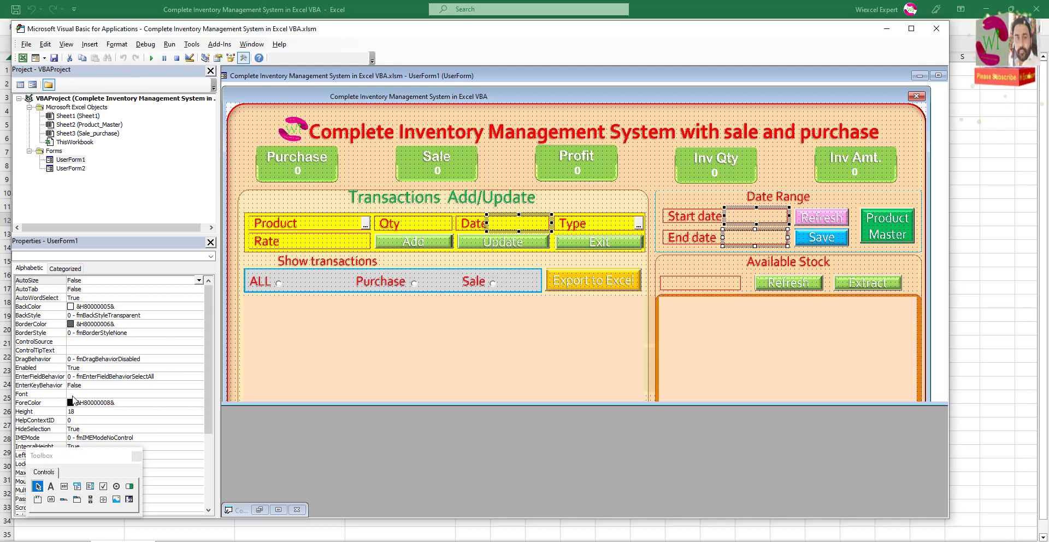
{"action": "left_click", "coordinate": [111, 394]}
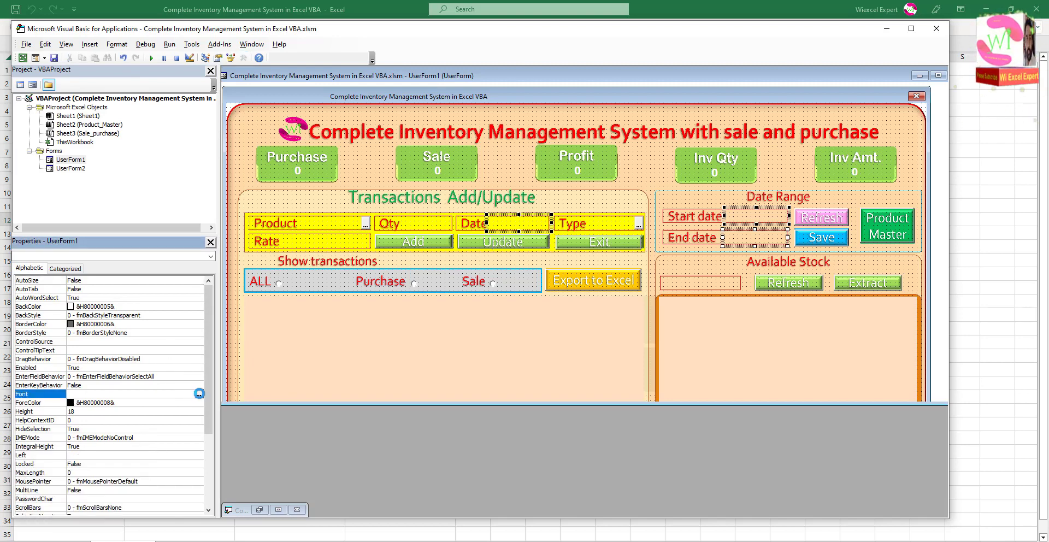
{"action": "left_click", "coordinate": [199, 394]}
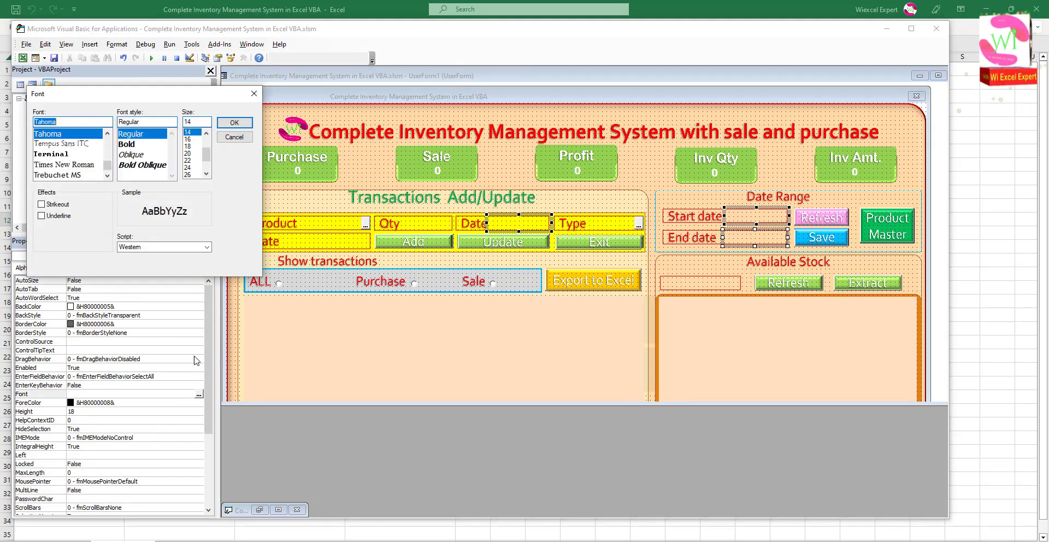
{"action": "left_click", "coordinate": [206, 133]}
{"action": "left_click", "coordinate": [205, 133]}
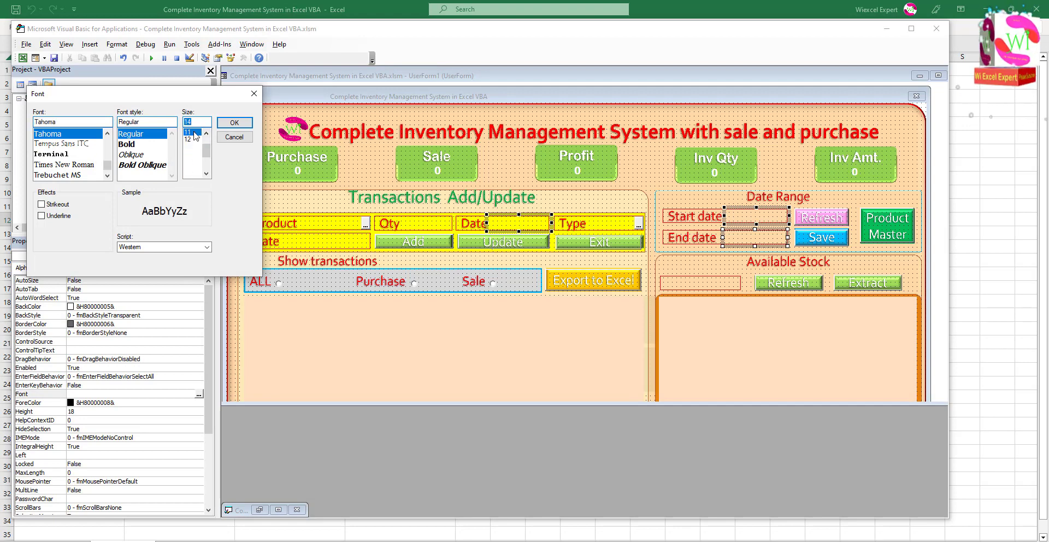
{"action": "left_click", "coordinate": [235, 122]}
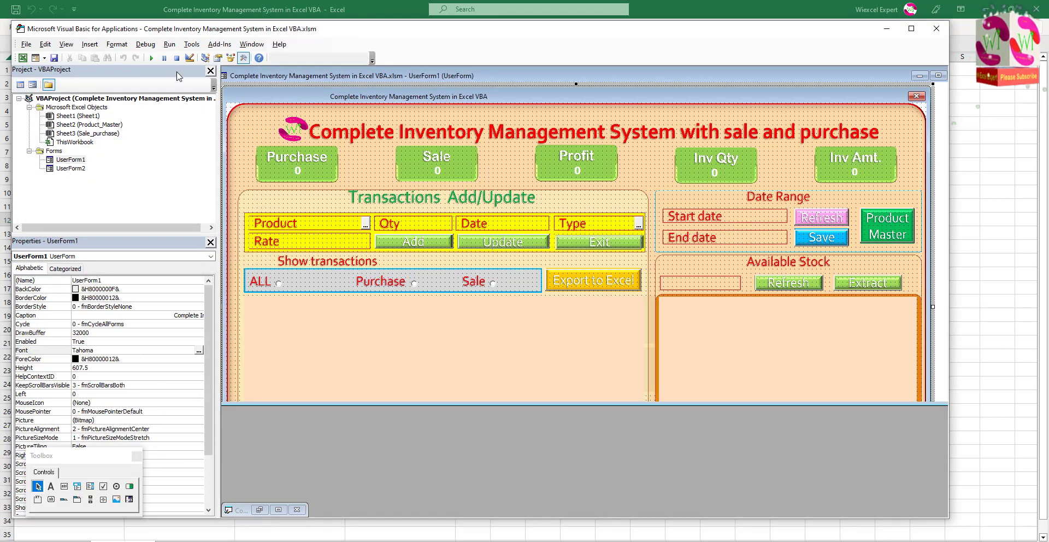
{"action": "left_click", "coordinate": [151, 58]}
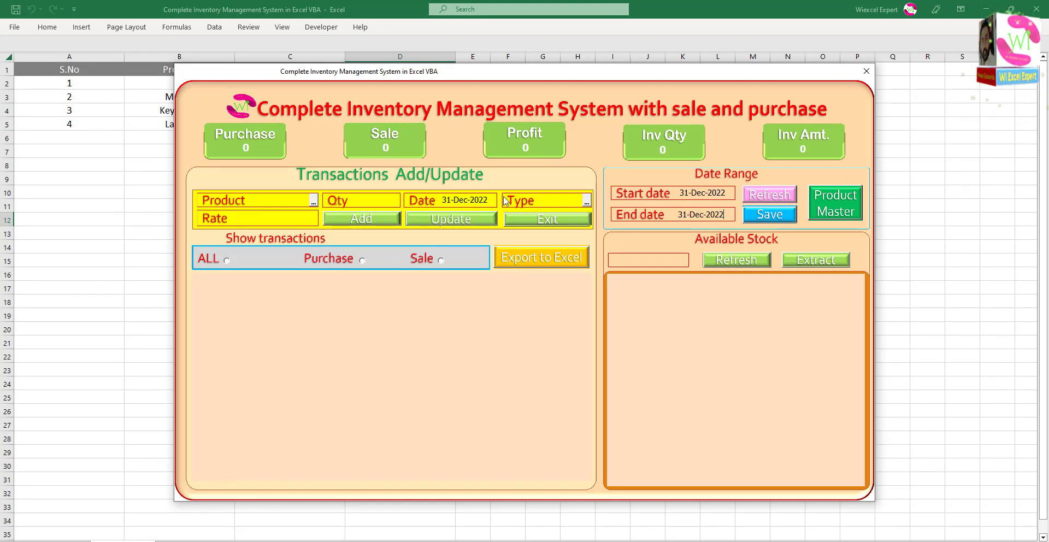
Close the running form and rerun the inventory form from its design.
{"action": "left_click", "coordinate": [575, 229]}
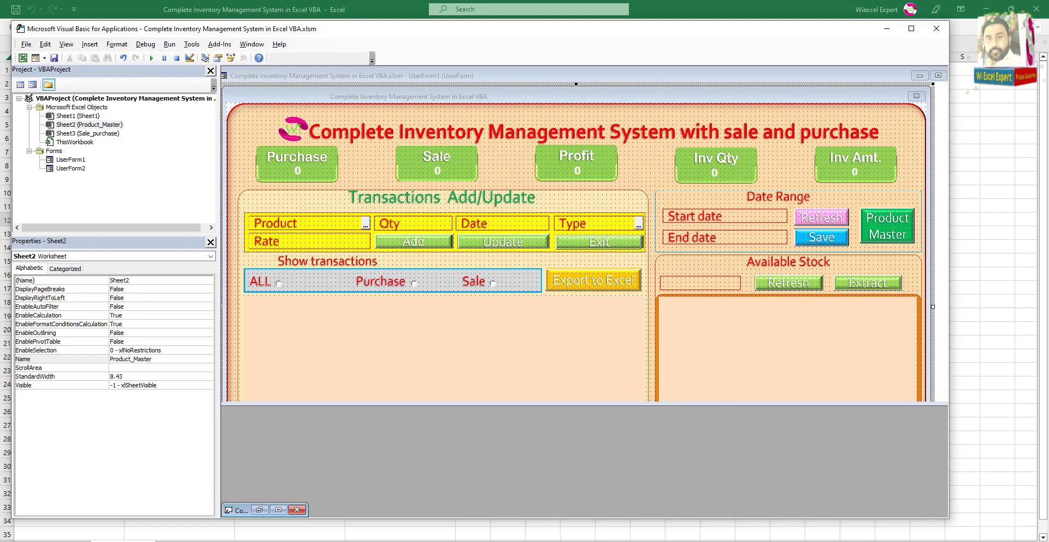
{"action": "left_click", "coordinate": [152, 59]}
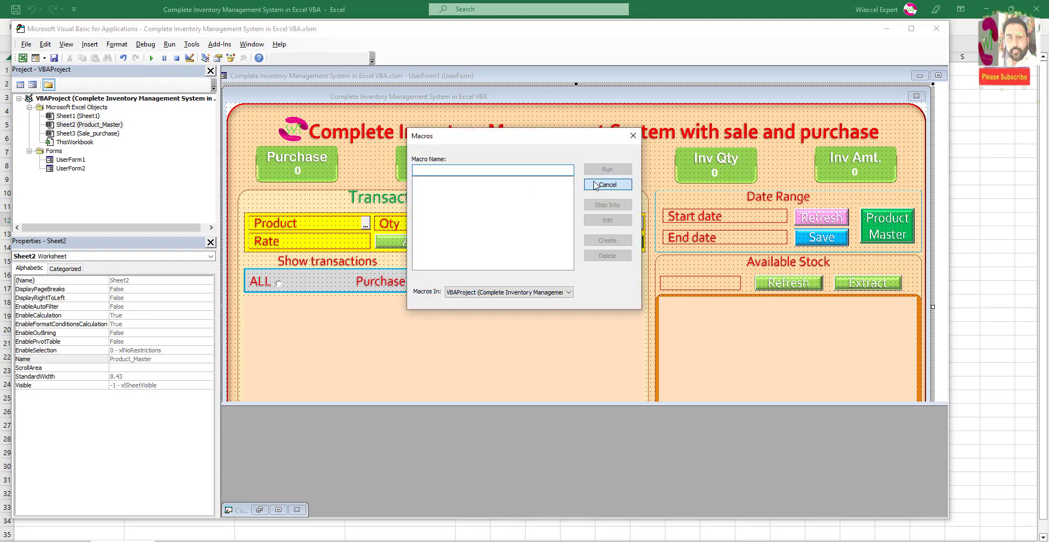
{"action": "left_click", "coordinate": [606, 185]}
{"action": "left_click", "coordinate": [437, 350]}
{"action": "left_click", "coordinate": [153, 58]}
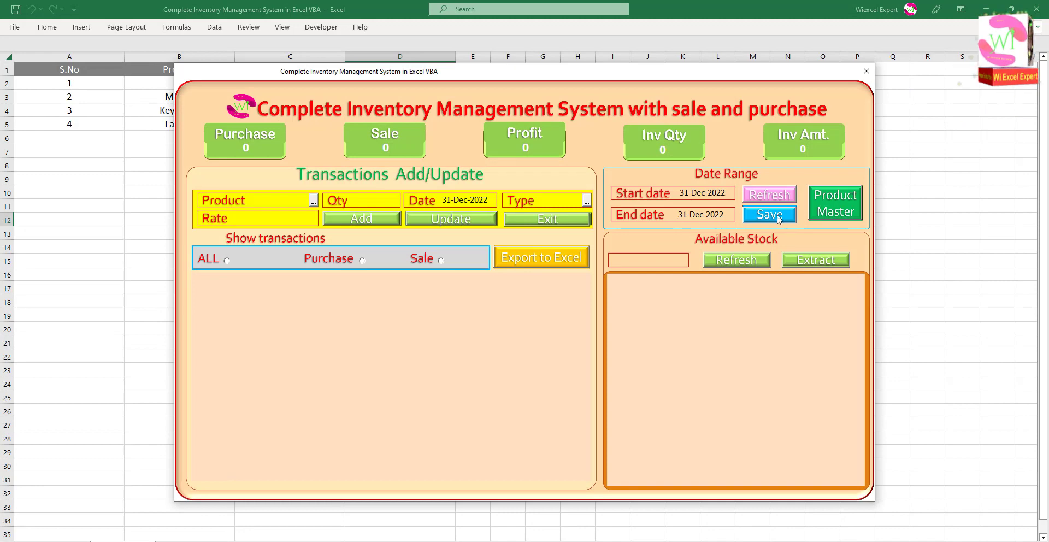
Open Product Master, load PC's details into its fields, and return to the main form.
{"action": "left_click", "coordinate": [822, 204]}
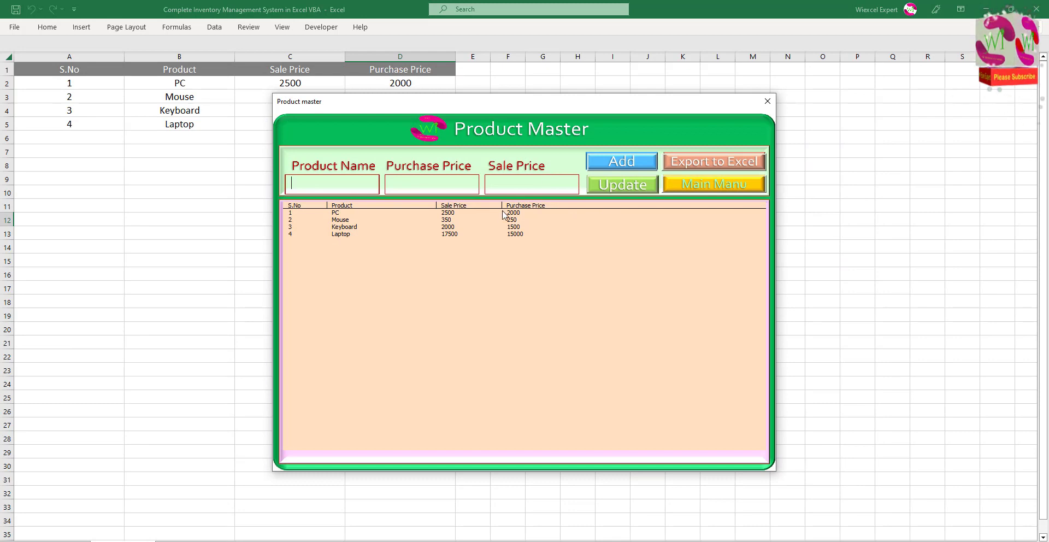
{"action": "left_click", "coordinate": [503, 213]}
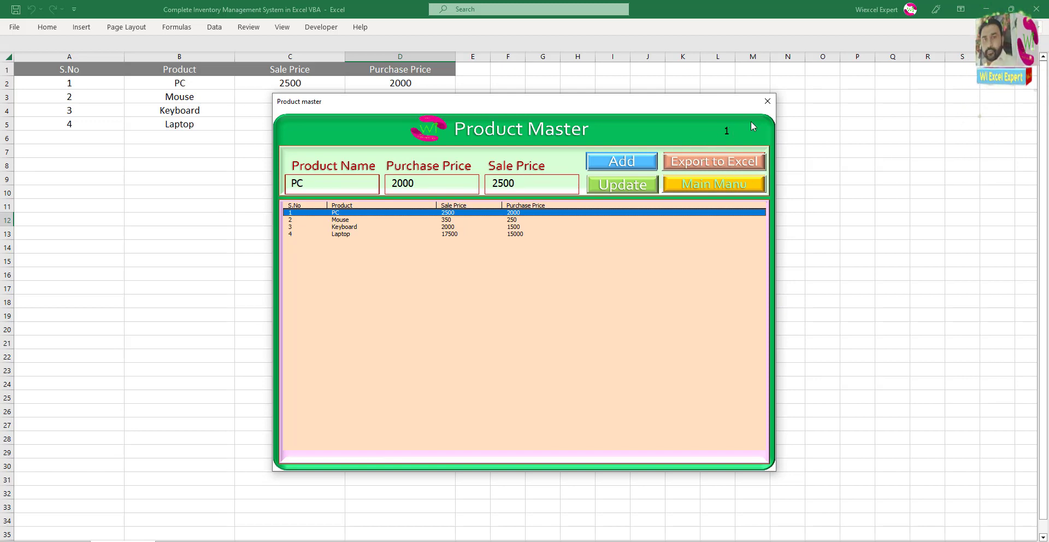
{"action": "left_click", "coordinate": [711, 184]}
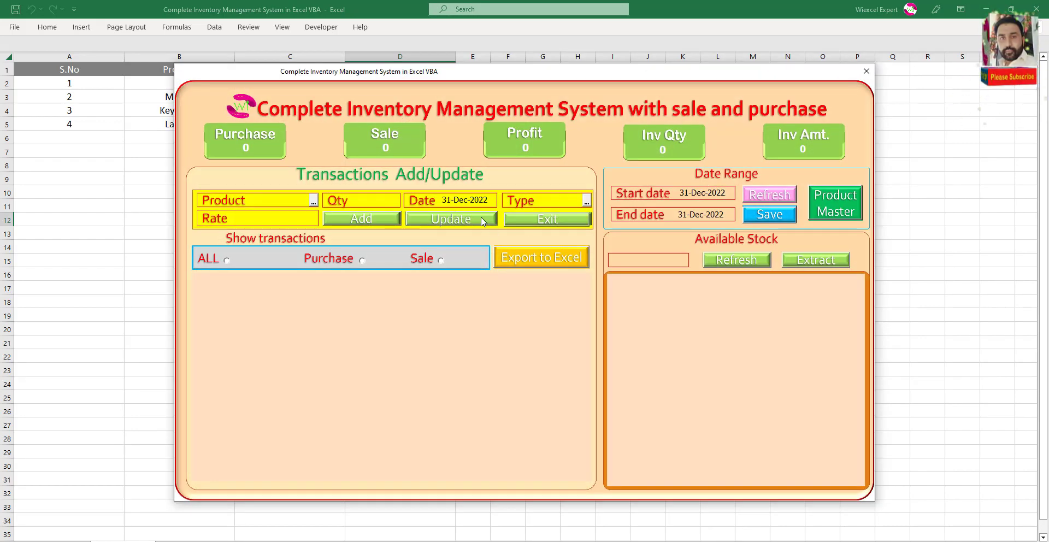
Set the Product Master form's txt_id box Visible property to False.
{"action": "left_click", "coordinate": [546, 221]}
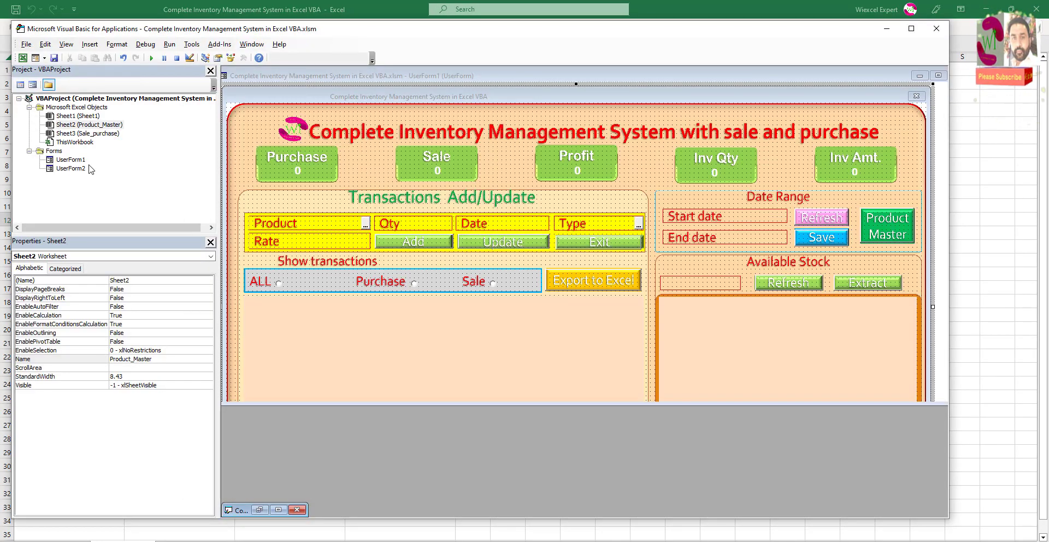
{"action": "double_click", "coordinate": [76, 169]}
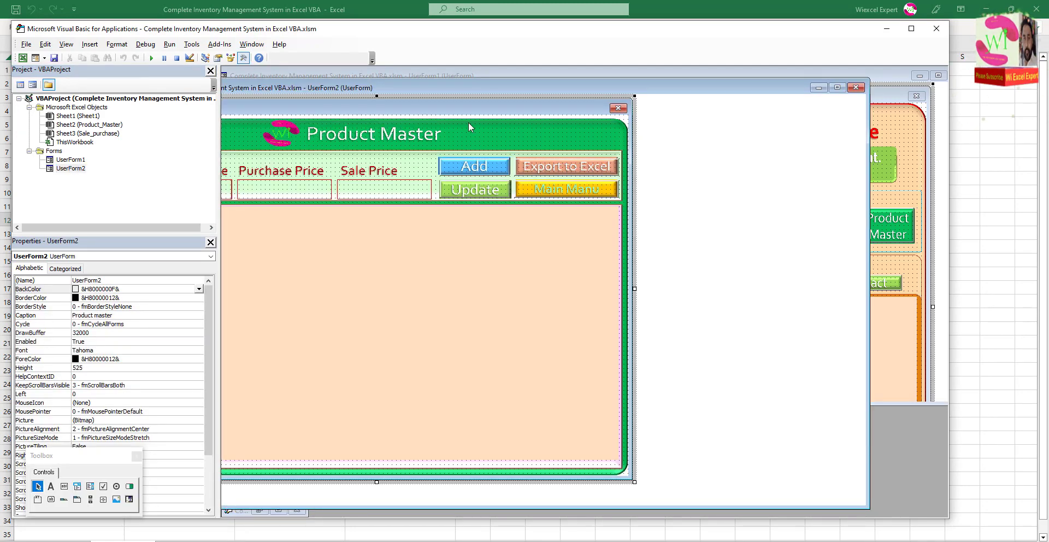
{"action": "left_click_drag", "start_coordinate": [464, 89], "coordinate": [619, 84]}
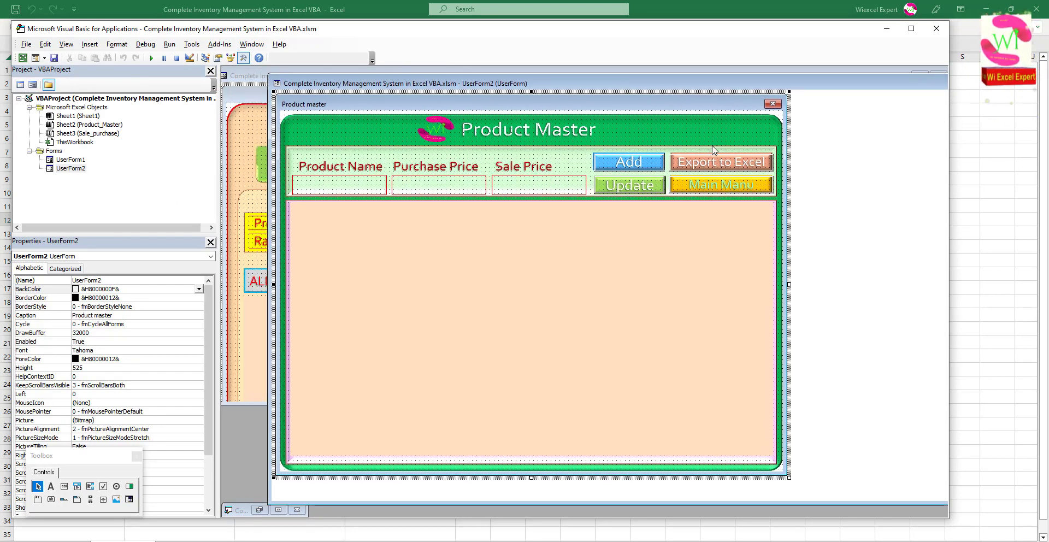
{"action": "left_click", "coordinate": [686, 134]}
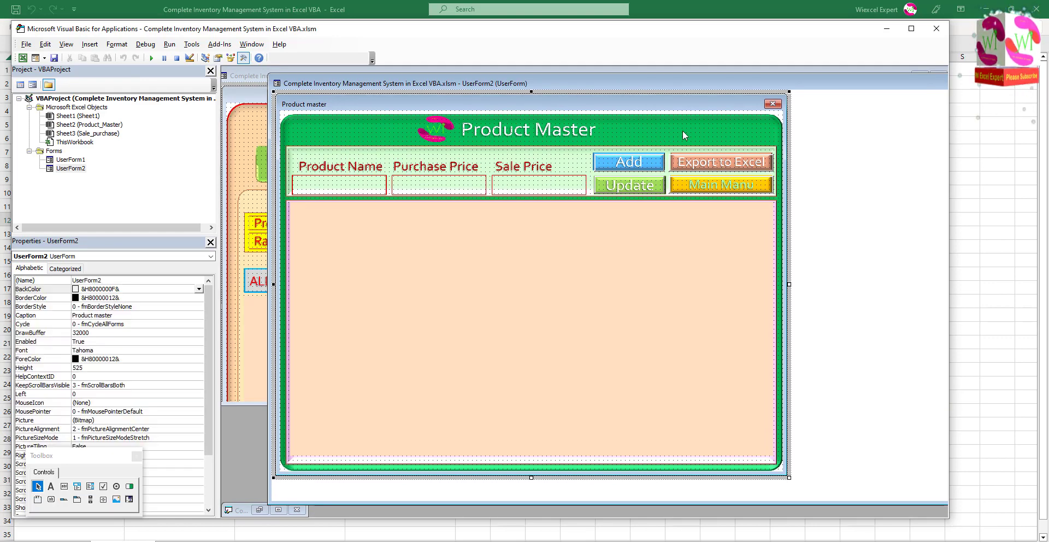
{"action": "left_click", "coordinate": [730, 135]}
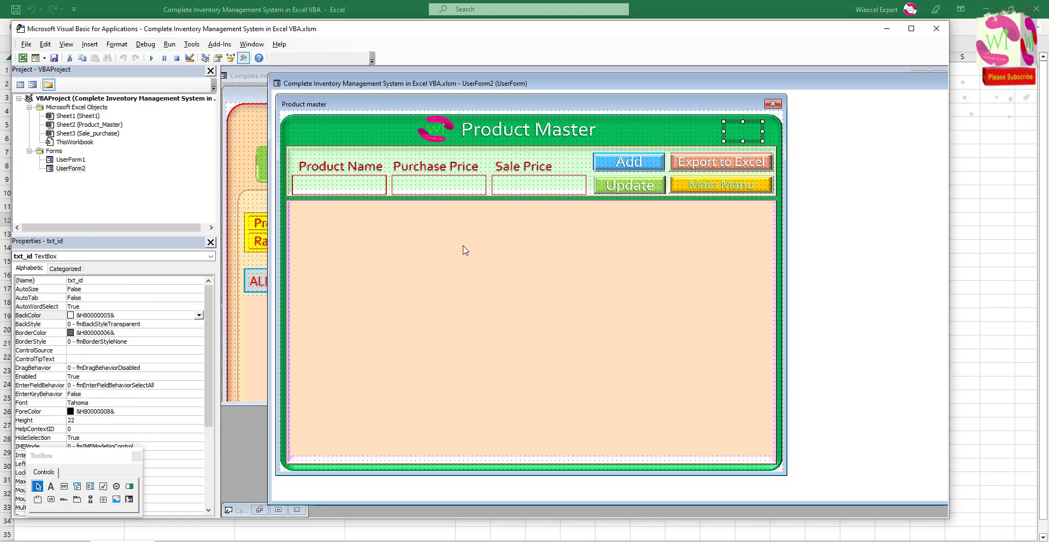
{"action": "left_click_drag", "start_coordinate": [209, 325], "coordinate": [201, 404]}
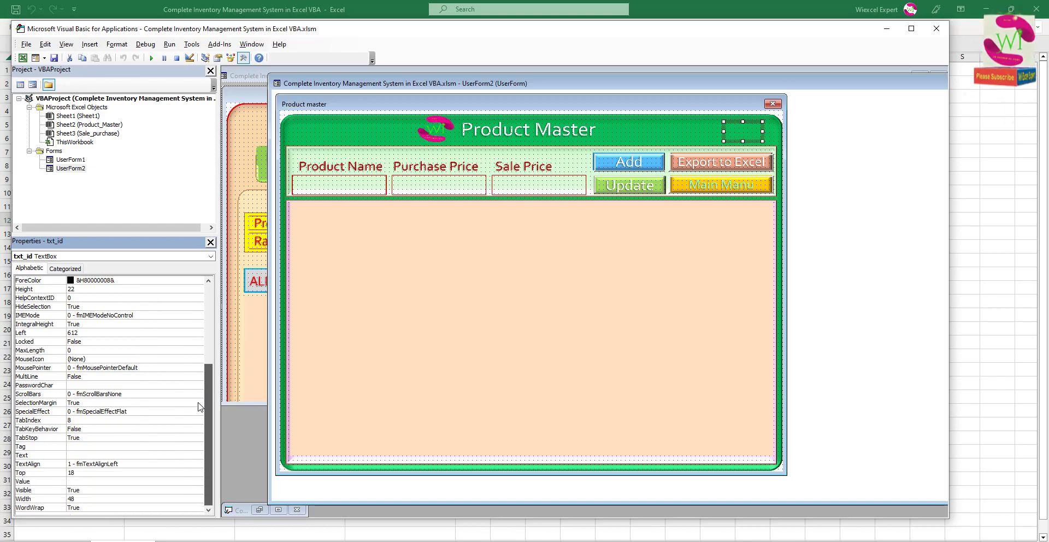
{"action": "left_click", "coordinate": [108, 490]}
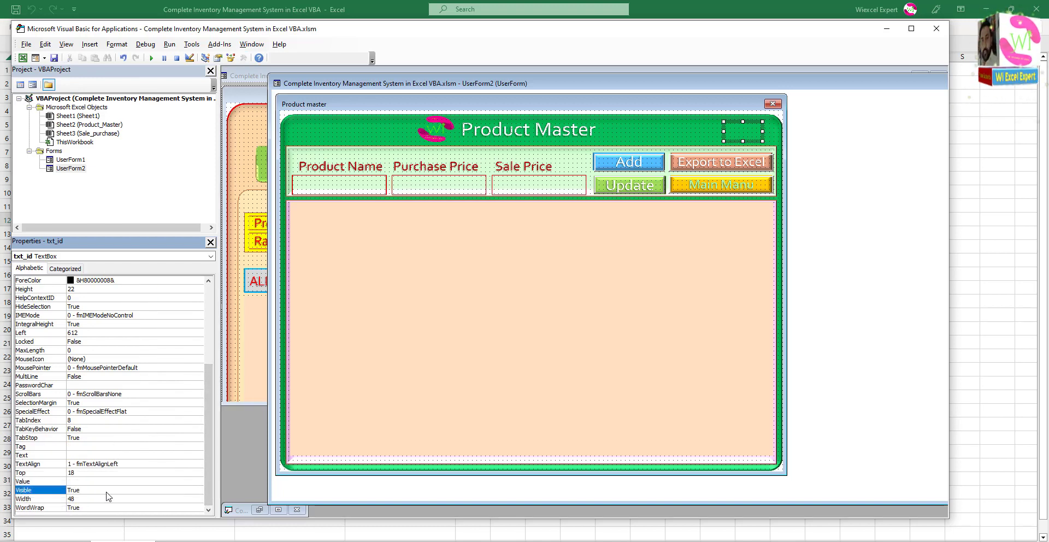
{"action": "left_click", "coordinate": [198, 490]}
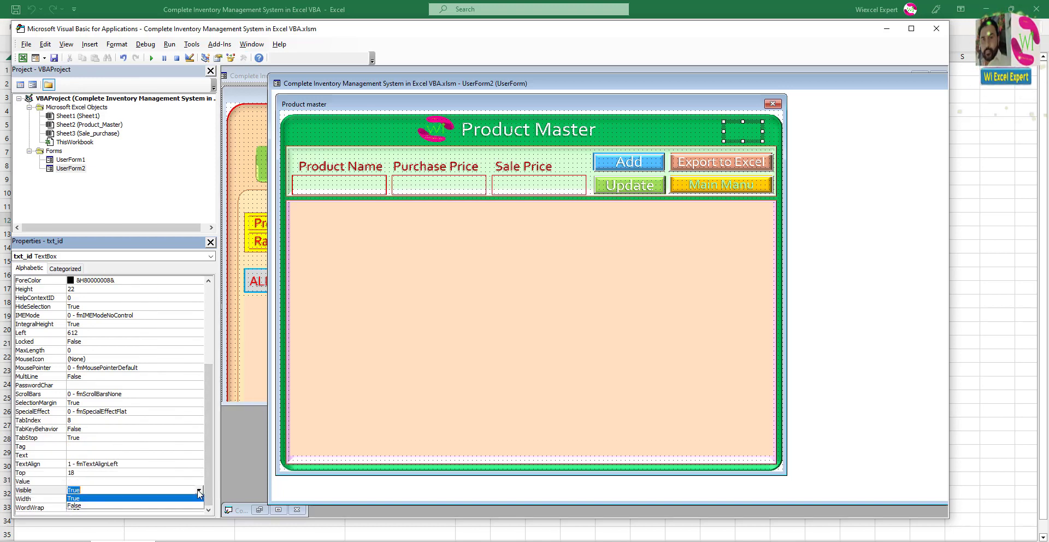
{"action": "left_click", "coordinate": [134, 505]}
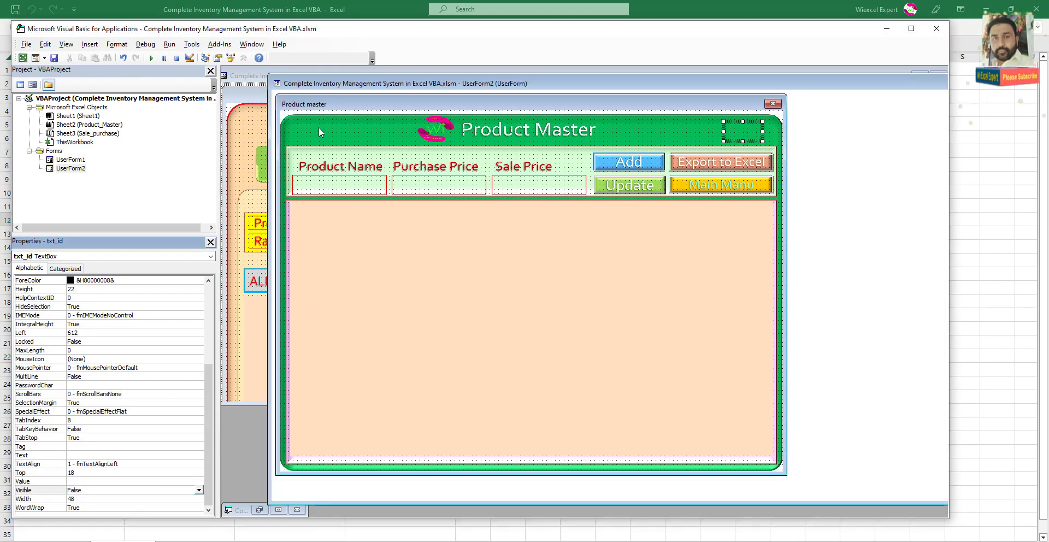
Run Product Master, load the Mouse and Laptop records, and go back to the main form.
{"action": "left_click", "coordinate": [319, 126]}
{"action": "left_click", "coordinate": [152, 57]}
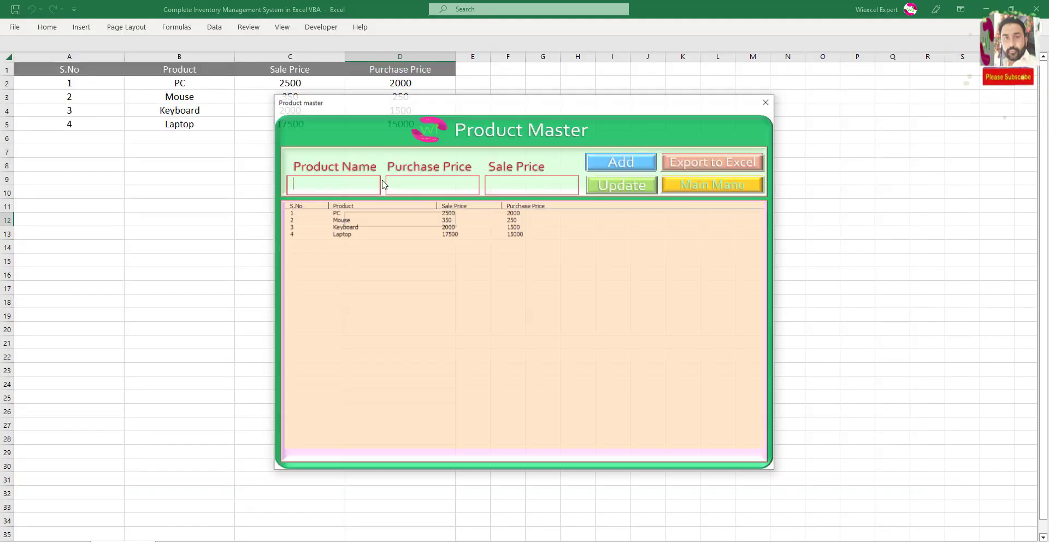
{"action": "double_click", "coordinate": [446, 219]}
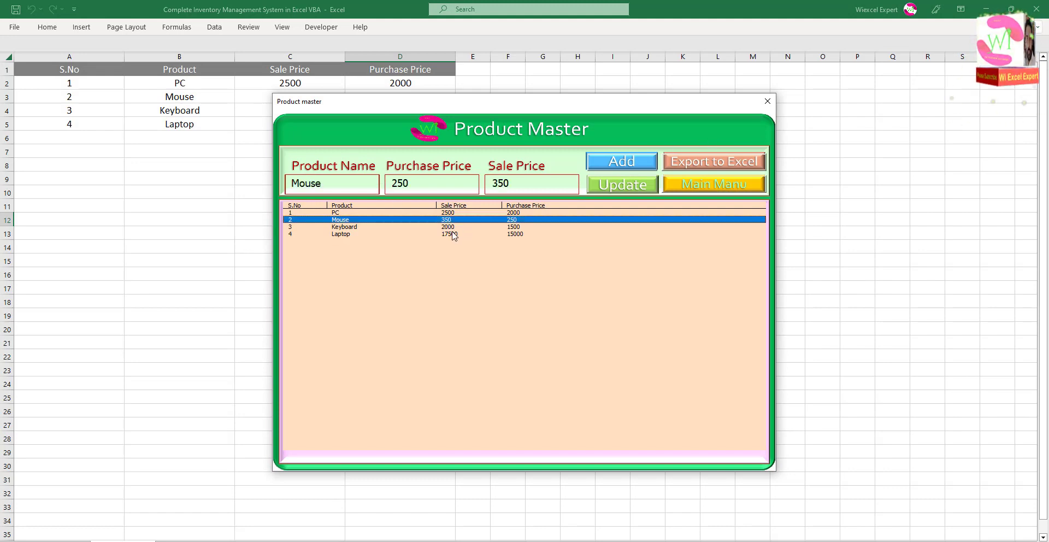
{"action": "double_click", "coordinate": [452, 234]}
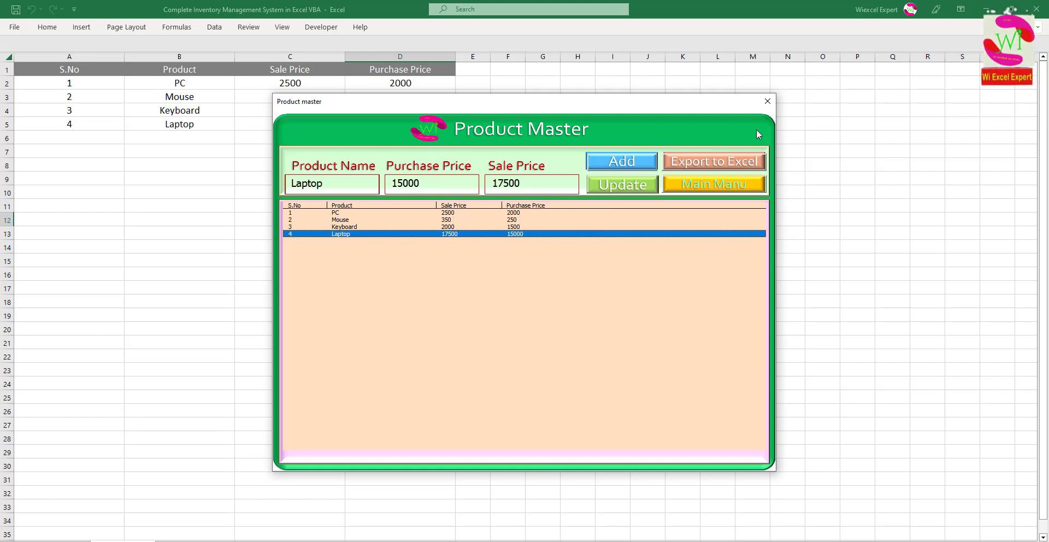
{"action": "left_click", "coordinate": [716, 185]}
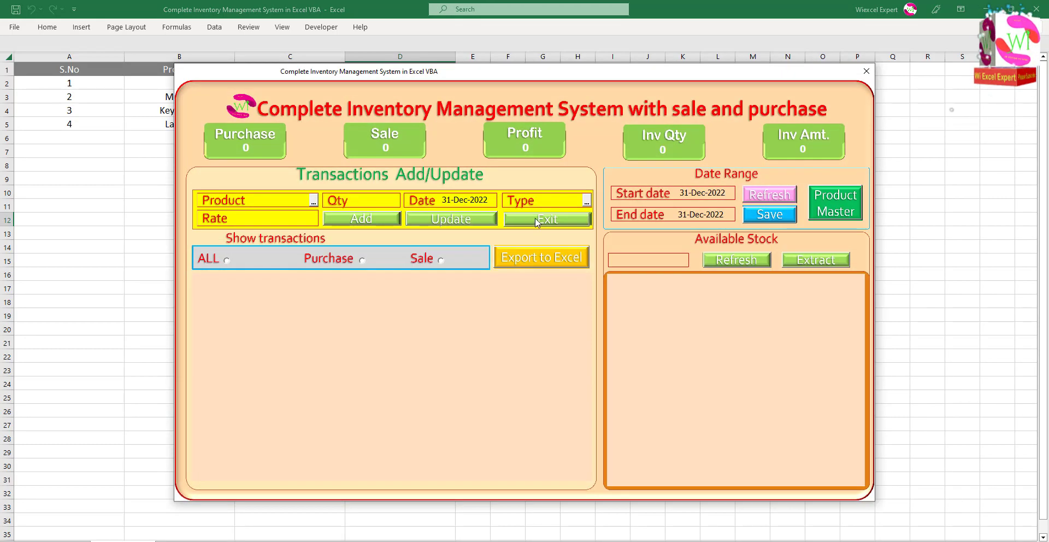
Close the running form and open the Save button's CommandButton4_Click code.
{"action": "left_click", "coordinate": [535, 218]}
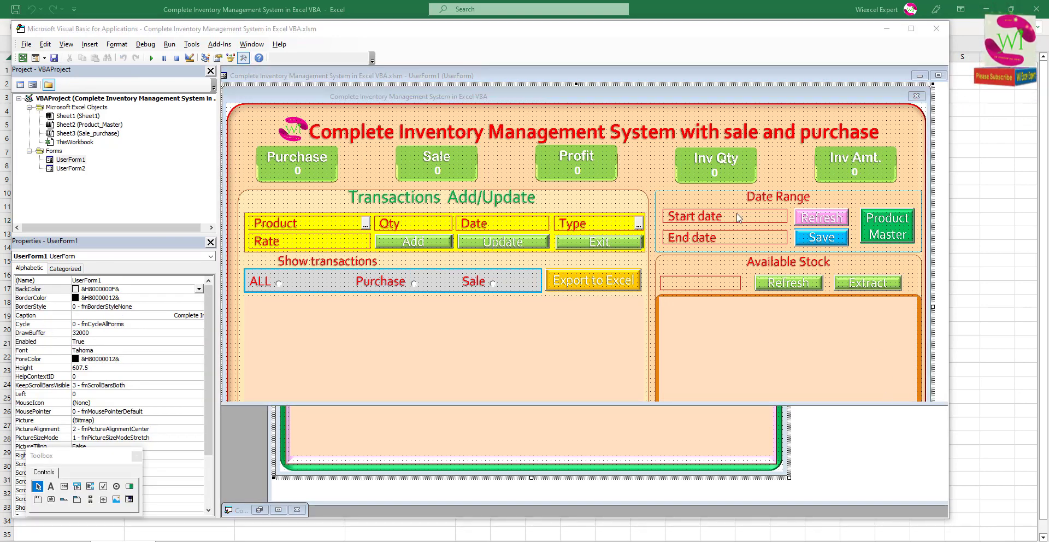
{"action": "left_click", "coordinate": [653, 178]}
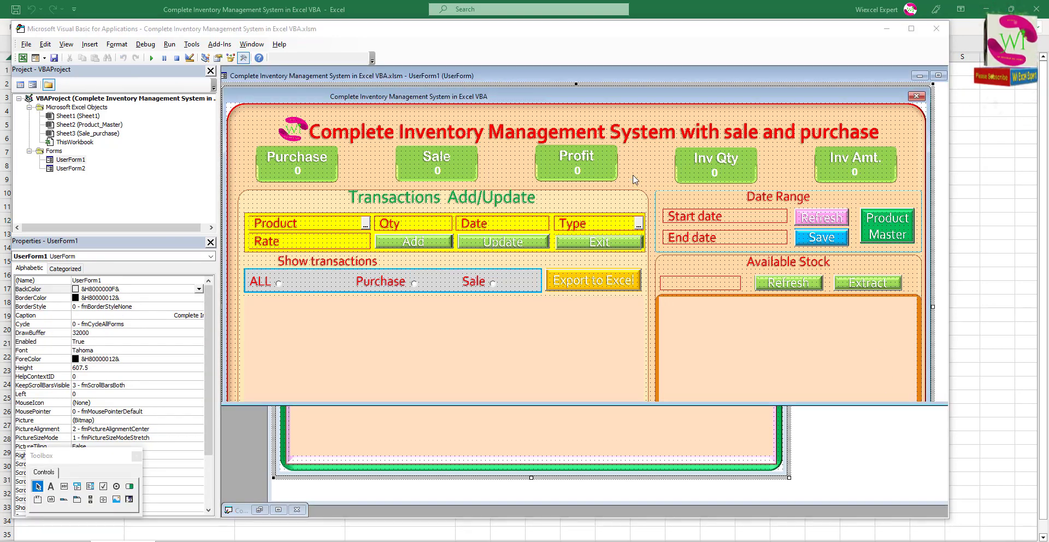
{"action": "double_click", "coordinate": [817, 240]}
{"action": "type", "text": "Thiswork"}
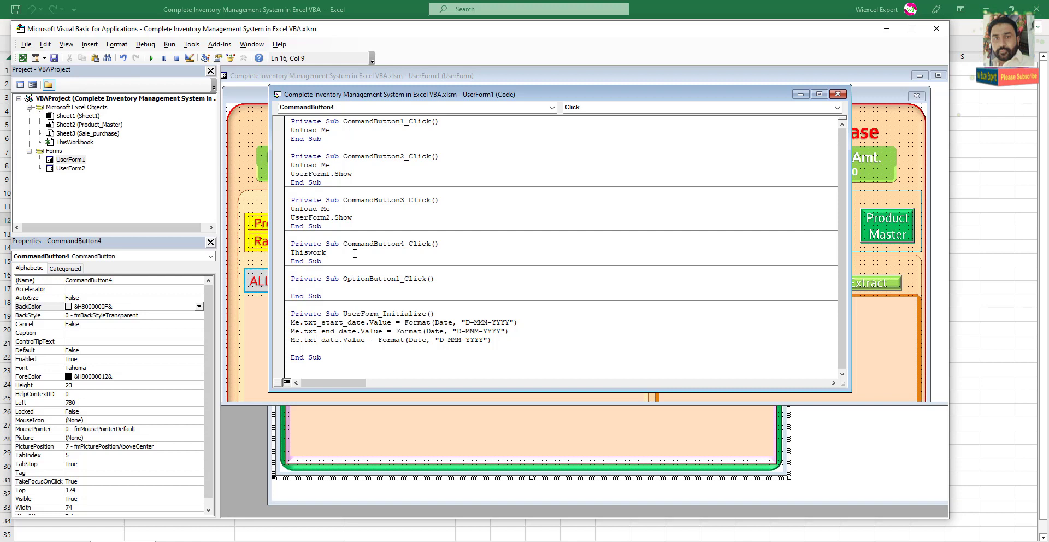
Write ThisWorkbook.Save and MsgBox "Data has been saved" in the Save button procedure.
{"action": "type", "text": "book"}
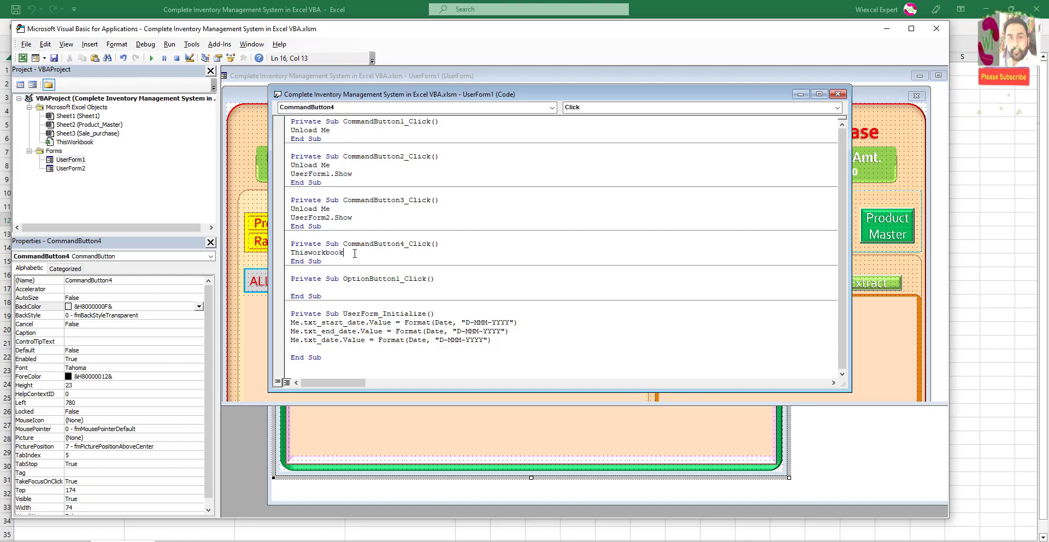
{"action": "type", "text": ".save"}
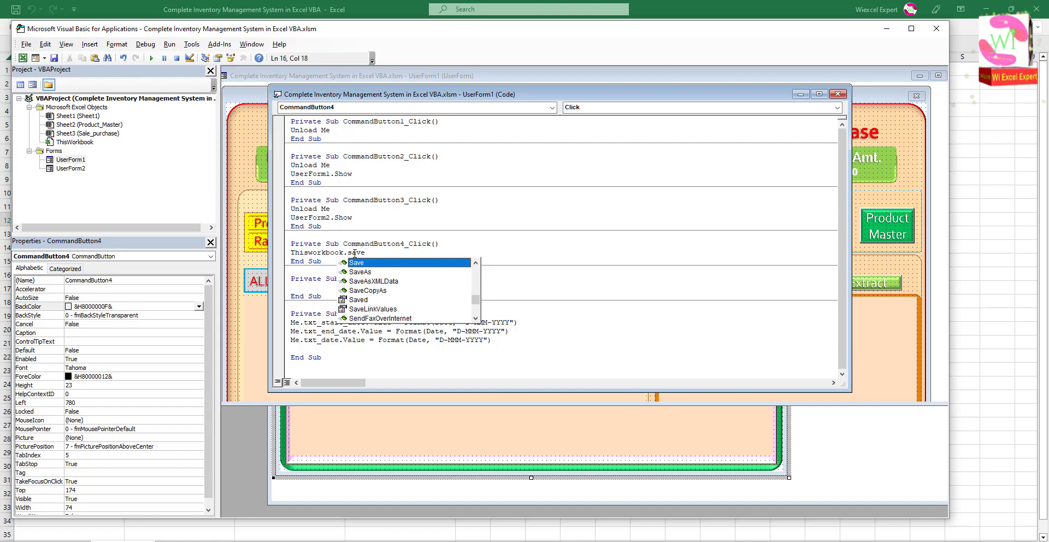
{"action": "key", "text": "Return"}
{"action": "type", "text": "MsgB"}
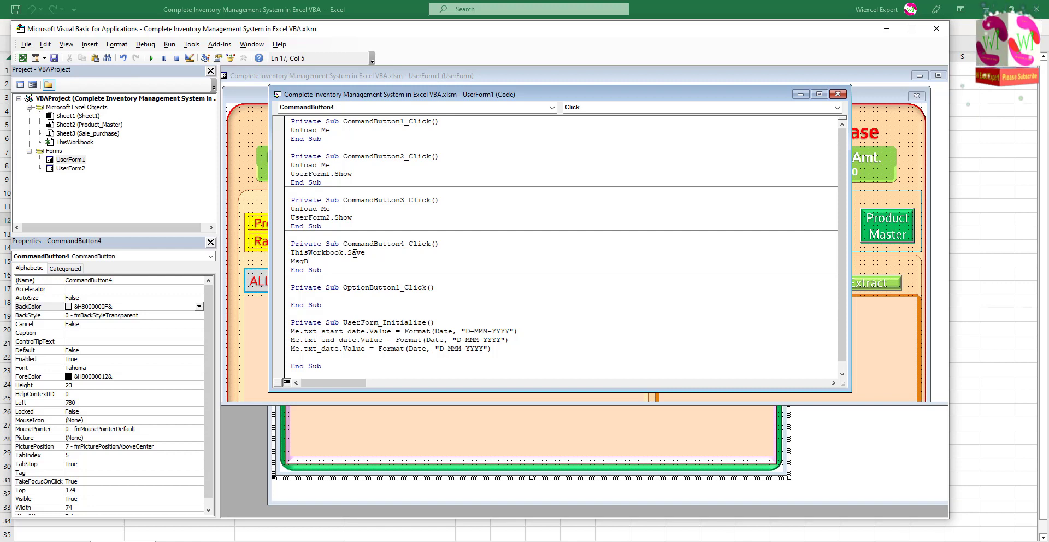
{"action": "type", "text": "ox"}
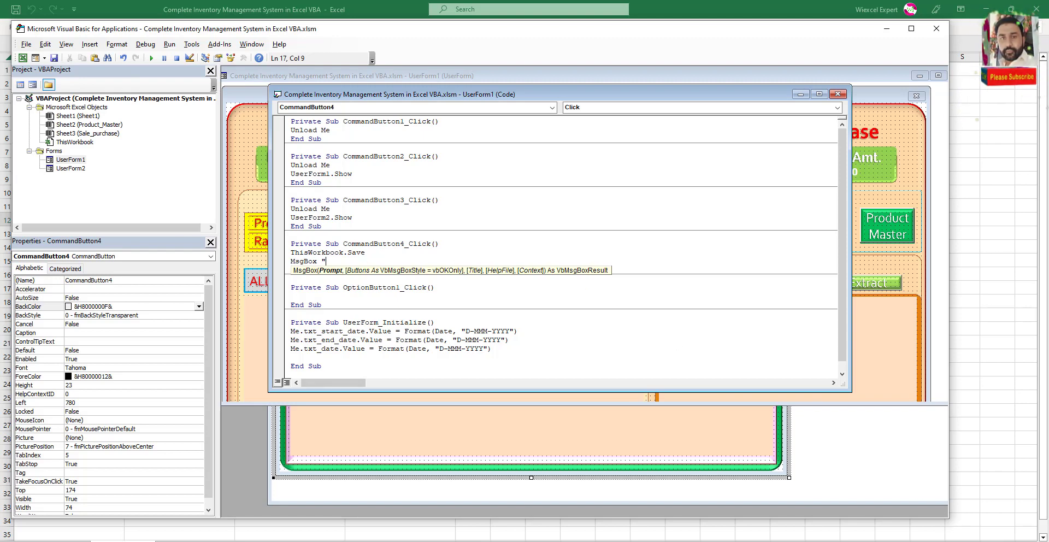
{"action": "type", "text": "Data has been saved\""}
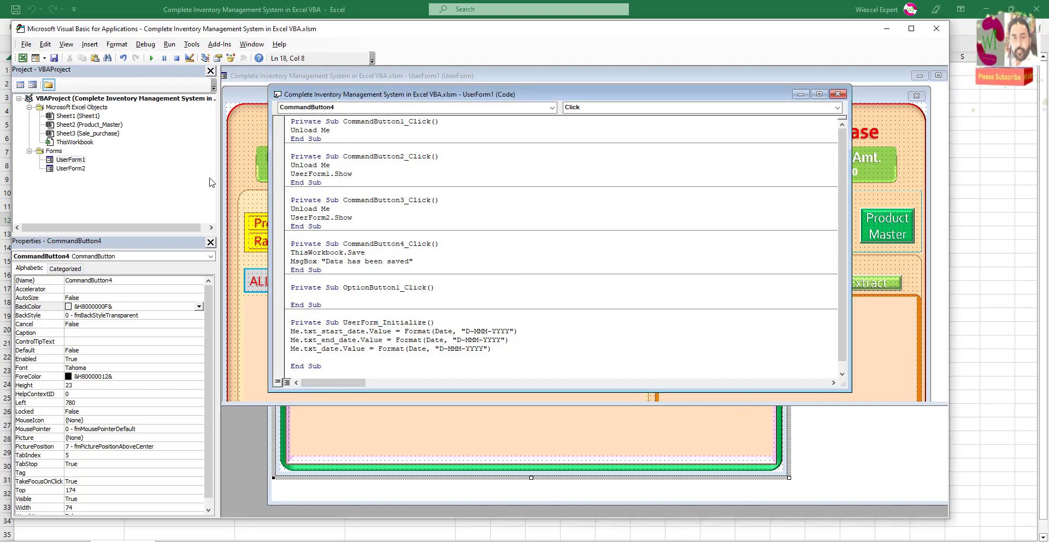
Run the form, click Save to get the "Data has been saved" message, then close the form.
{"action": "left_click", "coordinate": [248, 133]}
{"action": "key", "text": "F5"}
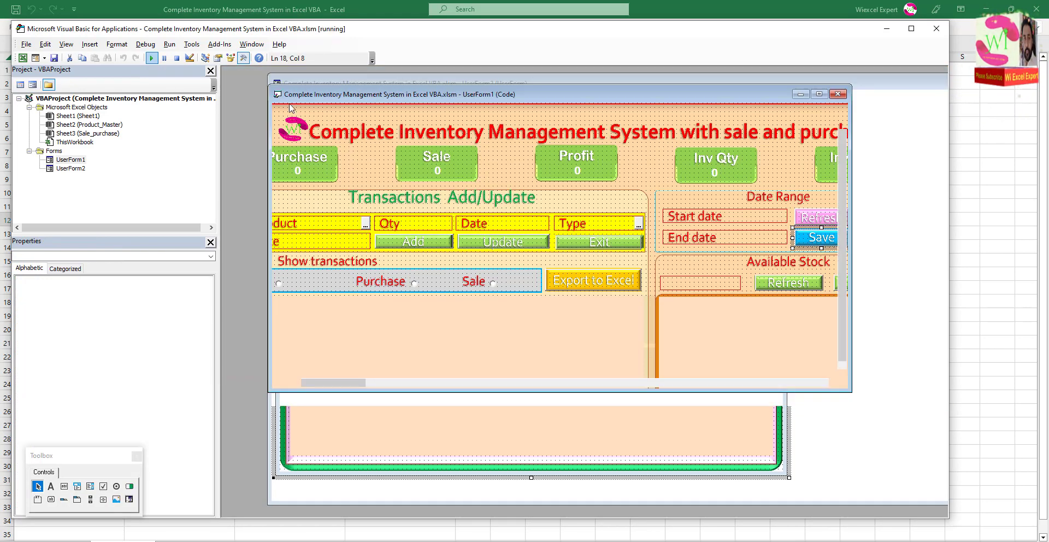
{"action": "left_click", "coordinate": [786, 212]}
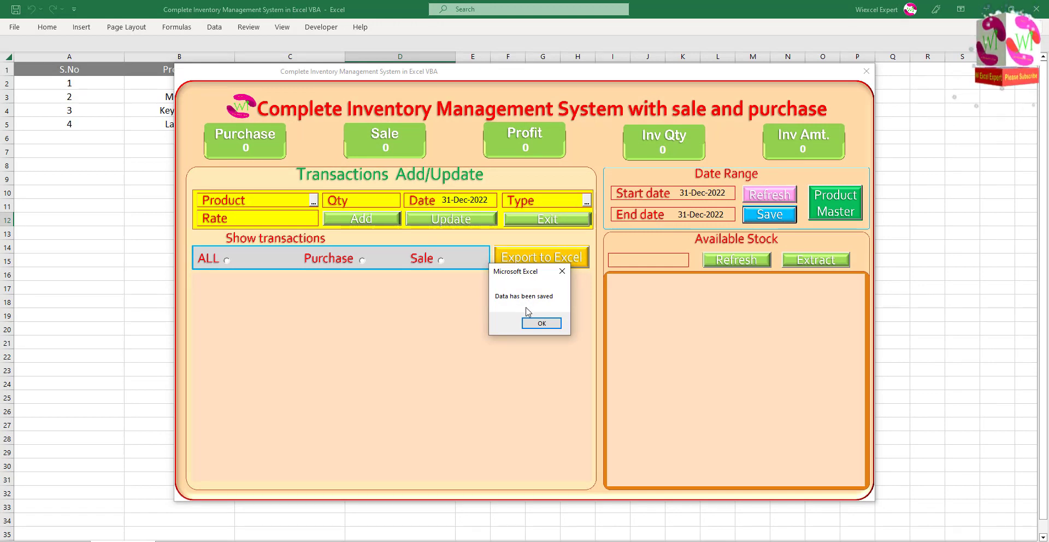
{"action": "left_click", "coordinate": [540, 326]}
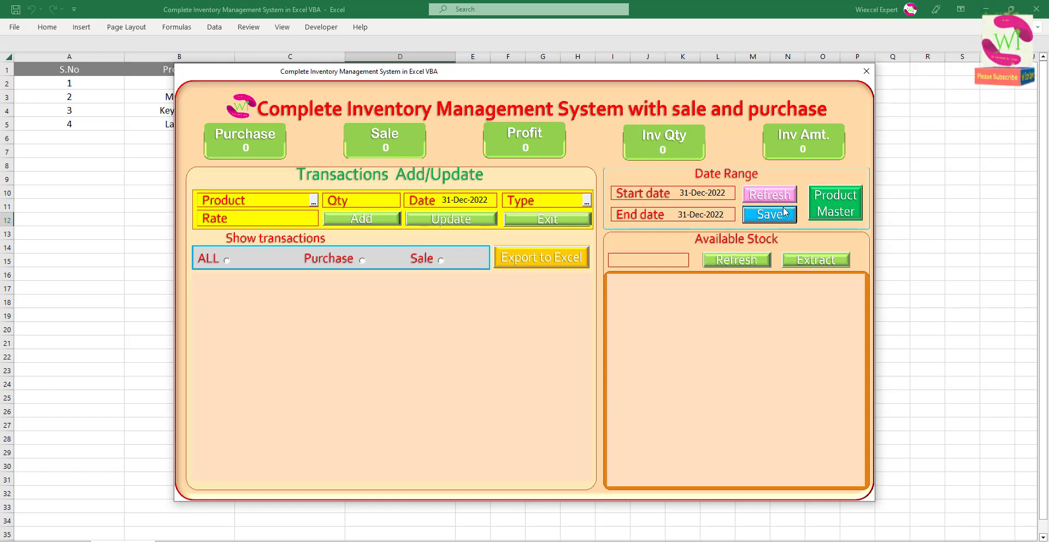
{"action": "left_click", "coordinate": [508, 217]}
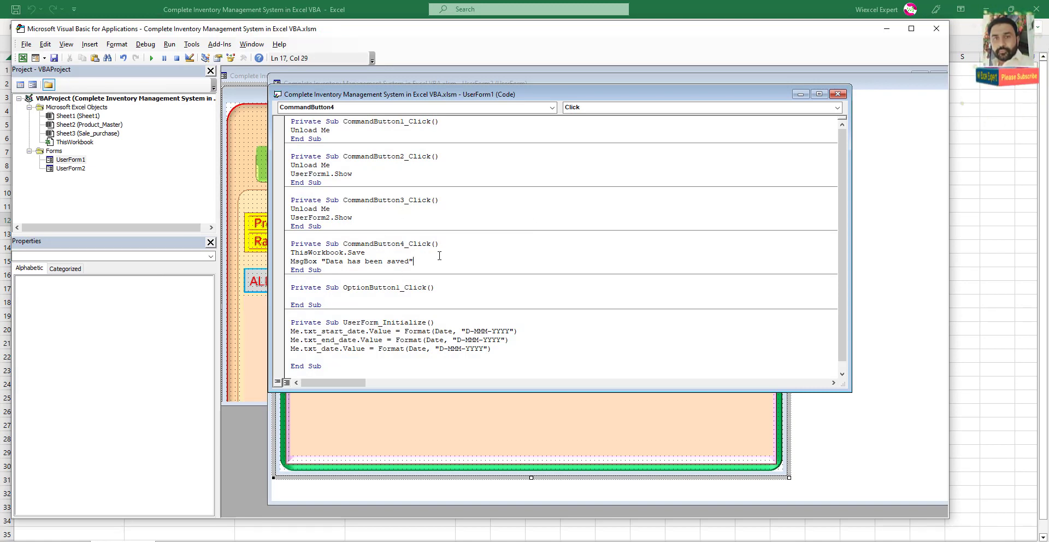
Add "Wi Excel Expert" as the MsgBox title argument and run the form.
{"action": "type", "text": ","}
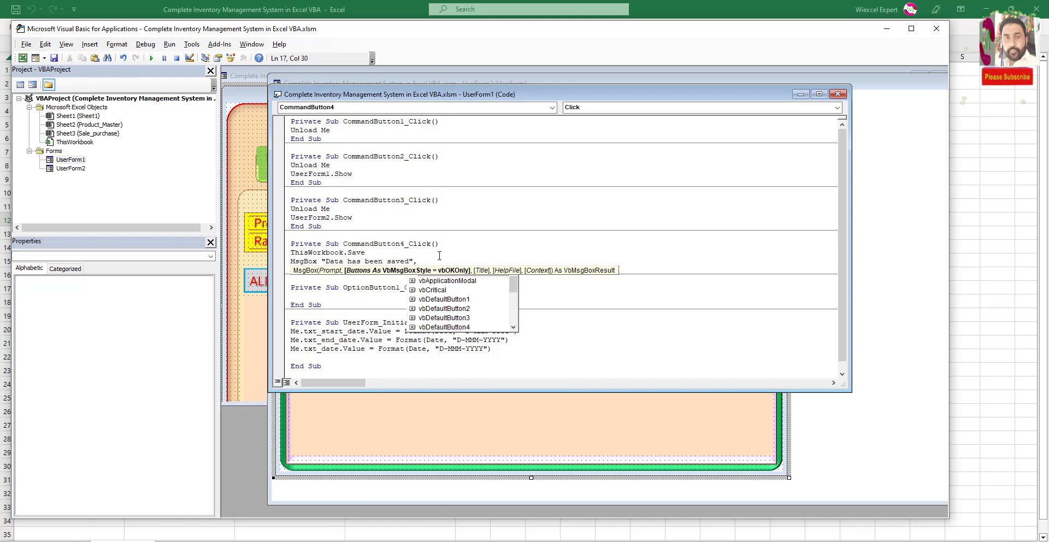
{"action": "type", "text": "vi"}
{"action": "type", "text": " Excel Expert\""}
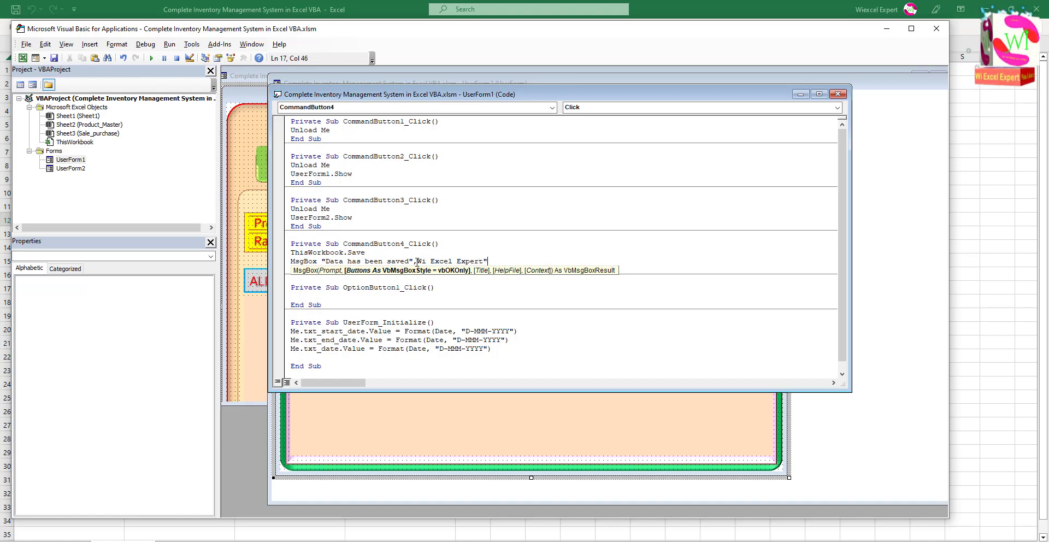
{"action": "left_click", "coordinate": [417, 262]}
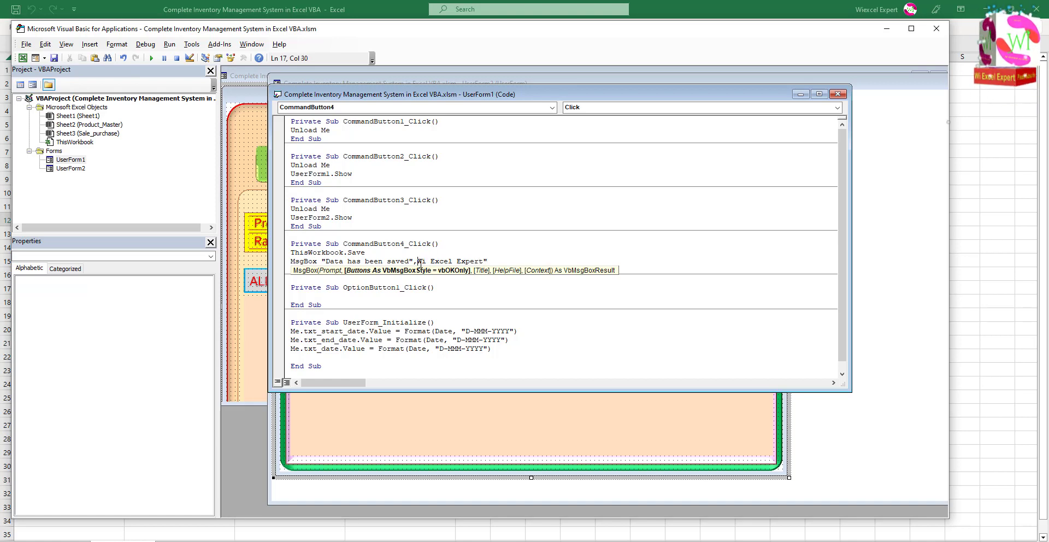
{"action": "type", "text": "\""}
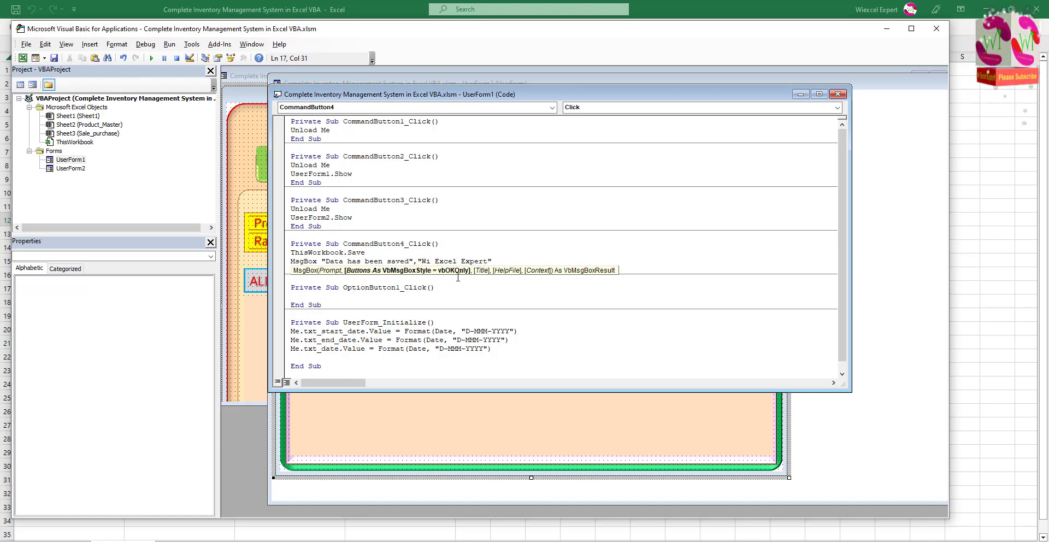
{"action": "left_click", "coordinate": [458, 277]}
{"action": "key", "text": "F5"}
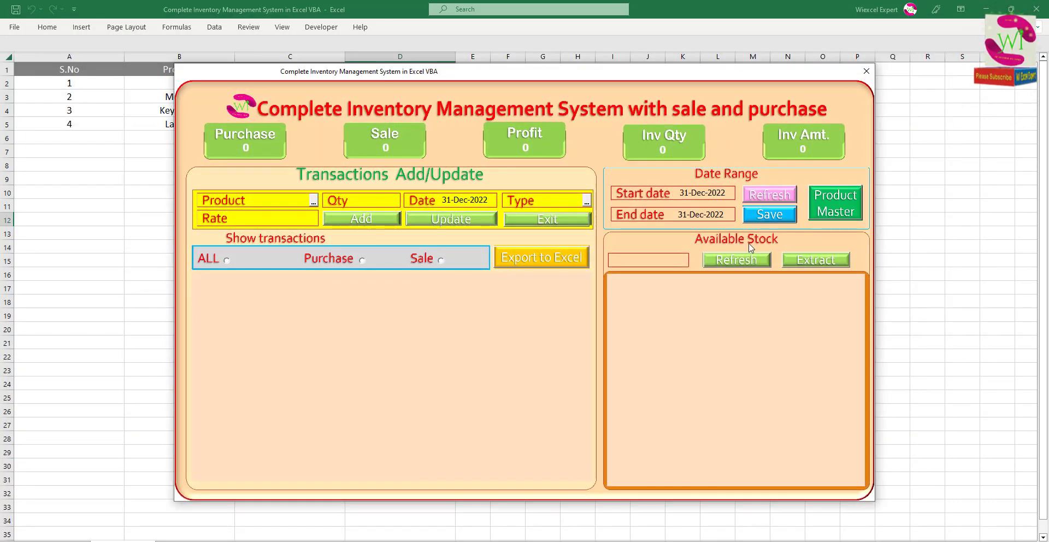
Trigger the Type mismatch on Save, correct the faulty MsgBox line, reset and rerun the form.
{"action": "left_click", "coordinate": [767, 217]}
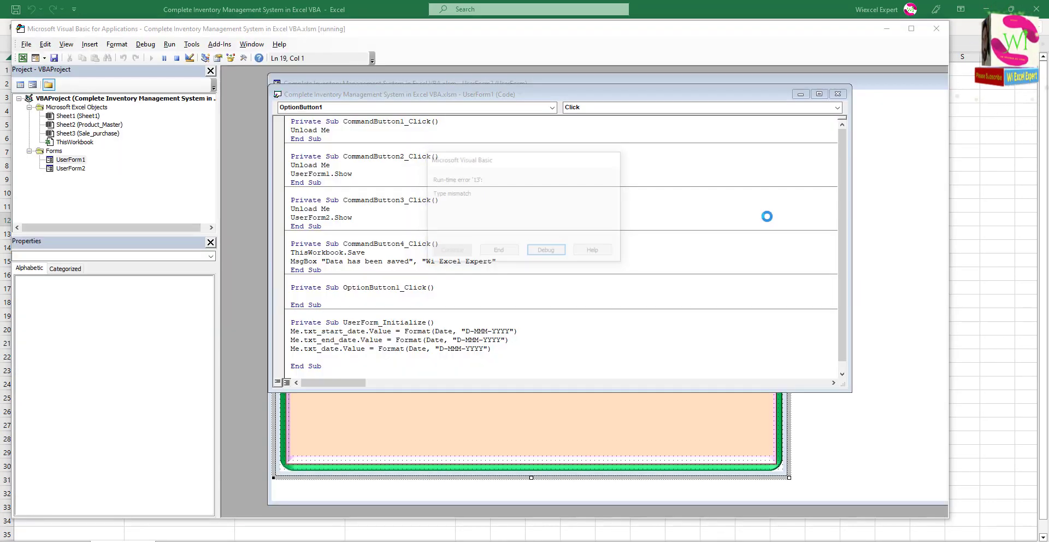
{"action": "type", "text": ","}
{"action": "left_click", "coordinate": [549, 252]}
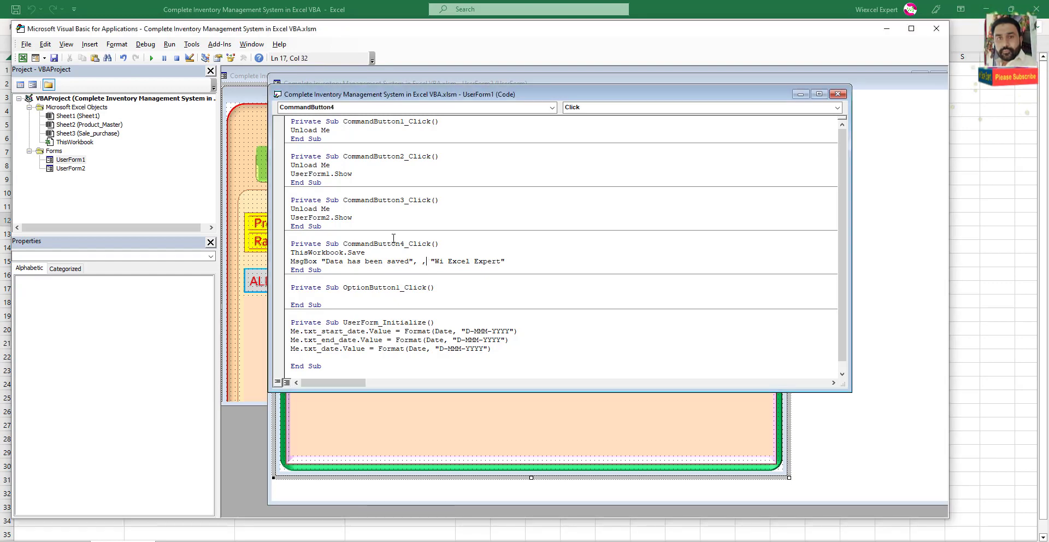
{"action": "left_click", "coordinate": [254, 137]}
{"action": "left_click", "coordinate": [149, 58]}
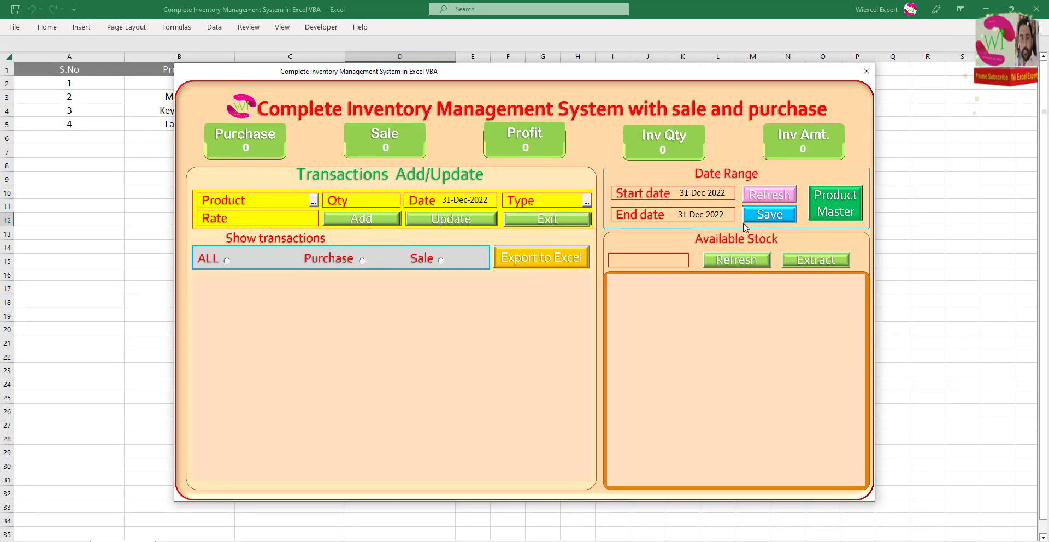
Save from the form, dismiss 'Data has been saved', commit the edited line and rerun.
{"action": "left_click", "coordinate": [771, 215]}
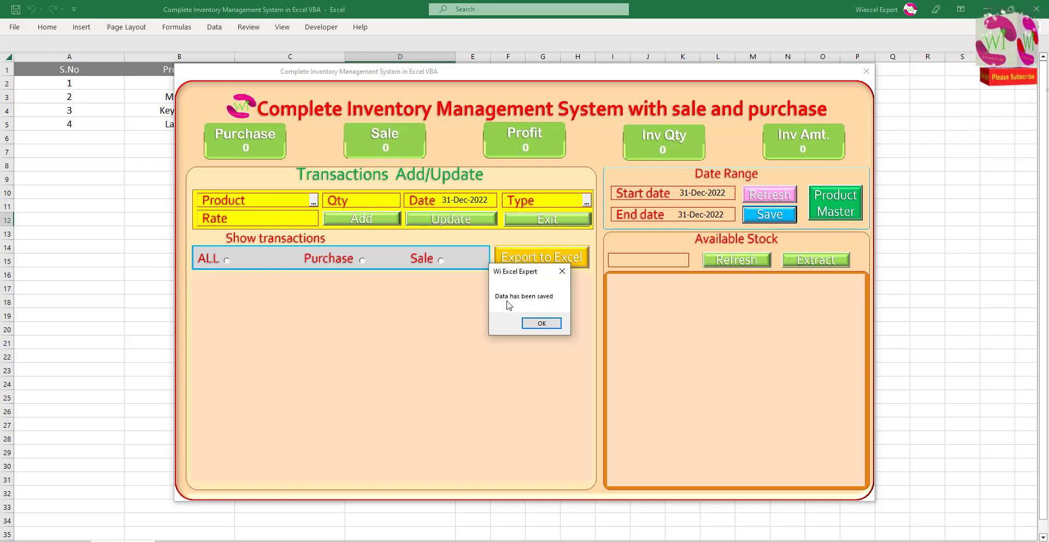
{"action": "left_click", "coordinate": [541, 324]}
{"action": "left_click", "coordinate": [560, 224]}
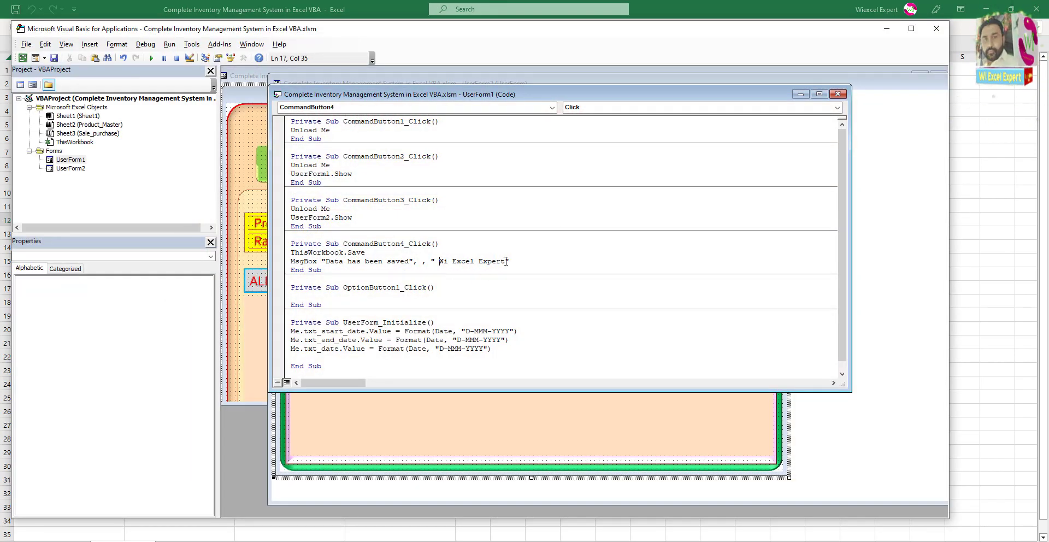
{"action": "left_click", "coordinate": [503, 298]}
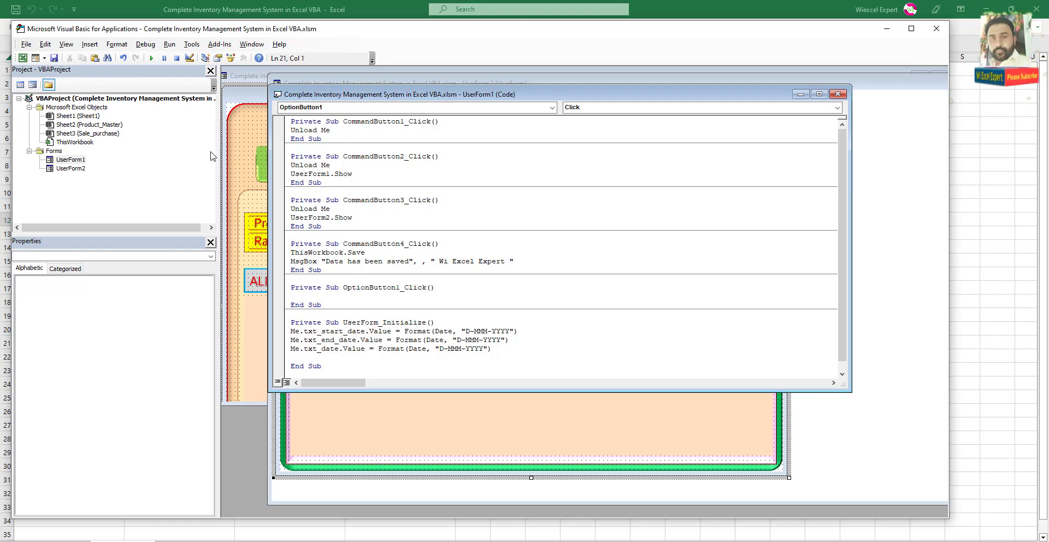
{"action": "left_click", "coordinate": [151, 58]}
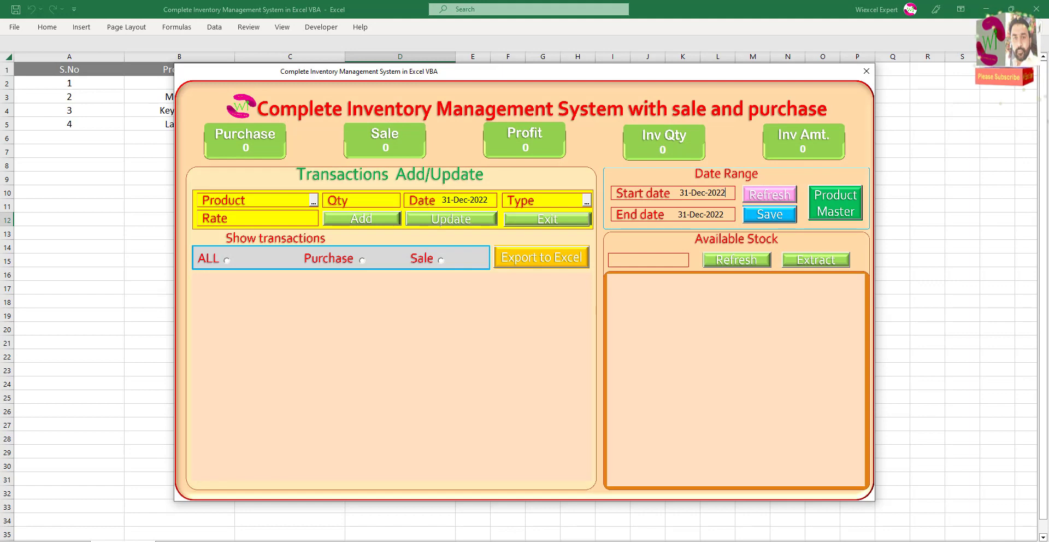
Close the running form, the code window and the Product master designer, then go to Excel's empty worksheet.
{"action": "left_click", "coordinate": [559, 218]}
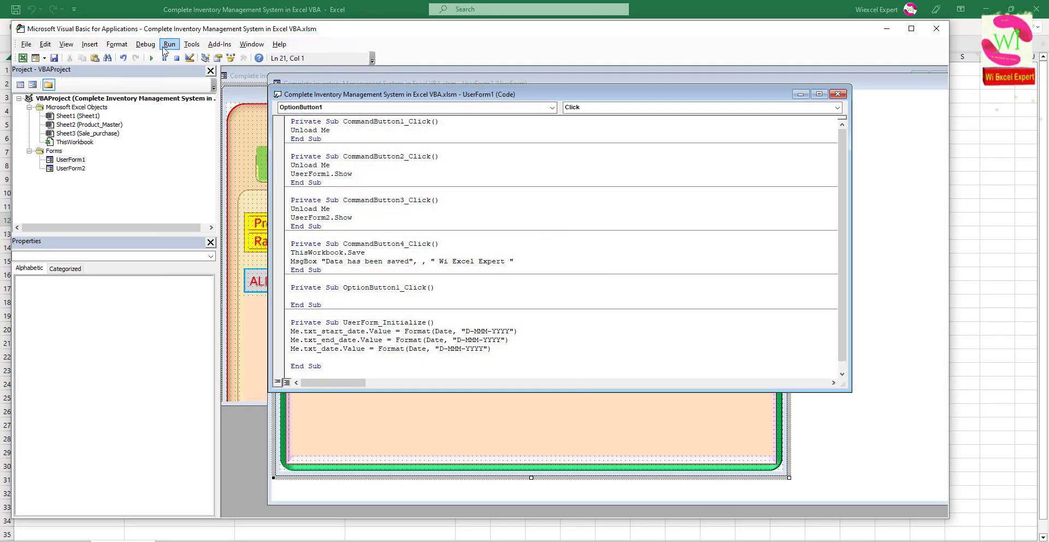
{"action": "left_click", "coordinate": [833, 96]}
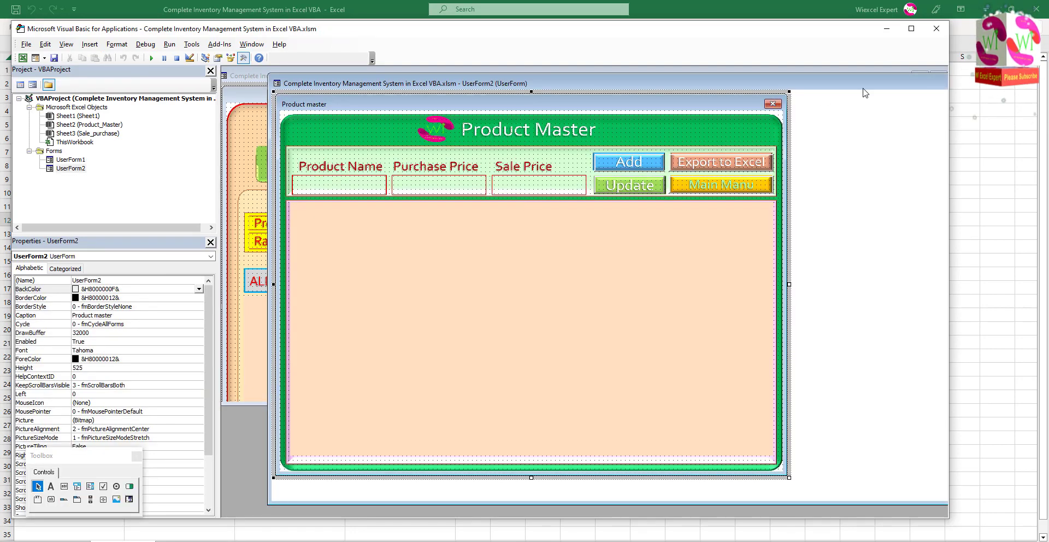
{"action": "left_click_drag", "start_coordinate": [777, 83], "coordinate": [638, 79]}
{"action": "left_click", "coordinate": [873, 80]}
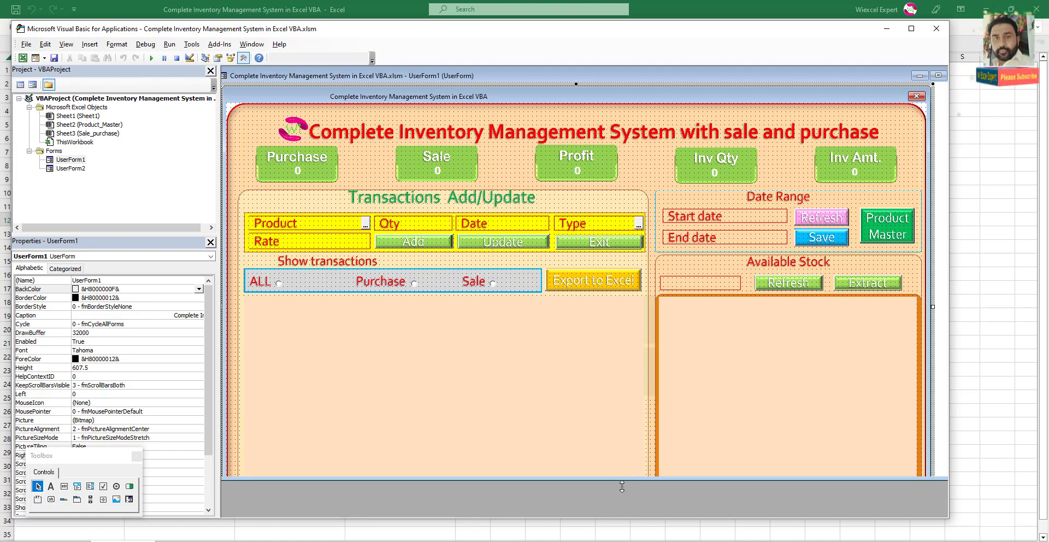
{"action": "left_click_drag", "start_coordinate": [627, 404], "coordinate": [627, 503]}
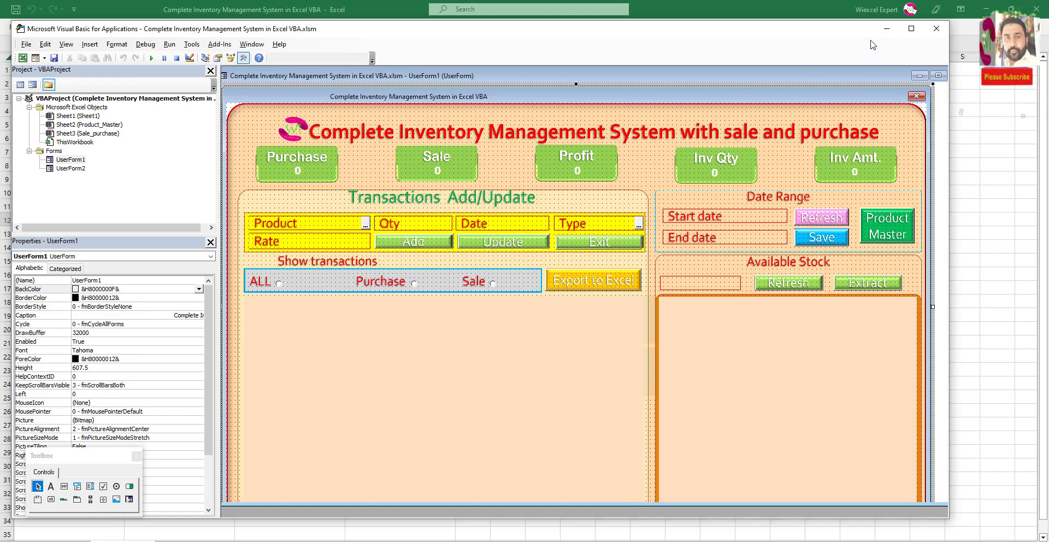
{"action": "left_click", "coordinate": [886, 28]}
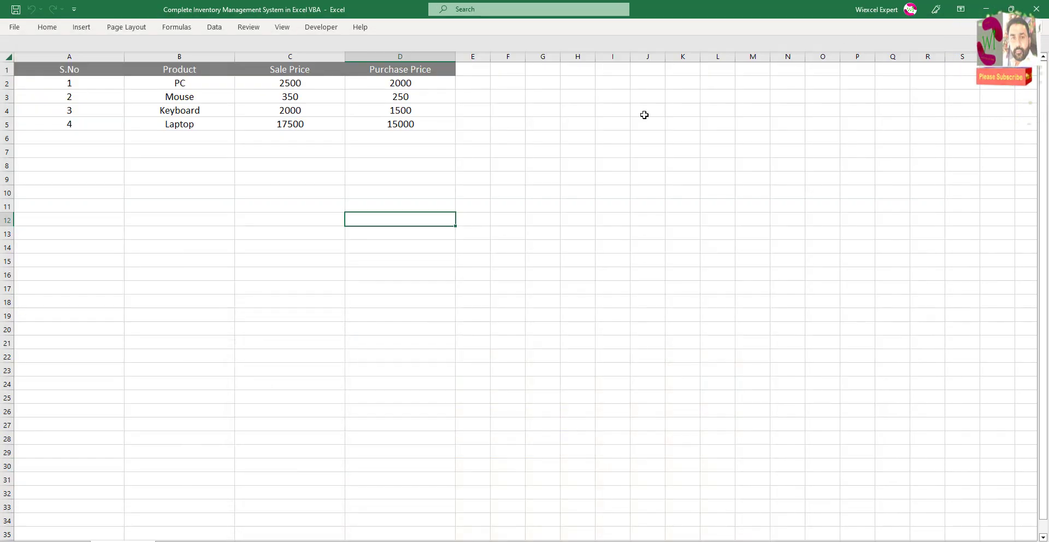
{"action": "left_click", "coordinate": [185, 540]}
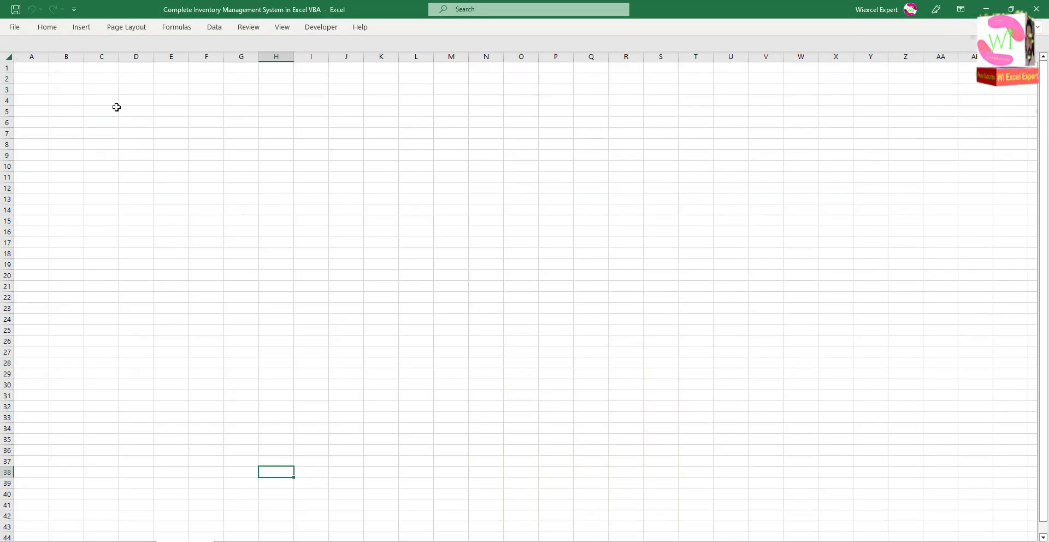
Enter the headers S.No, Product and Type in A1 to C1.
{"action": "left_click", "coordinate": [38, 68]}
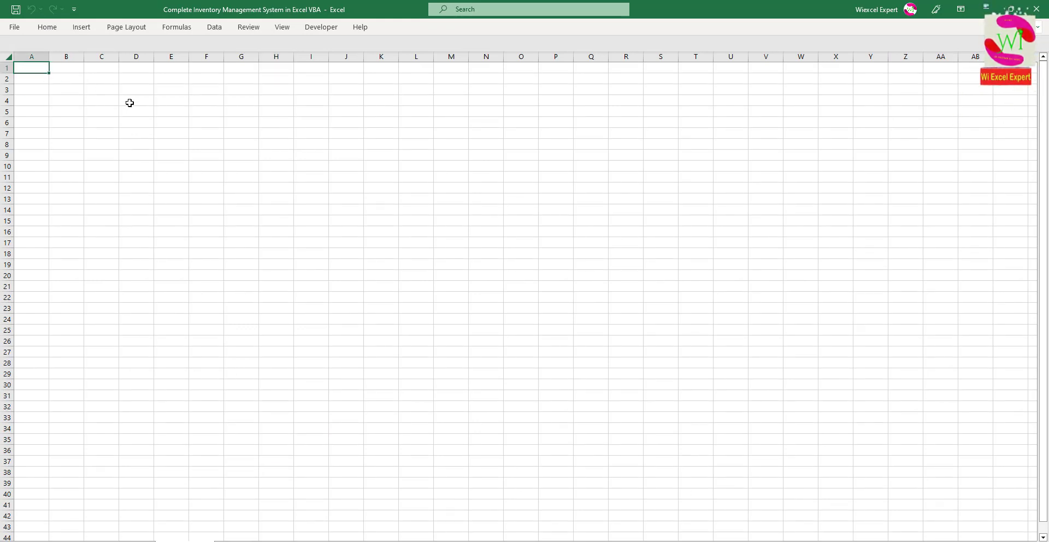
{"action": "type", "text": "S.No"}
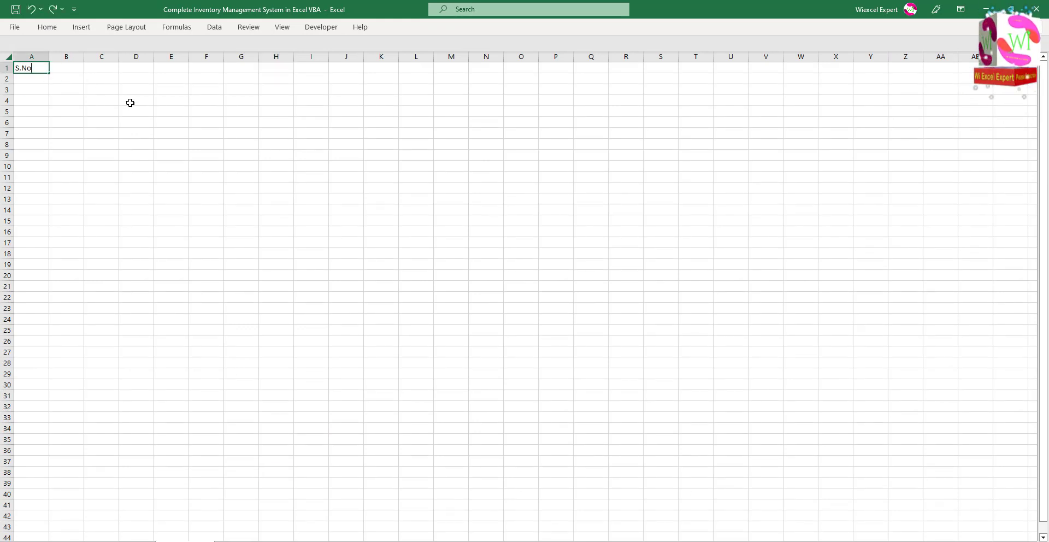
{"action": "key", "text": "Tab"}
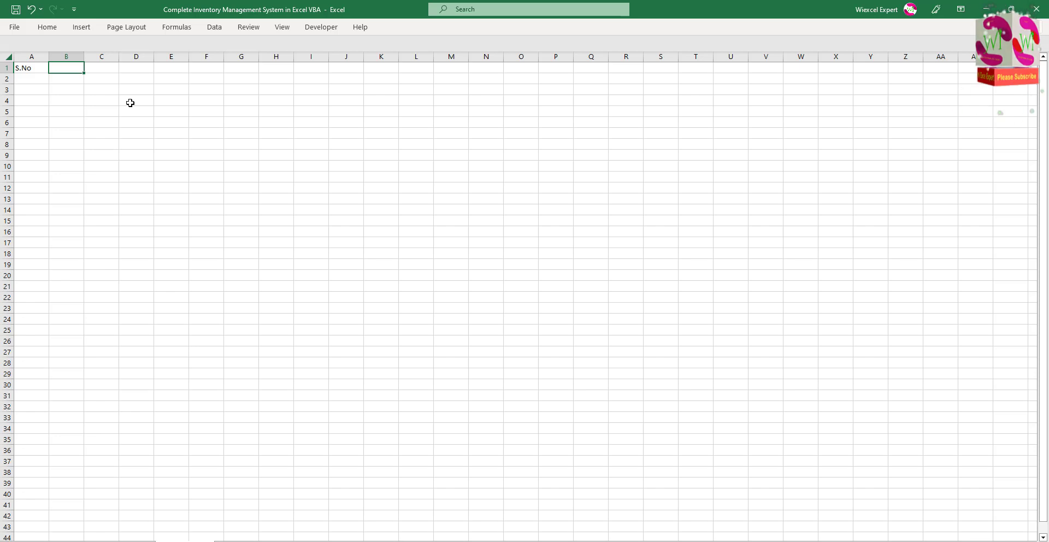
{"action": "type", "text": "Prodc"}
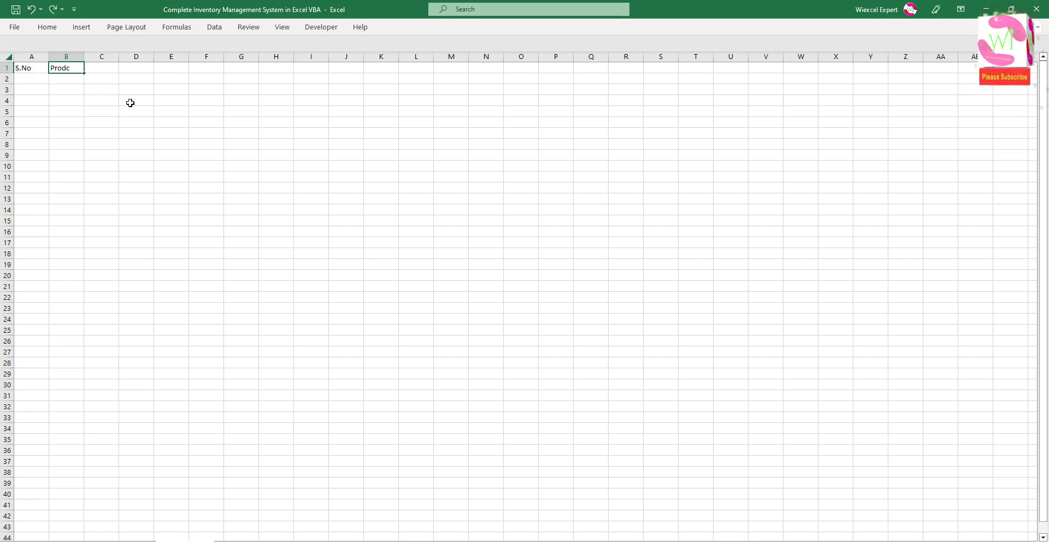
{"action": "type", "text": "u"}
{"action": "key", "text": "BackSpace"}
{"action": "key", "text": "BackSpace"}
{"action": "key", "text": "BackSpace"}
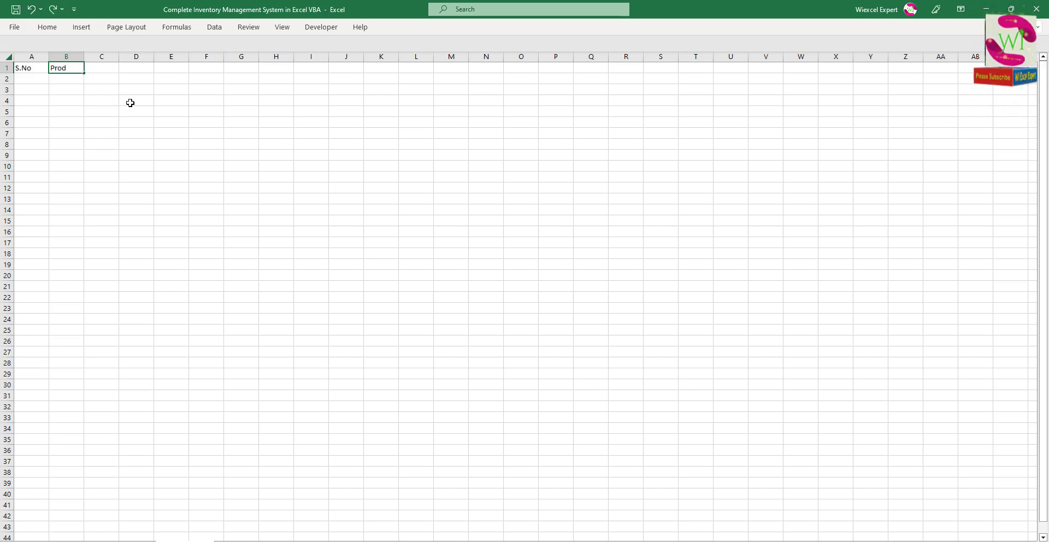
{"action": "type", "text": "uct"}
{"action": "key", "text": "Tab"}
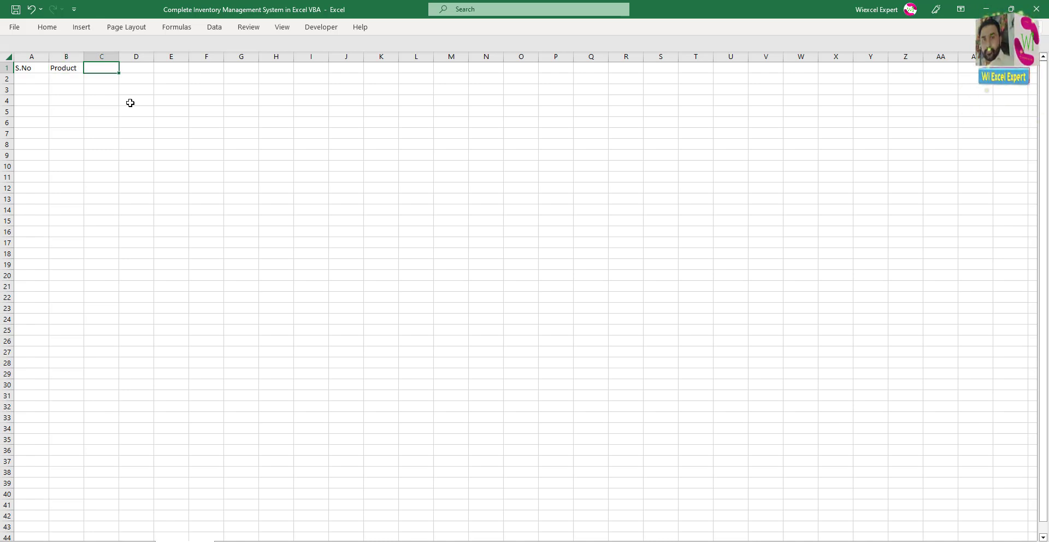
{"action": "type", "text": "Type"}
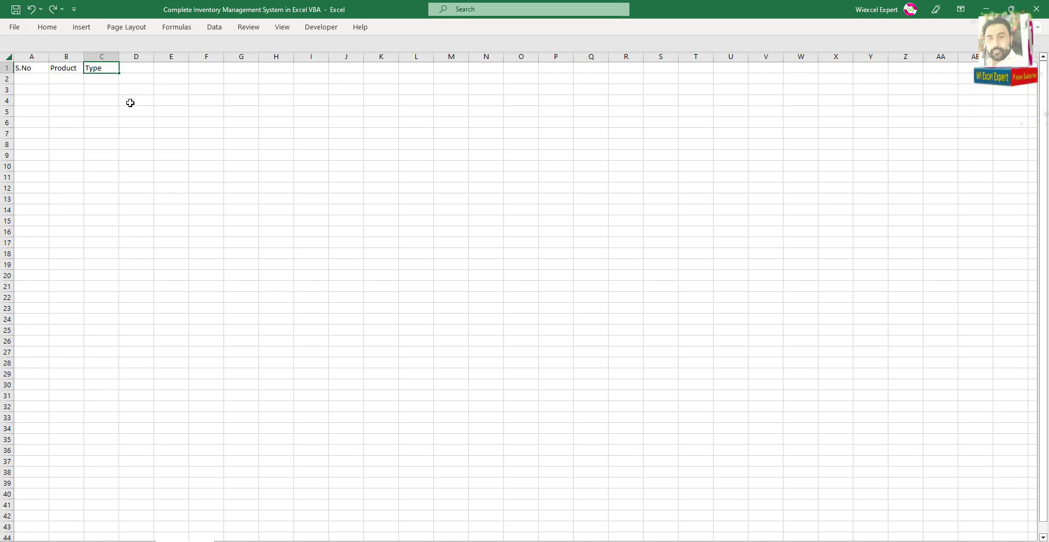
{"action": "key", "text": "Tab"}
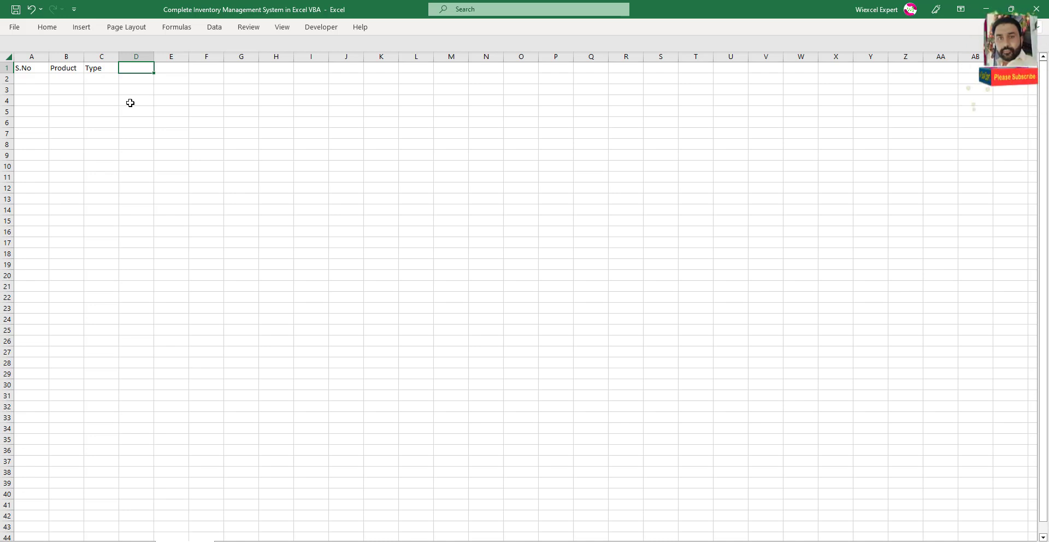
Add the headers Quantity, Price, Amount and Profit in D1 to G1, and select columns A–G.
{"action": "type", "text": "Quan"}
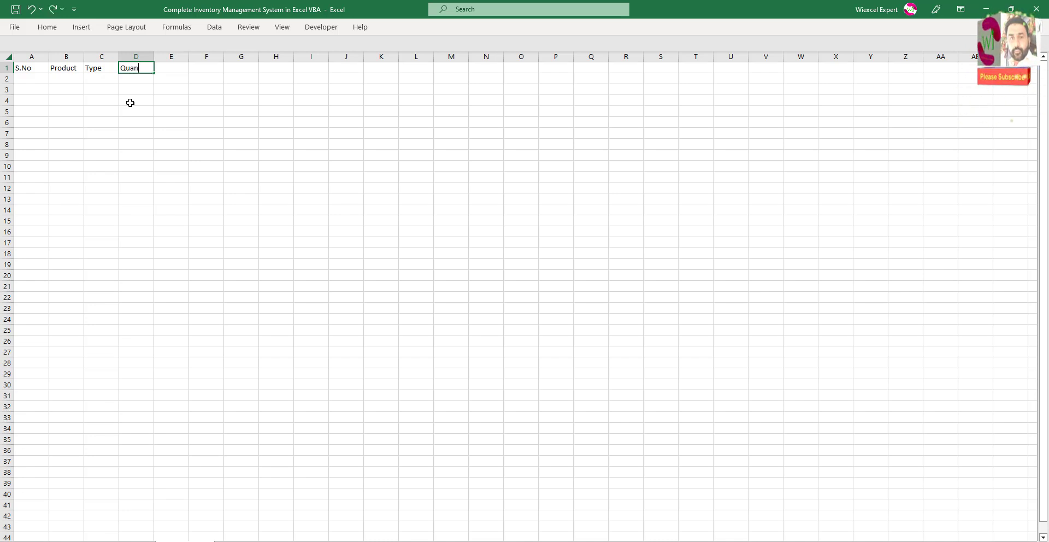
{"action": "type", "text": "tity"}
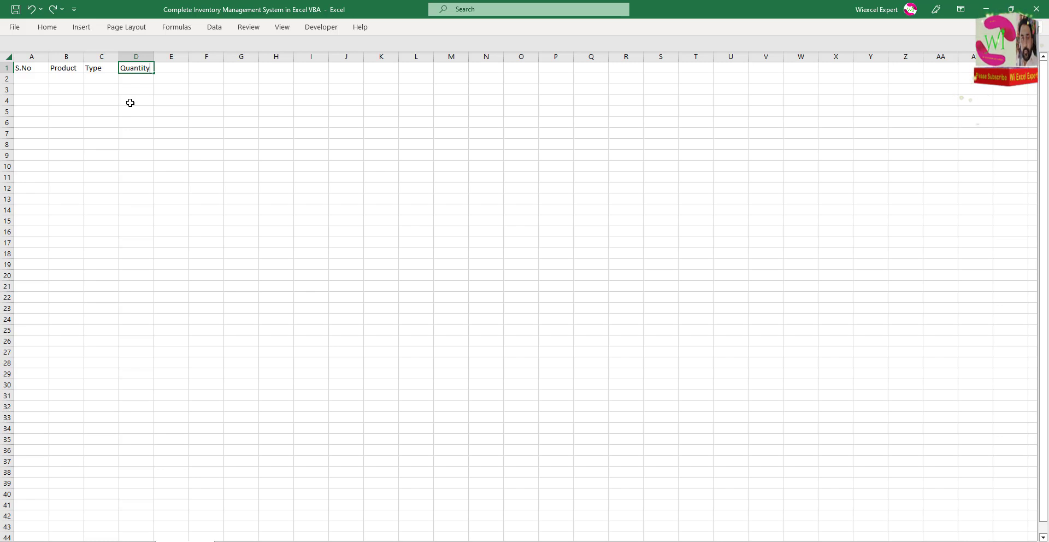
{"action": "key", "text": "Tab"}
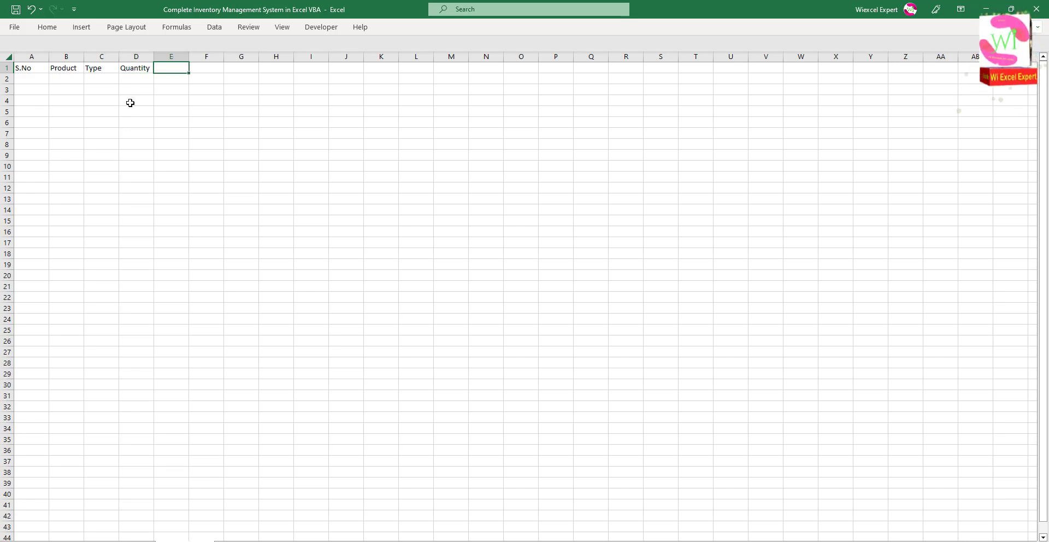
{"action": "type", "text": "Pric"}
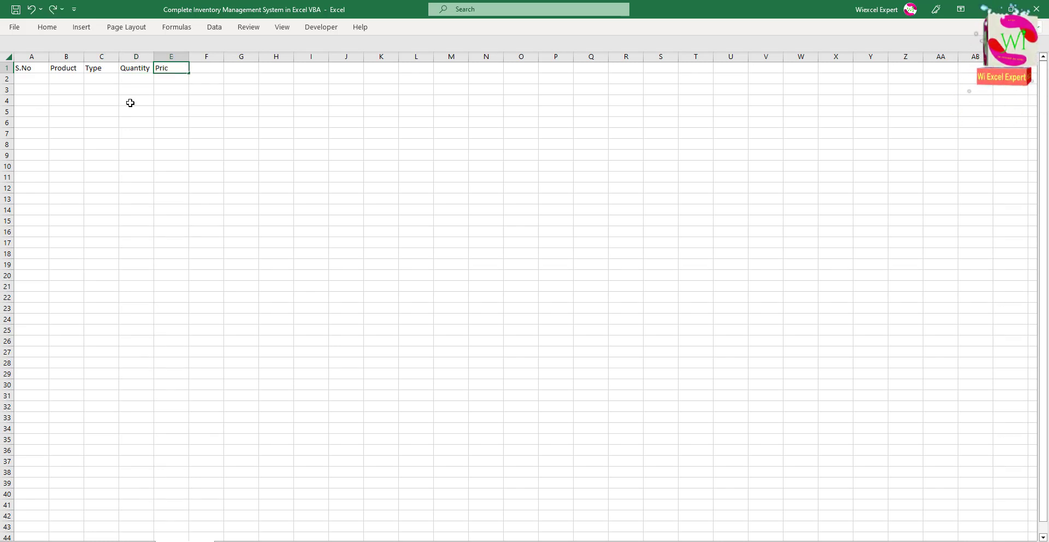
{"action": "type", "text": "e"}
{"action": "key", "text": "Tab"}
{"action": "type", "text": "A"}
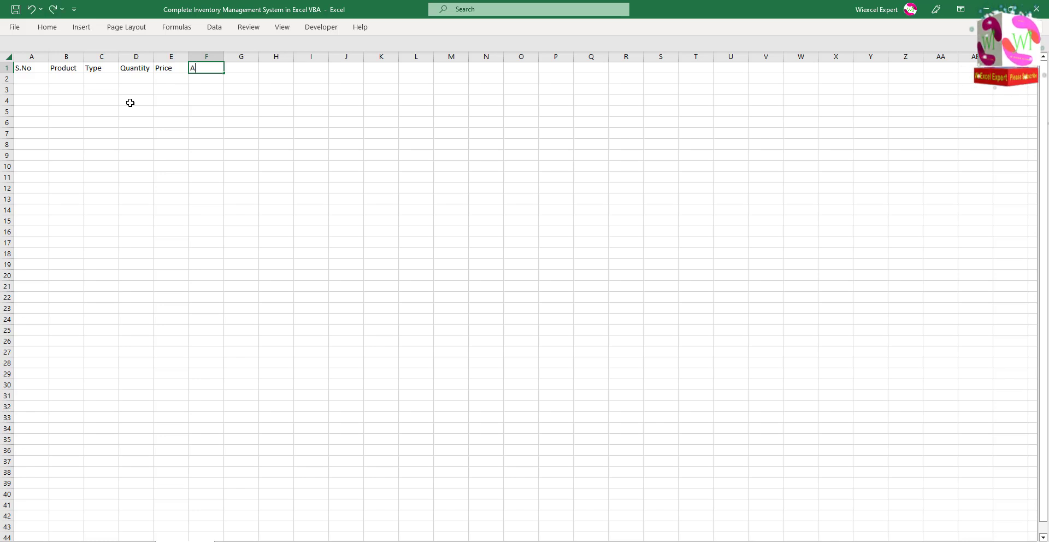
{"action": "type", "text": "mount"}
{"action": "key", "text": "Tab"}
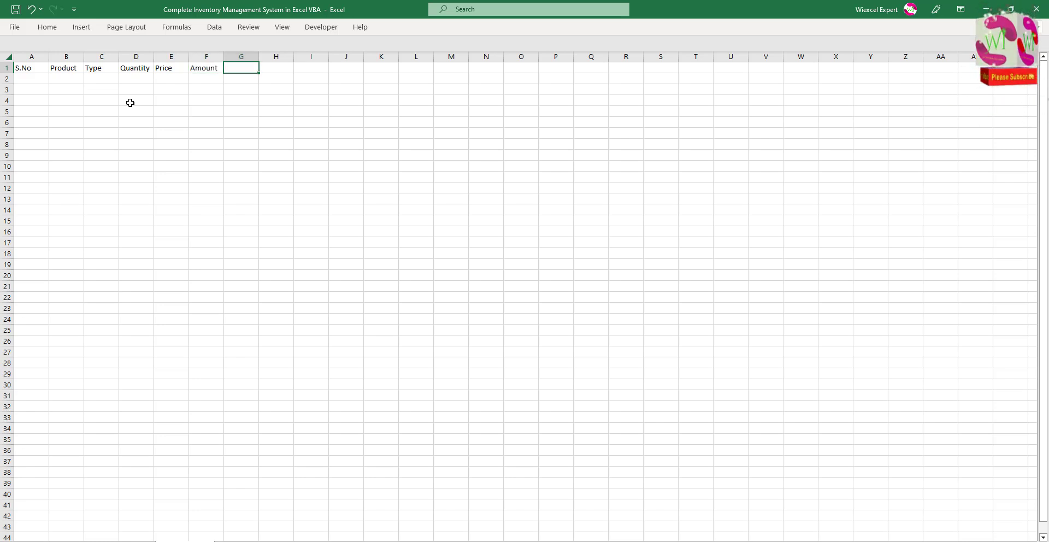
{"action": "type", "text": "Pro"}
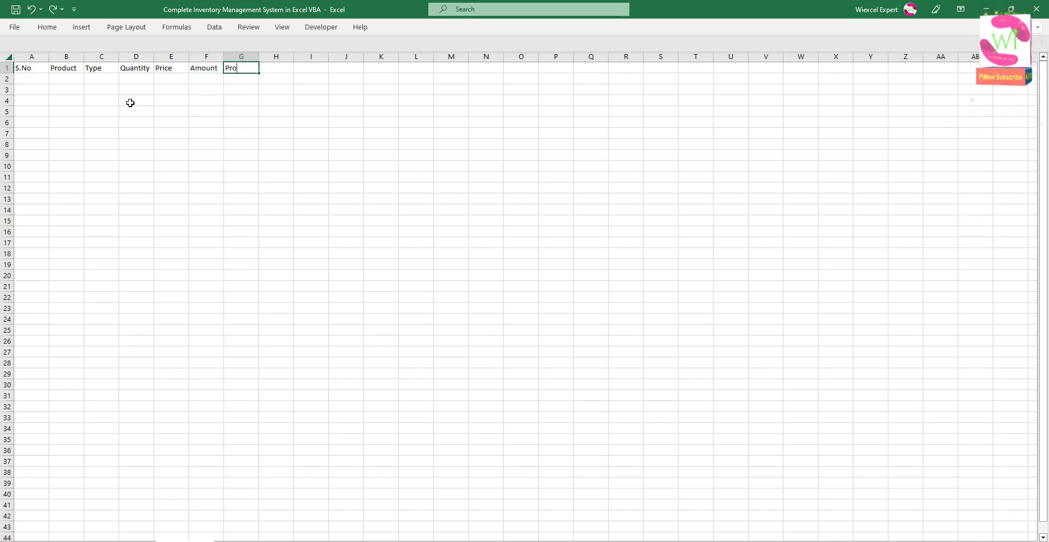
{"action": "type", "text": "fit"}
{"action": "left_click", "coordinate": [130, 103]}
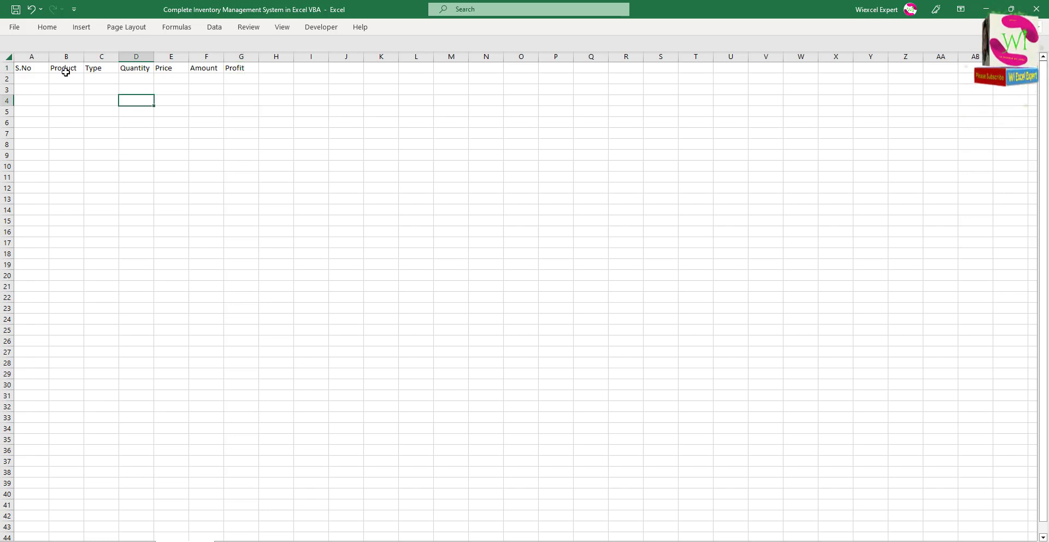
{"action": "left_click_drag", "start_coordinate": [32, 56], "coordinate": [326, 60]}
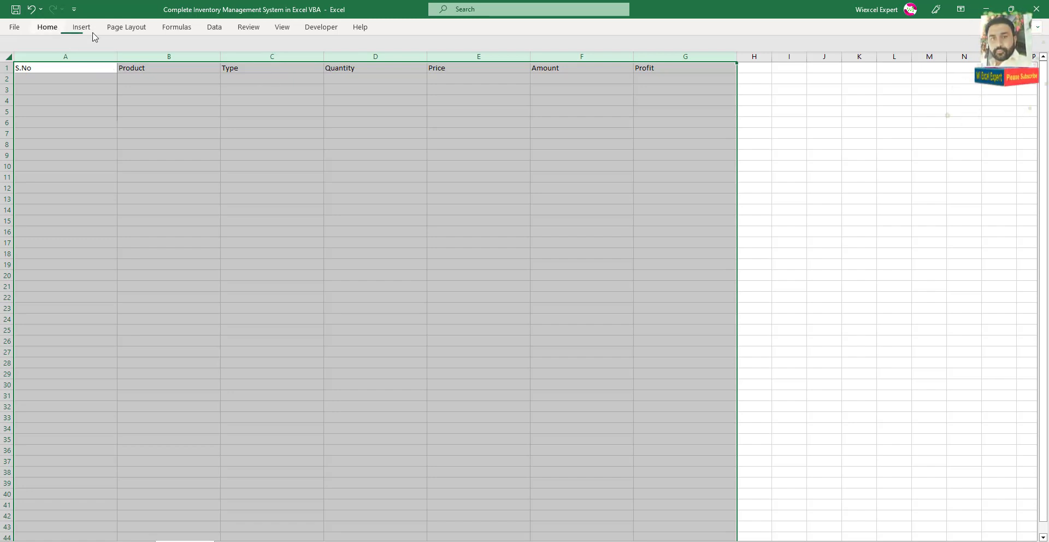
Centre the header text both horizontally and vertically.
{"action": "left_click", "coordinate": [47, 27]}
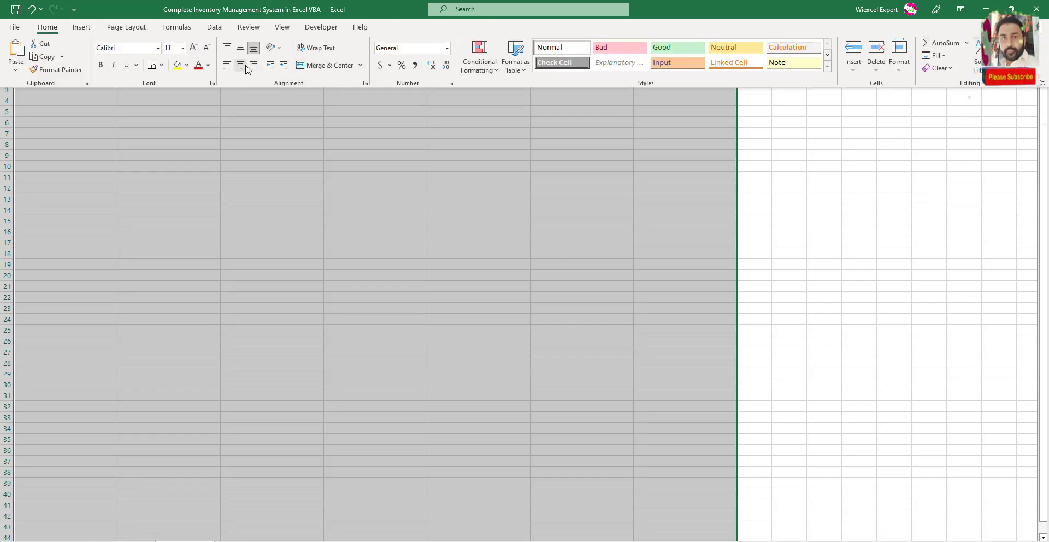
{"action": "left_click", "coordinate": [241, 65]}
{"action": "left_click", "coordinate": [241, 47]}
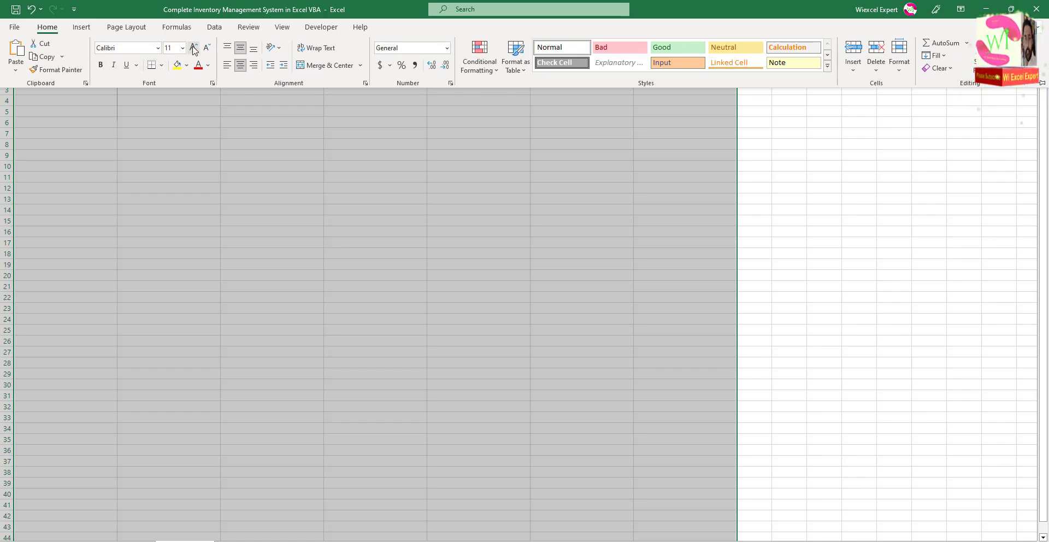
{"action": "left_click", "coordinate": [203, 131]}
Give the S.No–Profit header row a black fill with white text, then return to the VBA editor.
{"action": "left_click_drag", "start_coordinate": [101, 67], "coordinate": [661, 66]}
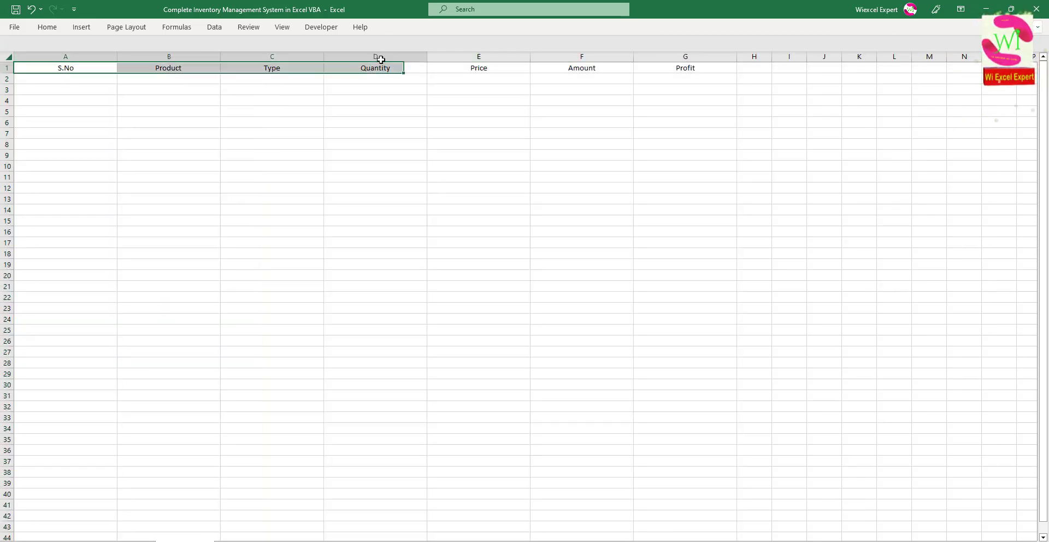
{"action": "left_click", "coordinate": [47, 27]}
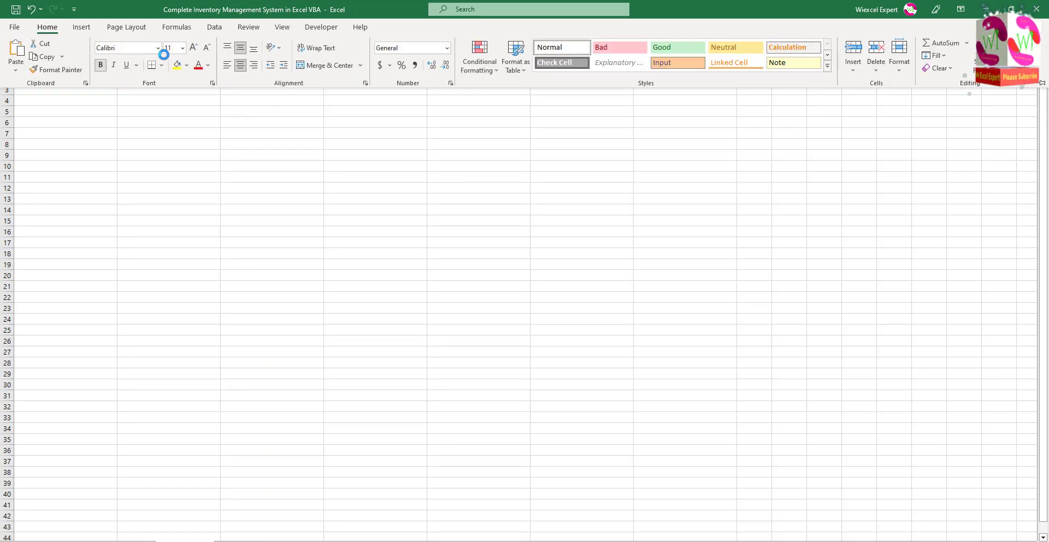
{"action": "left_click", "coordinate": [187, 65]}
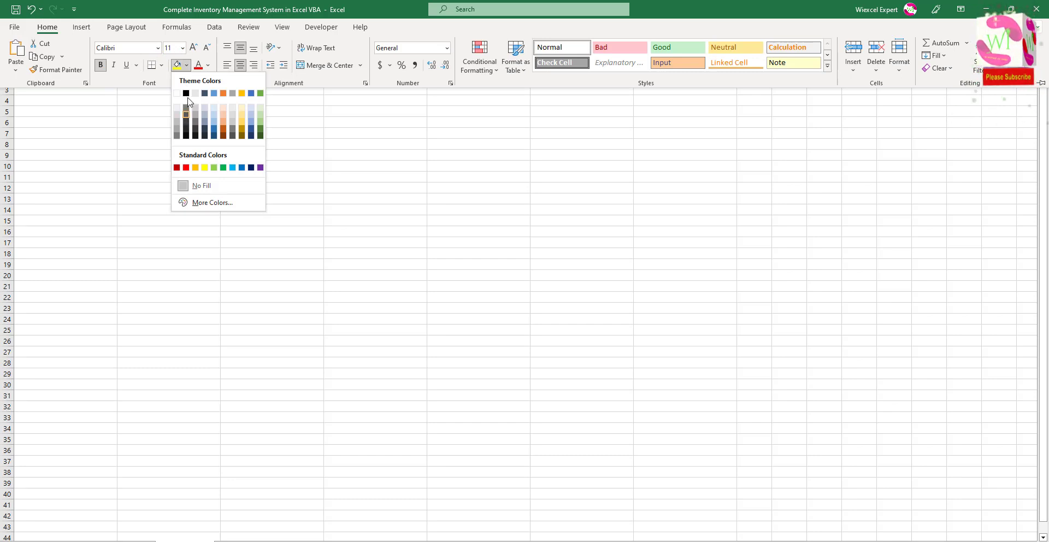
{"action": "left_click", "coordinate": [186, 93]}
{"action": "left_click", "coordinate": [208, 65]}
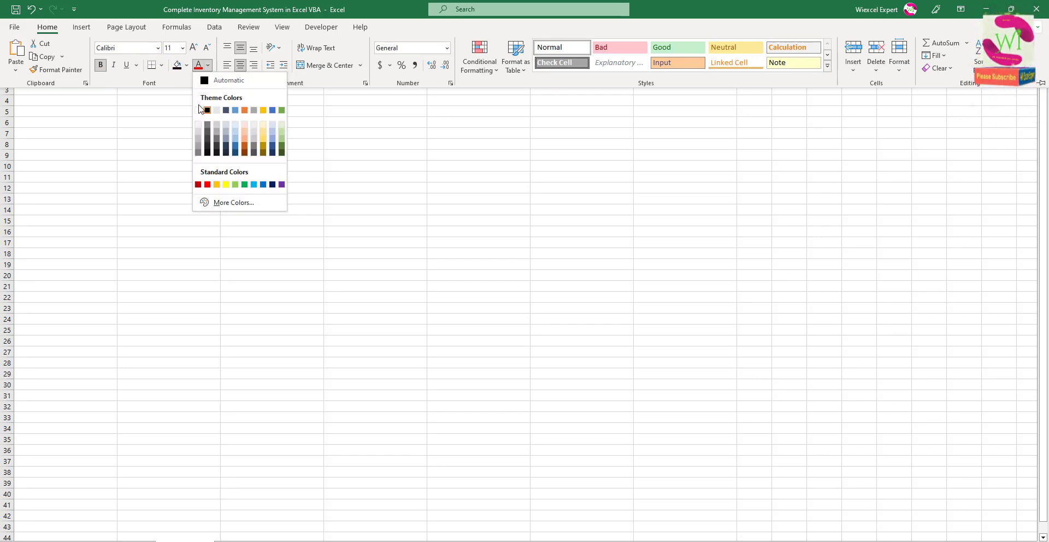
{"action": "left_click", "coordinate": [198, 109]}
{"action": "left_click", "coordinate": [276, 147]}
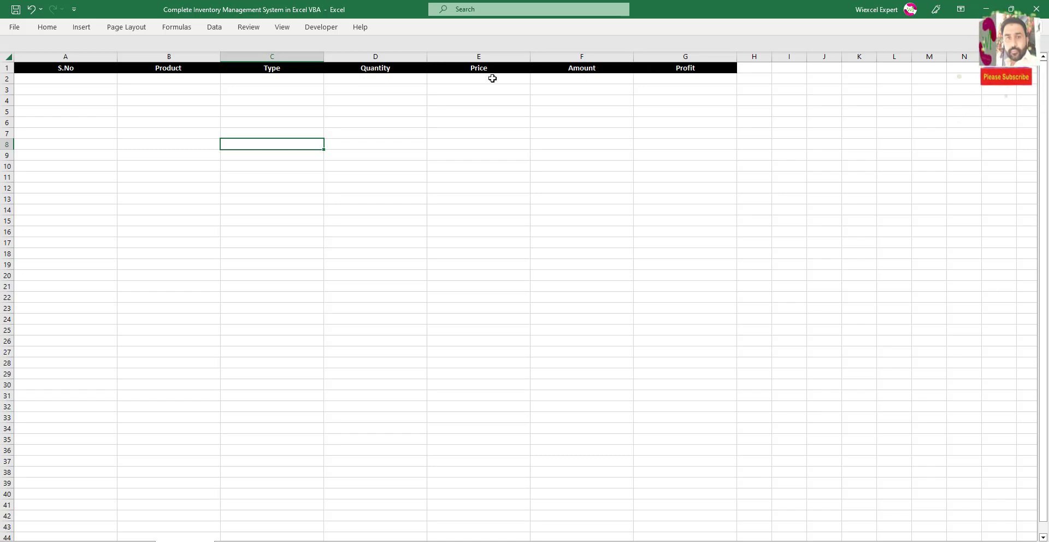
{"action": "left_click", "coordinate": [504, 145]}
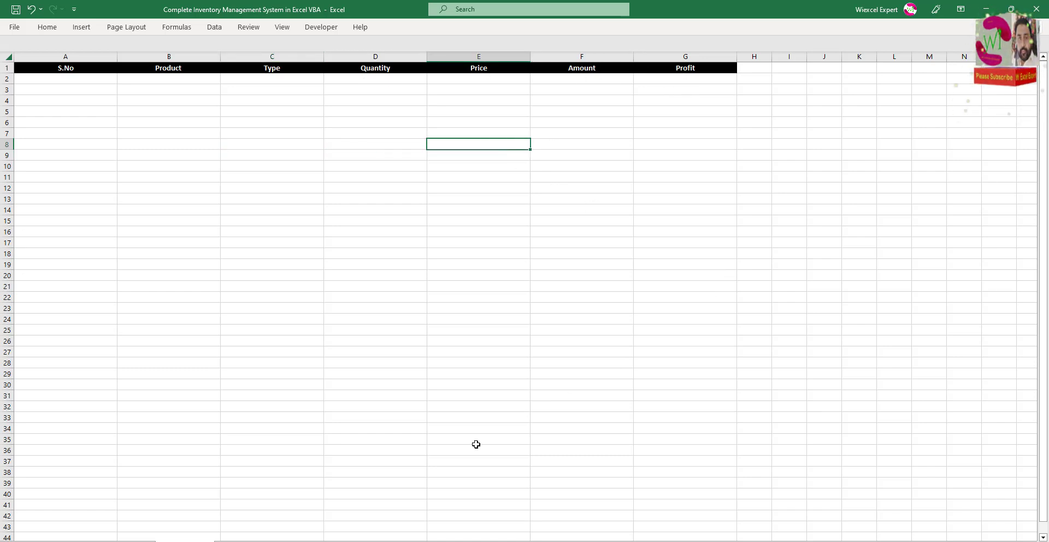
{"action": "left_click", "coordinate": [501, 518]}
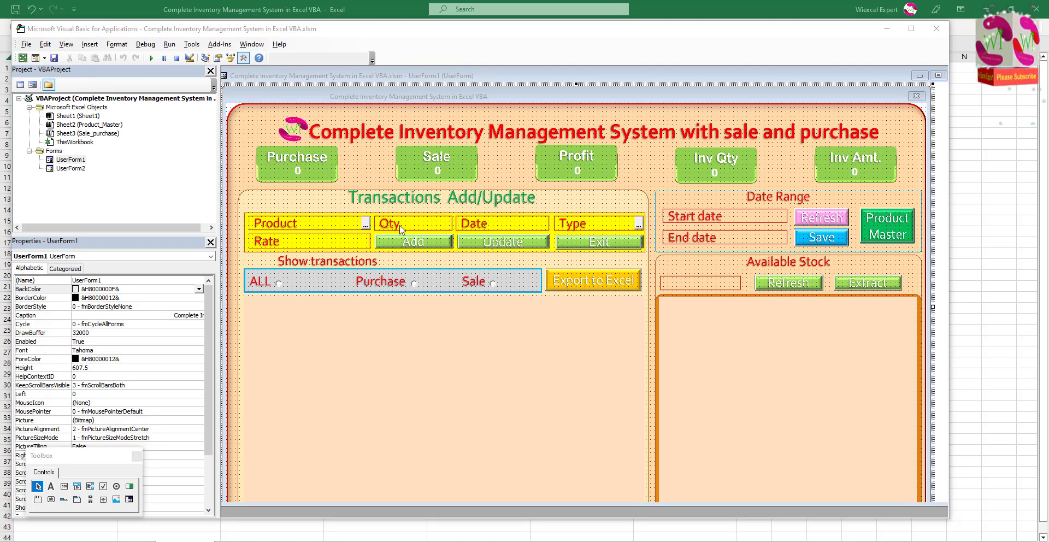
Create an empty cmd_product_Change procedure from the Product combo box in UserForm1's designer.
{"action": "left_click", "coordinate": [345, 227]}
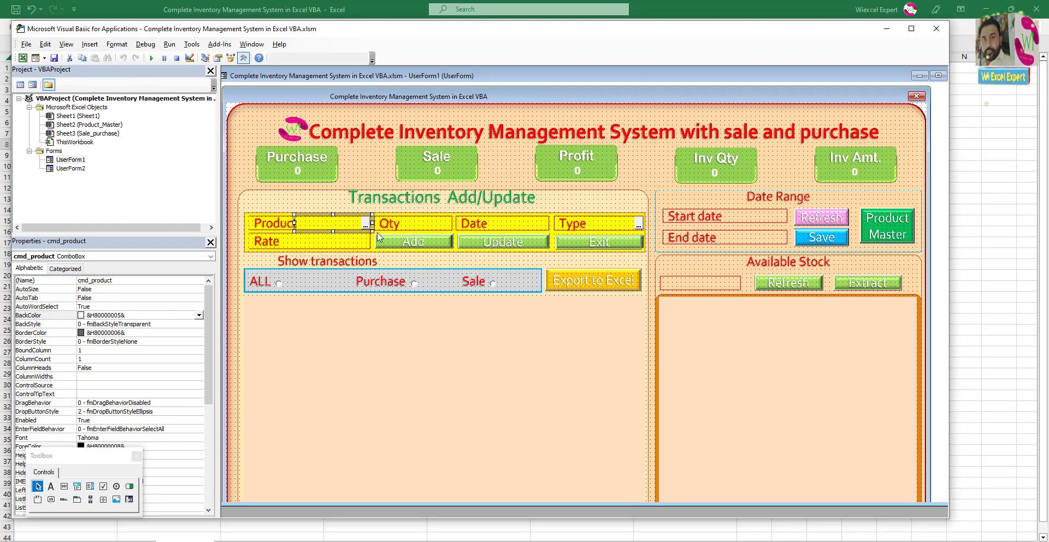
{"action": "left_click", "coordinate": [348, 246]}
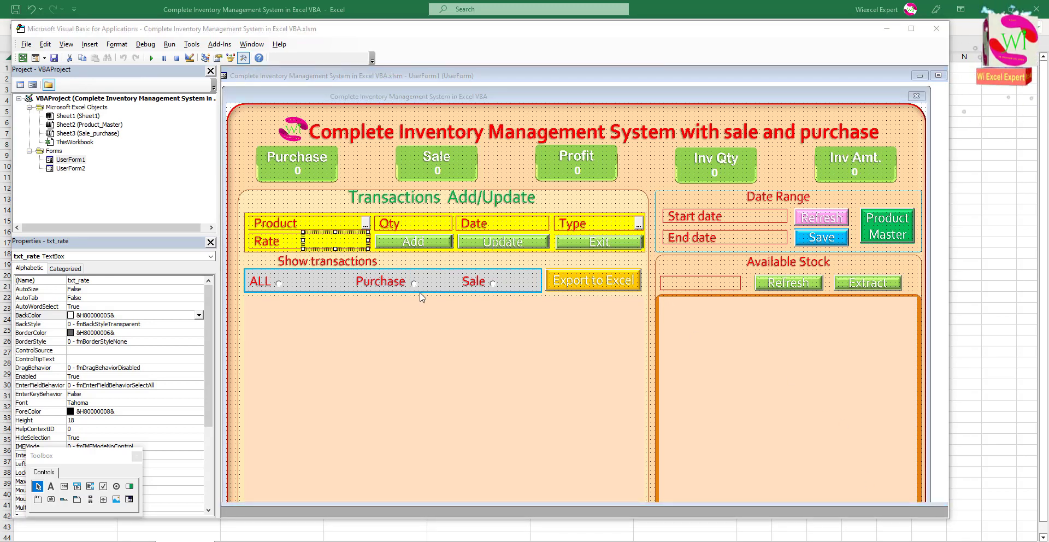
{"action": "left_click", "coordinate": [349, 228]}
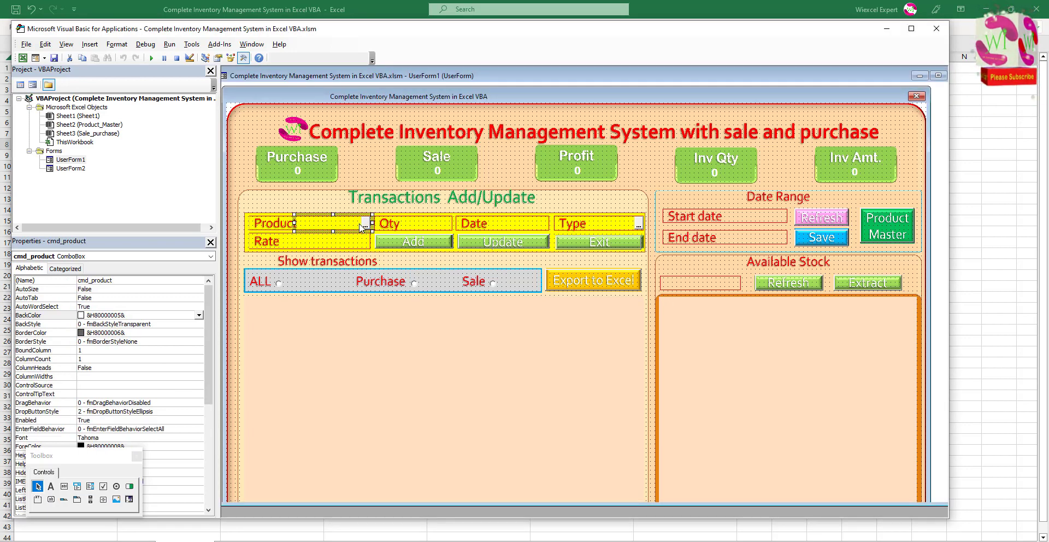
{"action": "double_click", "coordinate": [361, 227]}
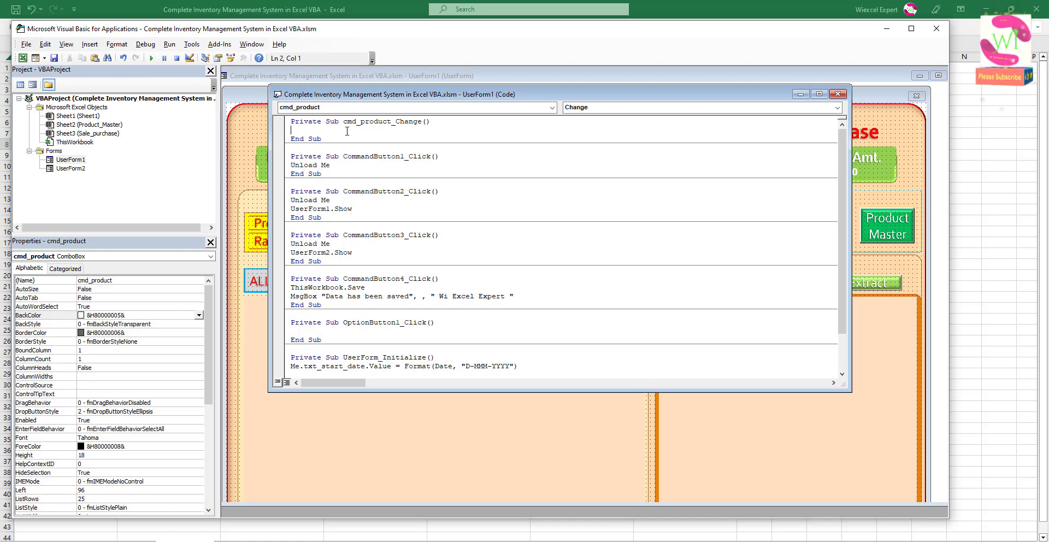
Declare Dim sh As Worksheet in cmd_product_Change.
{"action": "type", "text": "Dim "}
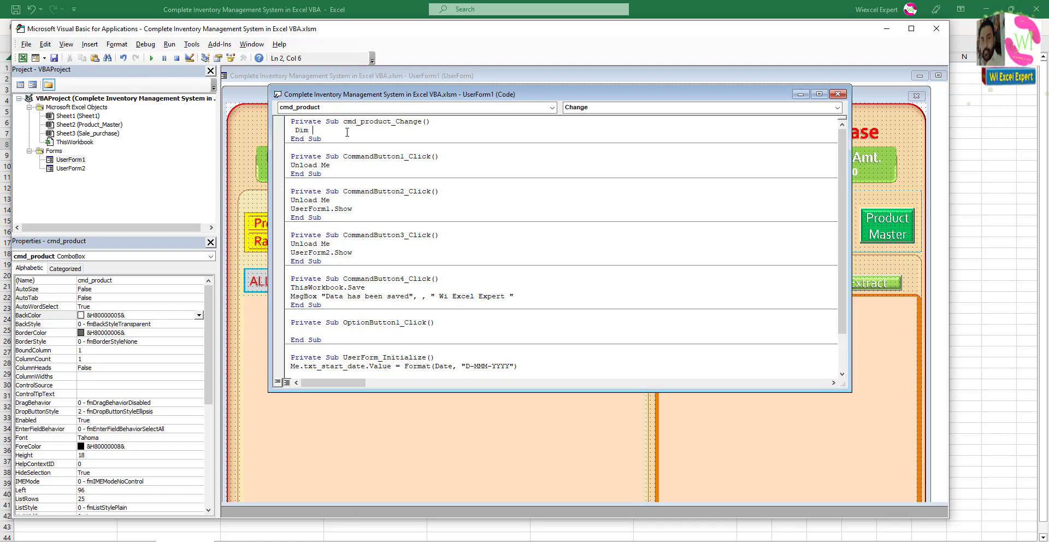
{"action": "type", "text": "sh as "}
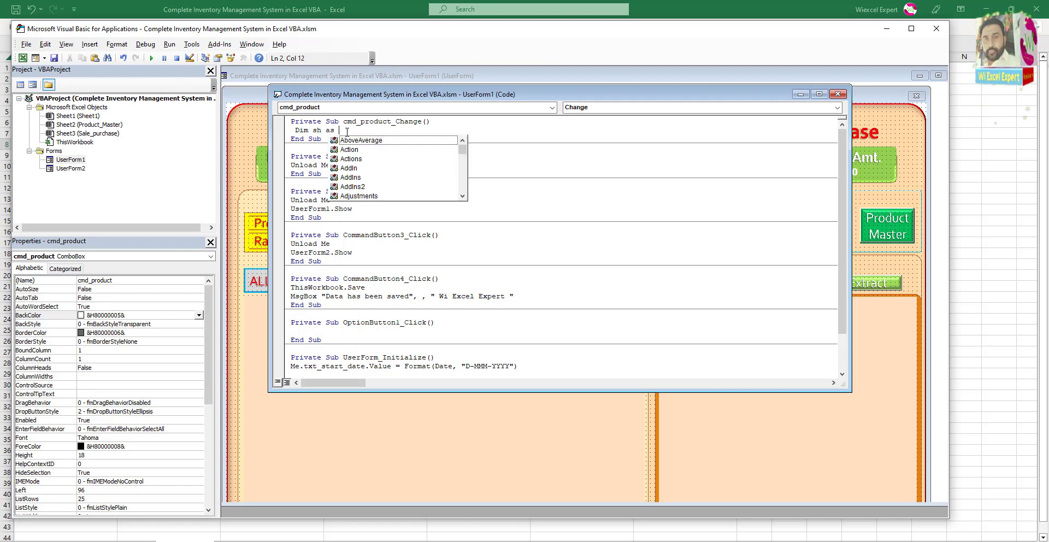
{"action": "type", "text": "Worksh"}
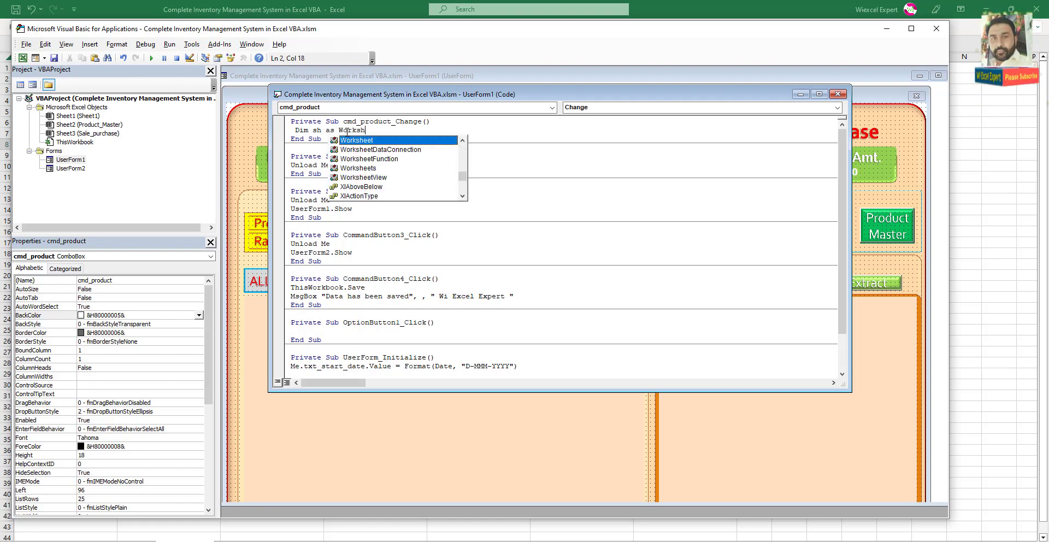
{"action": "type", "text": "ett"}
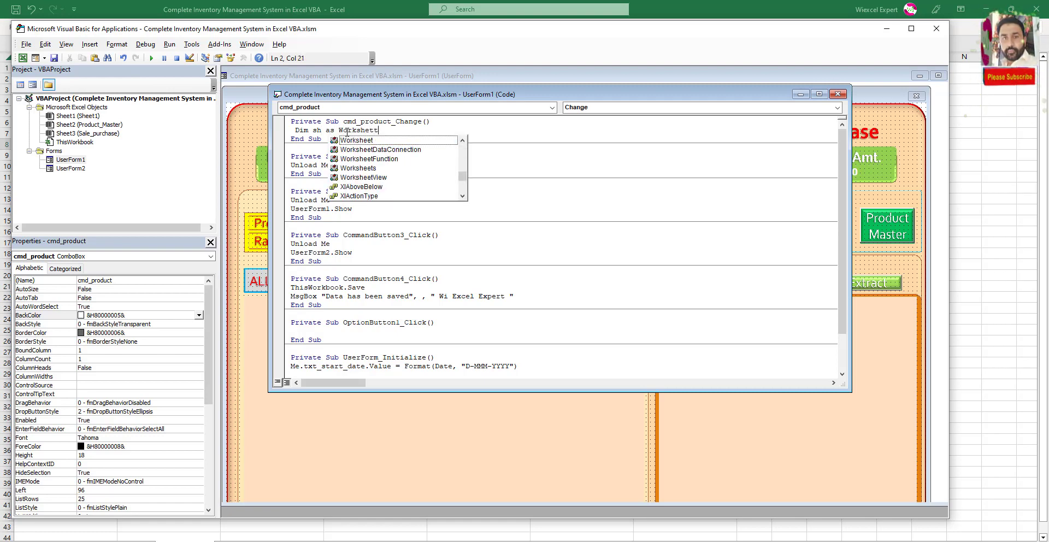
{"action": "key", "text": "BackSpace"}
{"action": "key", "text": "BackSpace"}
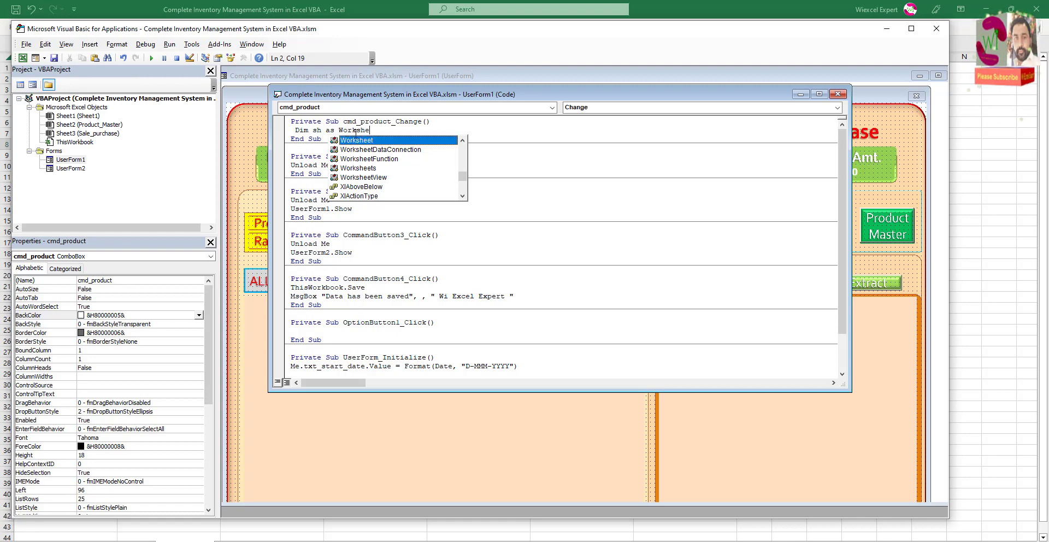
{"action": "key", "text": "Tab"}
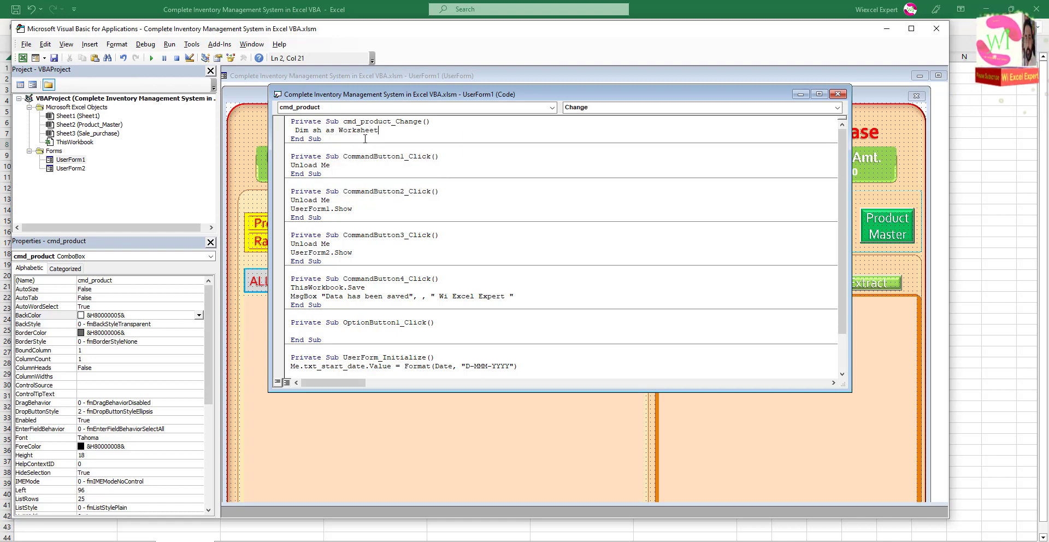
{"action": "key", "text": "Return"}
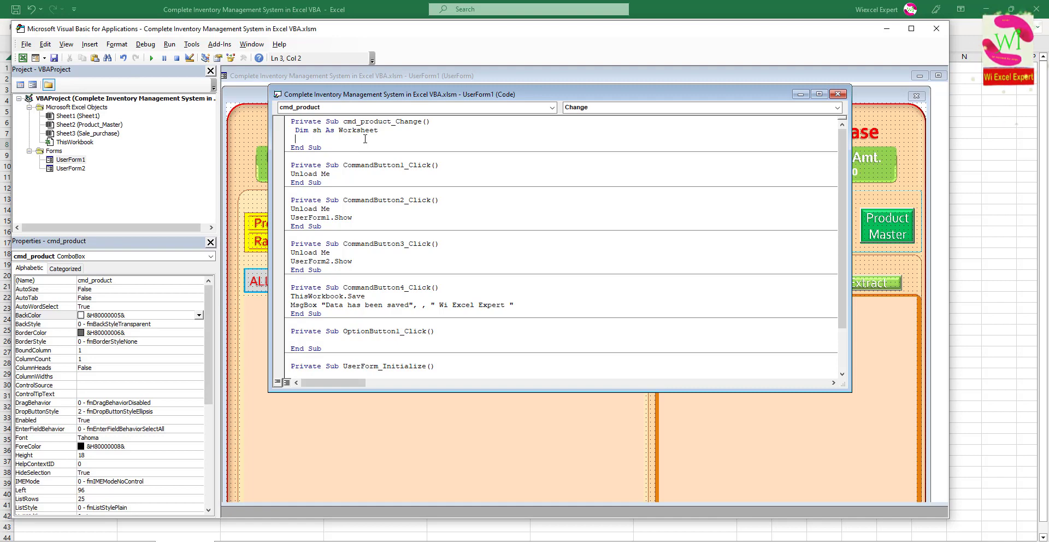
Set sh to ThisWorkbook.Sheets("Product_Master") and start a new line.
{"action": "type", "text": "Set sh"}
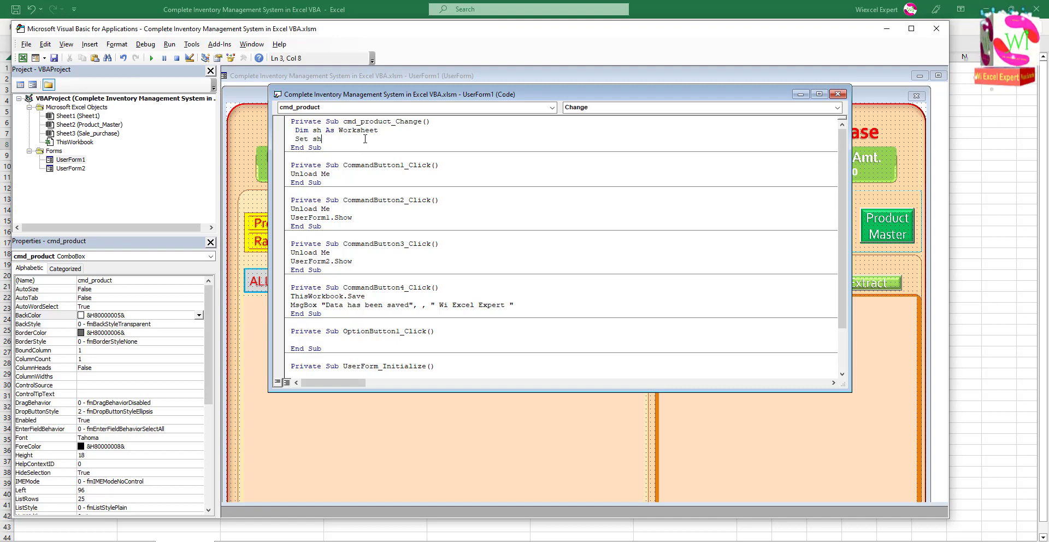
{"action": "type", "text": " as"}
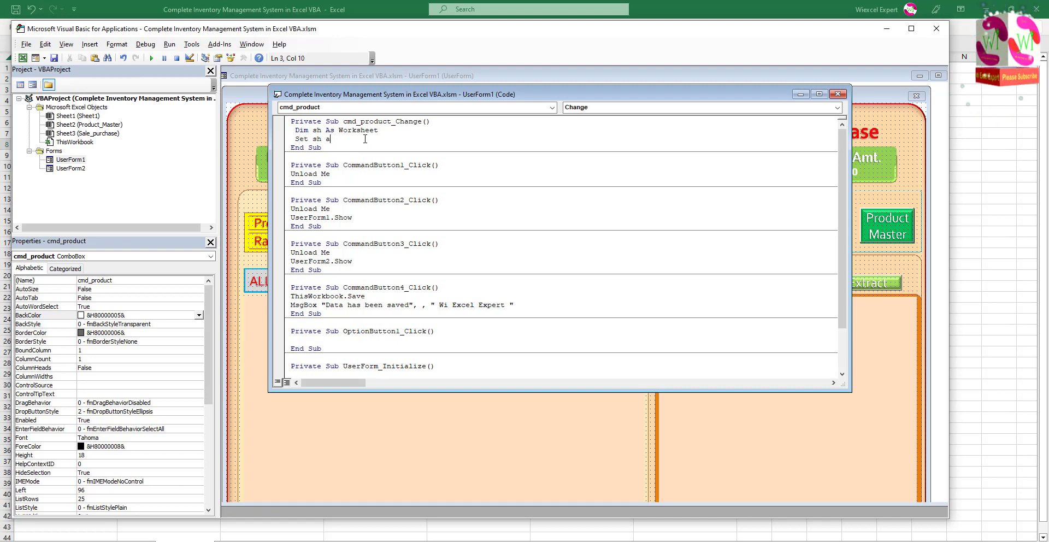
{"action": "key", "text": "BackSpace"}
{"action": "type", "text": "="}
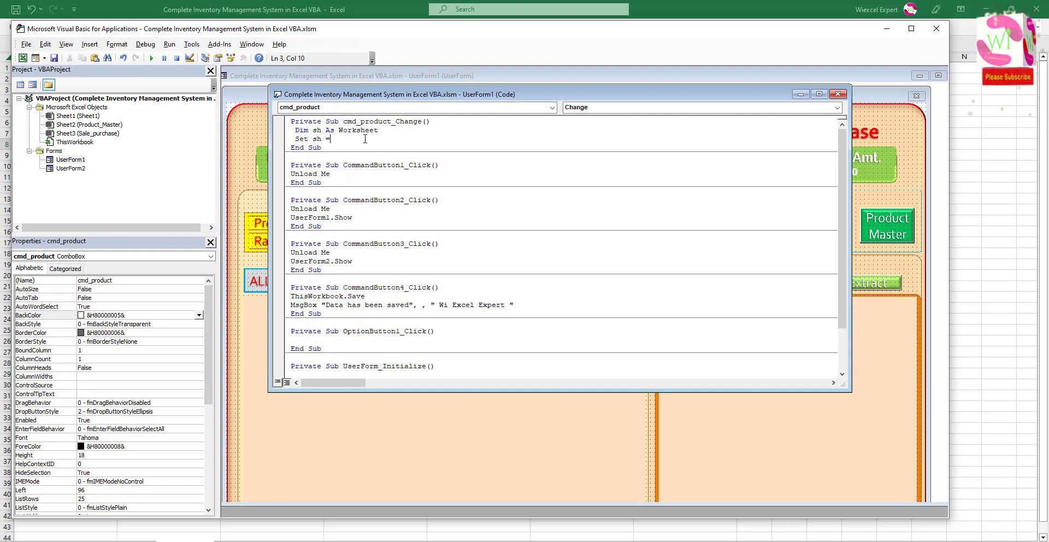
{"action": "type", "text": "Th"}
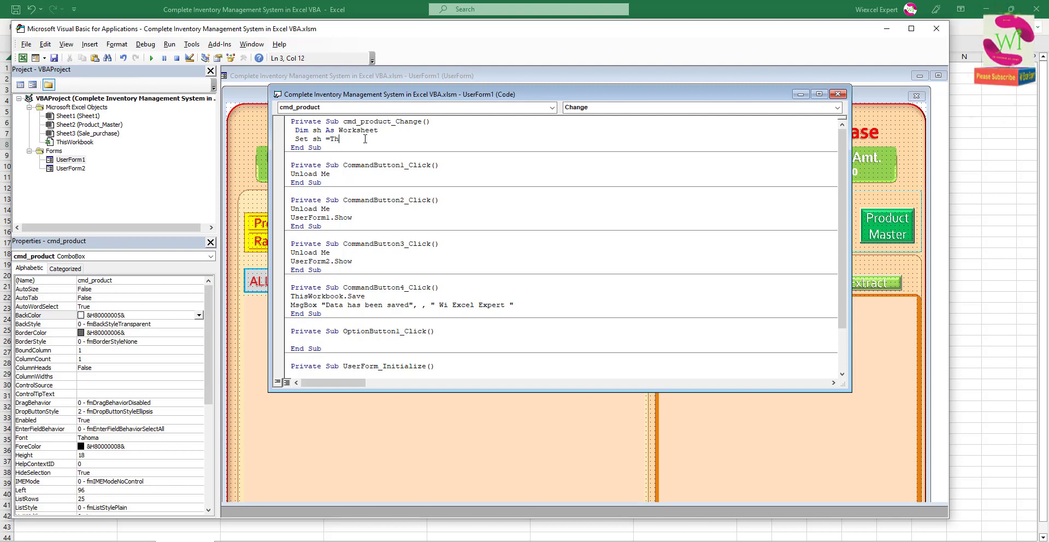
{"action": "type", "text": "iswo"}
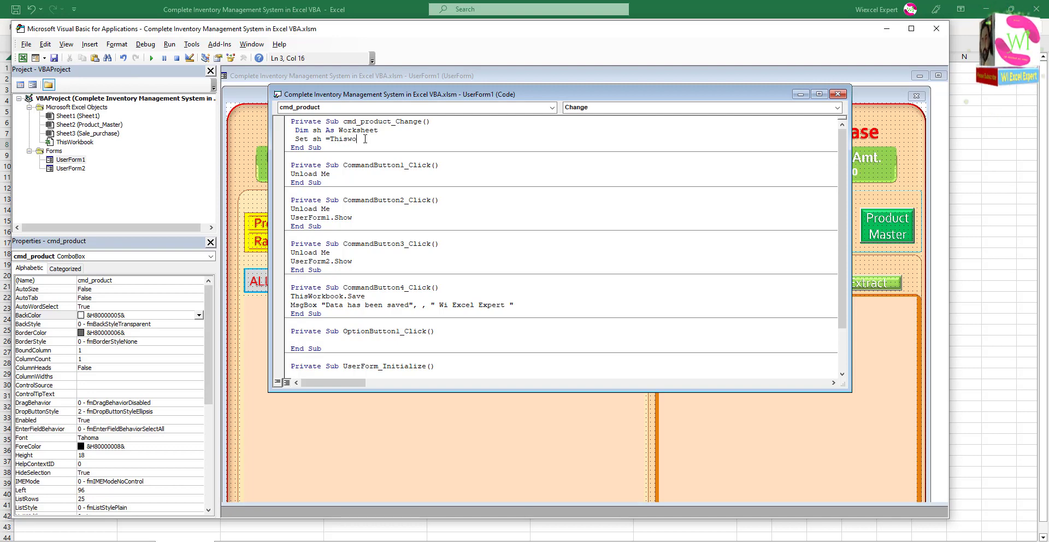
{"action": "type", "text": "e"}
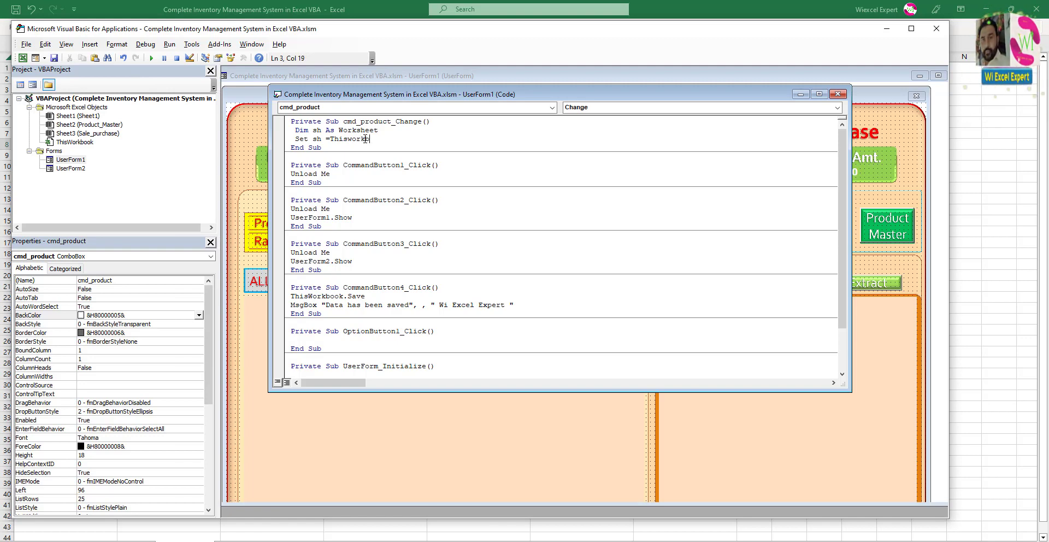
{"action": "type", "text": "ook"}
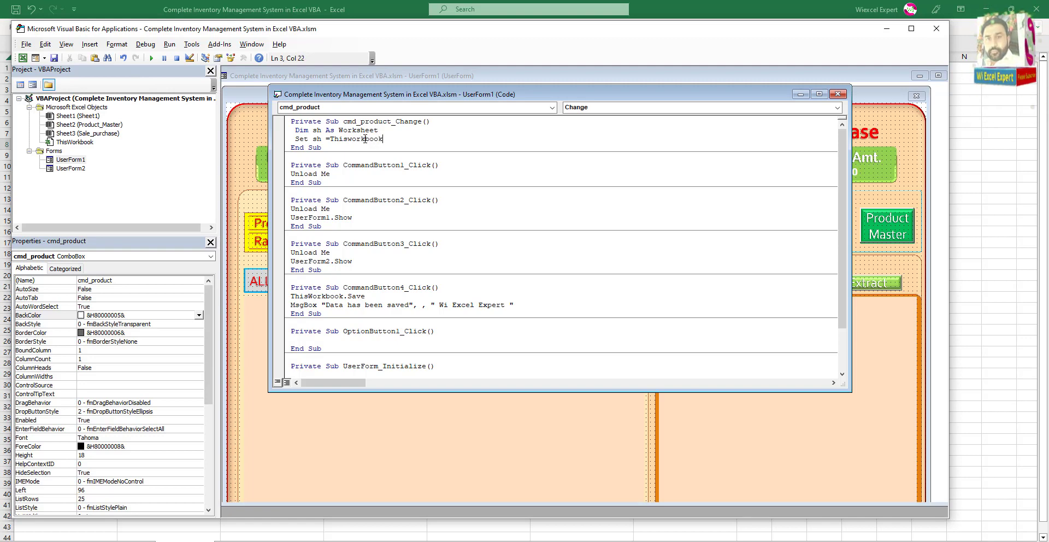
{"action": "type", "text": ".s"}
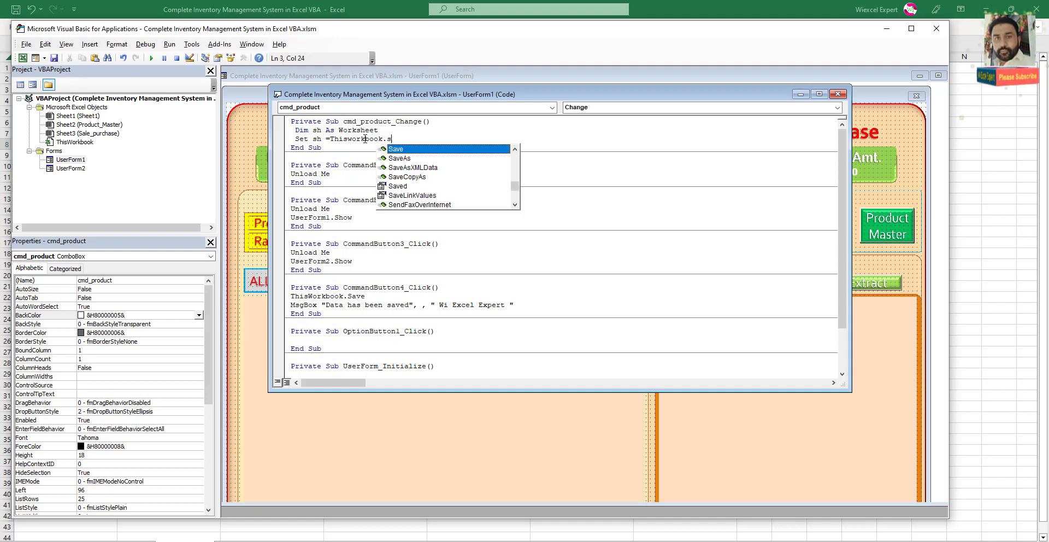
{"action": "type", "text": "heetsa"}
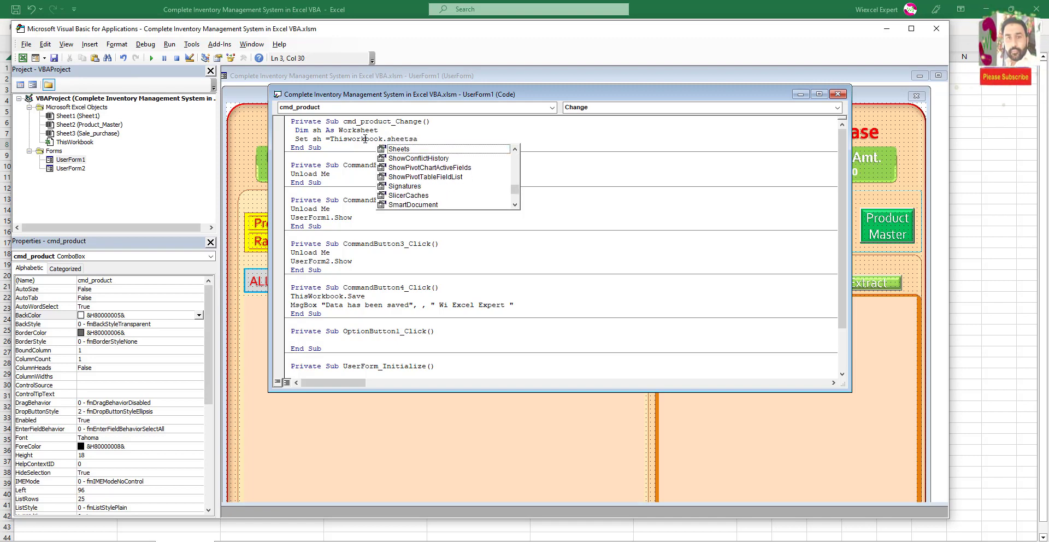
{"action": "key", "text": "BackSpace"}
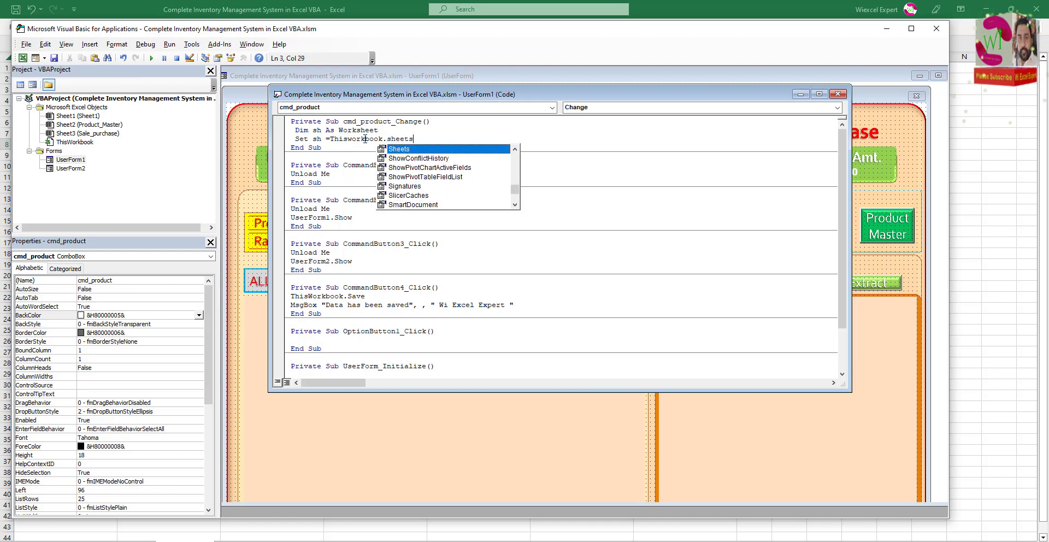
{"action": "key", "text": "Tab"}
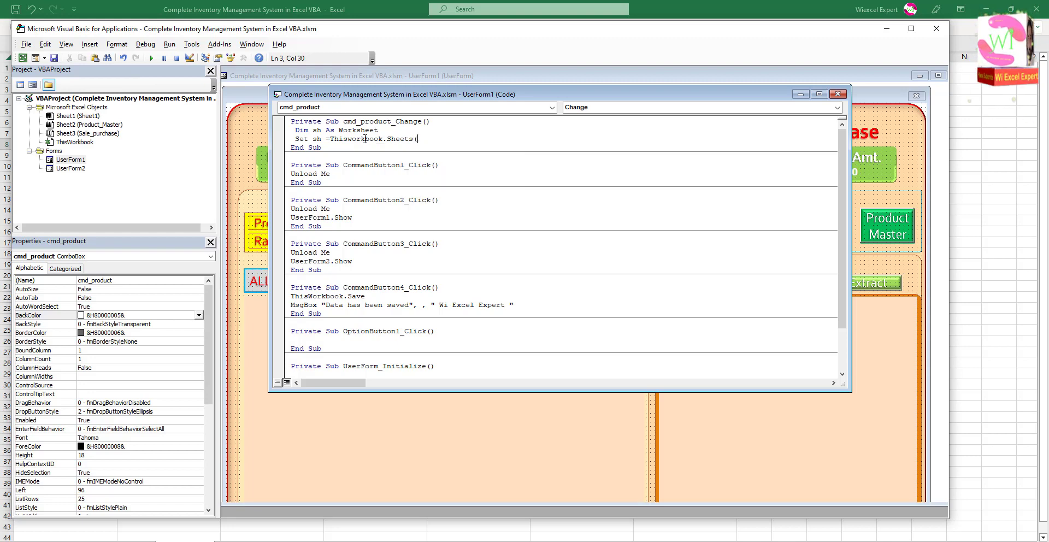
{"action": "type", "text": "(\"Pr"}
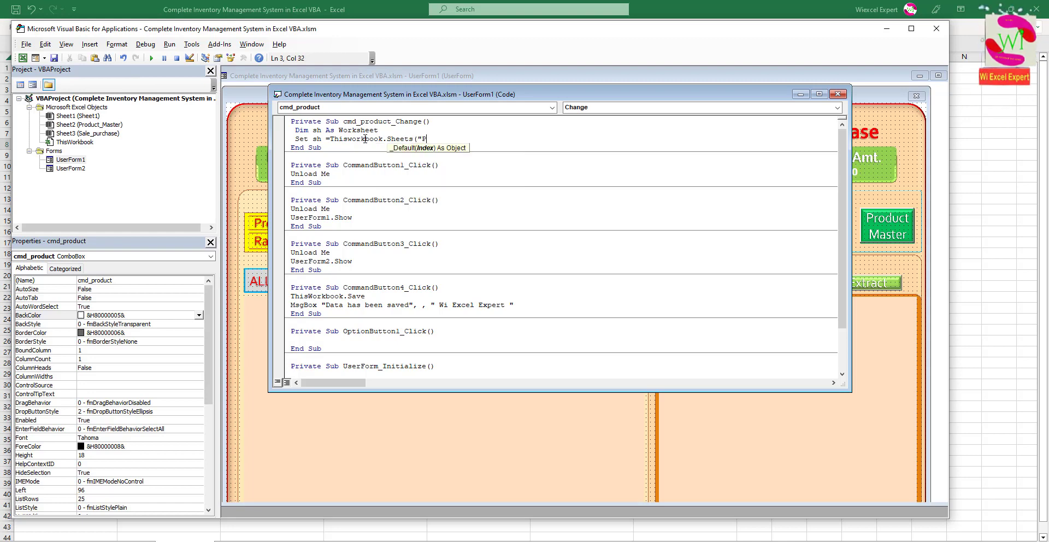
{"action": "type", "text": "odcut"}
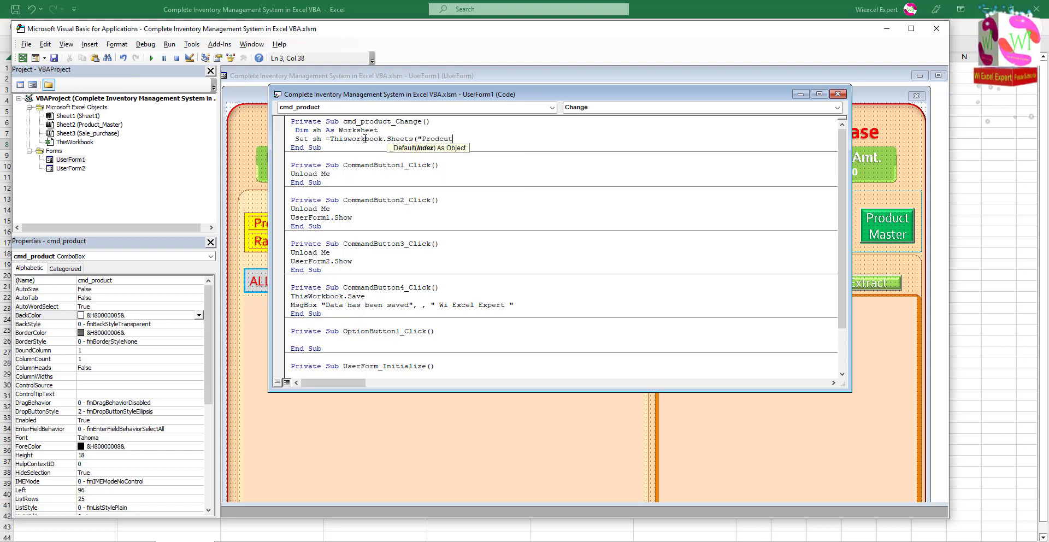
{"action": "key", "text": "BackSpace"}
{"action": "key", "text": "BackSpace"}
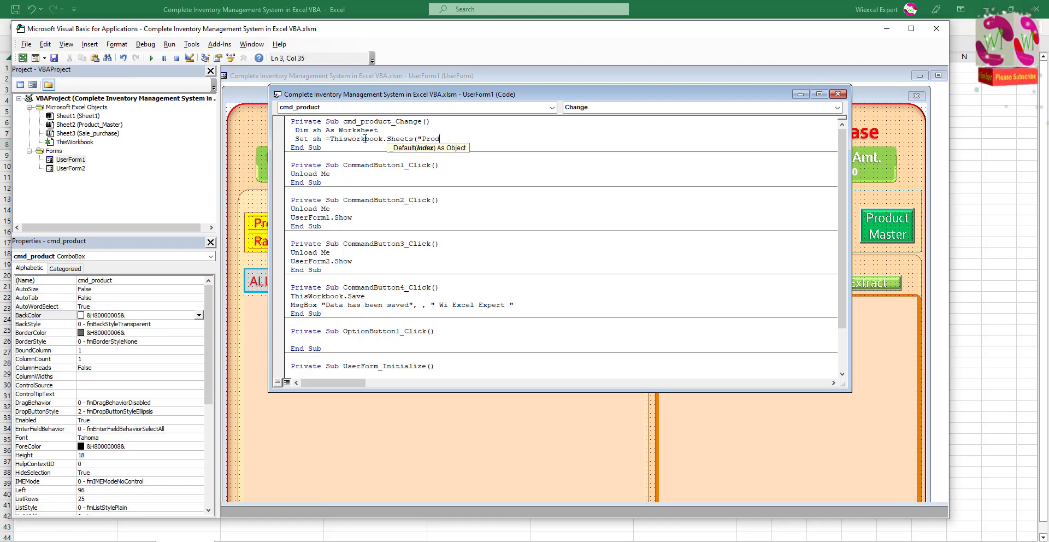
{"action": "type", "text": "uct_"}
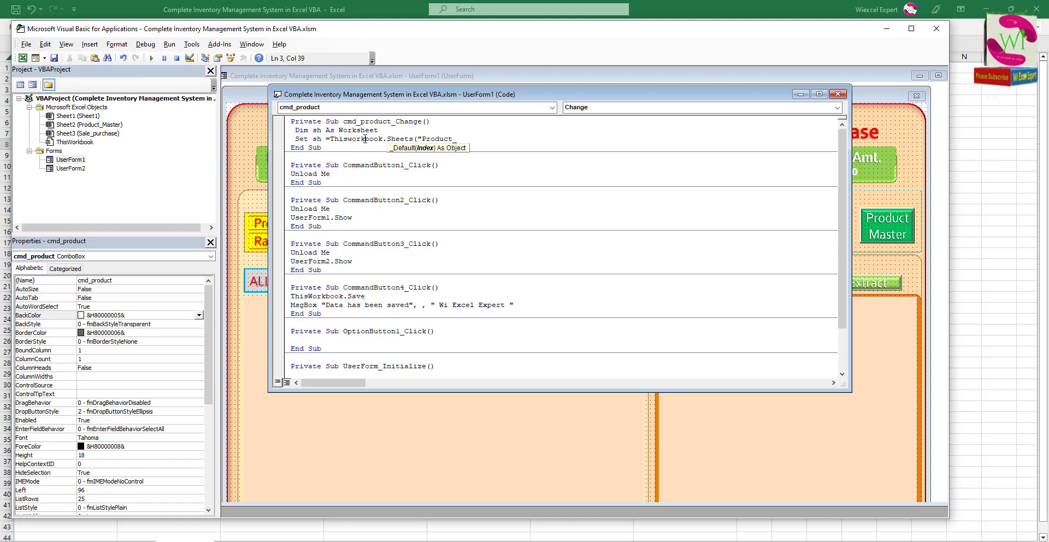
{"action": "type", "text": "Master\")"}
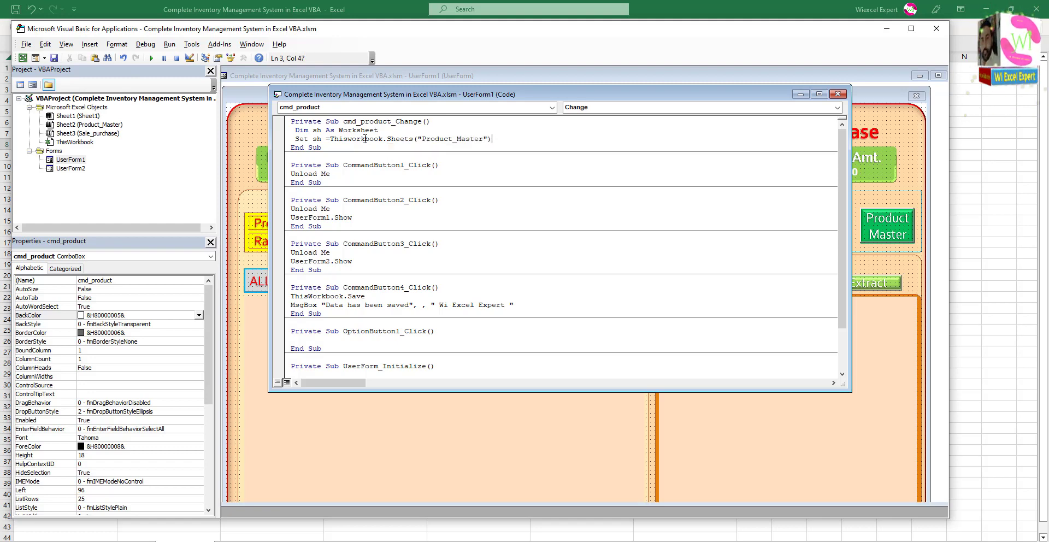
{"action": "key", "text": "Return"}
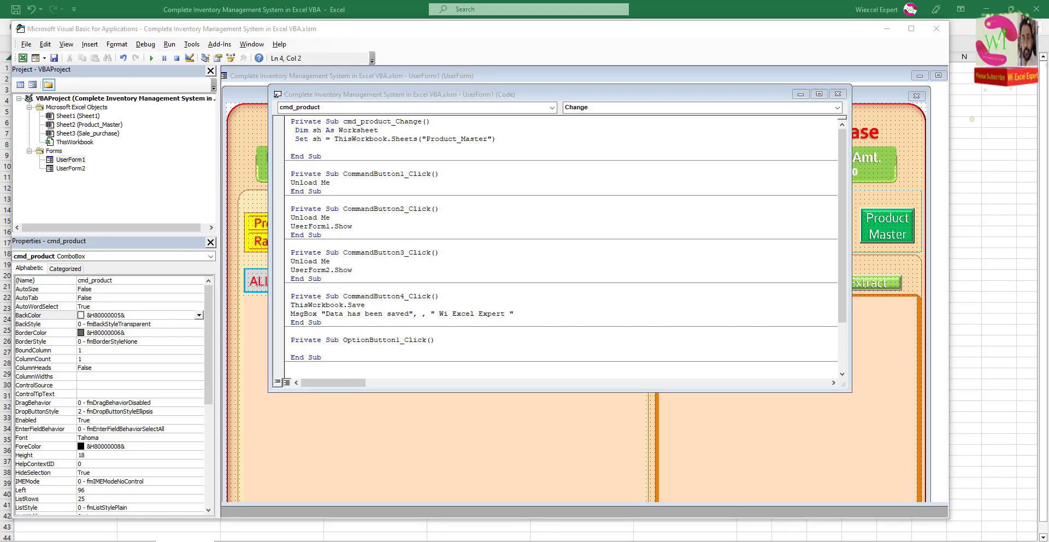
Paste the If/VLookup code filling txt_rate from Product_Master column 2 for Sale, otherwise column 3.
{"action": "type", "text": "If Me.cmd_product.Value = \"\" Or Me.cmd_type.Value = \"\" Then     Me.txt_rate.Value = \"\""}
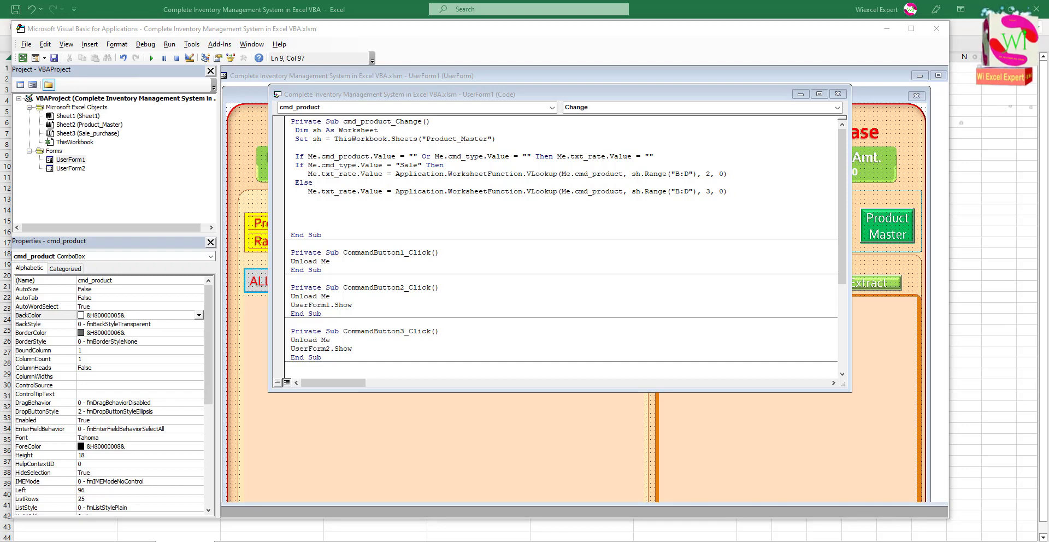
{"action": "left_click", "coordinate": [583, 274]}
{"action": "scroll", "coordinate": [583, 275], "scroll_direction": "down", "scroll_amount": 1}
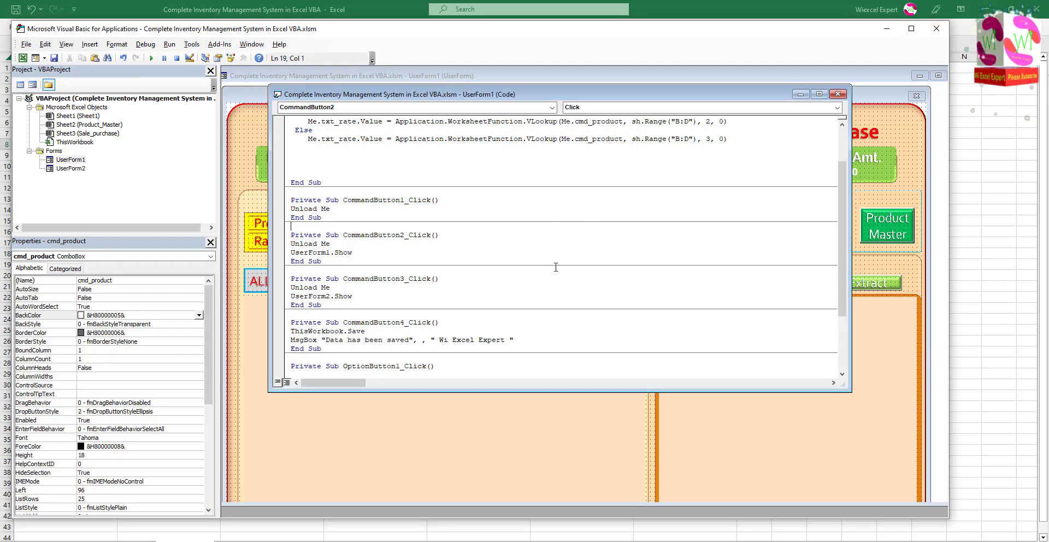
{"action": "scroll", "coordinate": [568, 271], "scroll_direction": "down", "scroll_amount": 4}
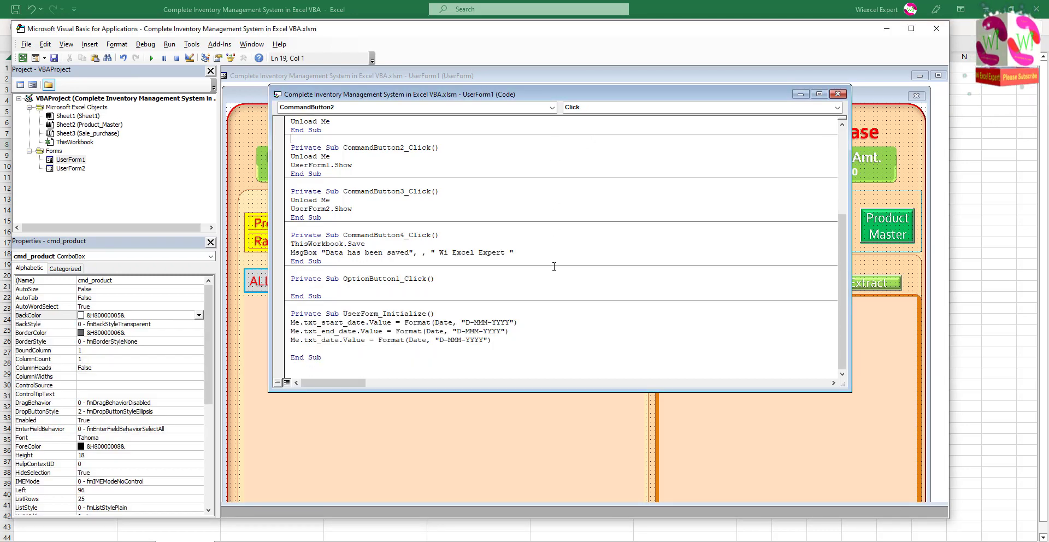
Add blank lines at the end of UserForm_Initialize.
{"action": "left_click", "coordinate": [505, 355]}
{"action": "key", "text": "Return"}
{"action": "key", "text": "Return"}
{"action": "key", "text": "Return"}
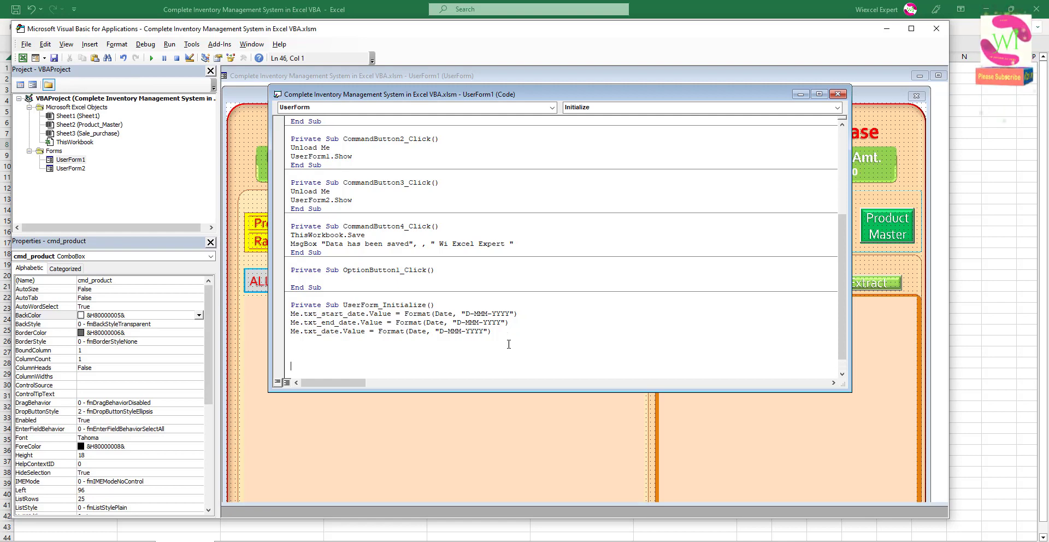
{"action": "scroll", "coordinate": [484, 301], "scroll_direction": "down", "scroll_amount": 1}
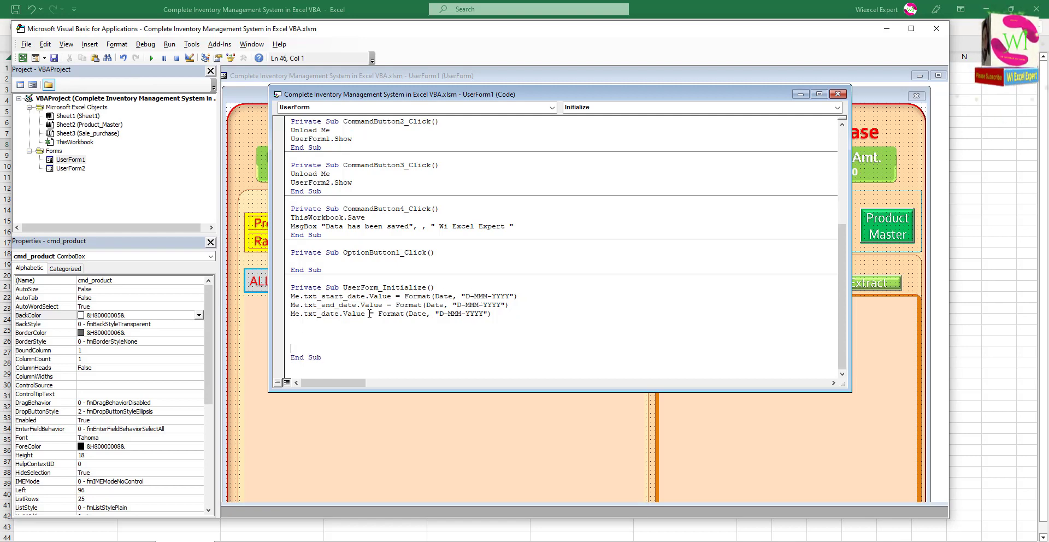
{"action": "left_click", "coordinate": [326, 329]}
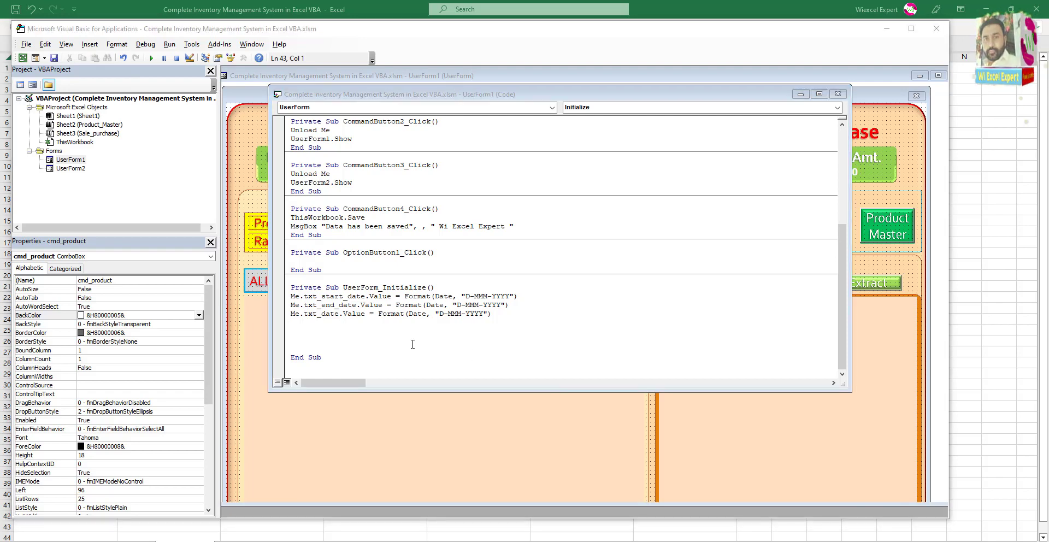
Add the comment 'drop down for type' and open a With Me.cmd_type block.
{"action": "left_click", "coordinate": [400, 331]}
{"action": "type", "text": "'''"}
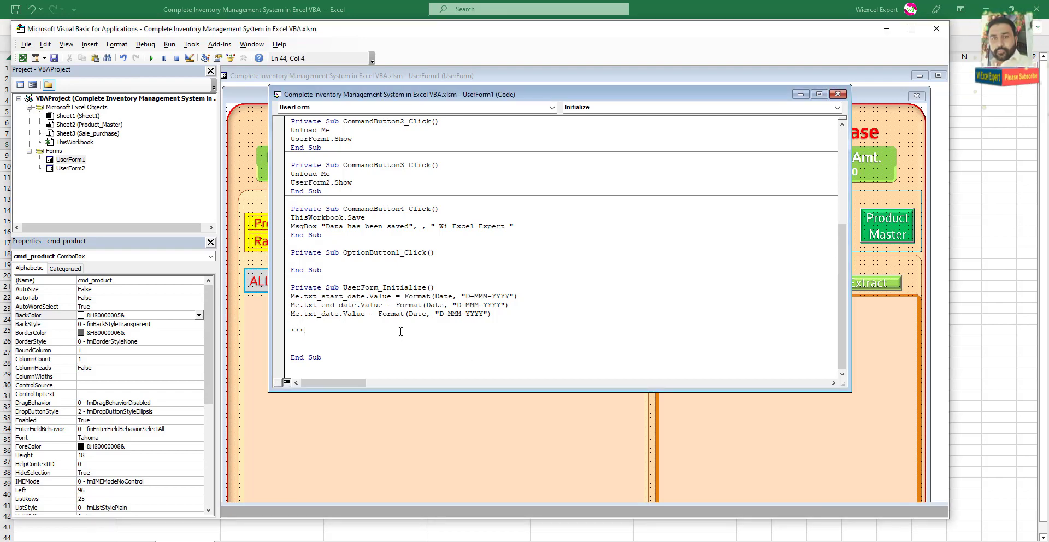
{"action": "type", "text": "drop "}
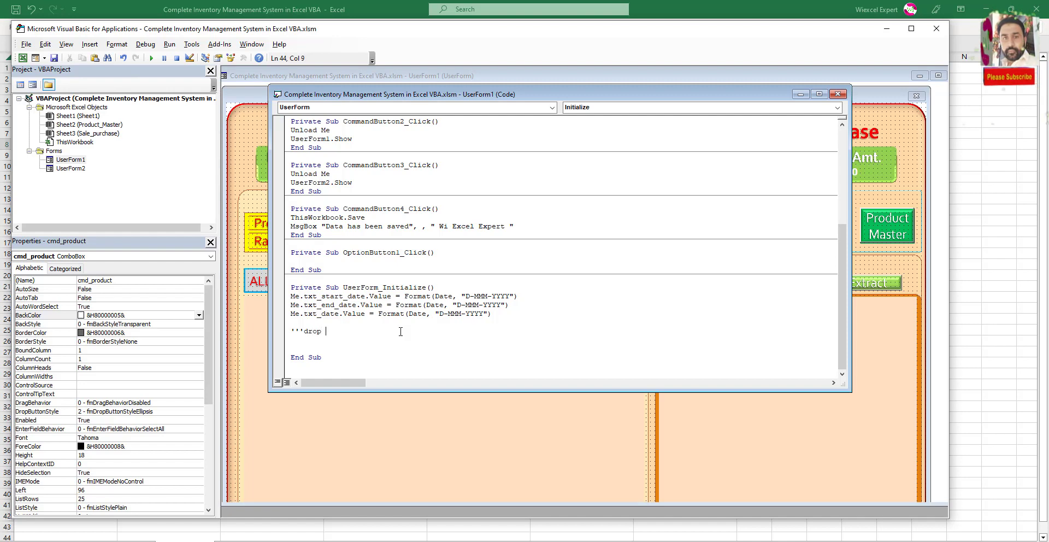
{"action": "type", "text": "down"}
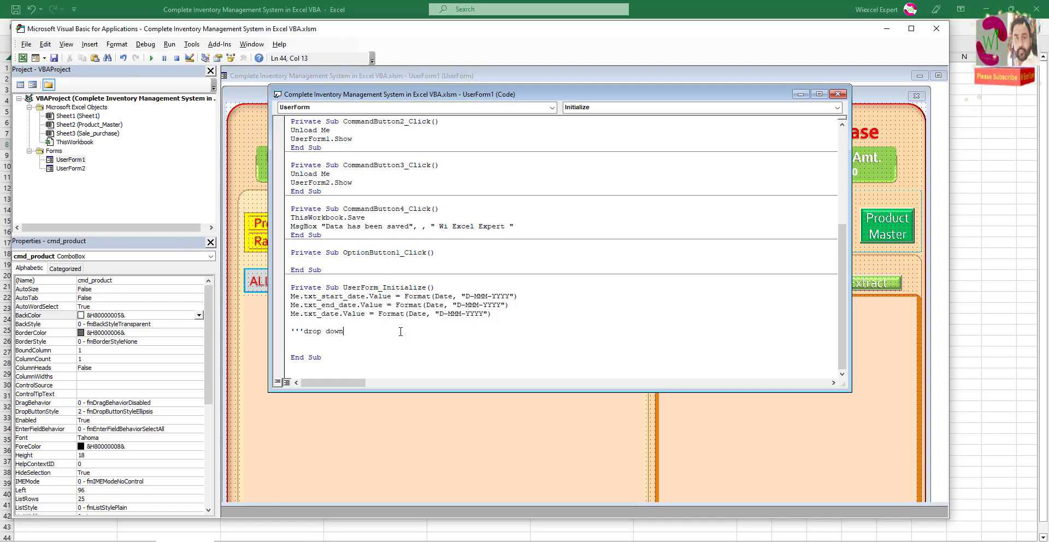
{"action": "type", "text": " for t"}
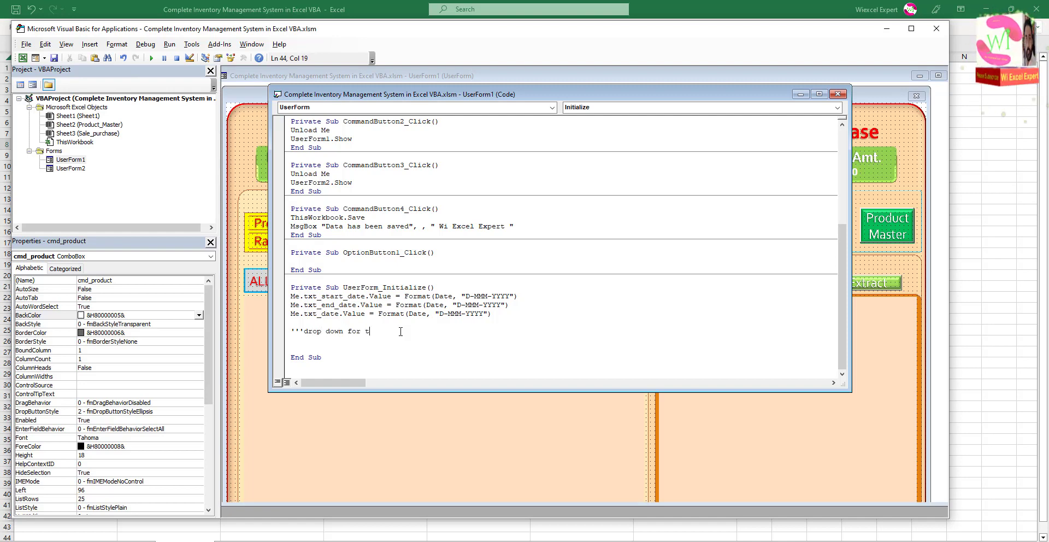
{"action": "type", "text": "ype"}
{"action": "key", "text": "Return"}
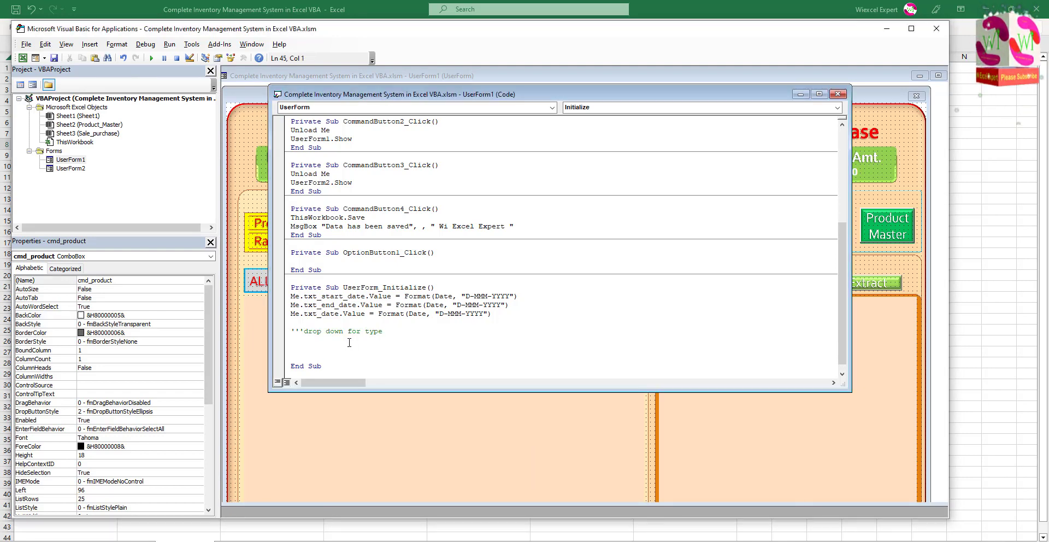
{"action": "type", "text": "Wit"}
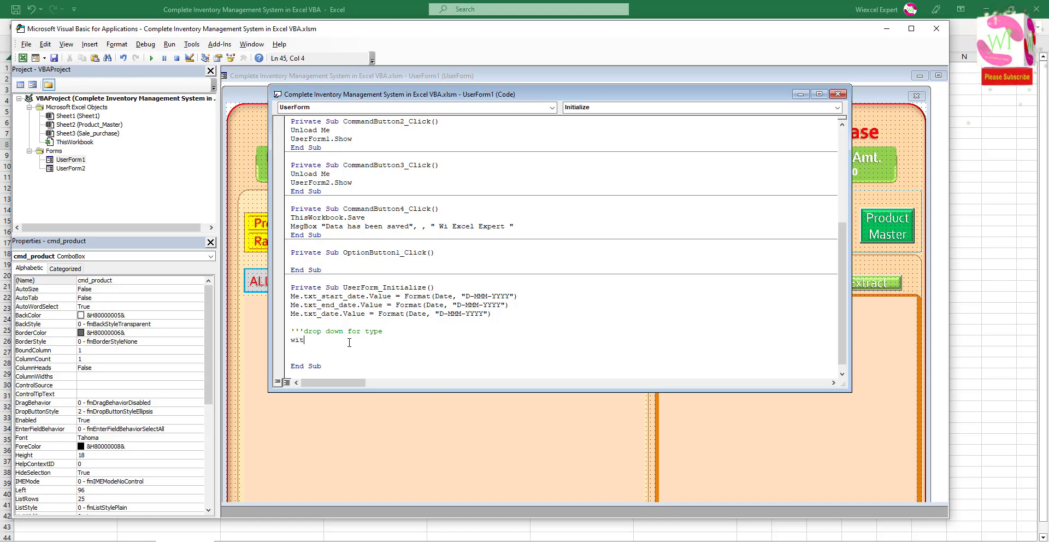
{"action": "type", "text": "h "}
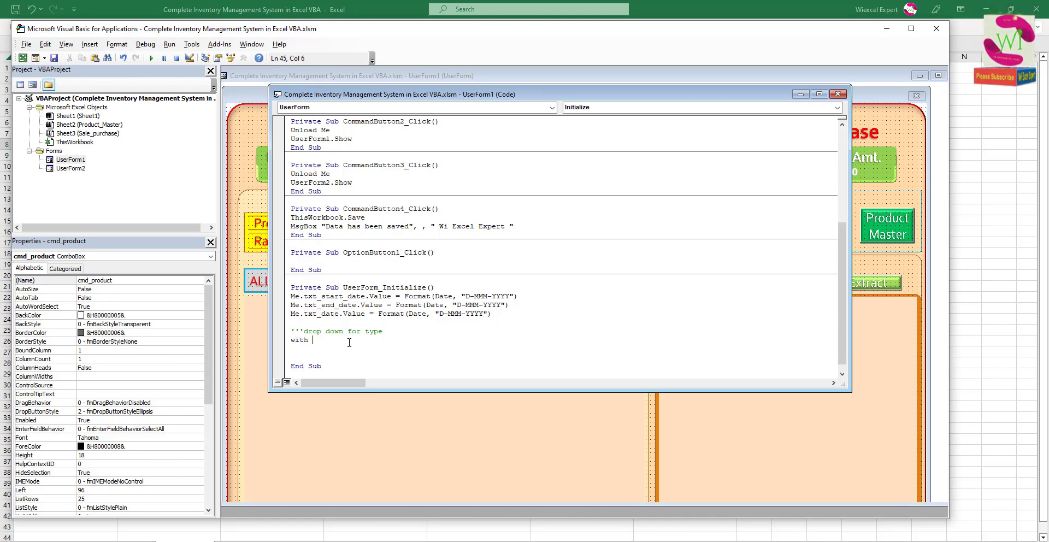
{"action": "type", "text": "m,e."}
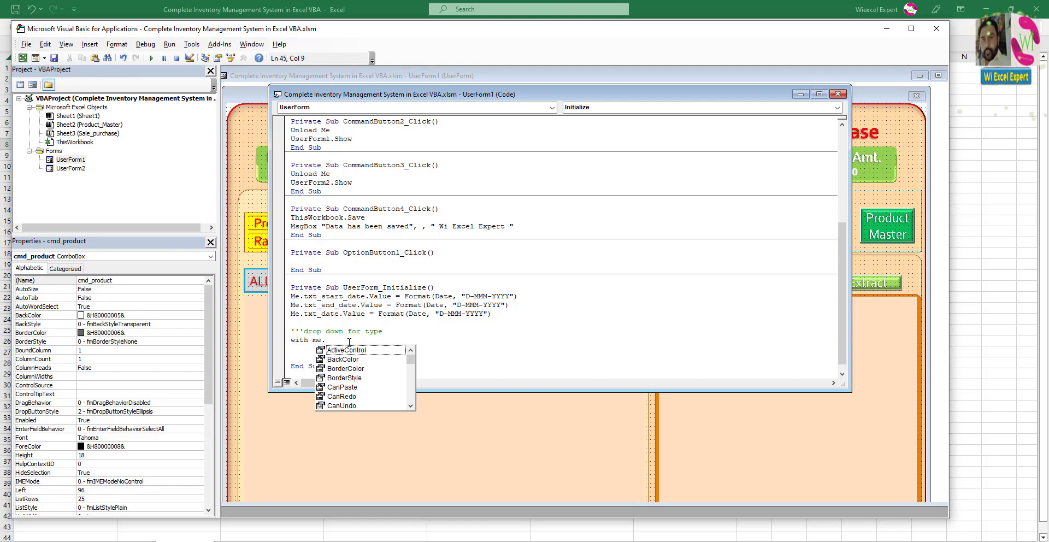
{"action": "type", "text": "cm"}
{"action": "double_click", "coordinate": [352, 359]}
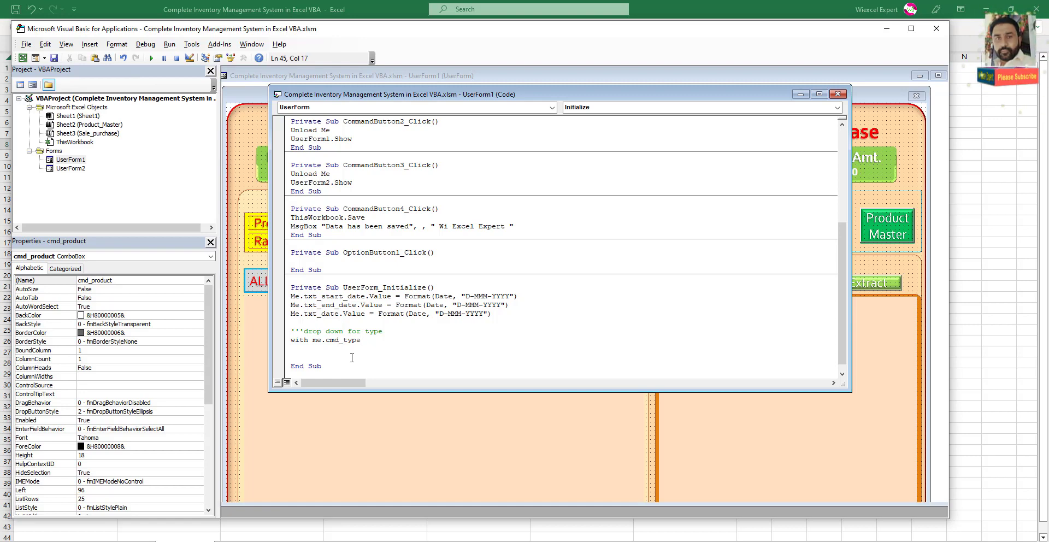
{"action": "key", "text": "Return"}
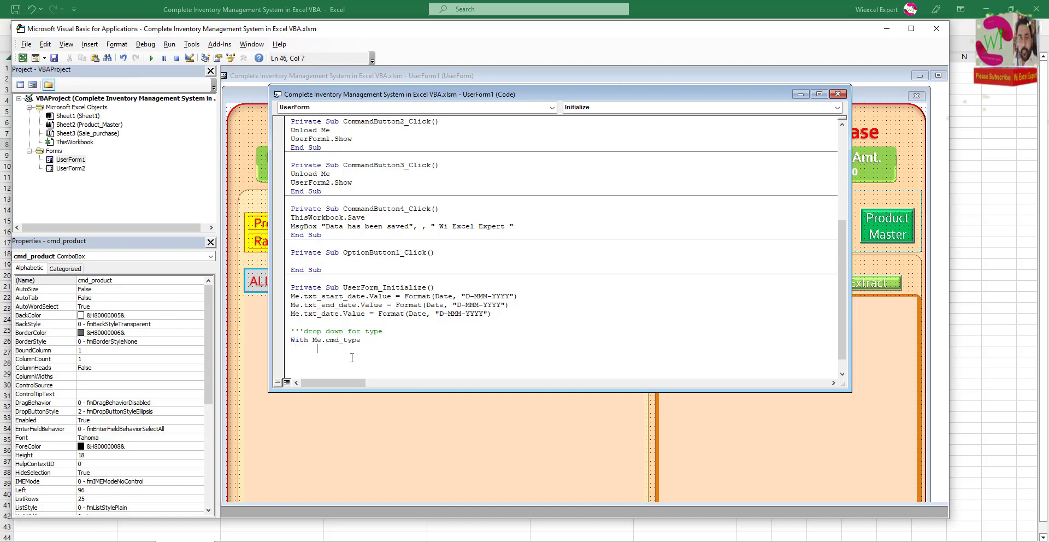
Add the items blank, "Sale" and "Purchase" to cmd_type with .AddItem.
{"action": "type", "text": ".a"}
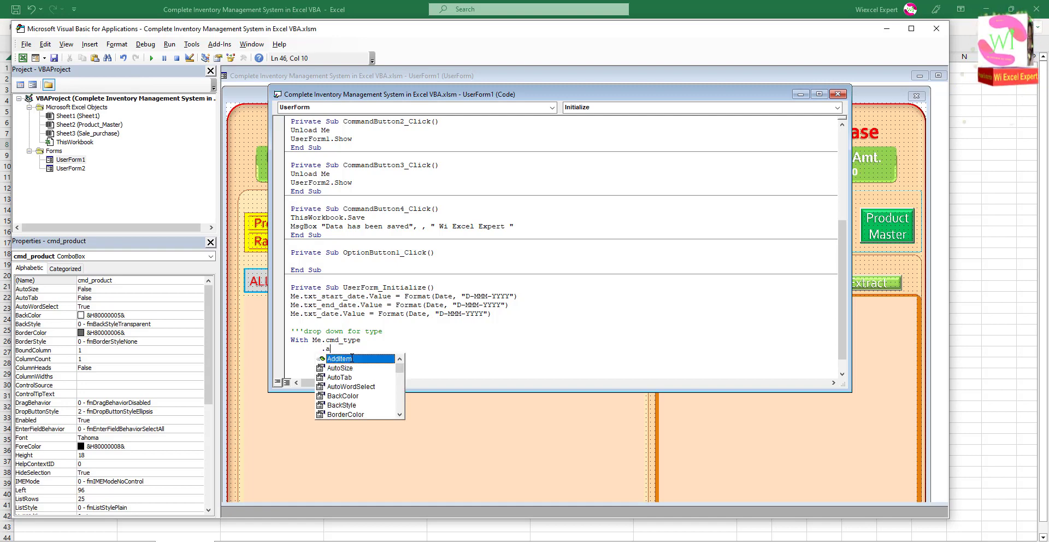
{"action": "type", "text": "dd"}
{"action": "double_click", "coordinate": [346, 359]}
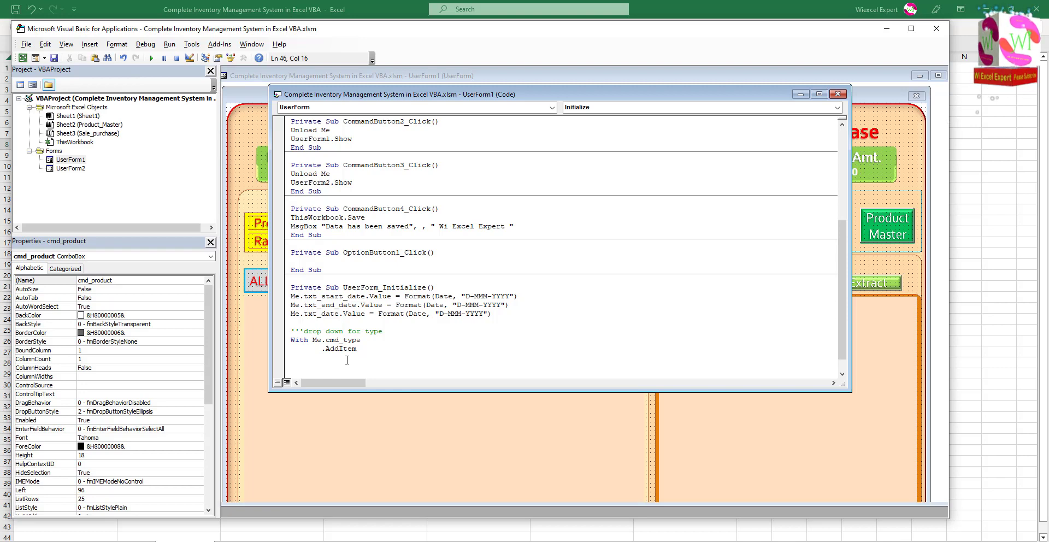
{"action": "type", "text": "\"\""}
{"action": "key", "text": "Return"}
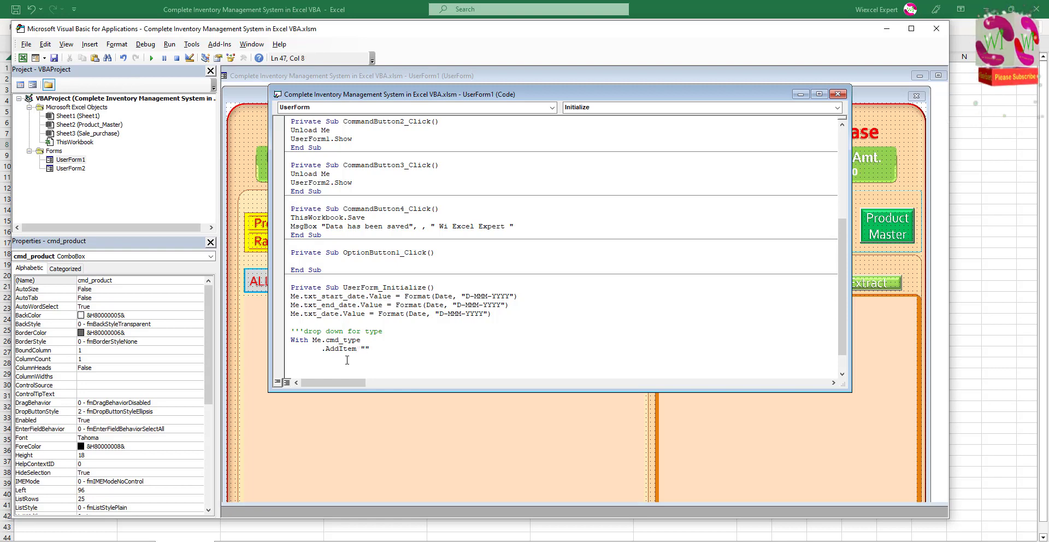
{"action": "type", "text": "."}
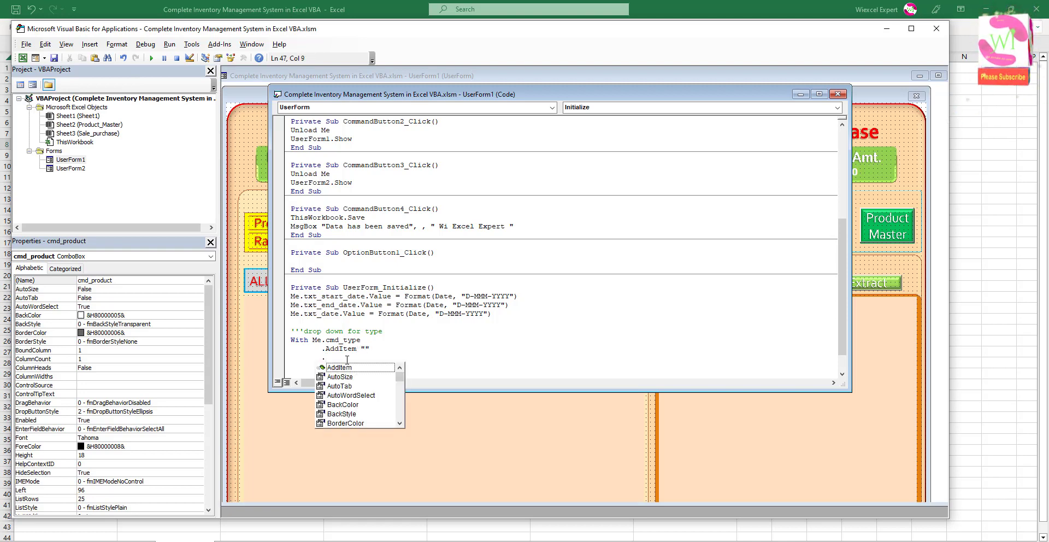
{"action": "type", "text": "Add"}
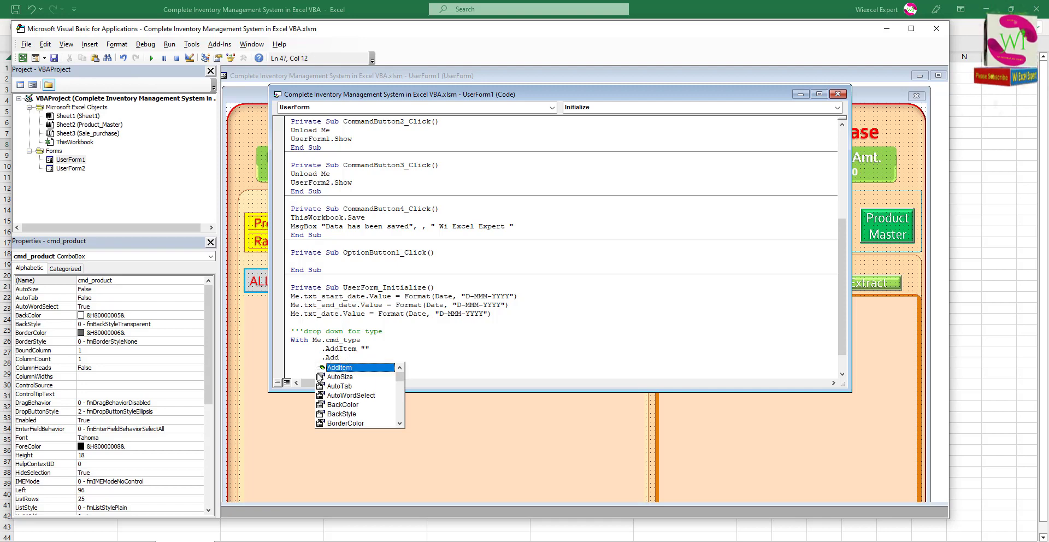
{"action": "double_click", "coordinate": [337, 368]}
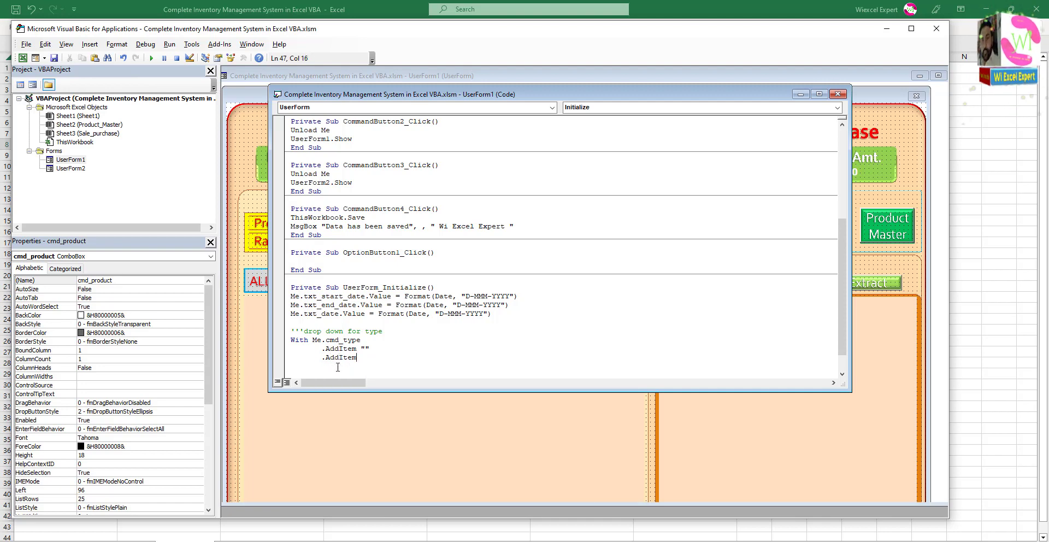
{"action": "type", "text": "\""}
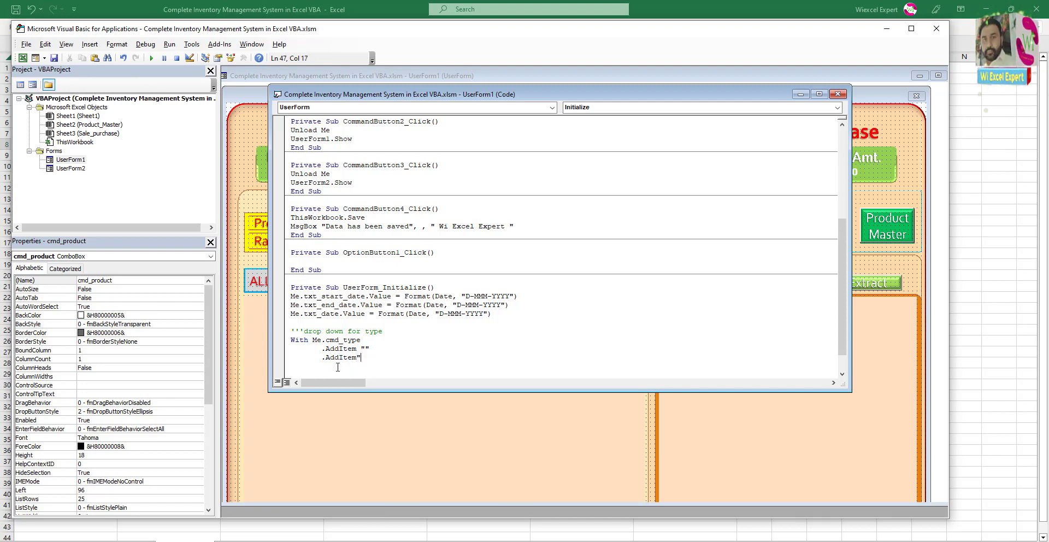
{"action": "type", "text": "Sale"}
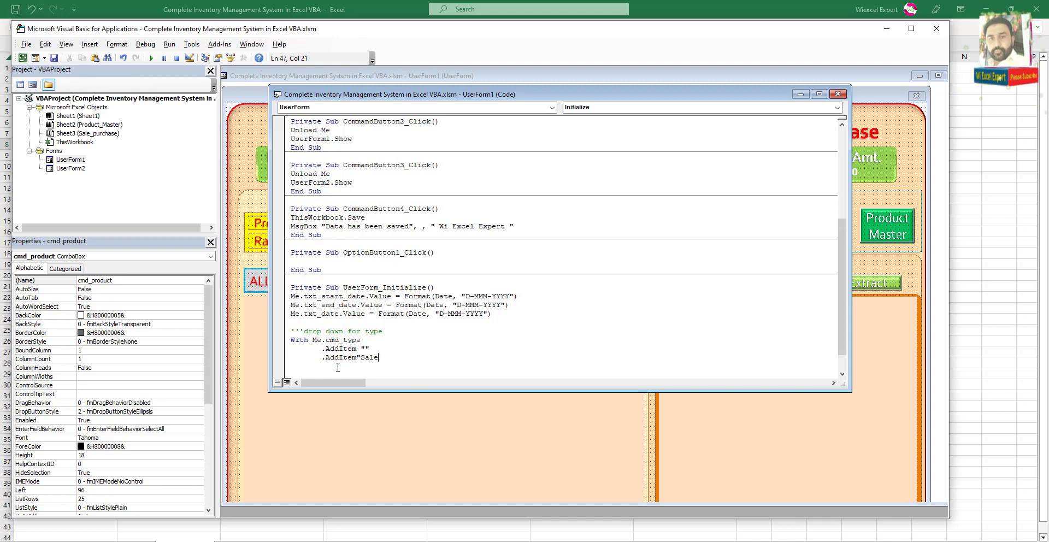
{"action": "key", "text": "Return"}
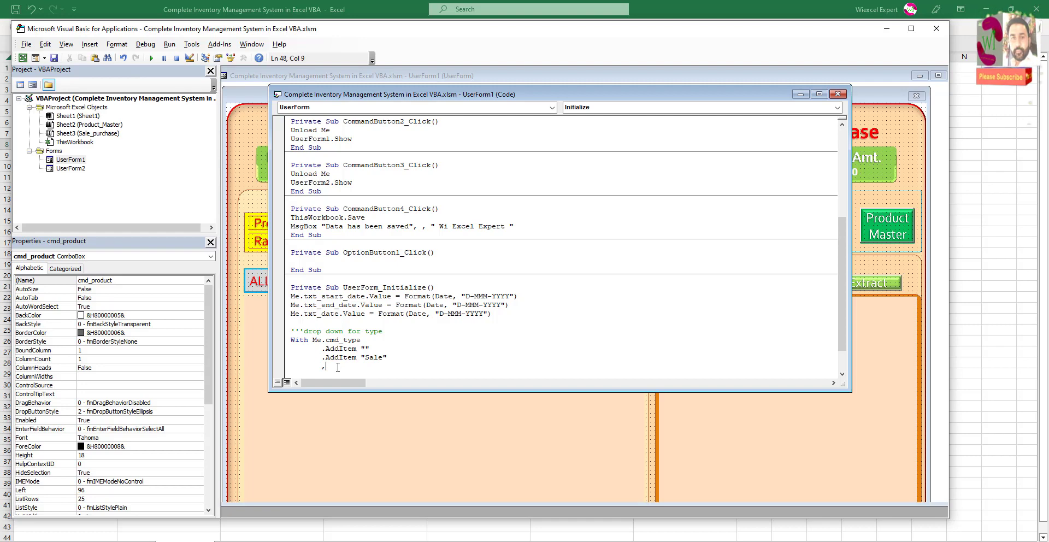
{"action": "type", "text": ".add"}
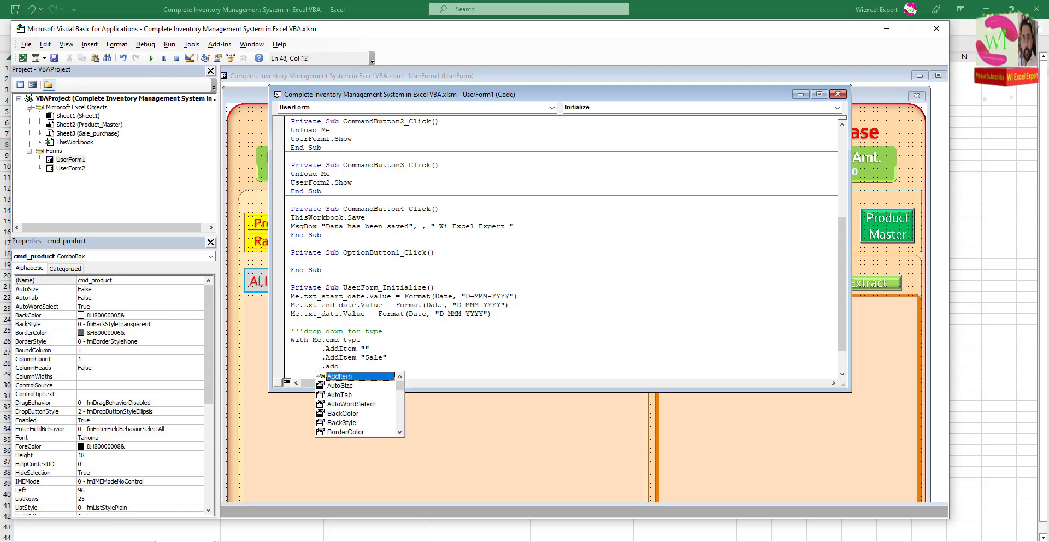
{"action": "double_click", "coordinate": [347, 375]}
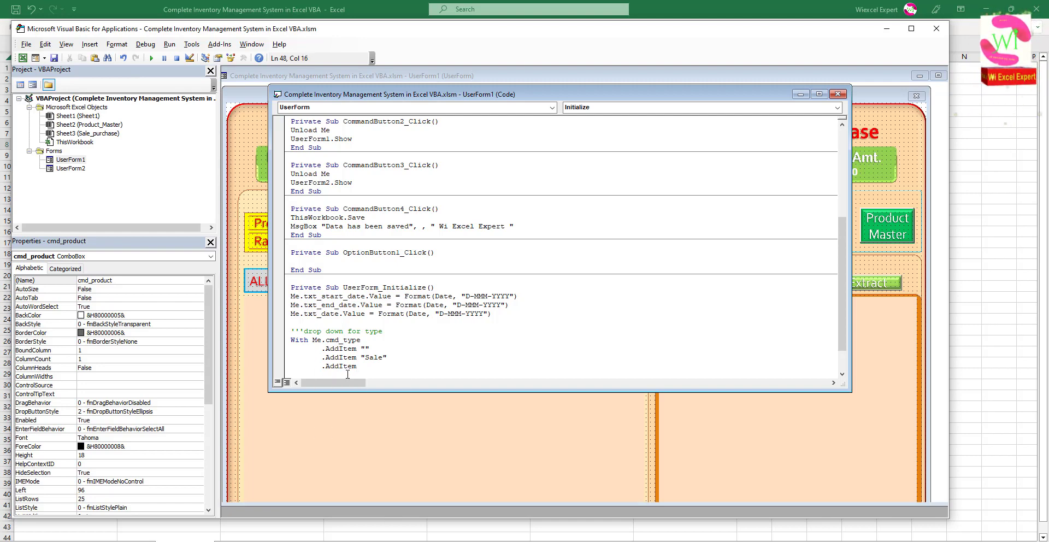
{"action": "type", "text": "Purc"}
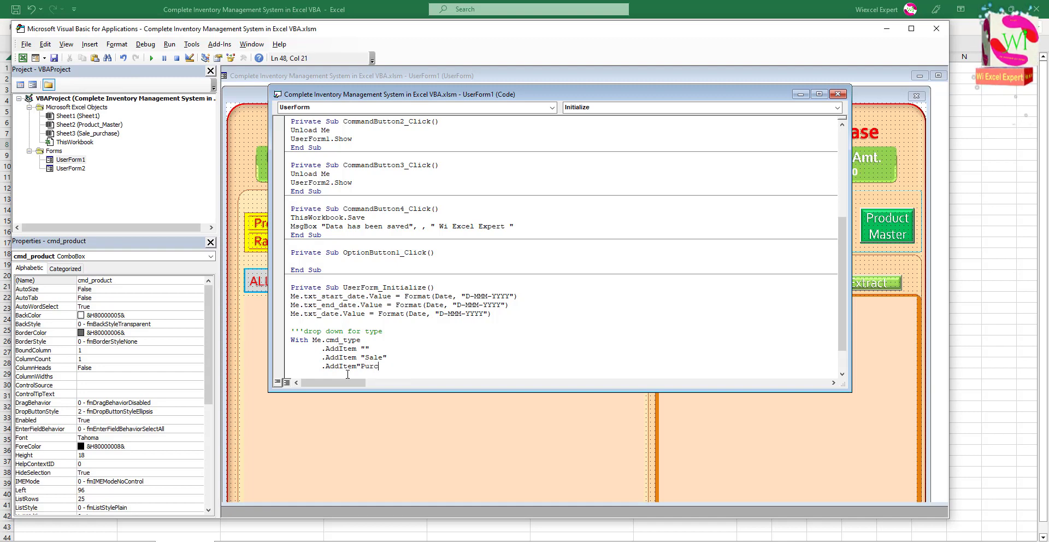
{"action": "type", "text": "hasea"}
{"action": "key", "text": "BackSpace"}
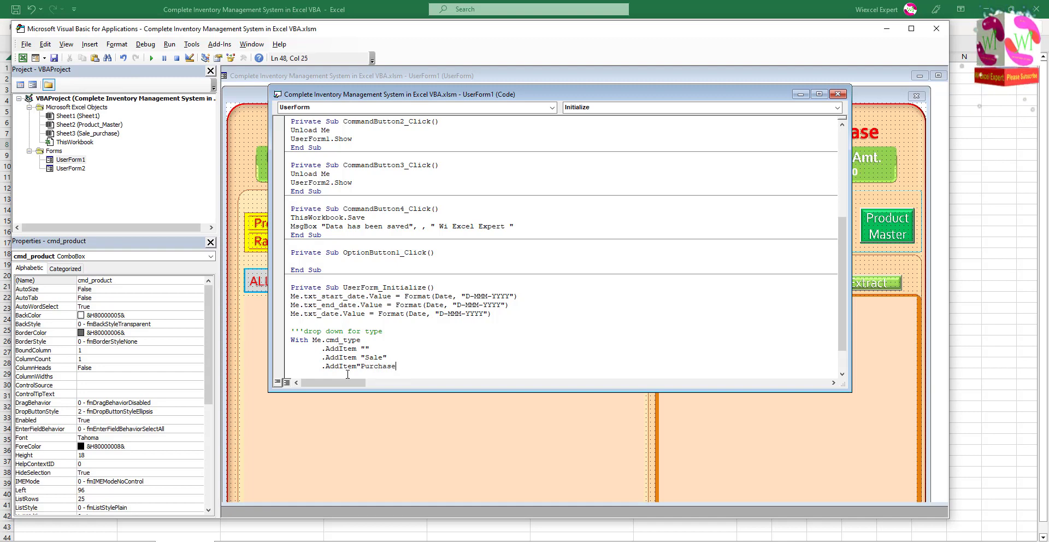
{"action": "type", "text": "\""}
{"action": "key", "text": "Return"}
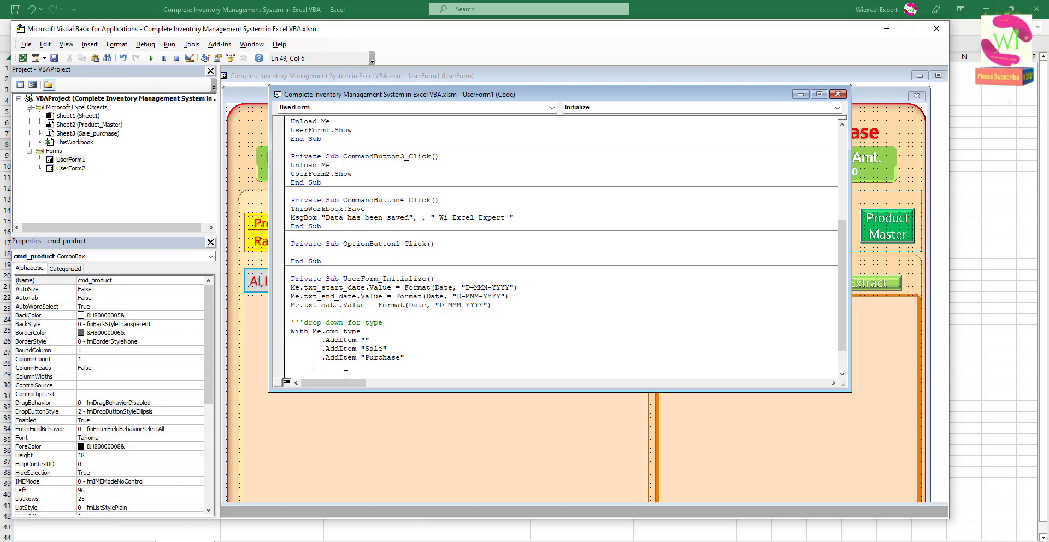
Close the block with End With and delete the blank lines after it.
{"action": "type", "text": "e"}
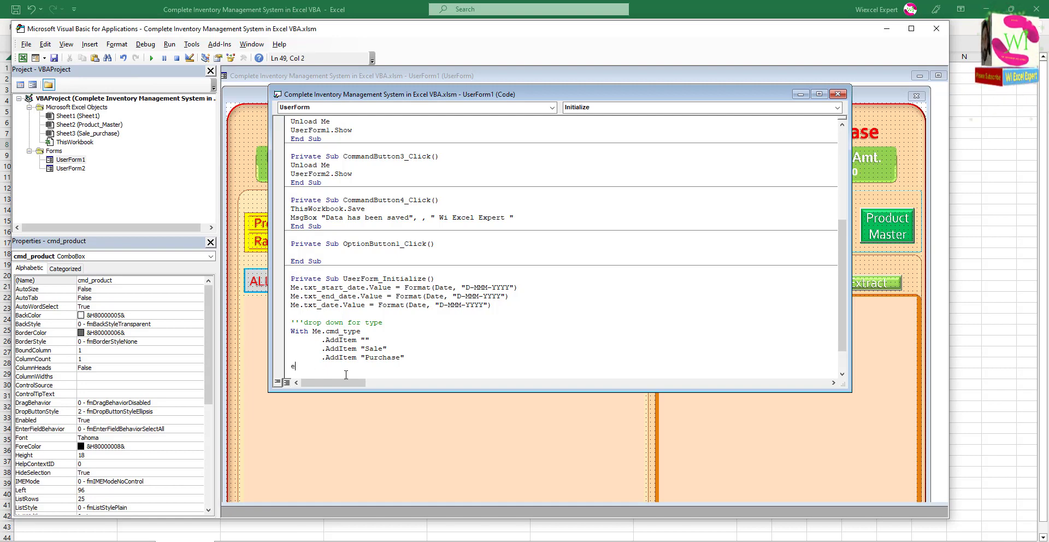
{"action": "type", "text": "nd with"}
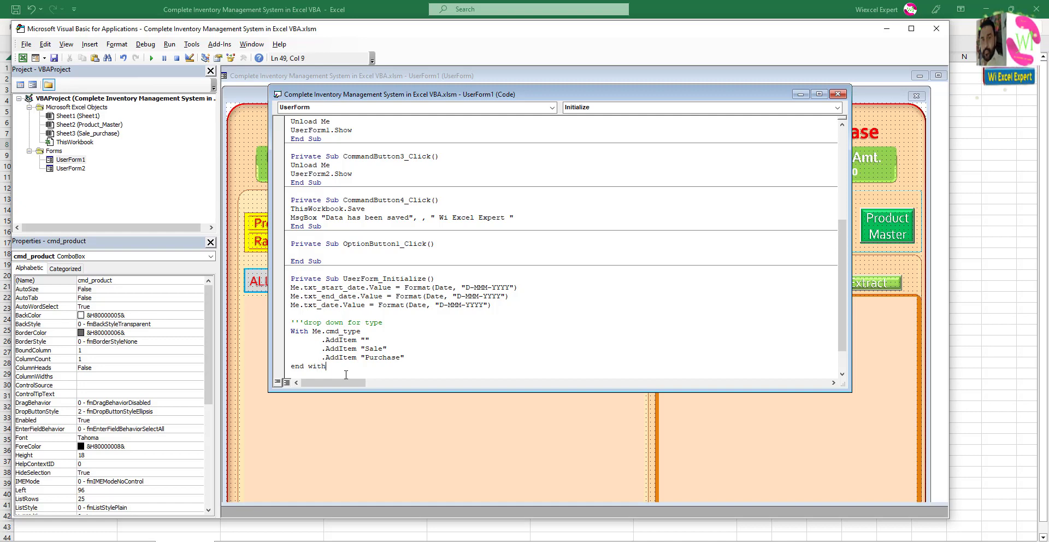
{"action": "left_click", "coordinate": [482, 314]}
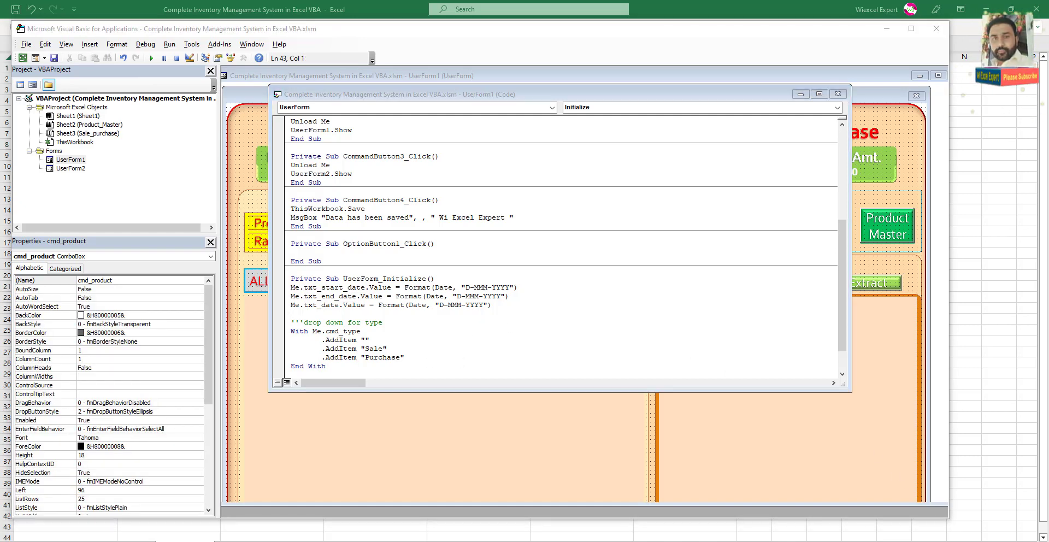
{"action": "left_click", "coordinate": [554, 365]}
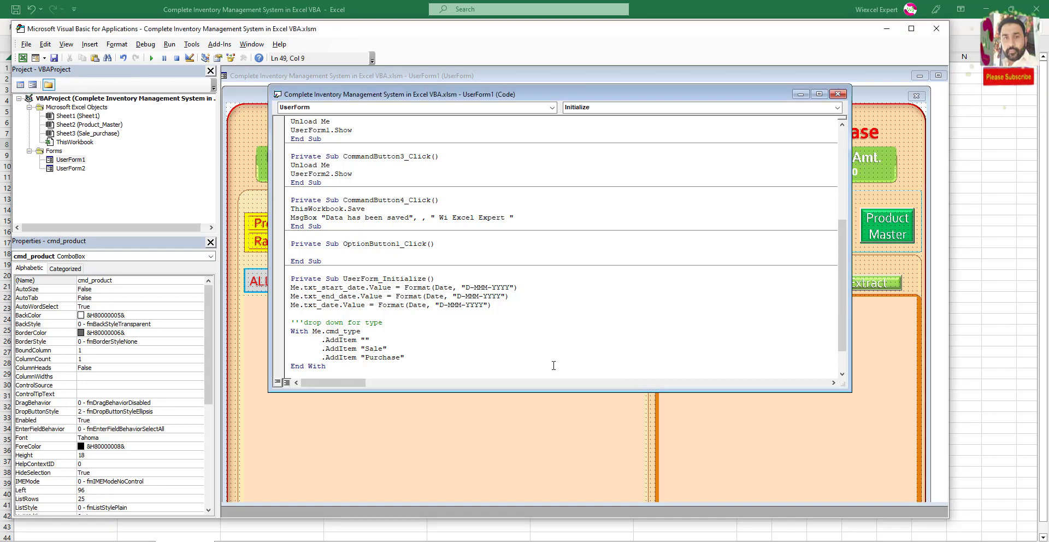
{"action": "scroll", "coordinate": [553, 365], "scroll_direction": "down", "scroll_amount": 1}
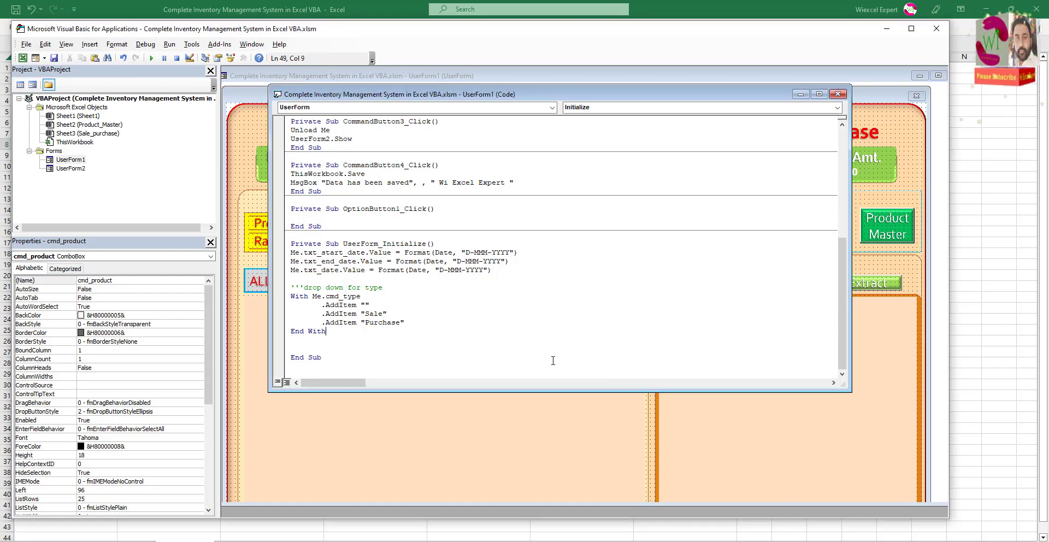
{"action": "left_click", "coordinate": [320, 348]}
{"action": "key", "text": "BackSpace"}
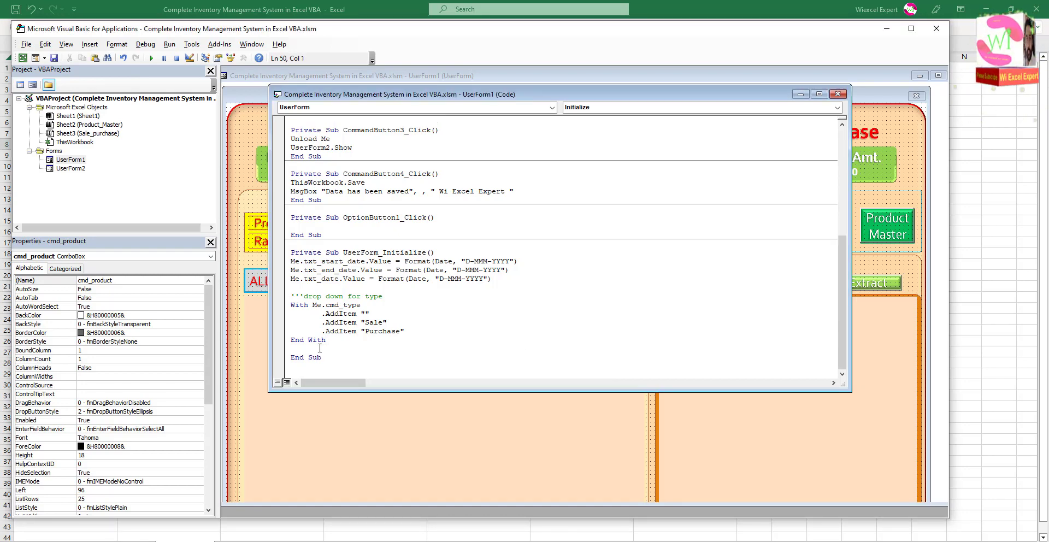
{"action": "key", "text": "BackSpace"}
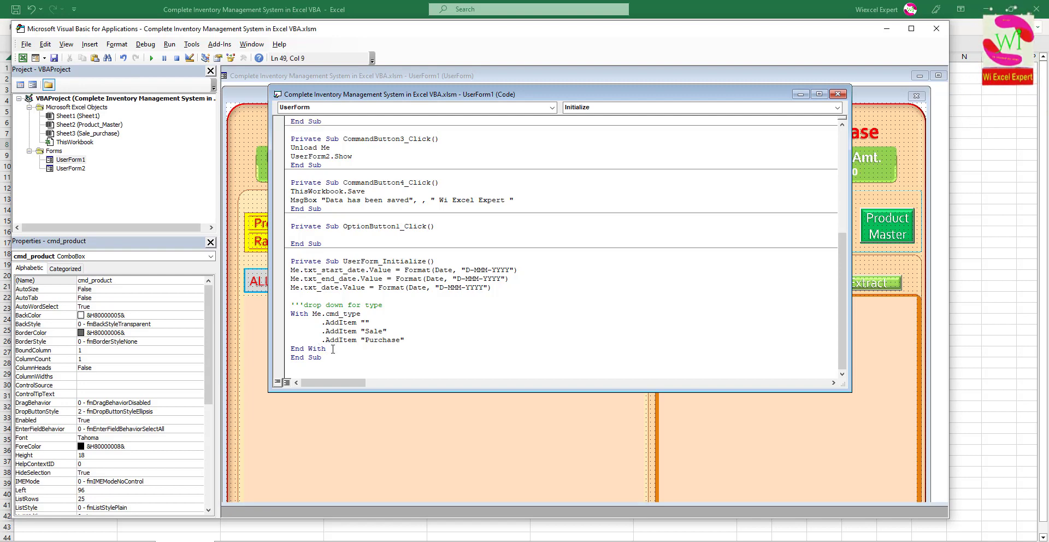
{"action": "left_click", "coordinate": [339, 365]}
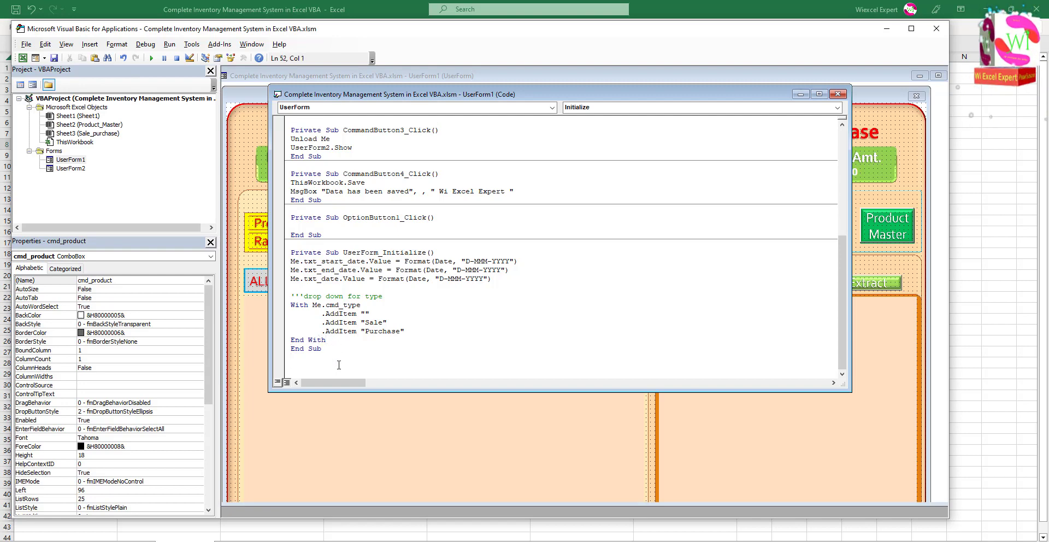
Start a new procedure Sub add_Product_list() below UserForm_Initialize.
{"action": "type", "text": "Sub"}
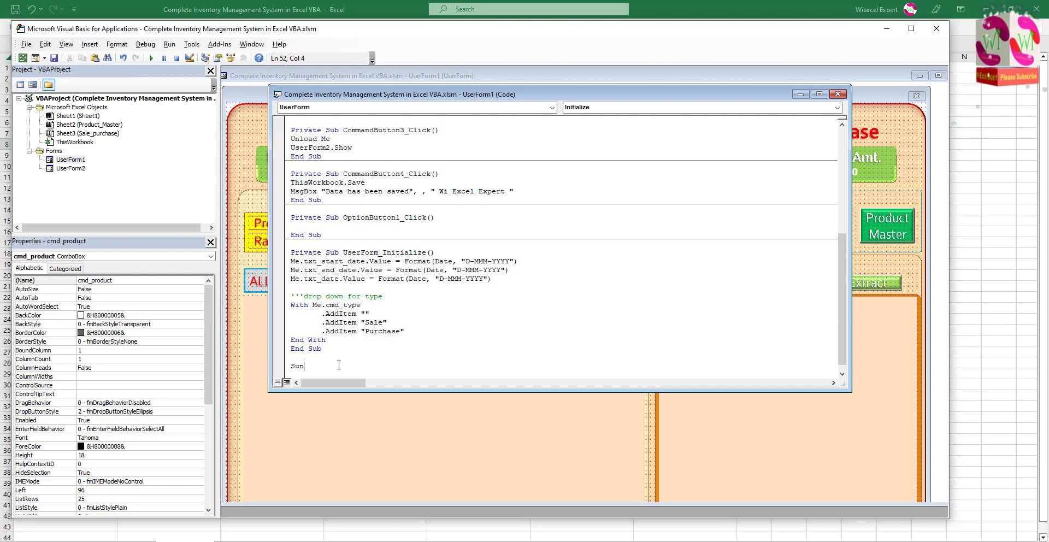
{"action": "type", "text": " ad"}
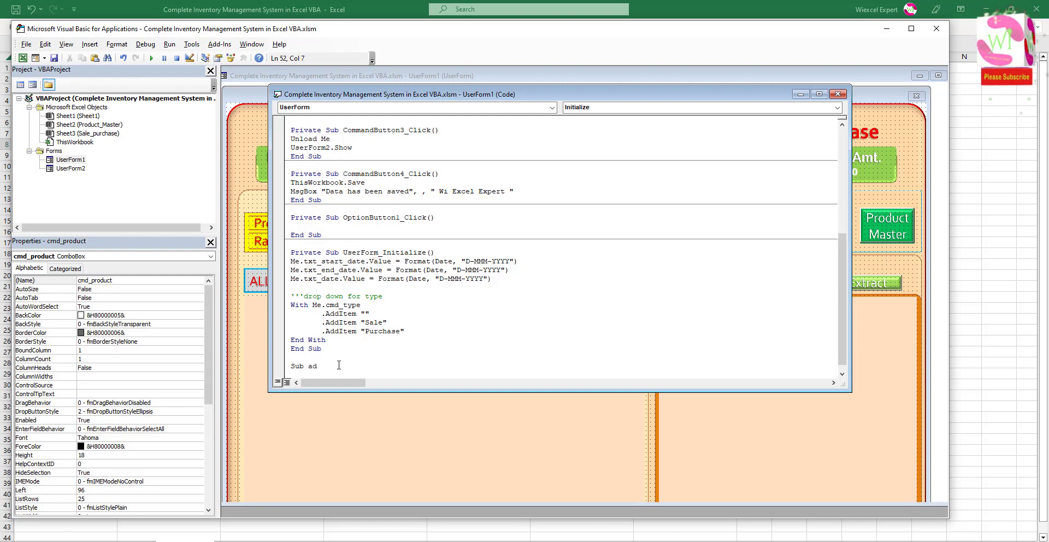
{"action": "type", "text": "d_"}
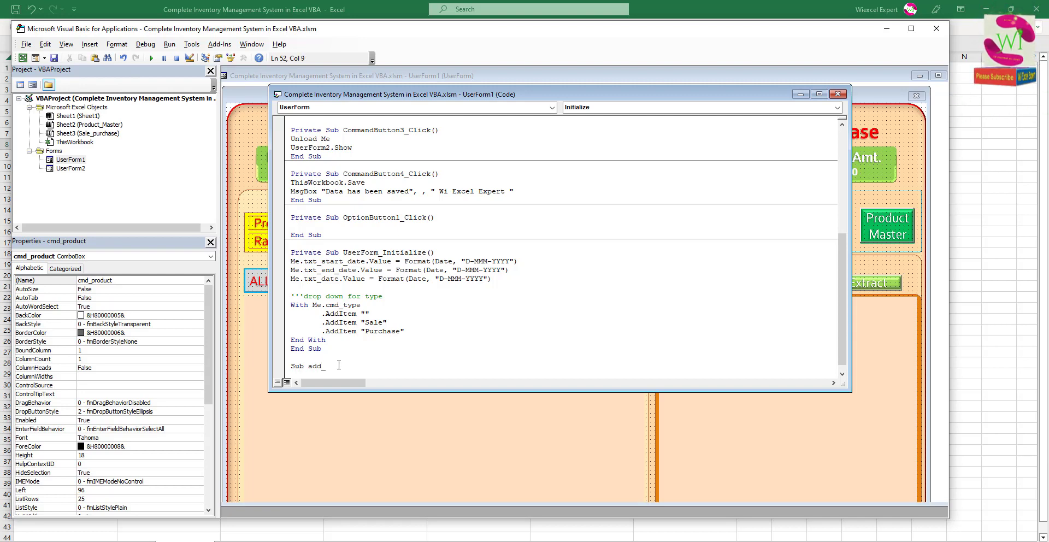
{"action": "type", "text": "Prod"}
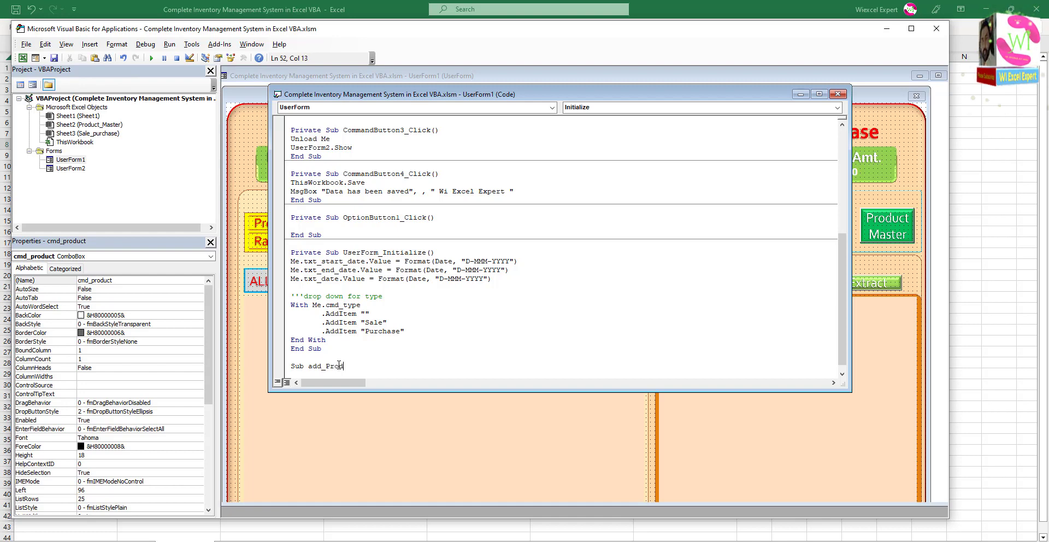
{"action": "type", "text": "cut"}
{"action": "key", "text": "BackSpace"}
{"action": "key", "text": "BackSpace"}
{"action": "key", "text": "BackSpace"}
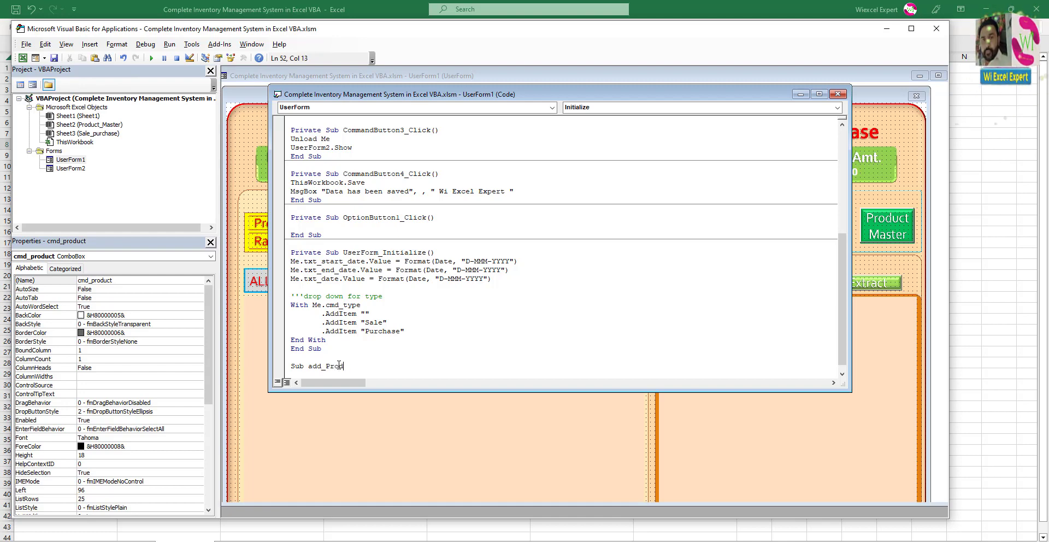
{"action": "type", "text": "uct"}
{"action": "key", "text": "BackSpace"}
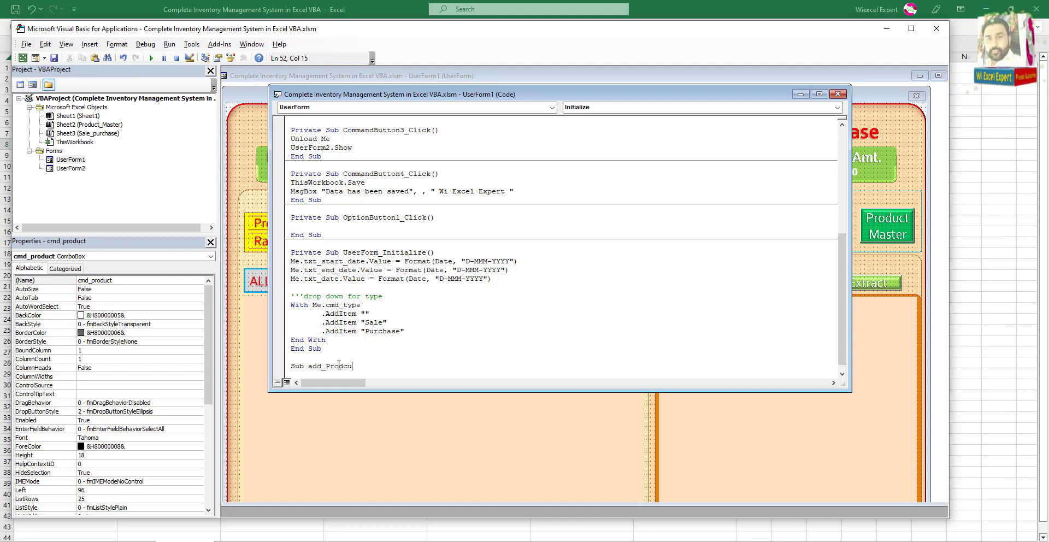
{"action": "key", "text": "BackSpace"}
{"action": "key", "text": "BackSpace"}
{"action": "type", "text": "uct"}
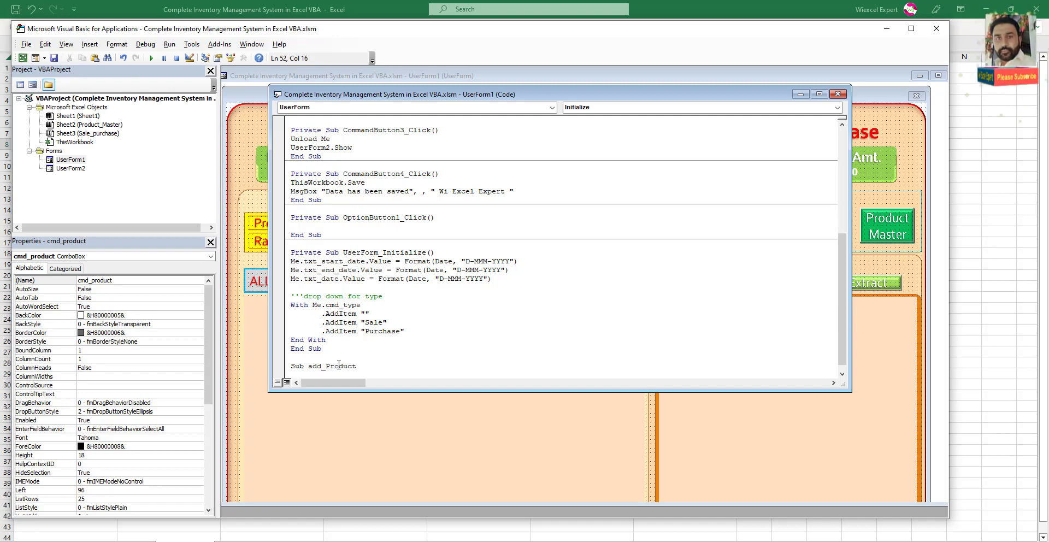
{"action": "type", "text": "_lis"}
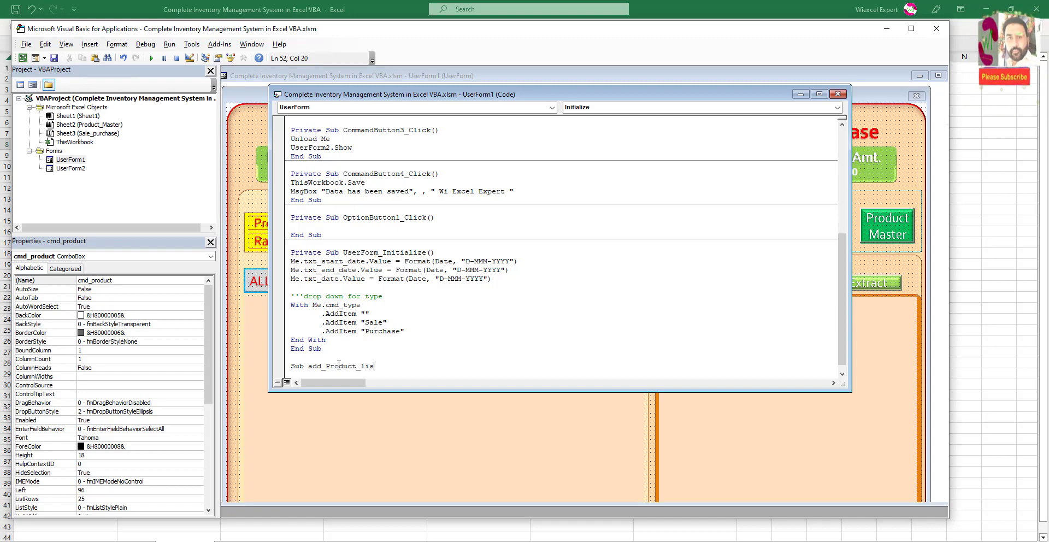
{"action": "type", "text": "t("}
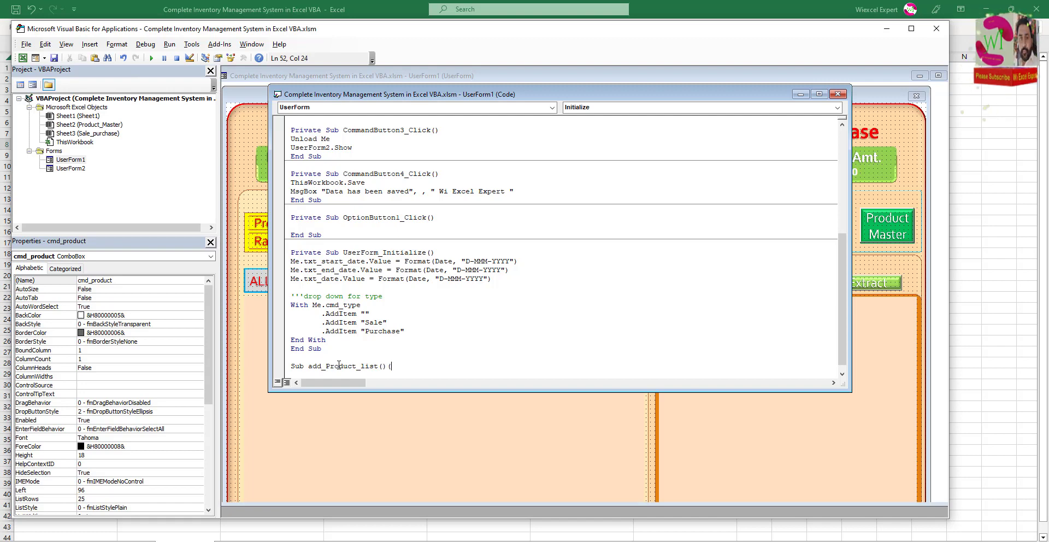
{"action": "key", "text": "Return"}
{"action": "type", "text": "\\"}
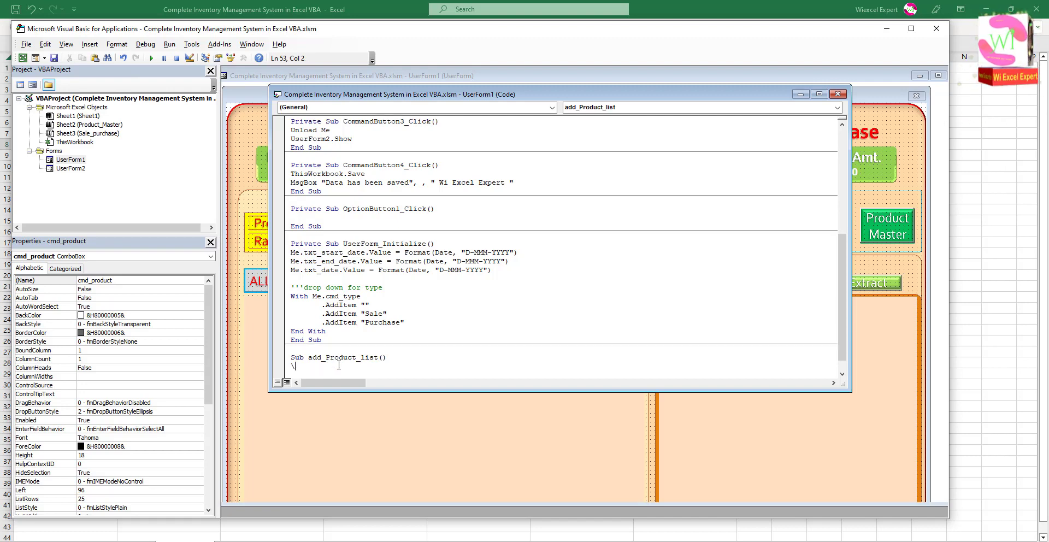
{"action": "key", "text": "BackSpace"}
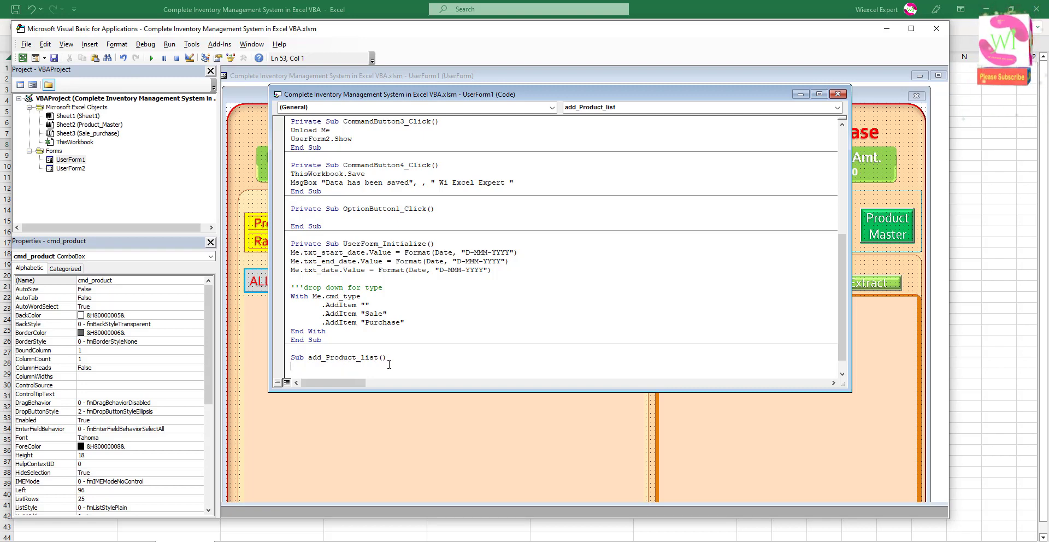
Declare Dim sh As Worksheet and add blank lines below it.
{"action": "type", "text": "Dim sg"}
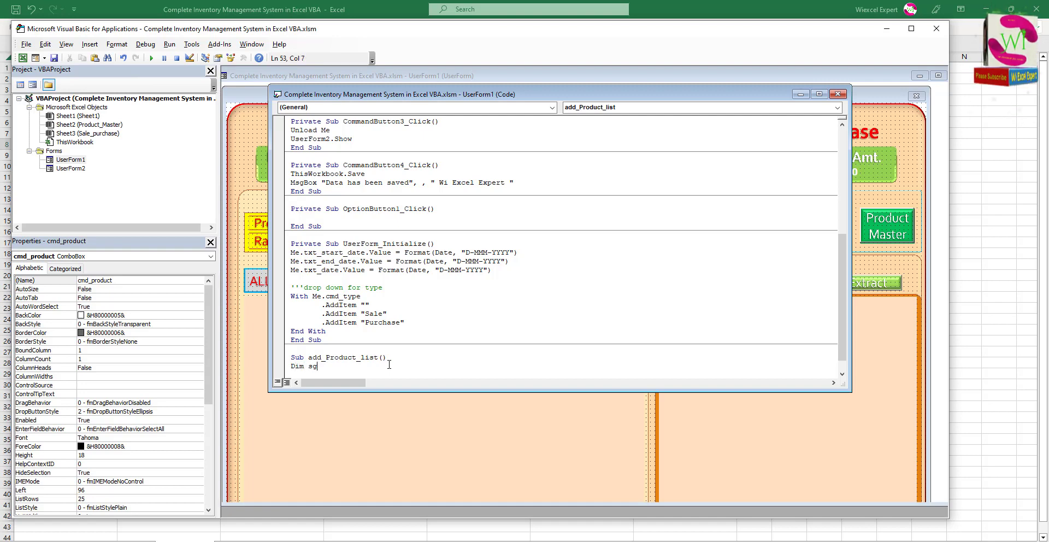
{"action": "key", "text": "BackSpace"}
{"action": "key", "text": "BackSpace"}
{"action": "key", "text": "BackSpace"}
{"action": "type", "text": "h"}
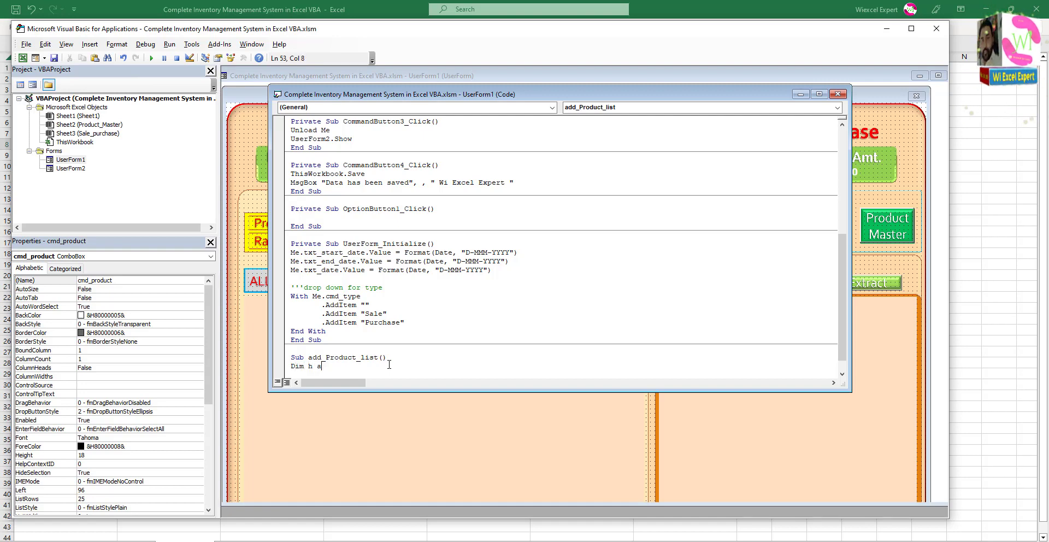
{"action": "key", "text": "BackSpace"}
{"action": "type", "text": "sh as"}
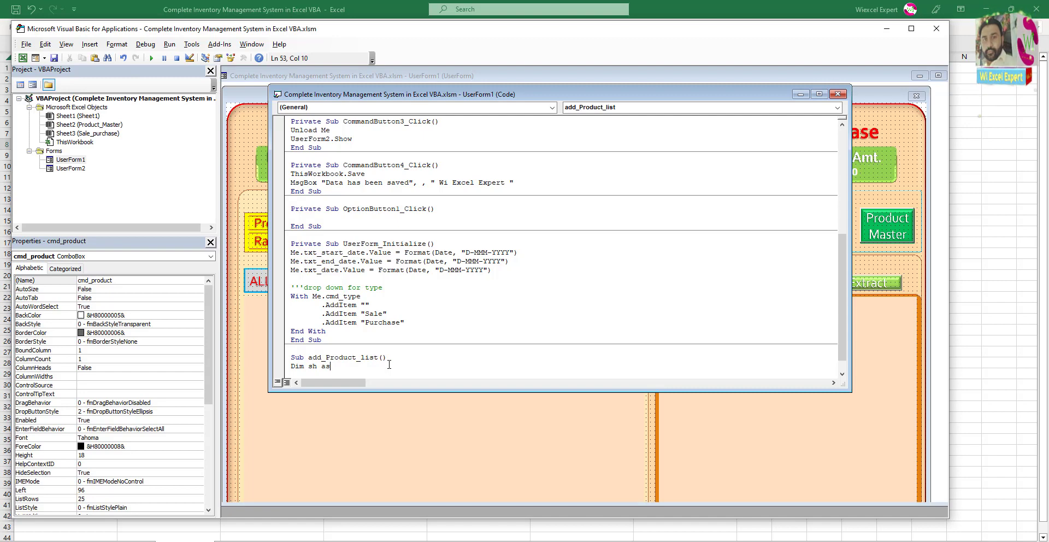
{"action": "type", "text": " w"}
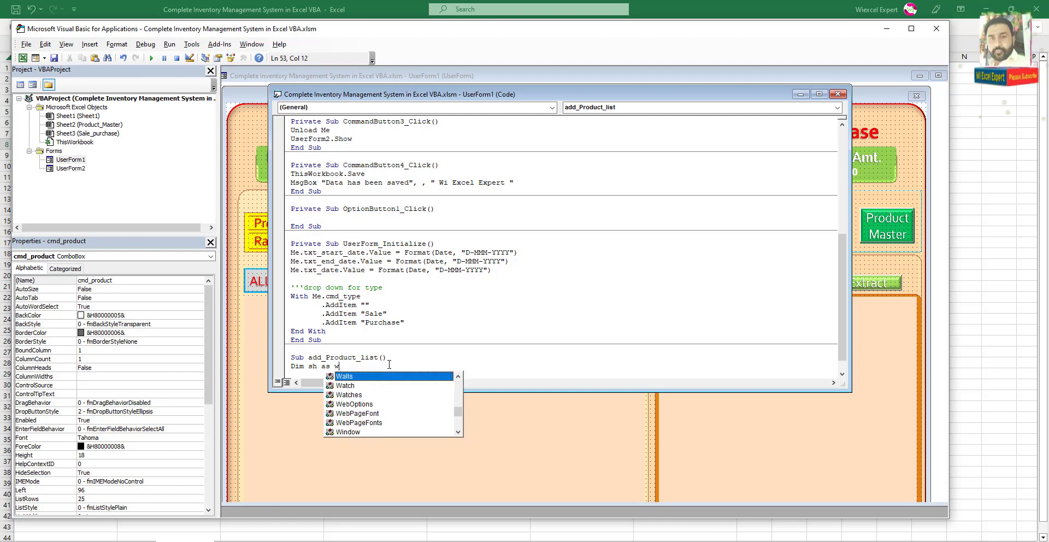
{"action": "type", "text": "orkshee"}
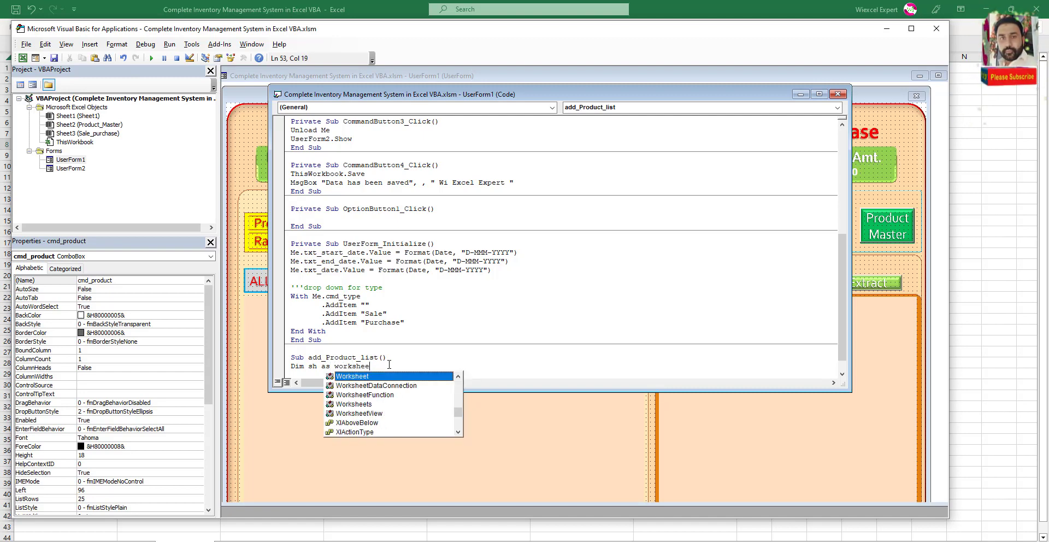
{"action": "type", "text": "t"}
{"action": "key", "text": "Return"}
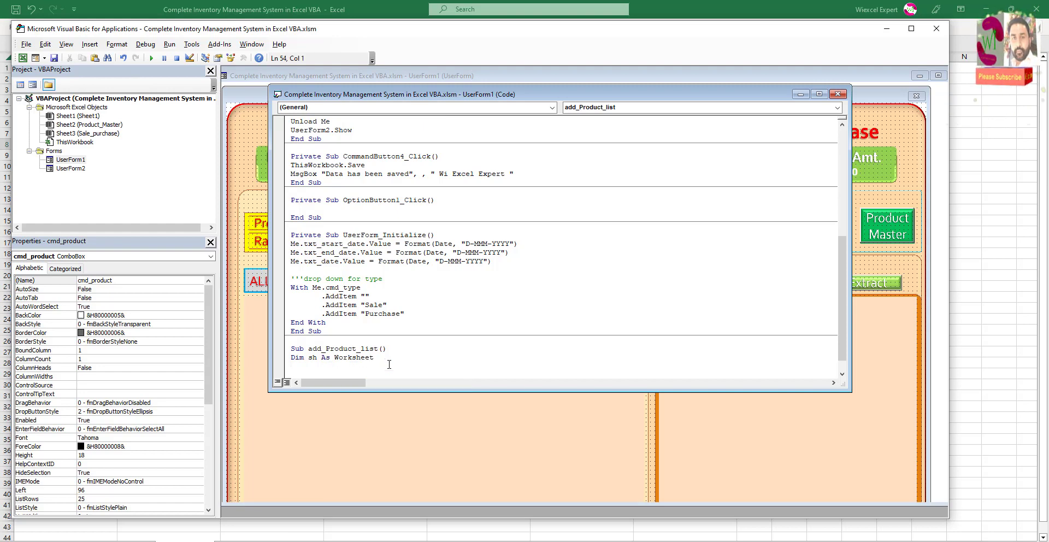
{"action": "key", "text": "Return"}
{"action": "key", "text": "Return"}
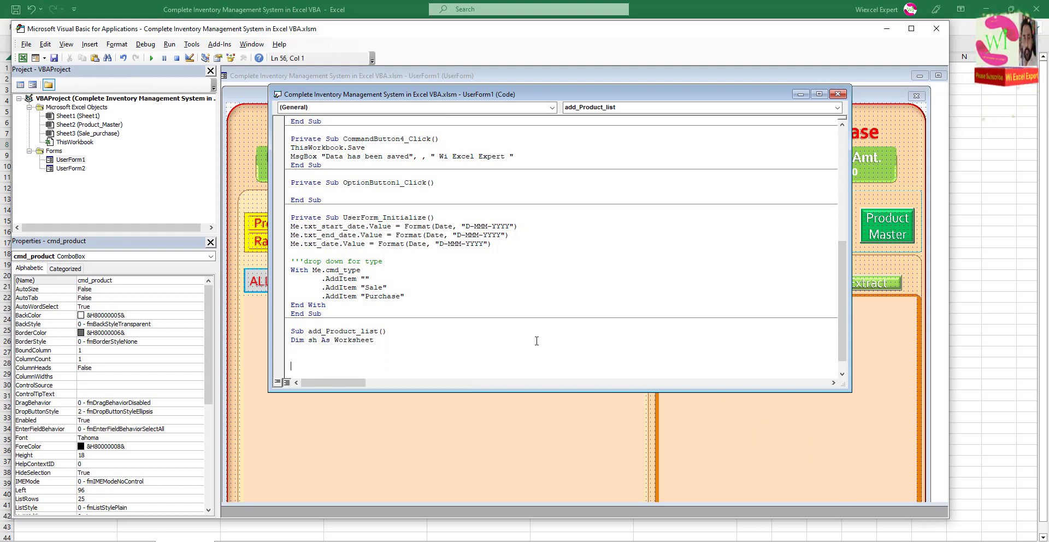
{"action": "key", "text": "Return"}
{"action": "key", "text": "Return"}
{"action": "key", "text": "Return"}
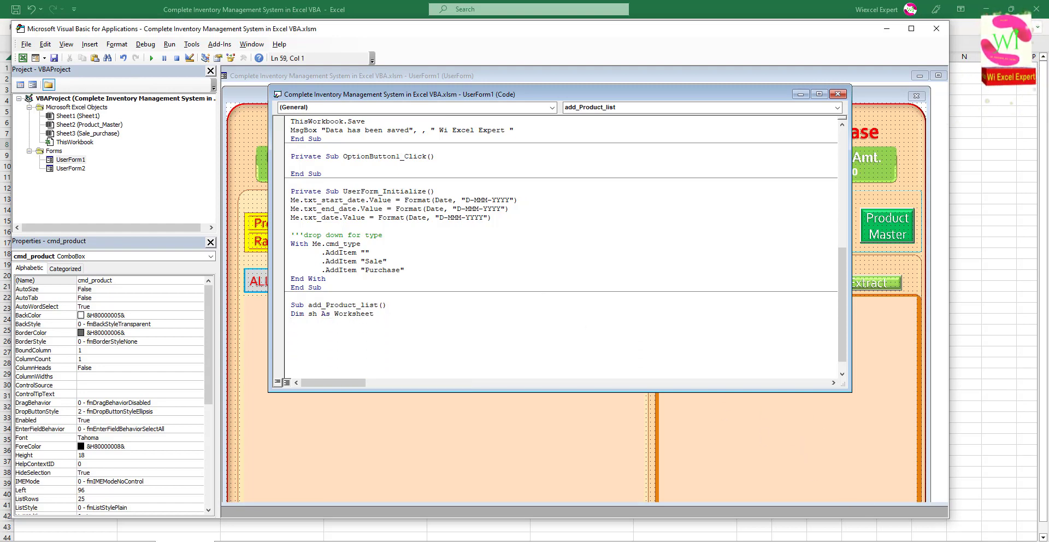
Remove the extra blank lines above End Sub and add a new line after Dim i As Integer.
{"action": "left_click", "coordinate": [311, 322]}
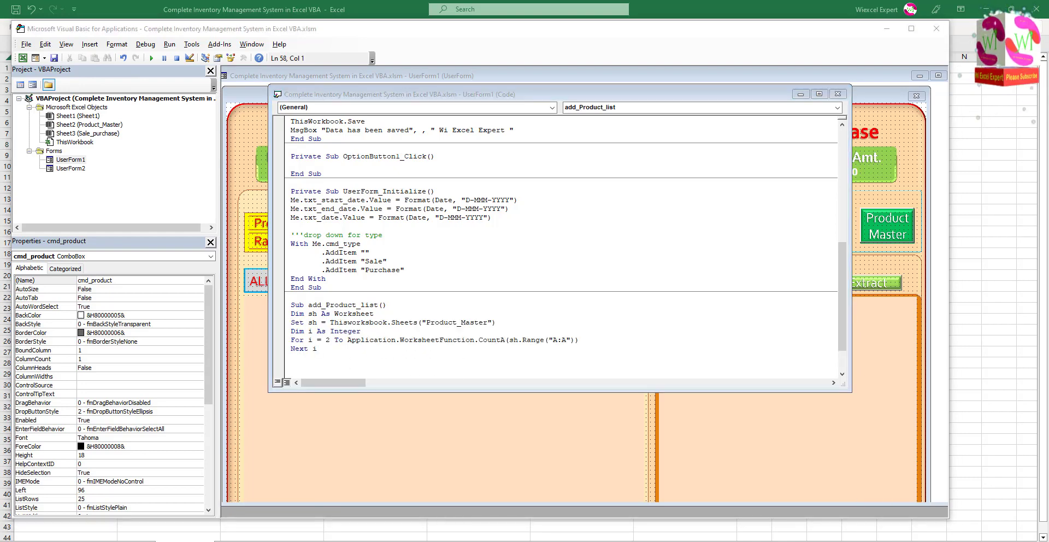
{"action": "scroll", "coordinate": [335, 346], "scroll_direction": "down", "scroll_amount": 2}
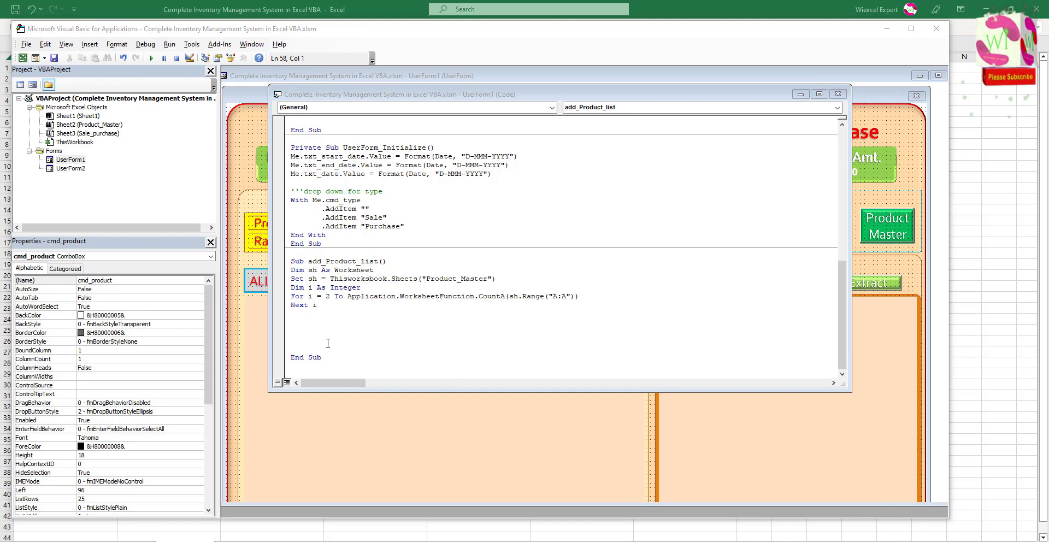
{"action": "left_click", "coordinate": [311, 348]}
{"action": "key", "text": "BackSpace"}
{"action": "key", "text": "BackSpace"}
{"action": "key", "text": "BackSpace"}
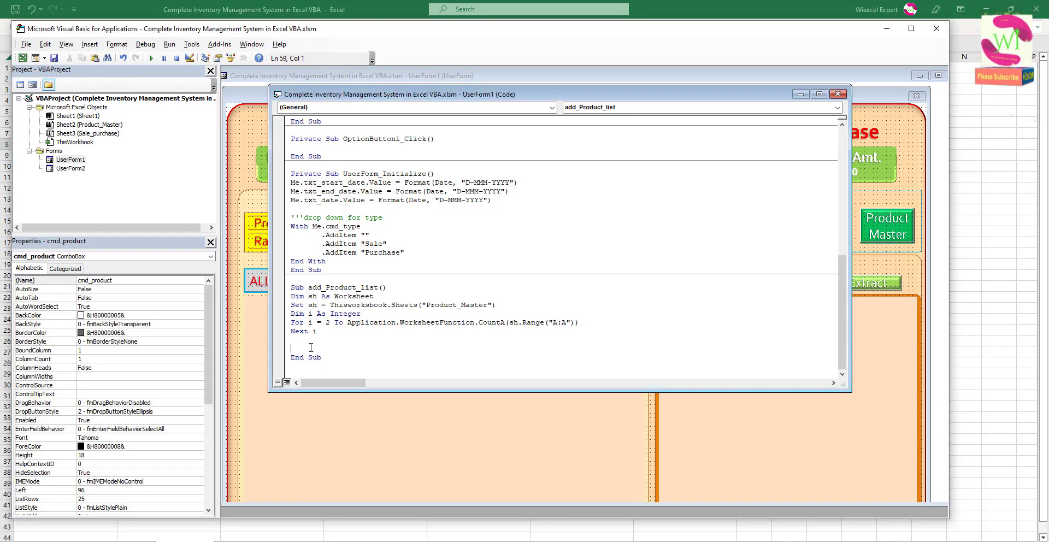
{"action": "key", "text": "BackSpace"}
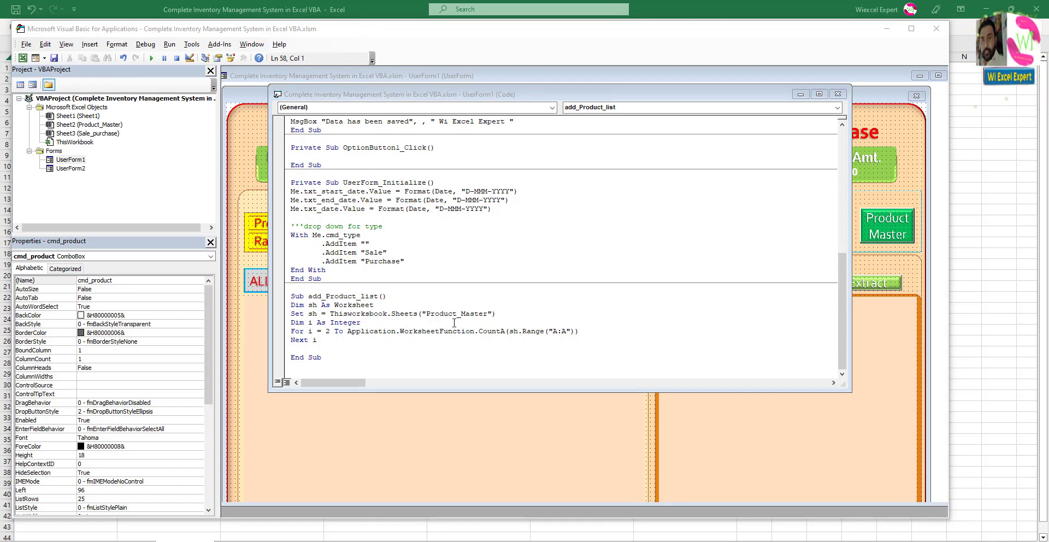
{"action": "left_click", "coordinate": [486, 322]}
{"action": "key", "text": "Return"}
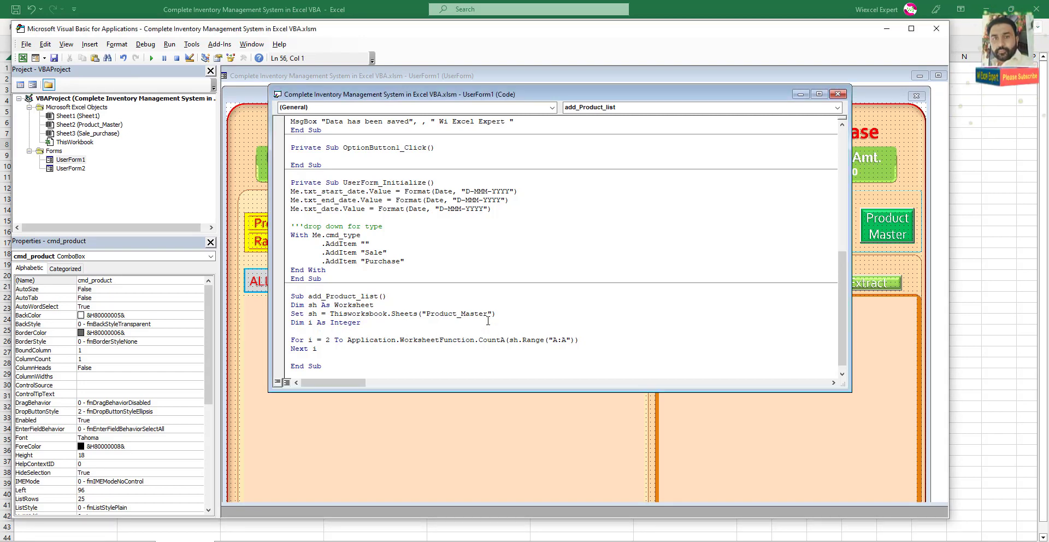
Insert Me.cmd_product.Clear and Me.cmd_product.AddItem "" lines above the For loop.
{"action": "type", "text": "me."}
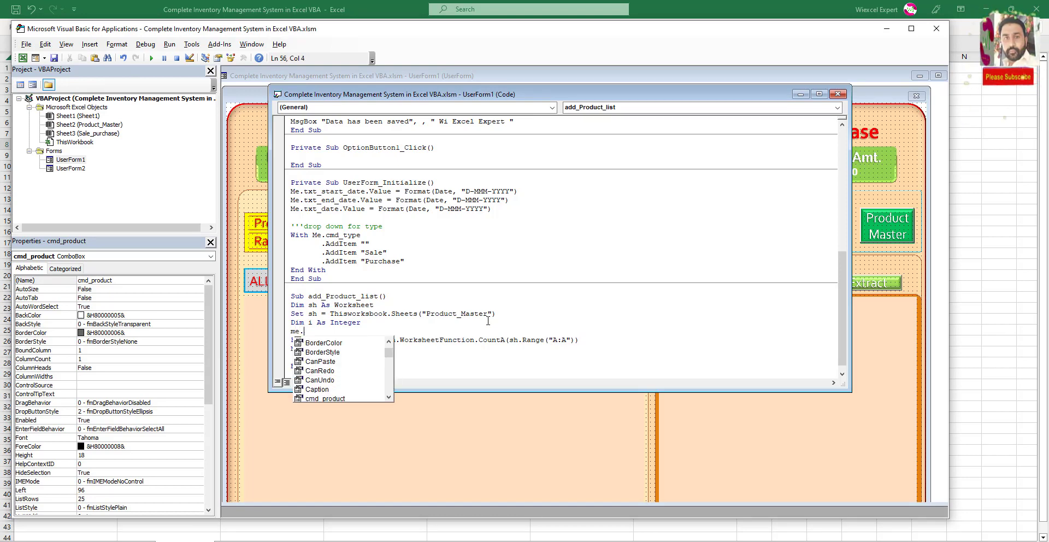
{"action": "type", "text": "cm"}
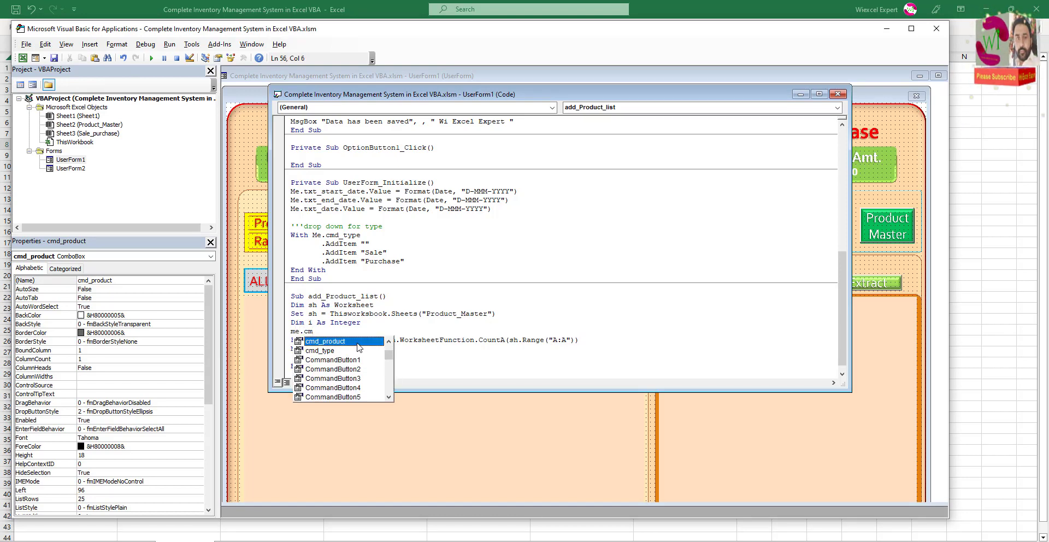
{"action": "double_click", "coordinate": [357, 342]}
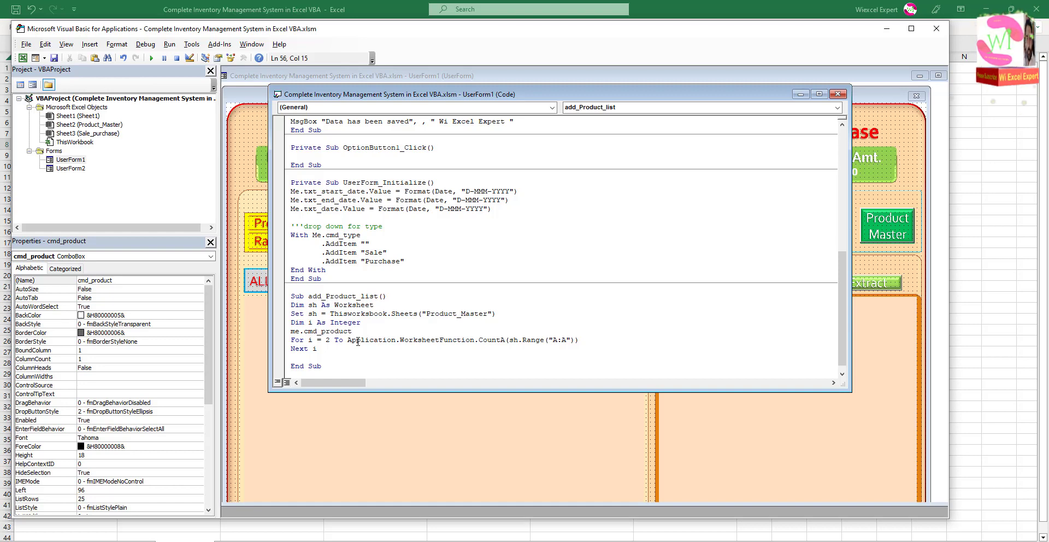
{"action": "type", "text": ".C"}
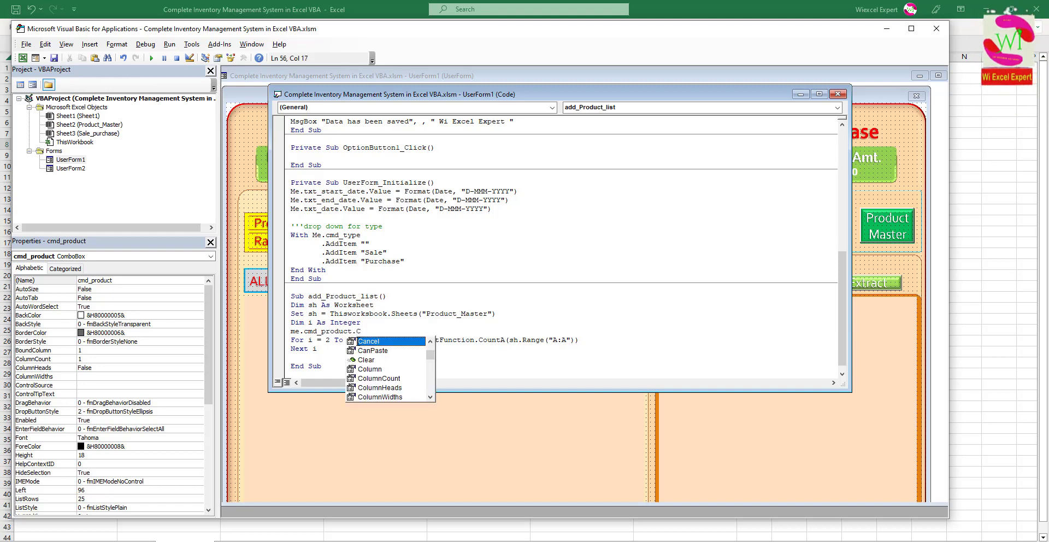
{"action": "type", "text": "l"}
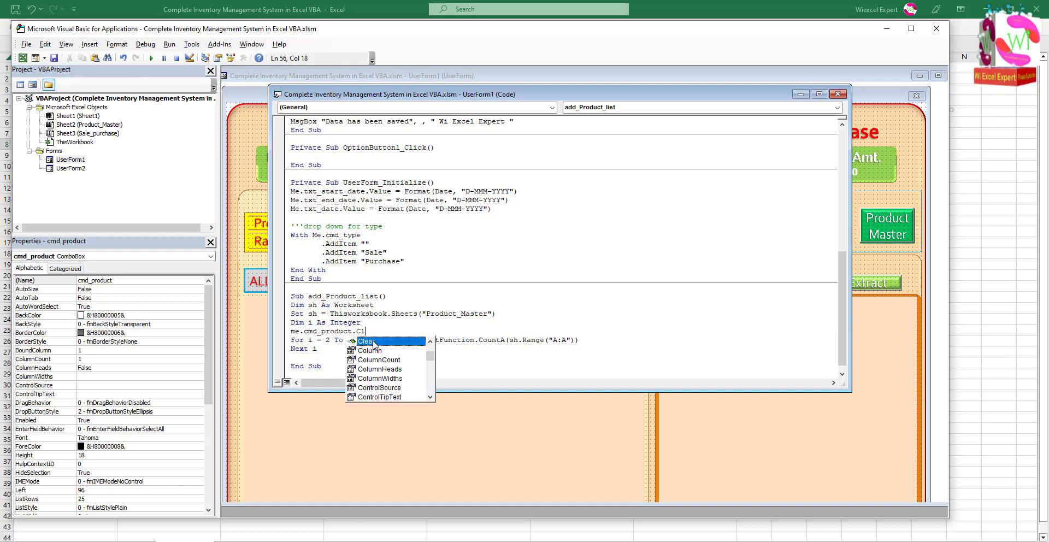
{"action": "key", "text": "Tab"}
{"action": "key", "text": "Return"}
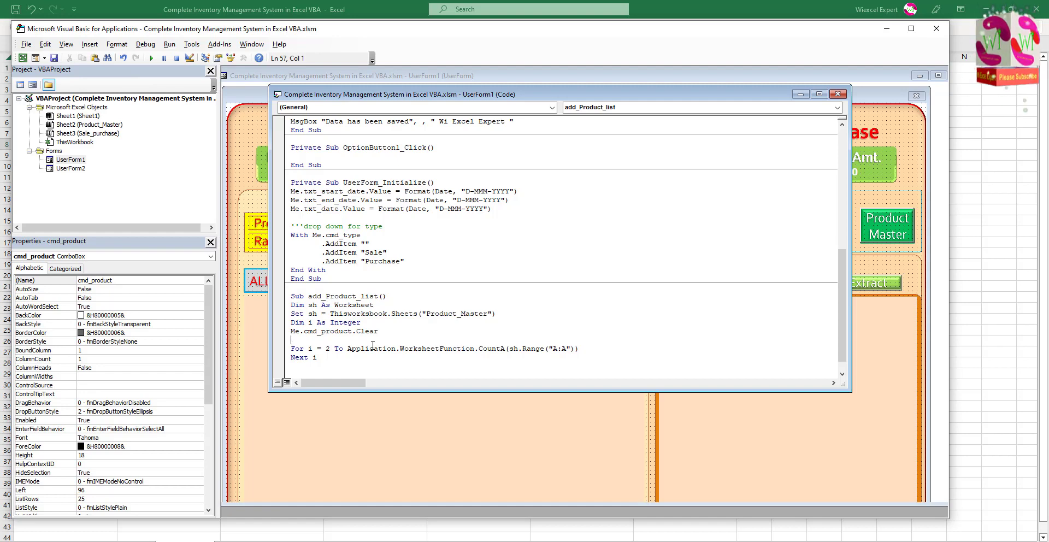
{"action": "type", "text": "me."}
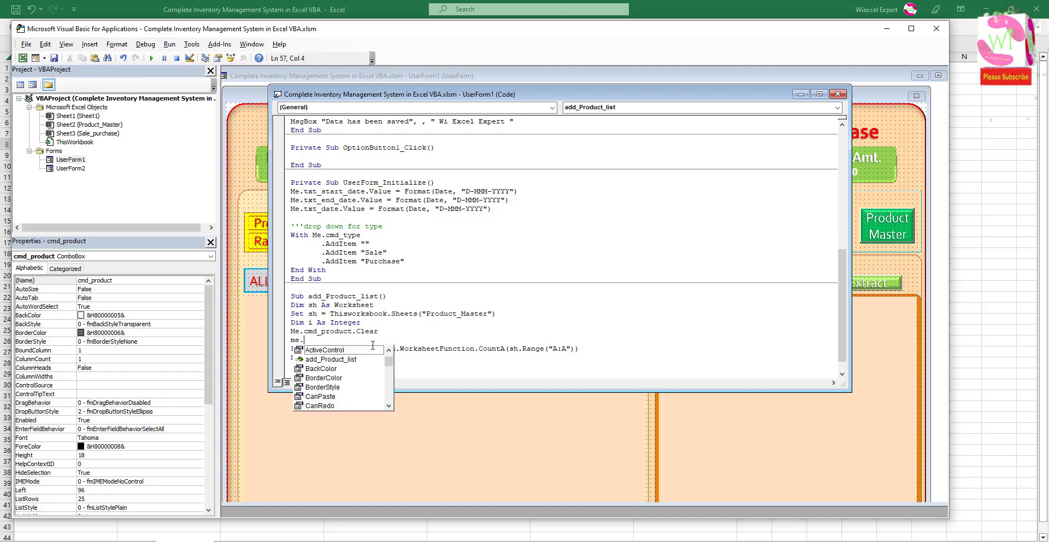
{"action": "type", "text": "cm"}
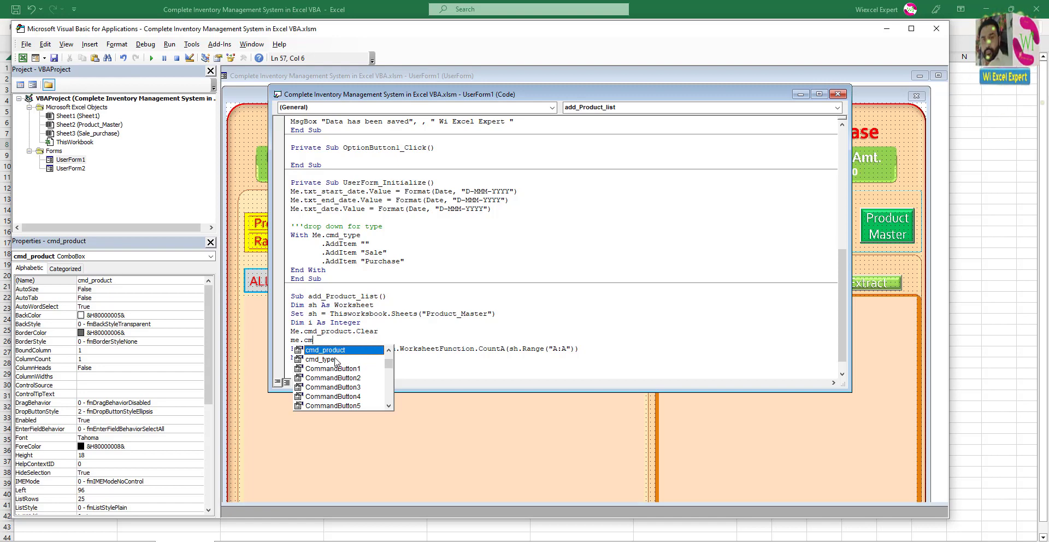
{"action": "double_click", "coordinate": [340, 349]}
{"action": "type", "text": "."}
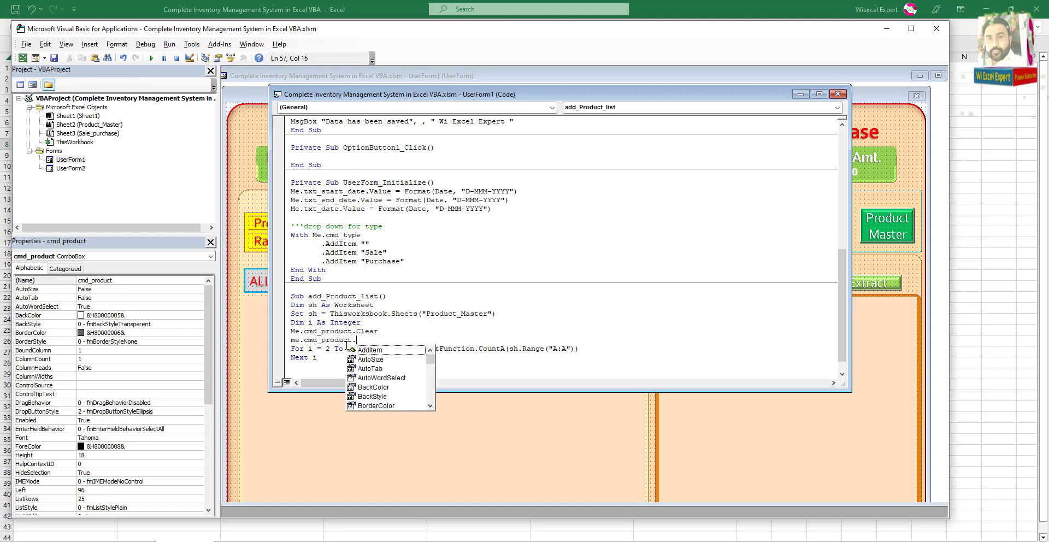
{"action": "type", "text": "Add"}
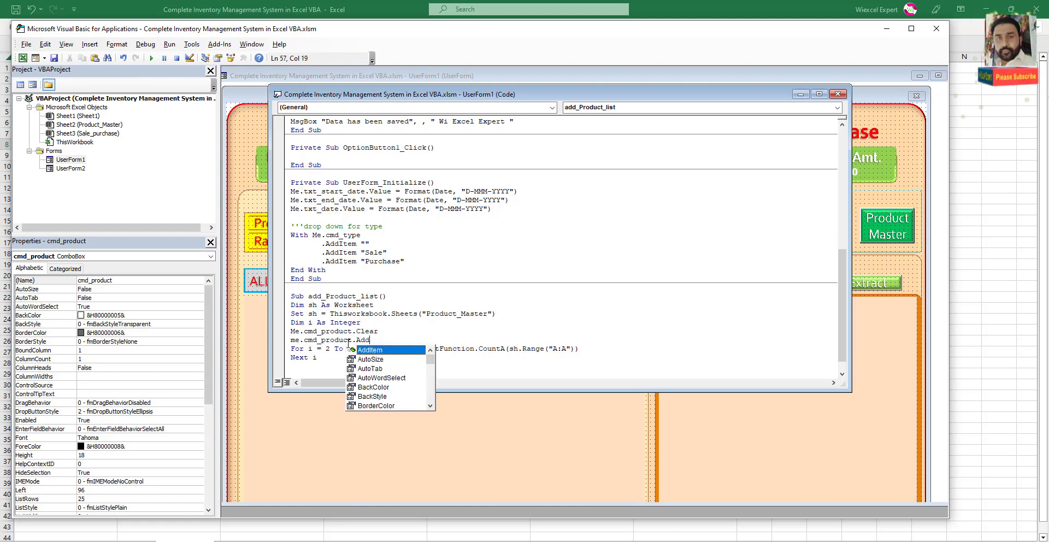
{"action": "double_click", "coordinate": [376, 350]}
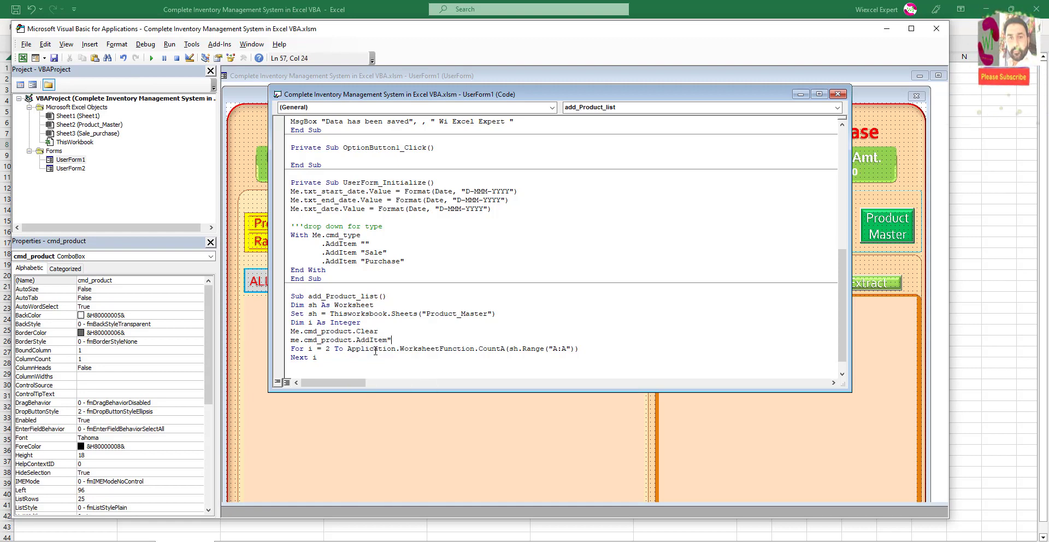
{"action": "type", "text": "\"\""}
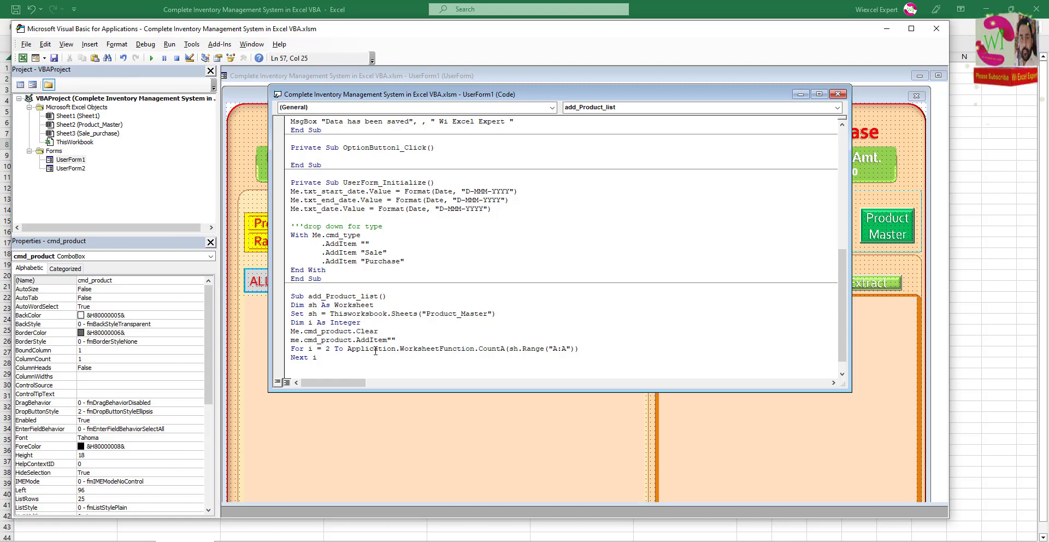
{"action": "key", "text": "Return"}
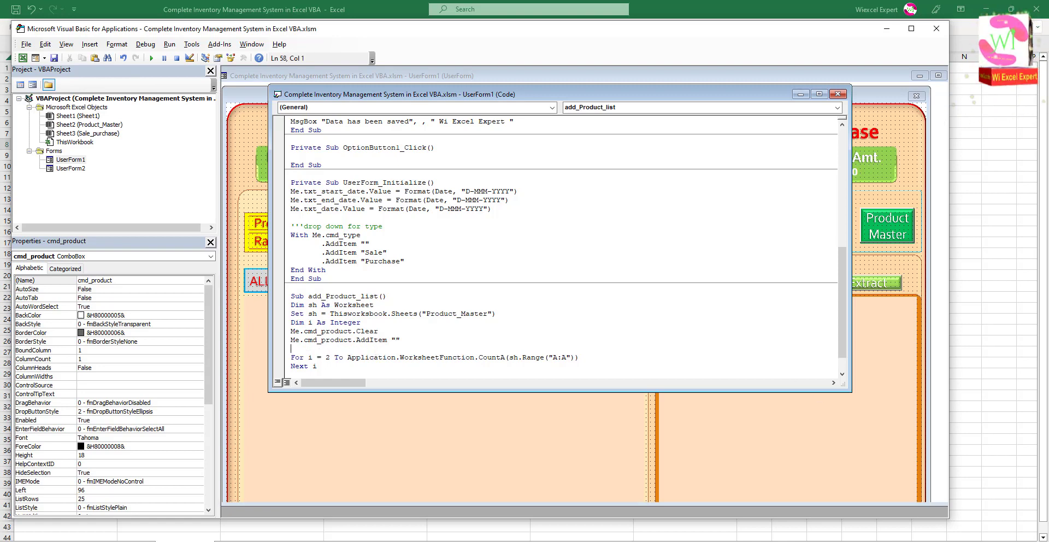
Add Me.cmd_product.AddItem sh.Range("B" & i) inside the For loop and remove the extra blank line.
{"action": "left_click", "coordinate": [602, 358]}
{"action": "key", "text": "Return"}
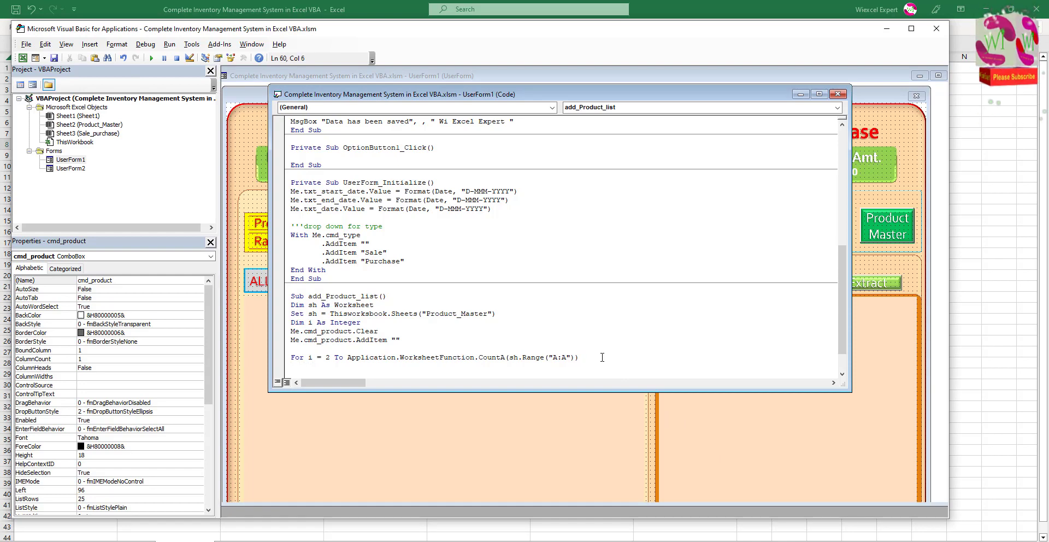
{"action": "type", "text": "me."}
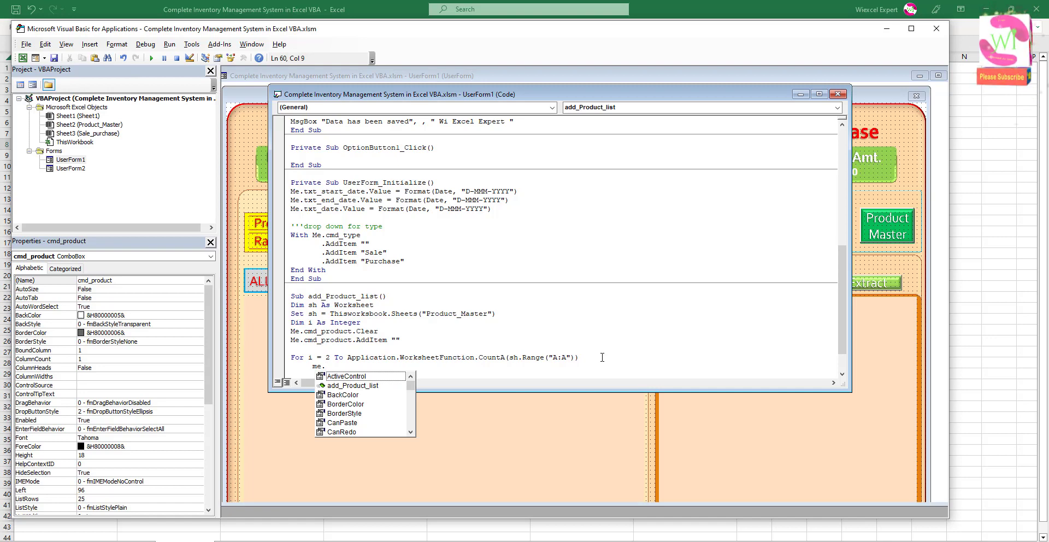
{"action": "type", "text": "cm"}
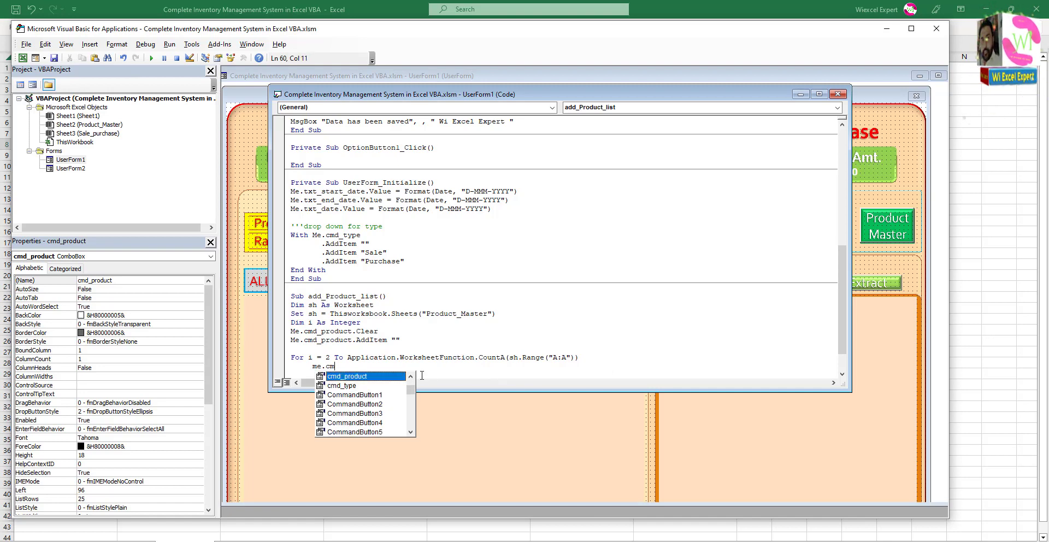
{"action": "double_click", "coordinate": [376, 377]}
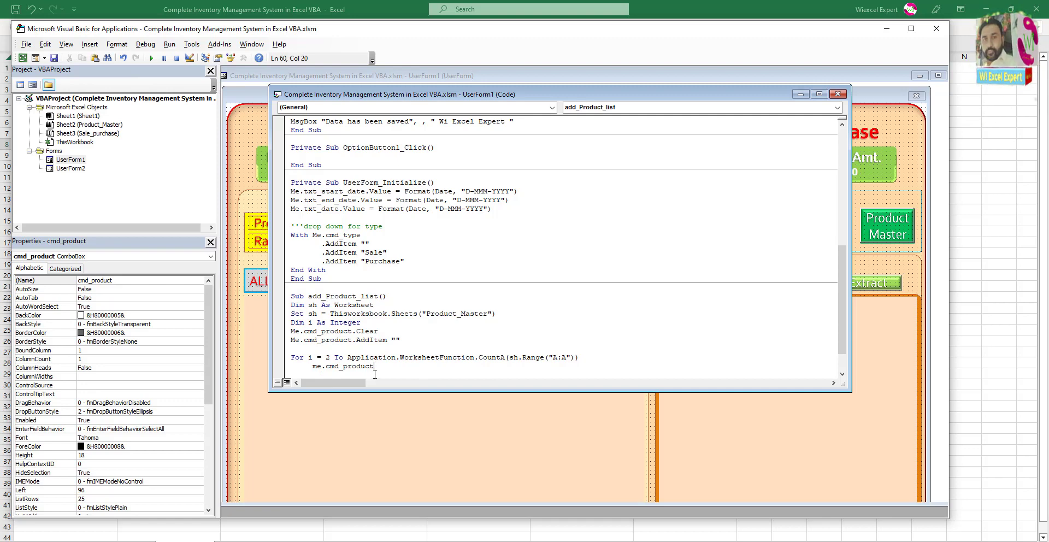
{"action": "type", "text": ".add"}
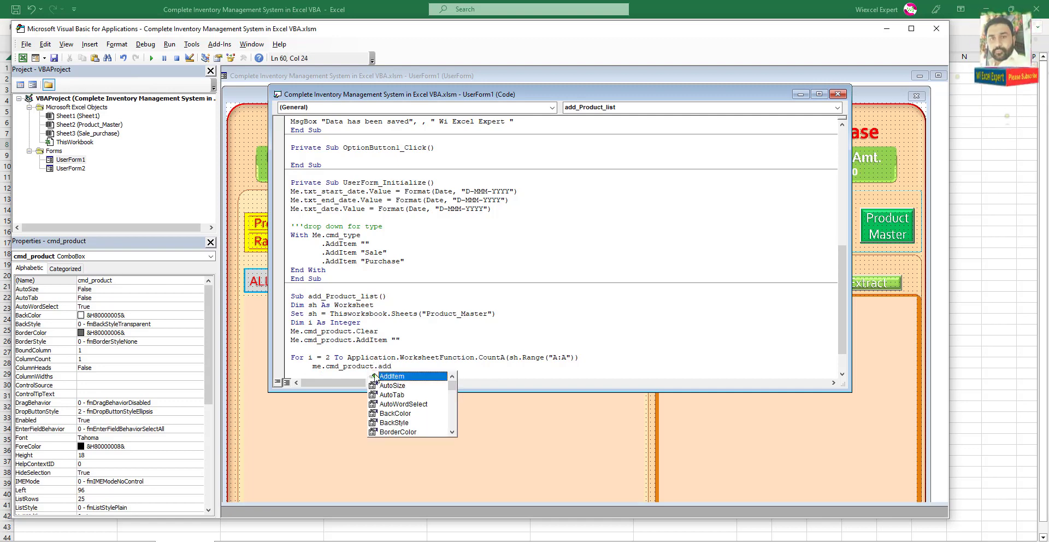
{"action": "double_click", "coordinate": [393, 376]}
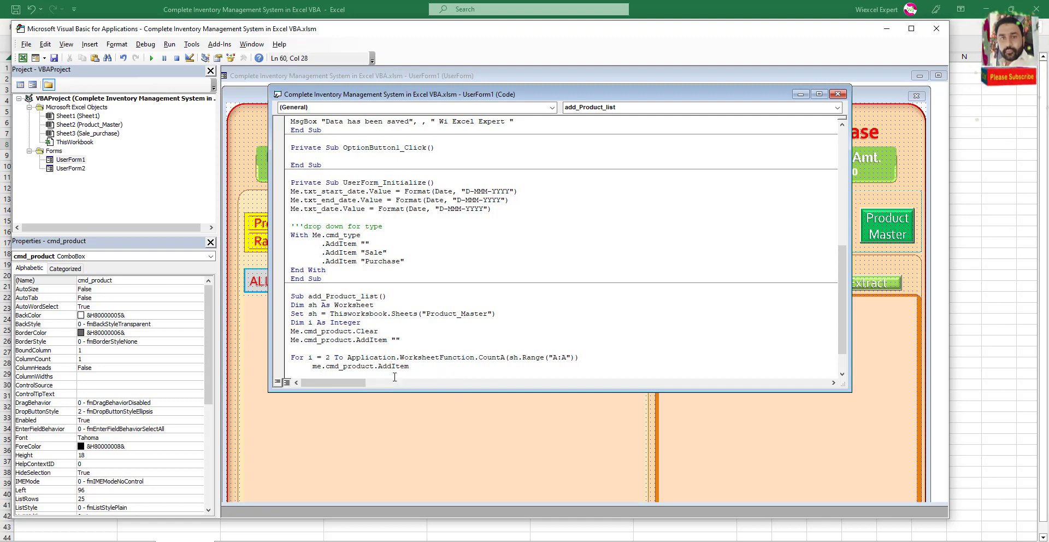
{"action": "type", "text": " sh"}
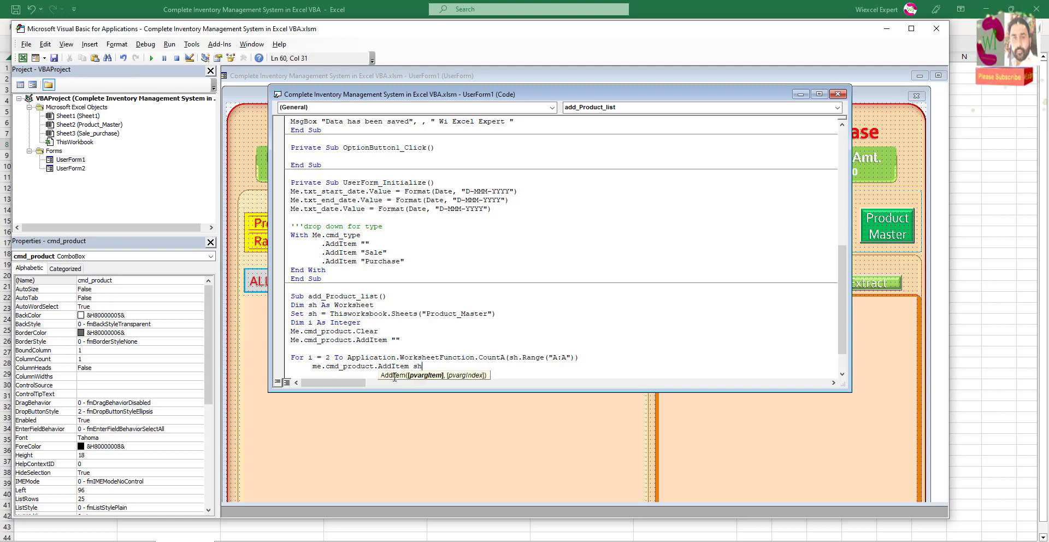
{"action": "type", "text": "."}
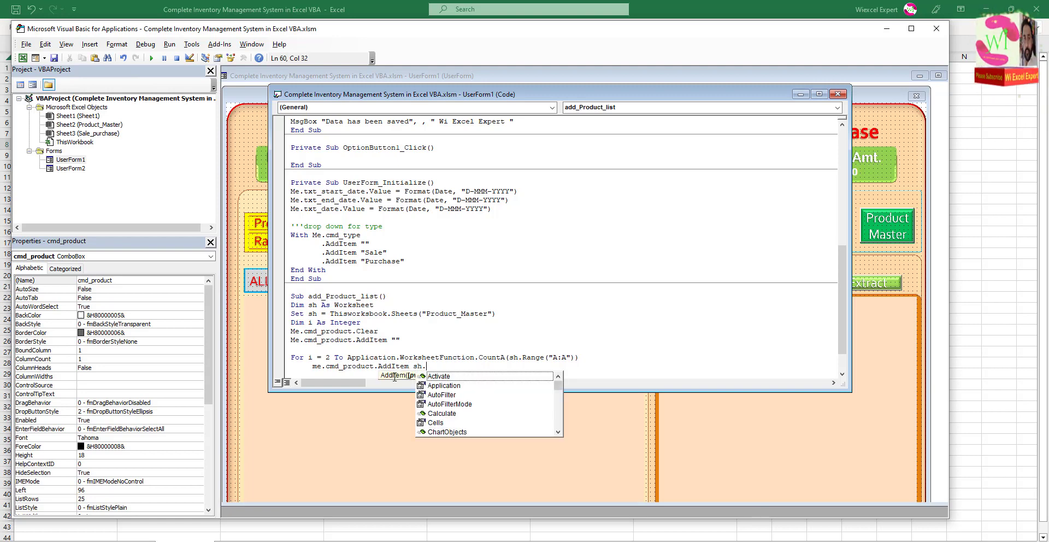
{"action": "type", "text": "Range"}
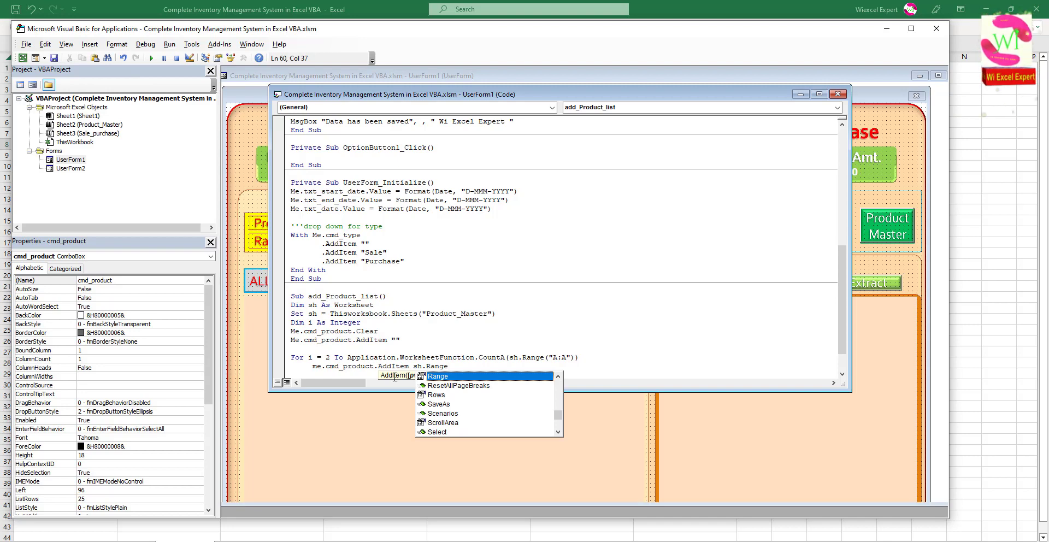
{"action": "type", "text": "("}
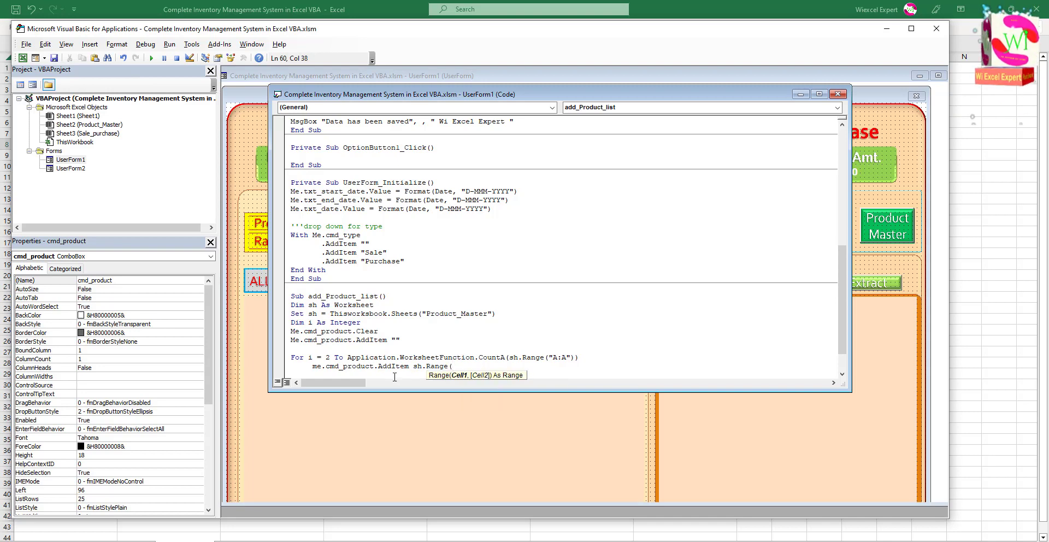
{"action": "type", "text": "\""}
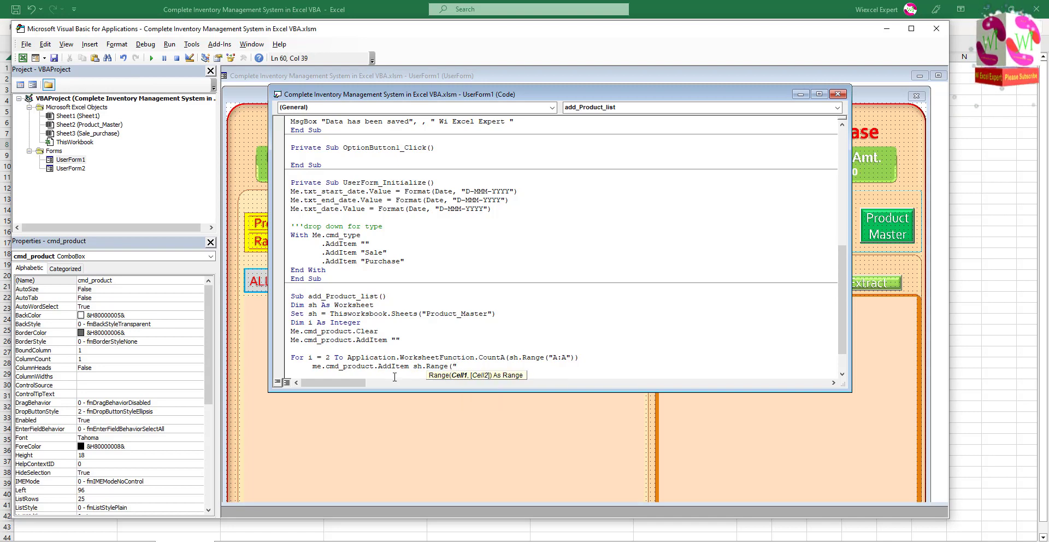
{"action": "type", "text": "B\""}
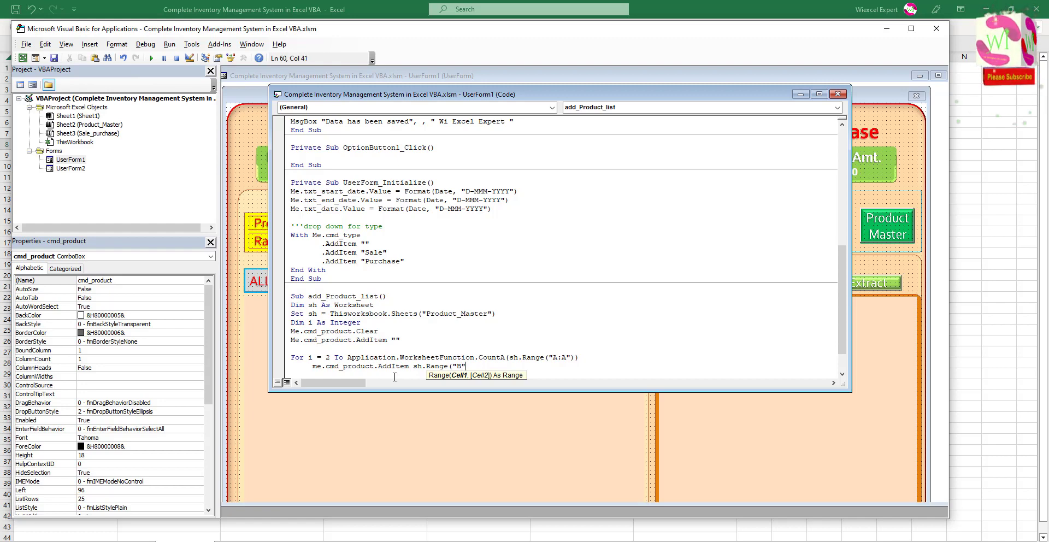
{"action": "type", "text": "&"}
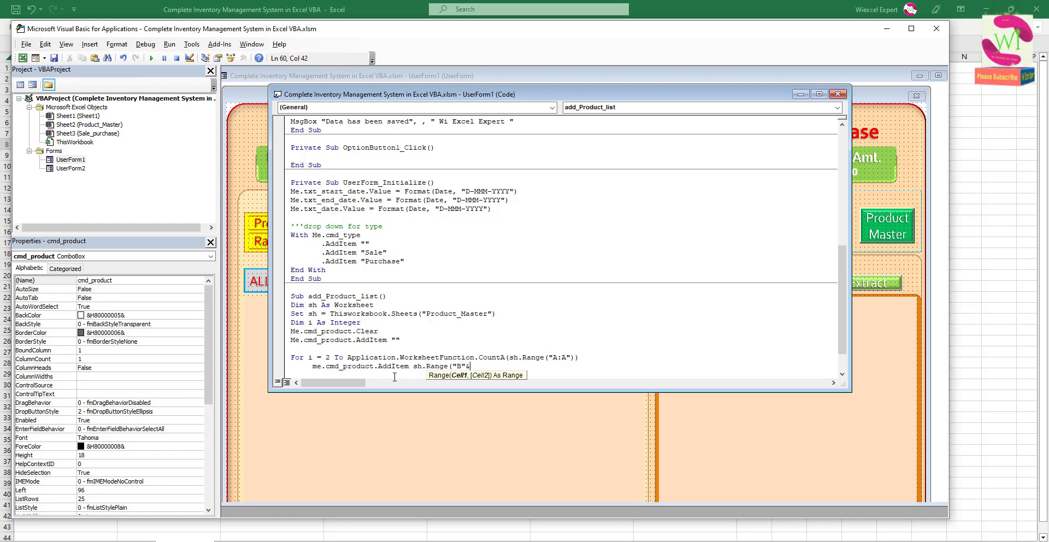
{"action": "type", "text": "i)"}
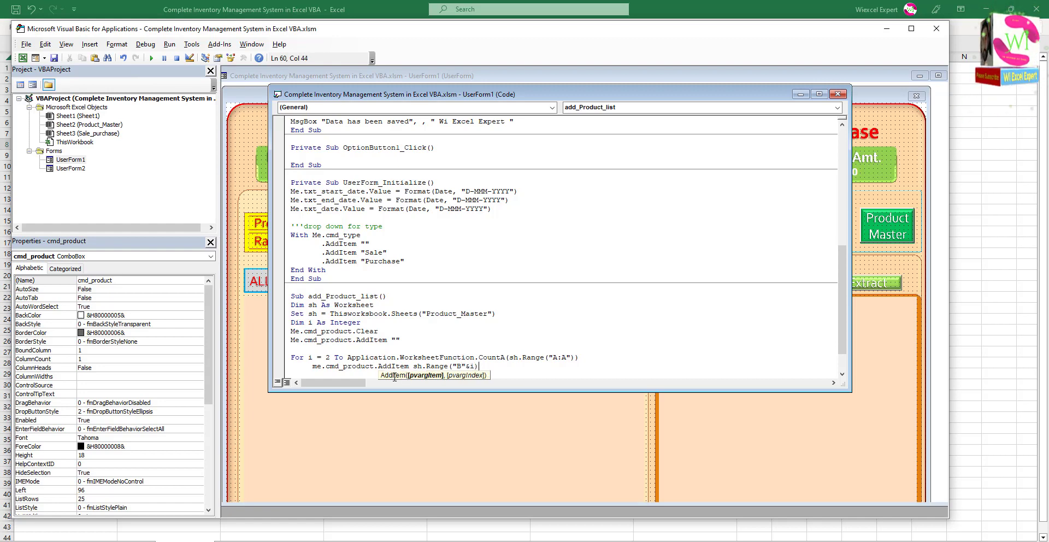
{"action": "key", "text": "Return"}
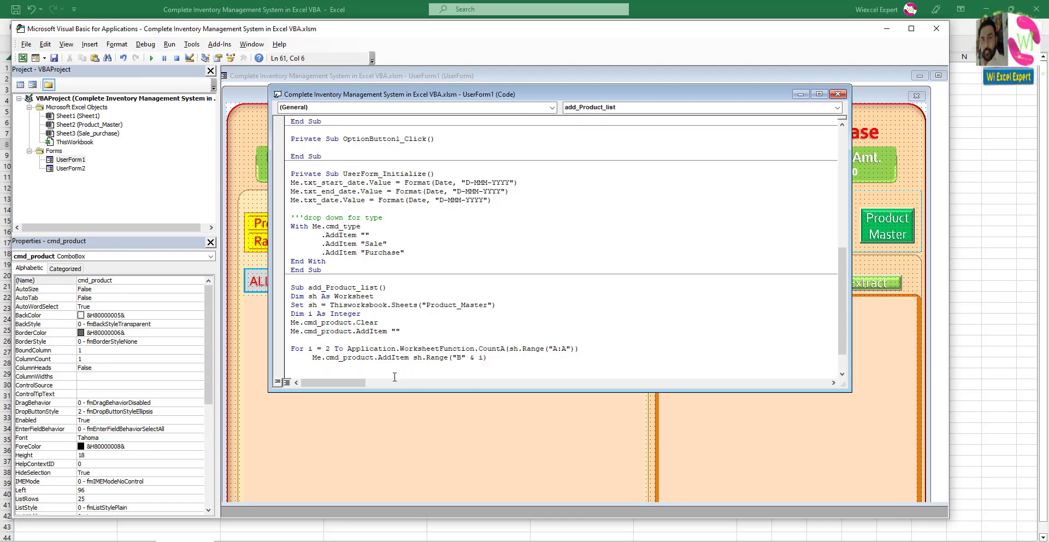
{"action": "scroll", "coordinate": [406, 379], "scroll_direction": "down", "scroll_amount": 2}
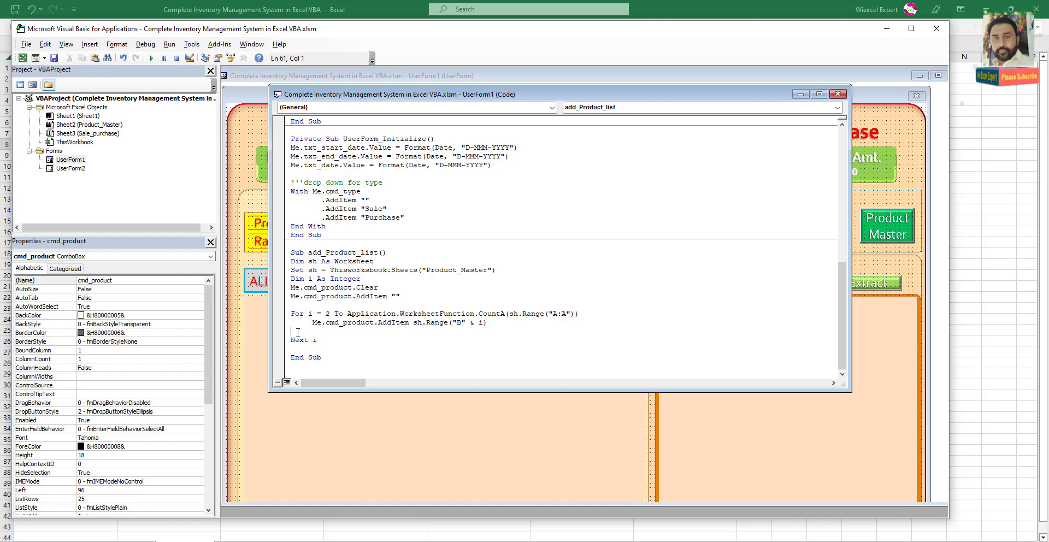
{"action": "key", "text": "BackSpace"}
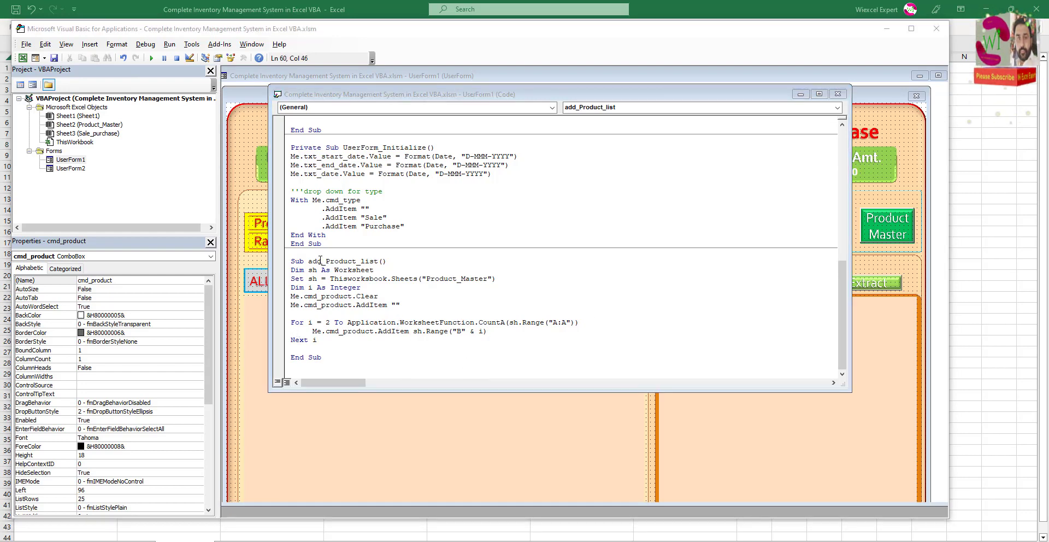
Add a Call add_Product_list line after End With in UserForm_Initialize.
{"action": "left_click_drag", "start_coordinate": [307, 260], "coordinate": [380, 261]}
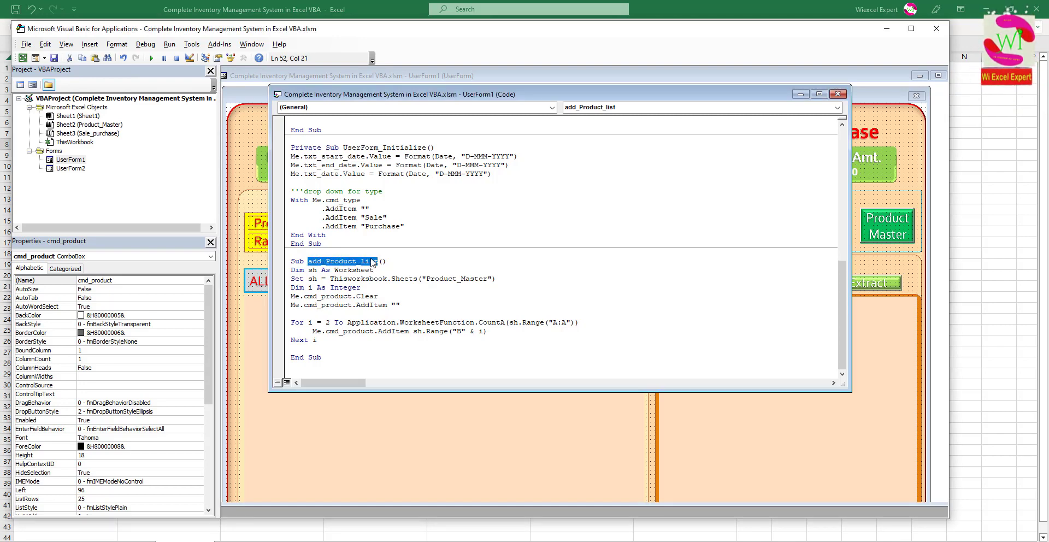
{"action": "left_click", "coordinate": [368, 232]}
{"action": "key", "text": "Return"}
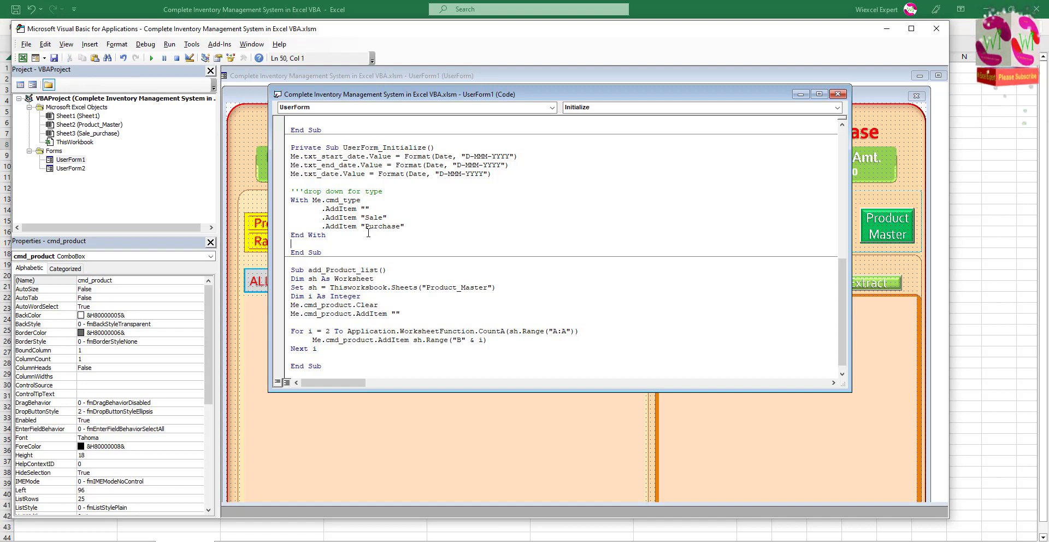
{"action": "type", "text": "Cal"}
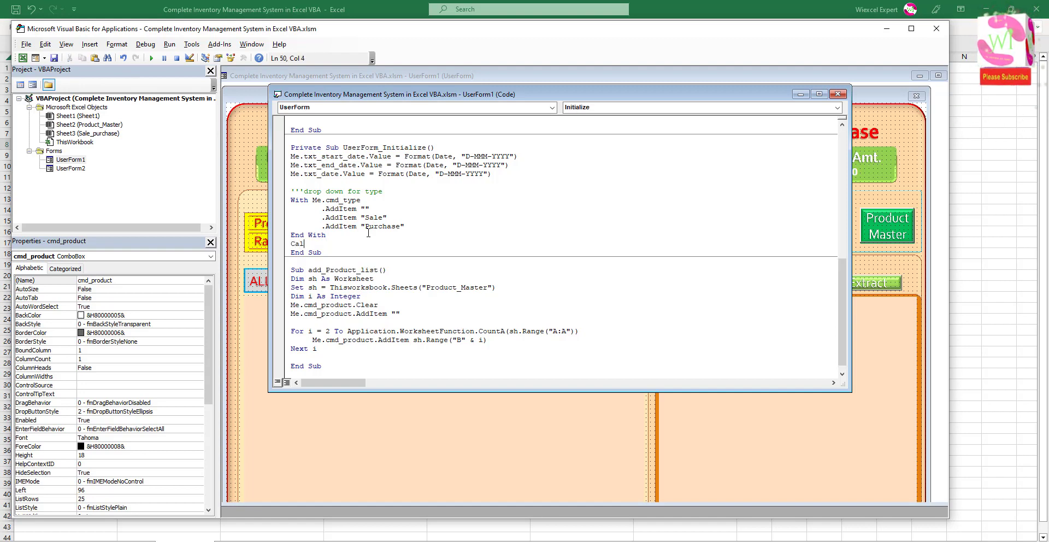
{"action": "type", "text": "l"}
{"action": "type", "text": "add_Product_list"}
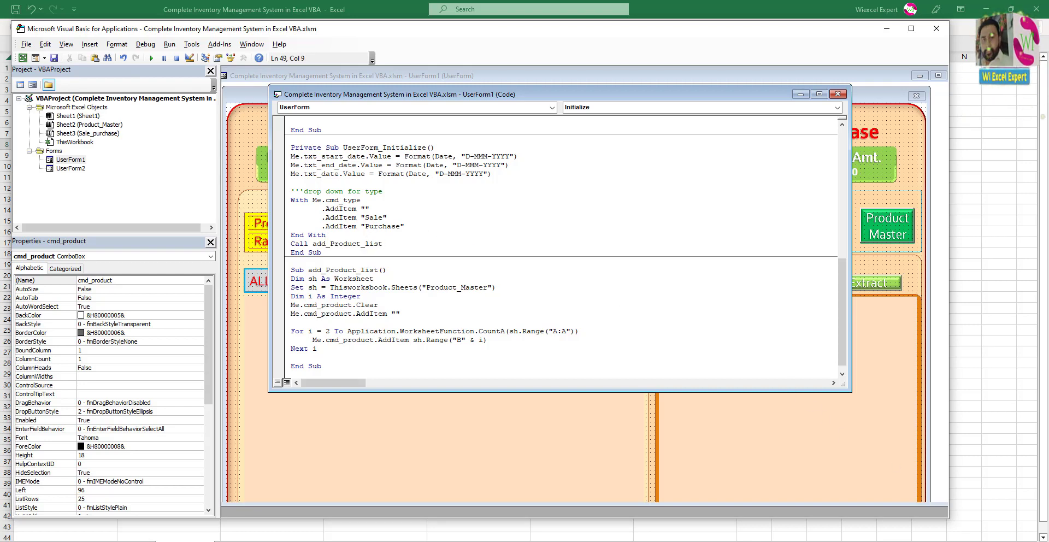
{"action": "left_click", "coordinate": [521, 252]}
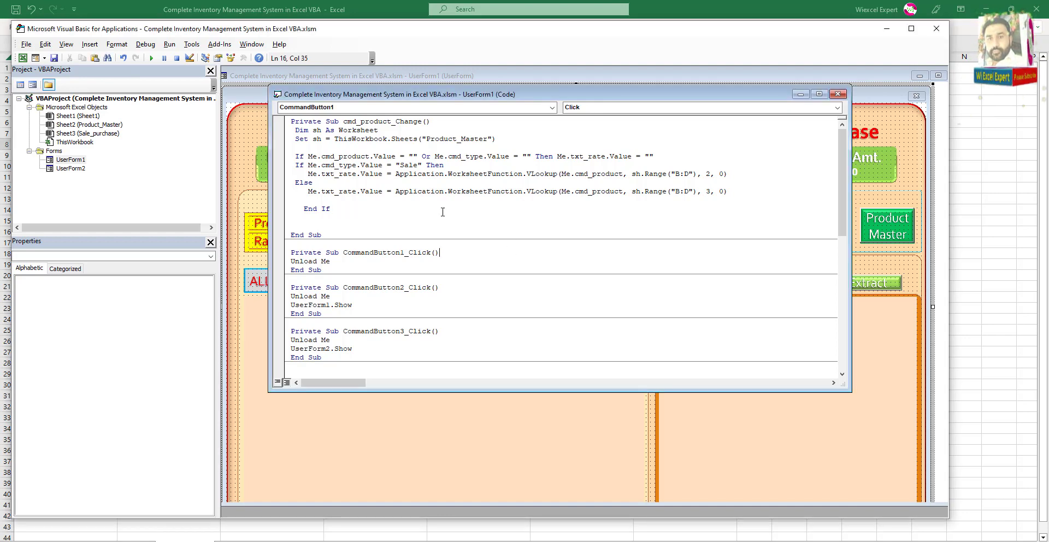
Run the form and pick PC, Mouse, then Keyboard from the product dropdown.
{"action": "left_click", "coordinate": [151, 58]}
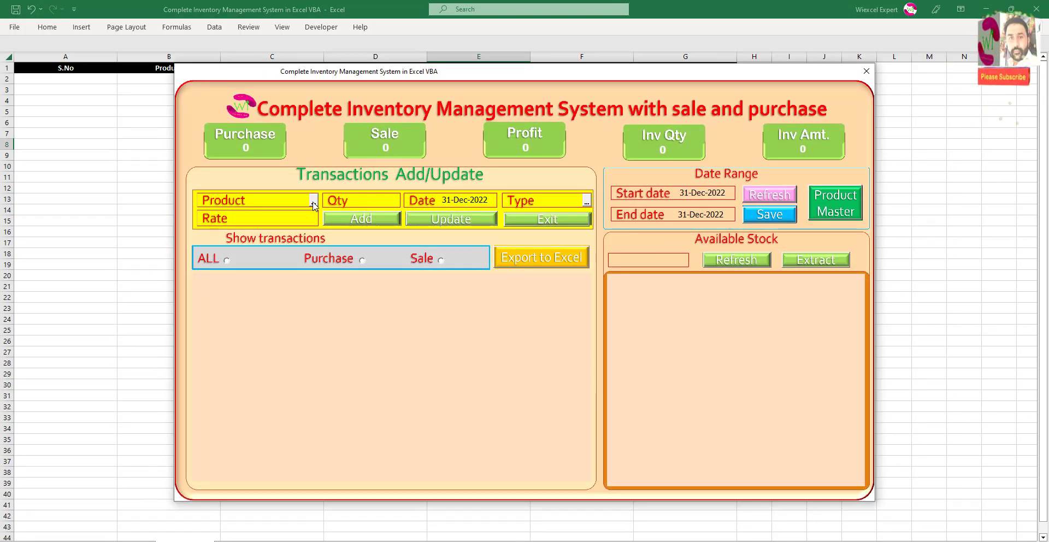
{"action": "left_click", "coordinate": [314, 201]}
{"action": "left_click", "coordinate": [288, 231]}
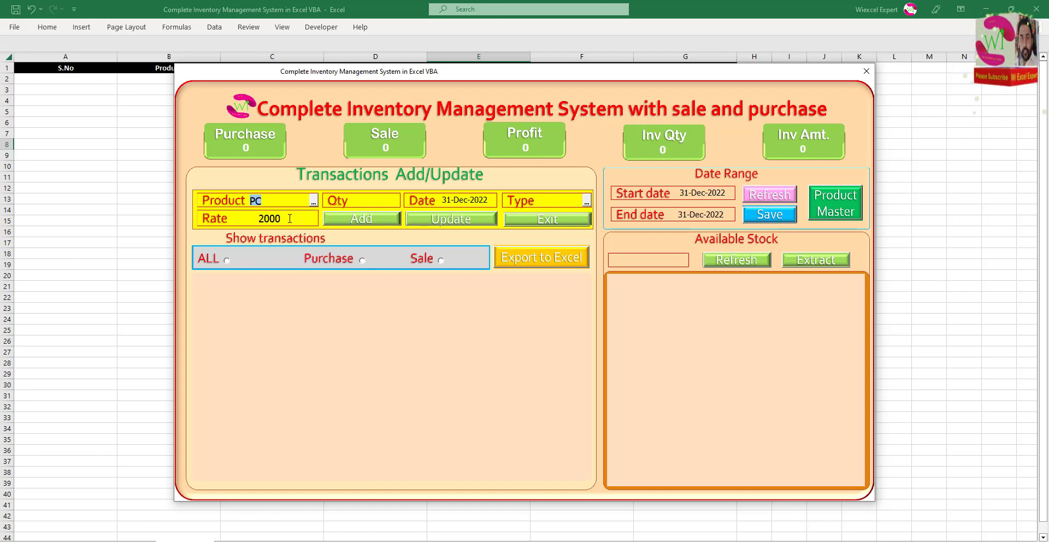
{"action": "left_click", "coordinate": [313, 201]}
{"action": "left_click", "coordinate": [296, 236]}
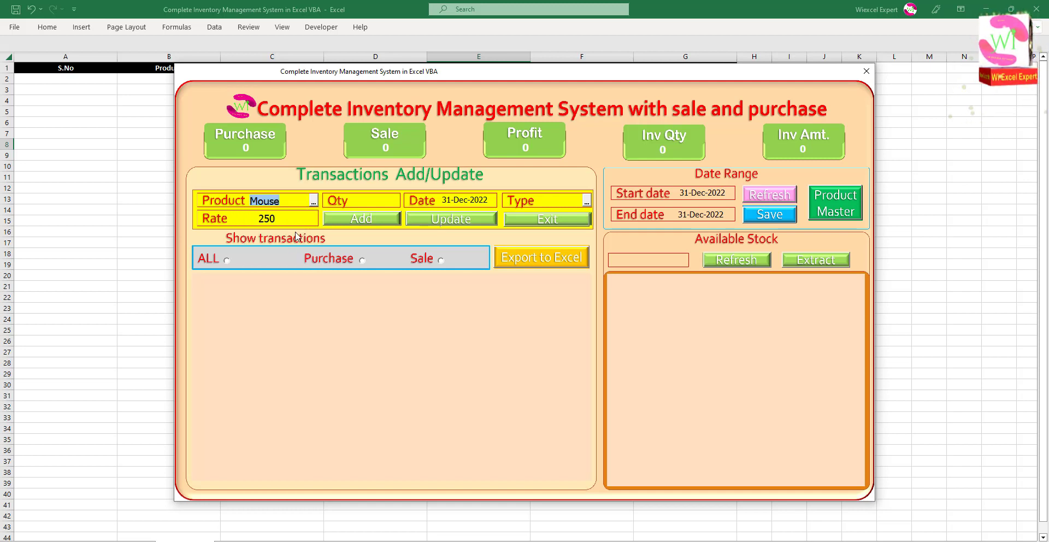
{"action": "left_click", "coordinate": [313, 201]}
{"action": "left_click", "coordinate": [295, 251]}
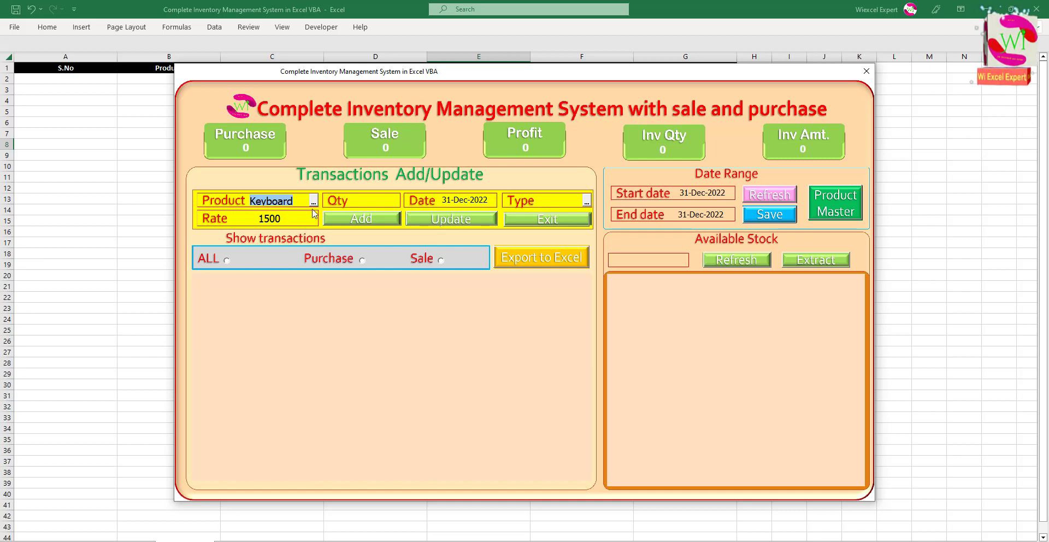
Try Sale then Purchase as type with Laptop (rate 15000), then clear and exit the form.
{"action": "left_click", "coordinate": [586, 200]}
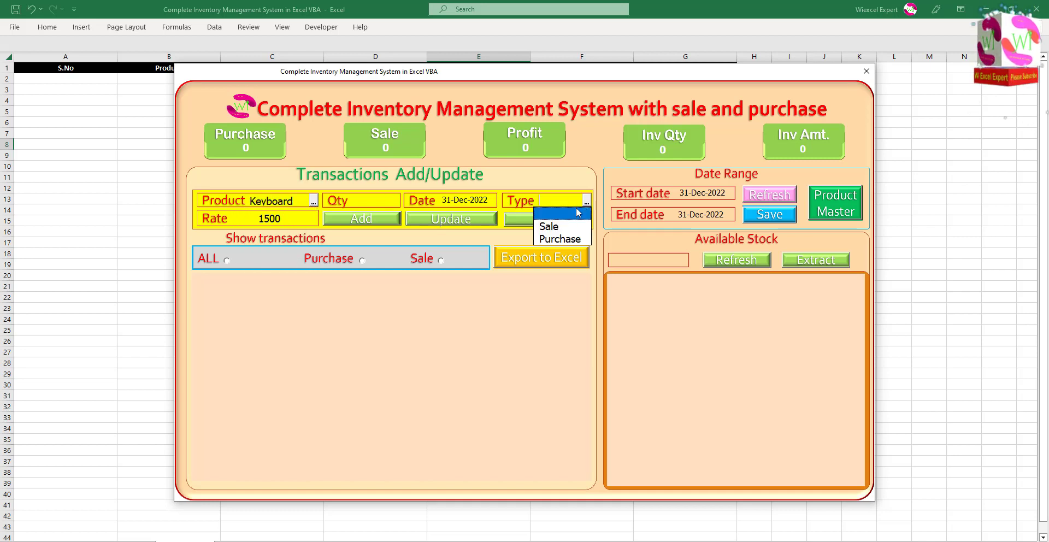
{"action": "left_click", "coordinate": [568, 226]}
{"action": "left_click", "coordinate": [586, 201]}
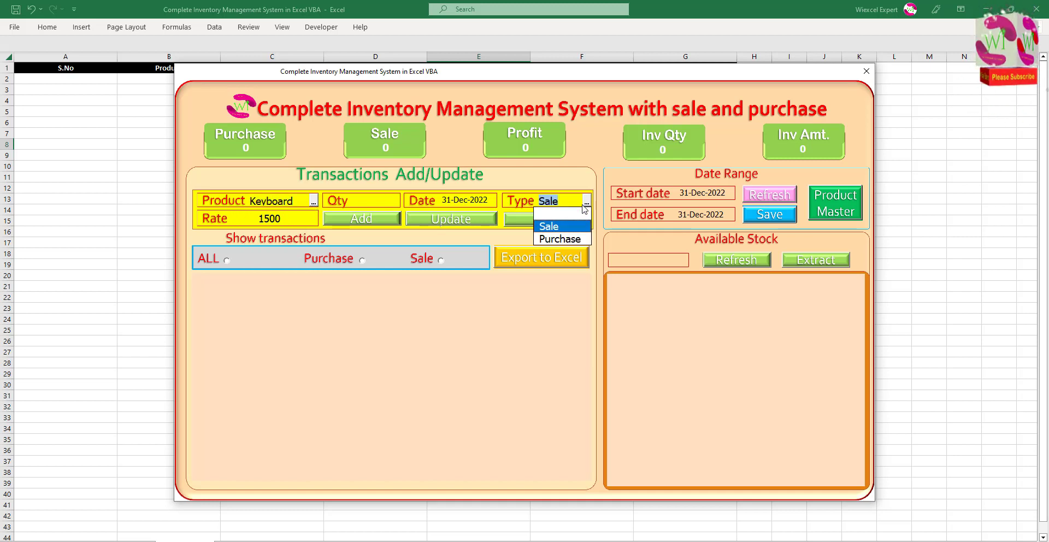
{"action": "left_click", "coordinate": [573, 238]}
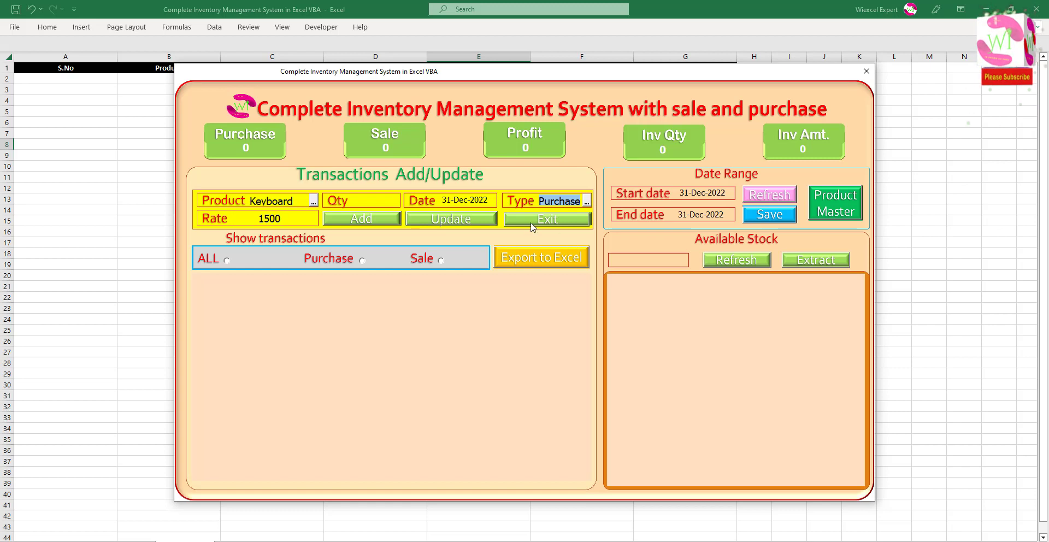
{"action": "left_click", "coordinate": [313, 201]}
{"action": "left_click", "coordinate": [296, 265]}
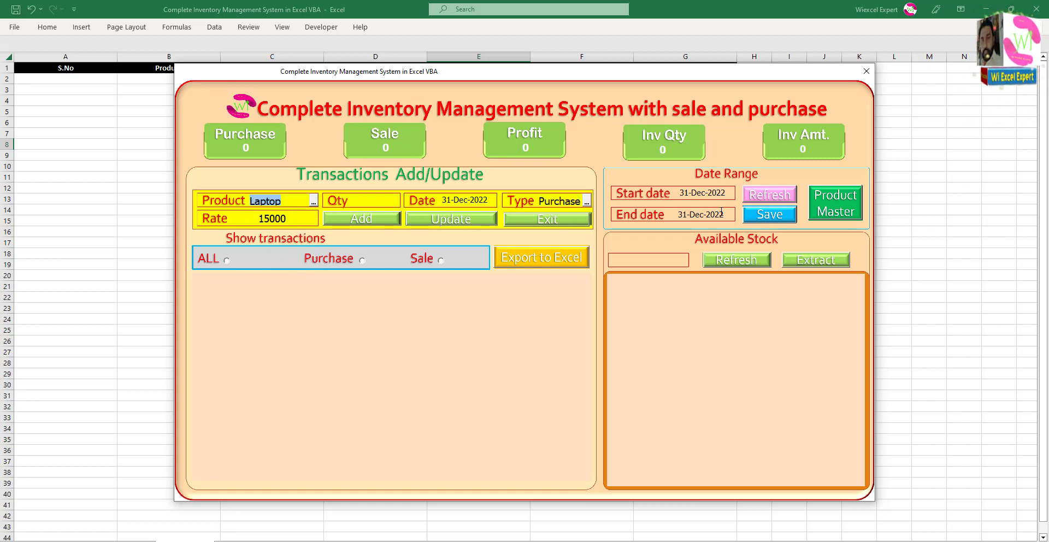
{"action": "left_click", "coordinate": [777, 196]}
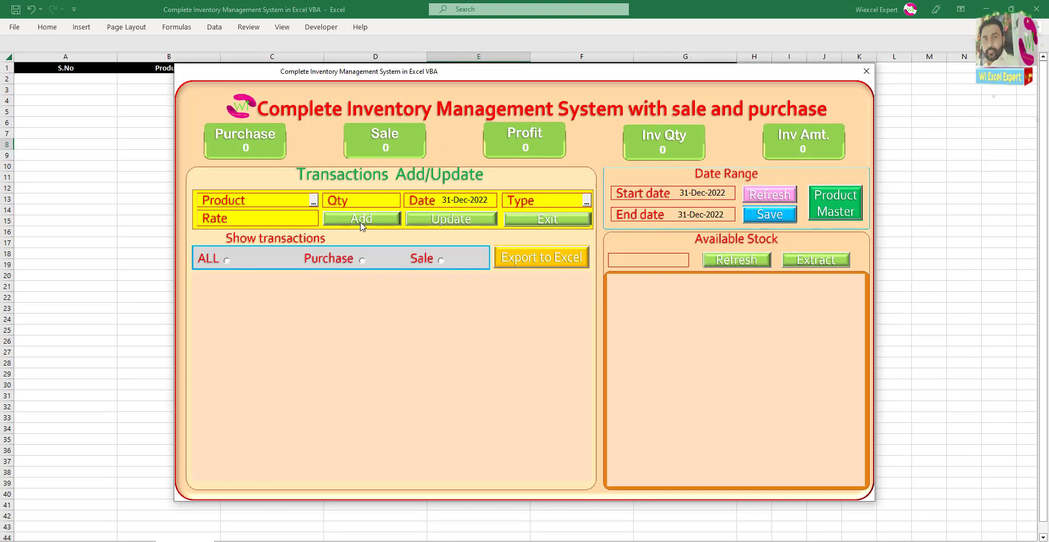
{"action": "left_click", "coordinate": [543, 219]}
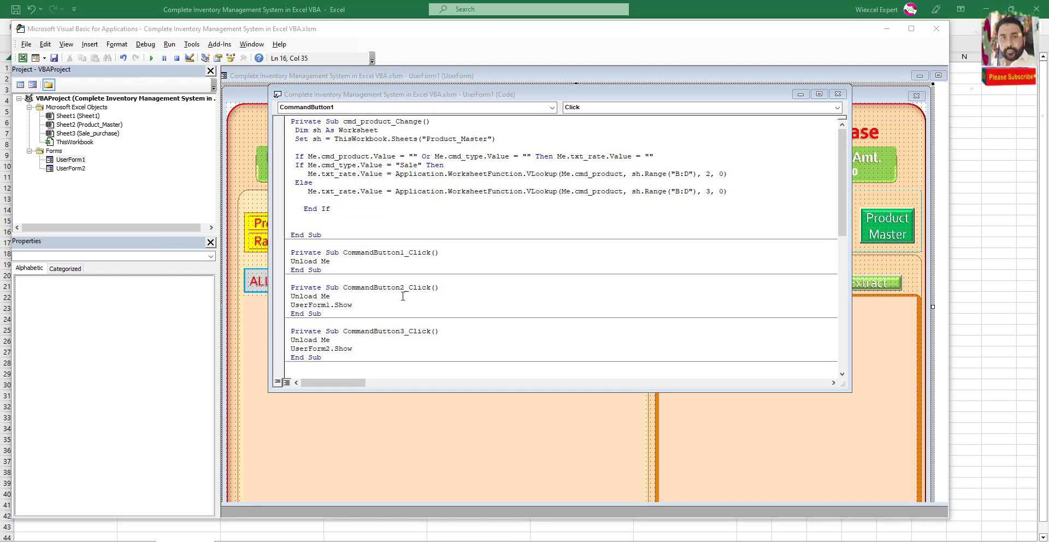
Copy the cmd_product_Change lookup code and paste it into a new cmd_type_Change handler.
{"action": "left_click_drag", "start_coordinate": [295, 130], "coordinate": [364, 206]}
{"action": "key", "text": "ctrl+c"}
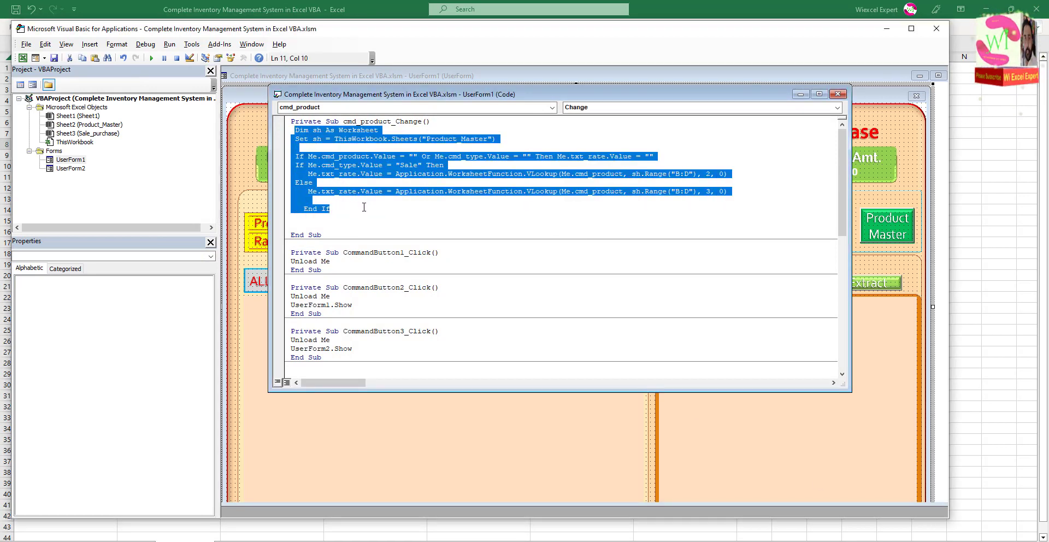
{"action": "left_click", "coordinate": [837, 95]}
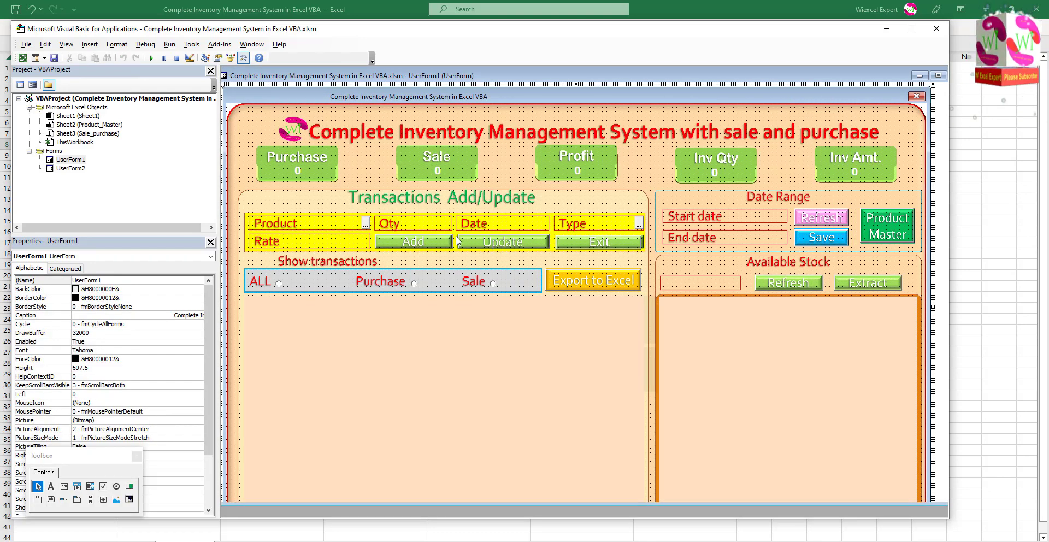
{"action": "left_click", "coordinate": [597, 226]}
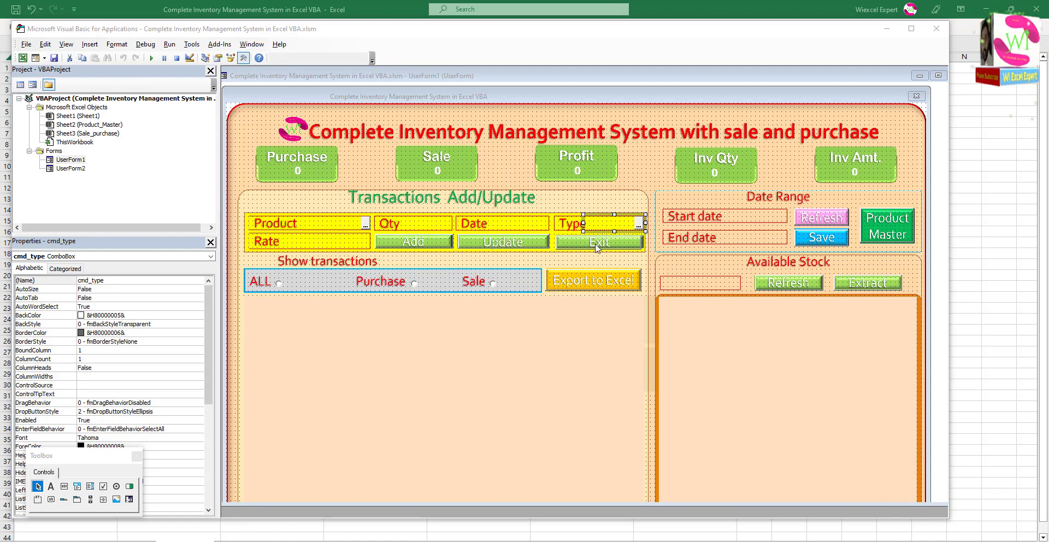
{"action": "double_click", "coordinate": [619, 227]}
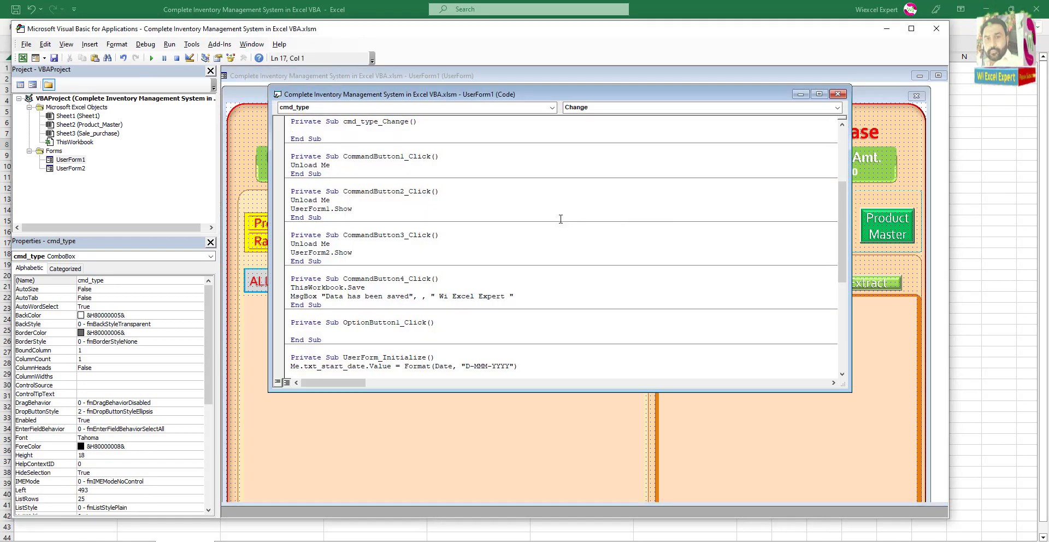
{"action": "key", "text": "ctrl+v"}
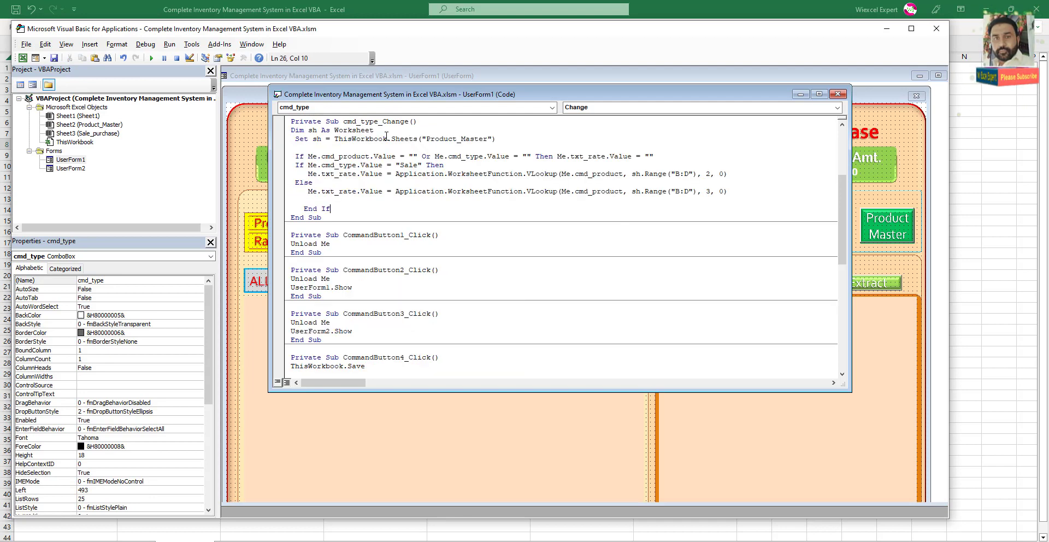
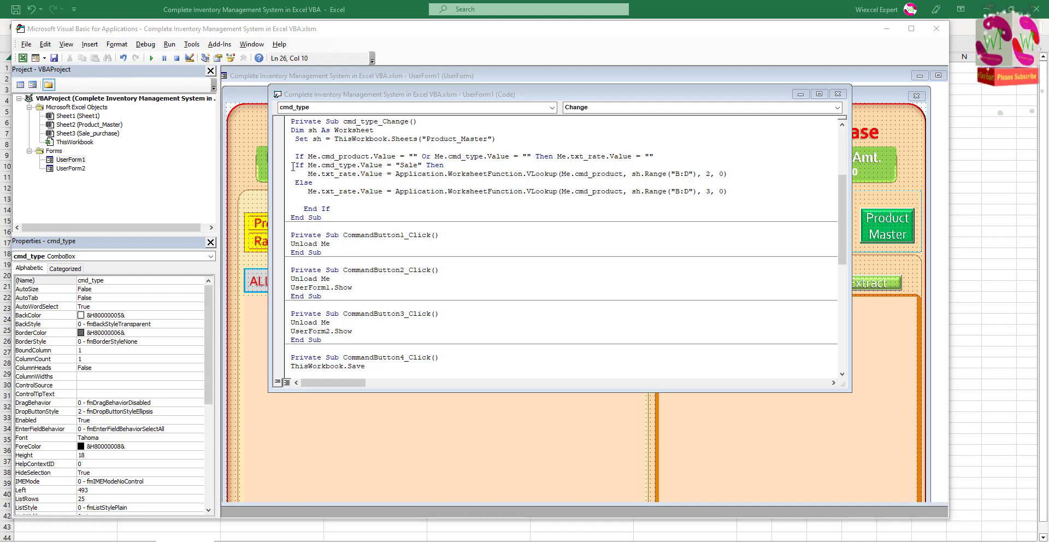
Paste the Sale condition after Else in cmd_type_Change, making it ElseIf Me.cmd_type.Value = "Purchase" Then.
{"action": "left_click_drag", "start_coordinate": [293, 164], "coordinate": [444, 165]}
{"action": "key", "text": "ctrl+c"}
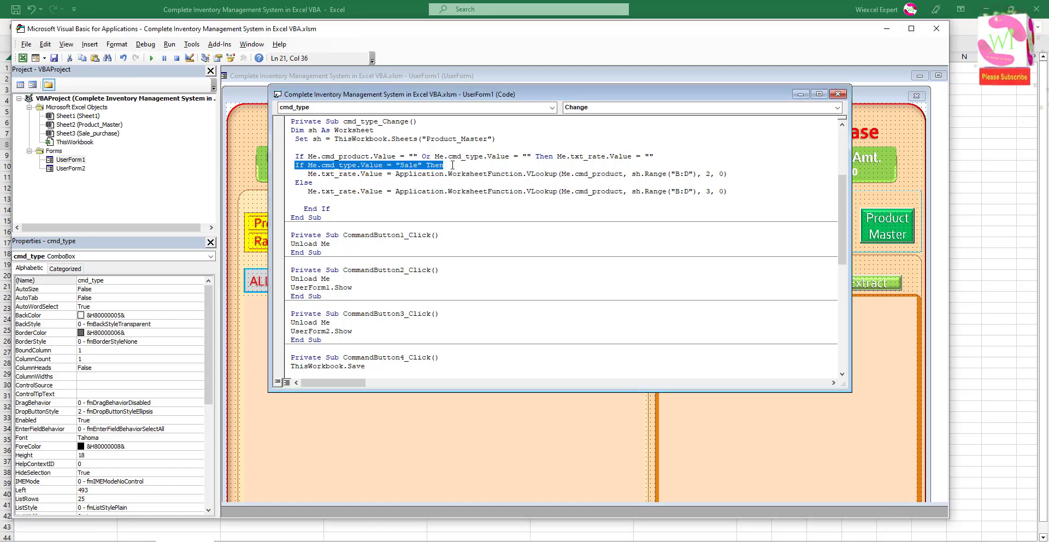
{"action": "left_click", "coordinate": [312, 182]}
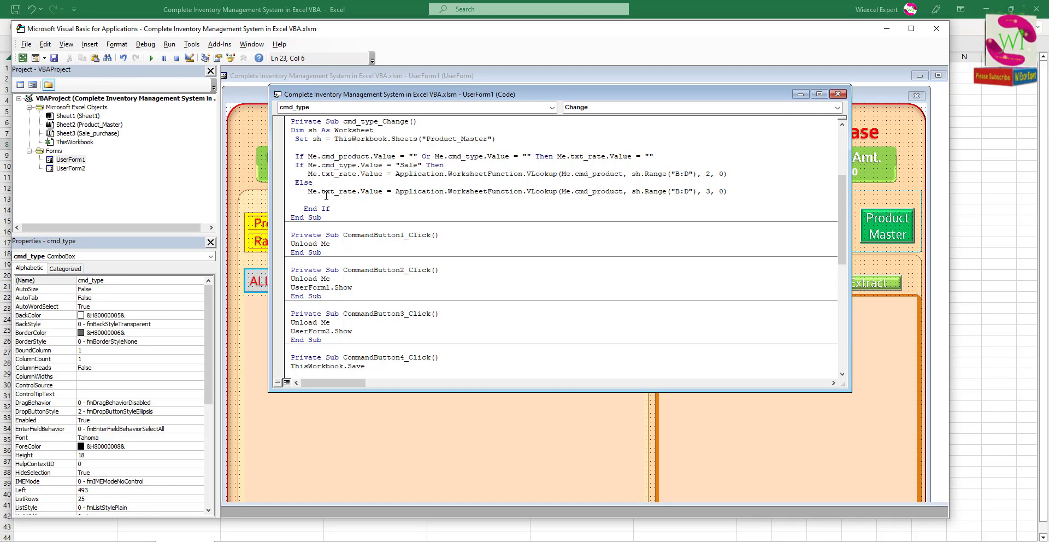
{"action": "key", "text": "ctrl+v"}
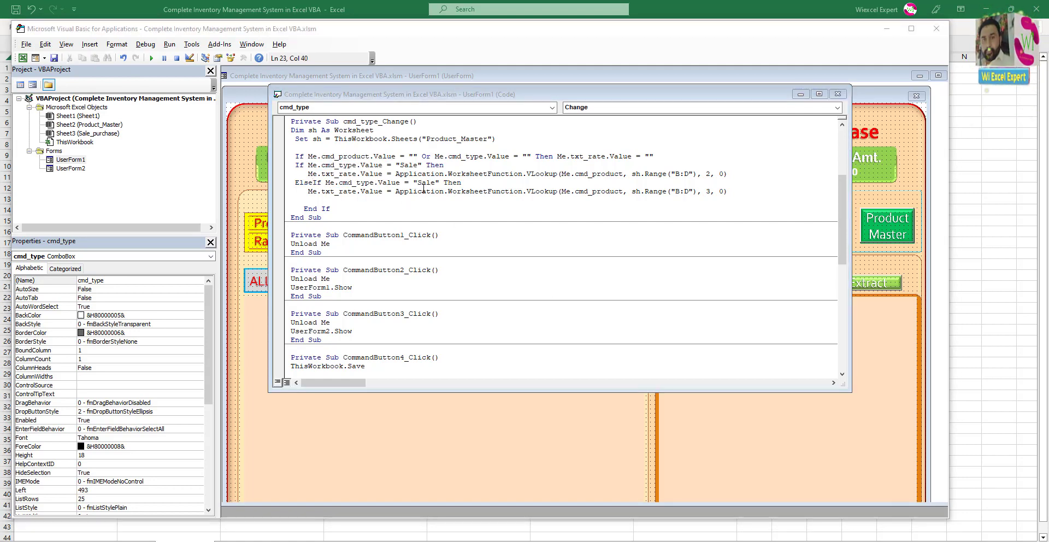
{"action": "left_click_drag", "start_coordinate": [419, 185], "coordinate": [431, 183]}
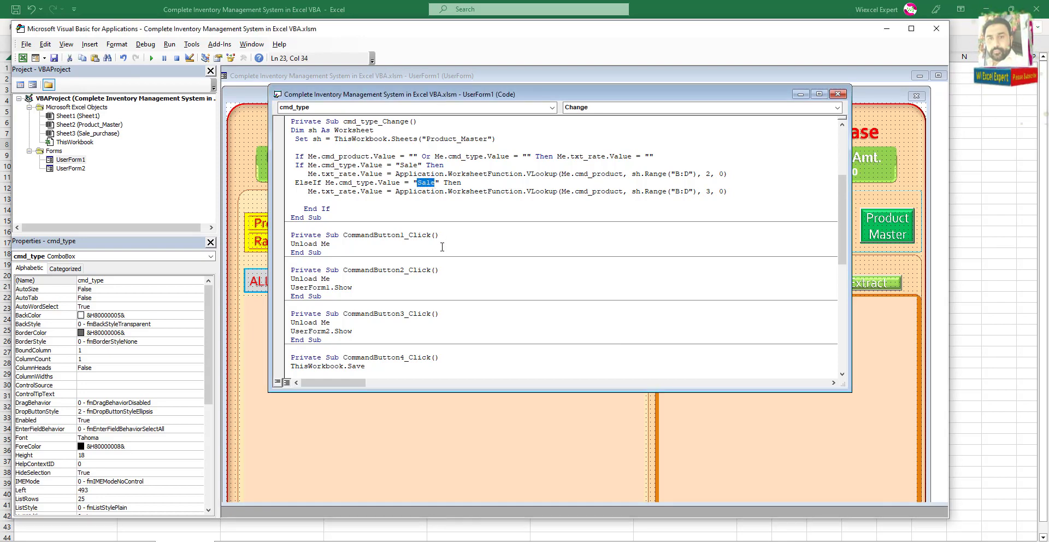
{"action": "type", "text": "Pur"}
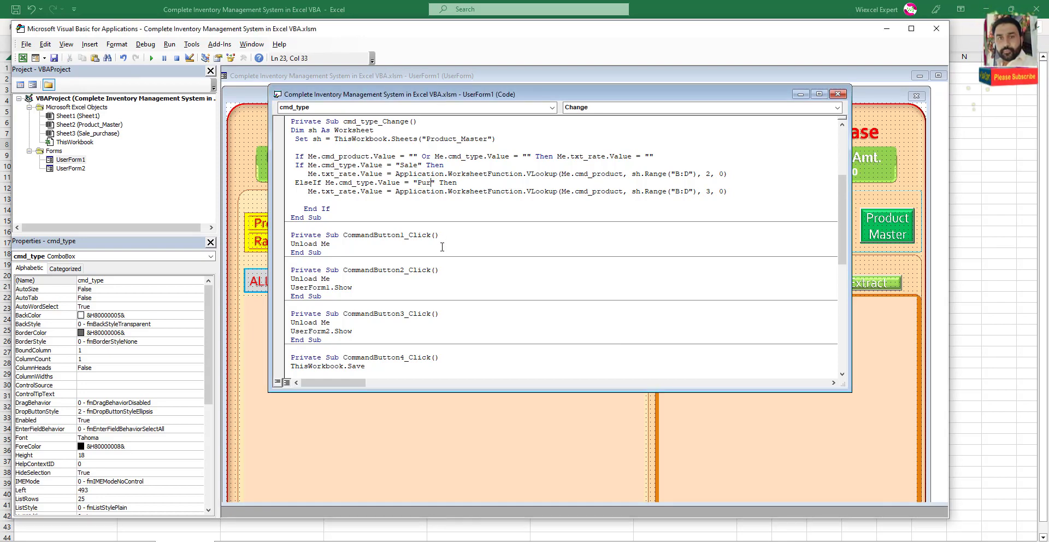
{"action": "type", "text": "chase"}
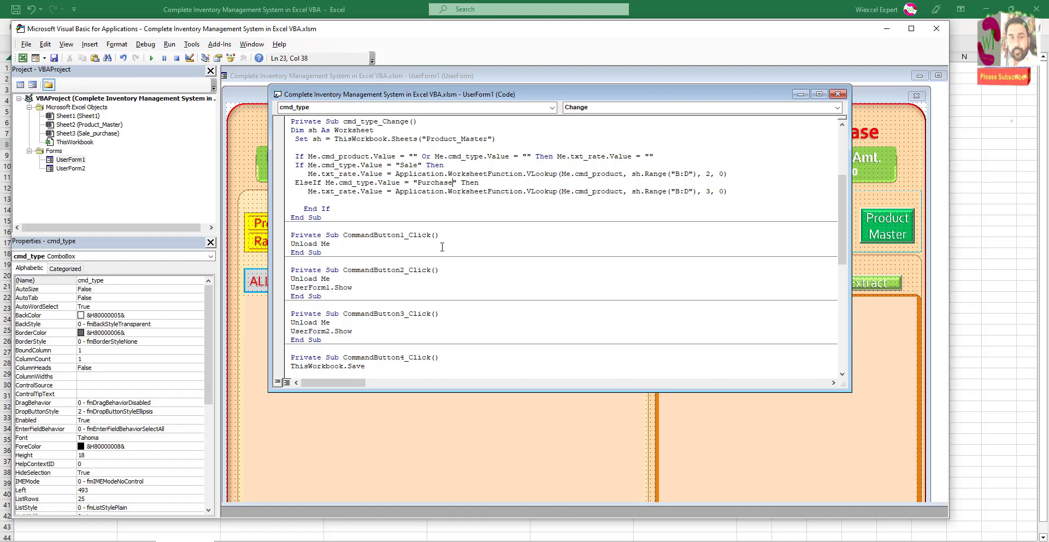
{"action": "left_click", "coordinate": [470, 244]}
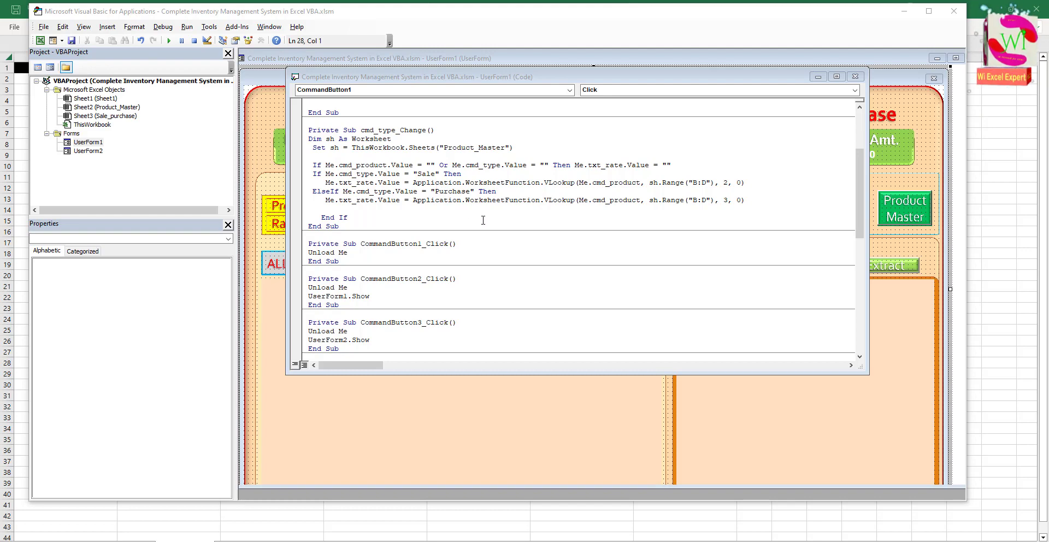
{"action": "left_click", "coordinate": [483, 220]}
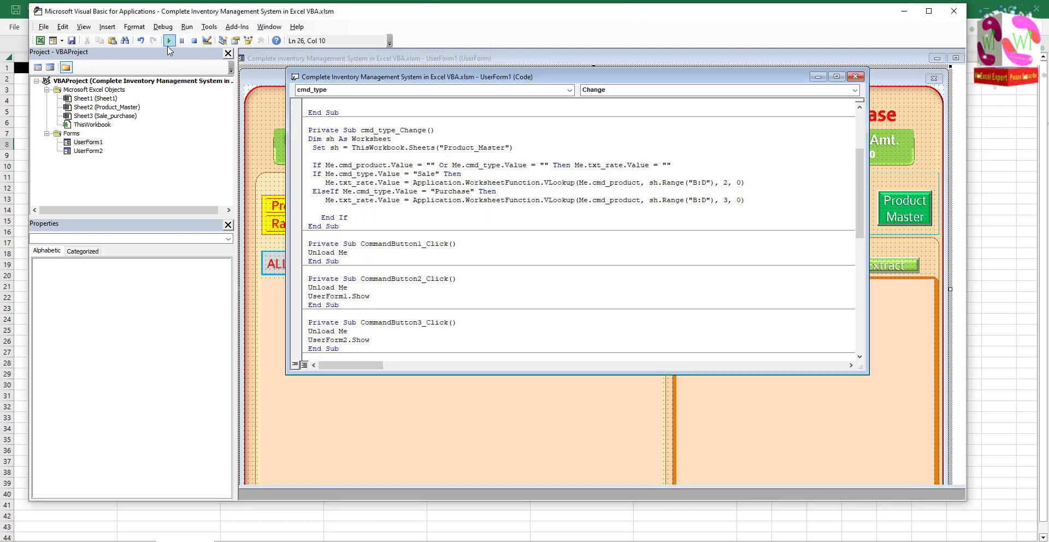
Run the form with product PC and check Rate: 2500 for Sale, 2000 for Purchase.
{"action": "left_click", "coordinate": [169, 41]}
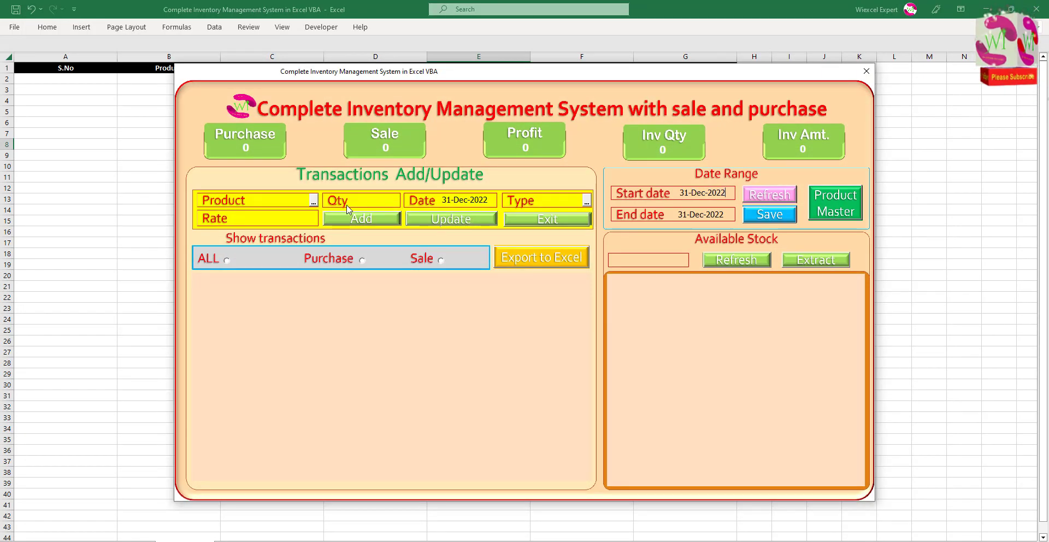
{"action": "left_click", "coordinate": [312, 202]}
{"action": "left_click", "coordinate": [296, 225]}
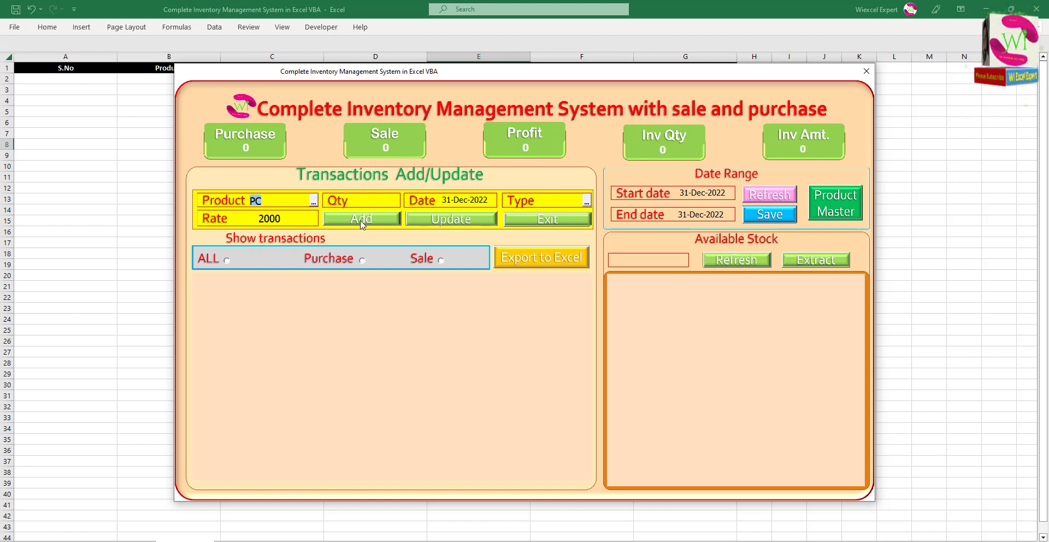
{"action": "left_click", "coordinate": [586, 206]}
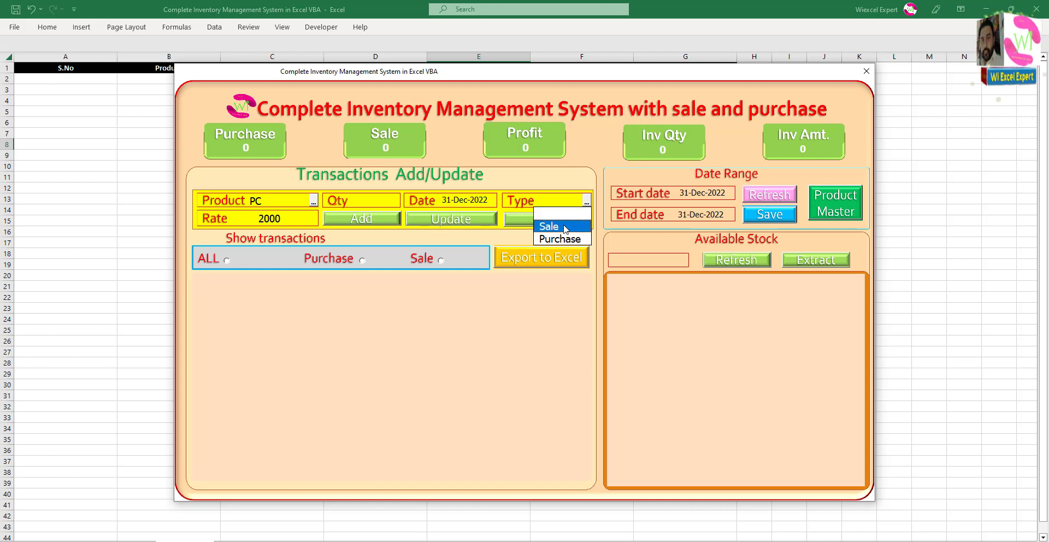
{"action": "left_click", "coordinate": [547, 218]}
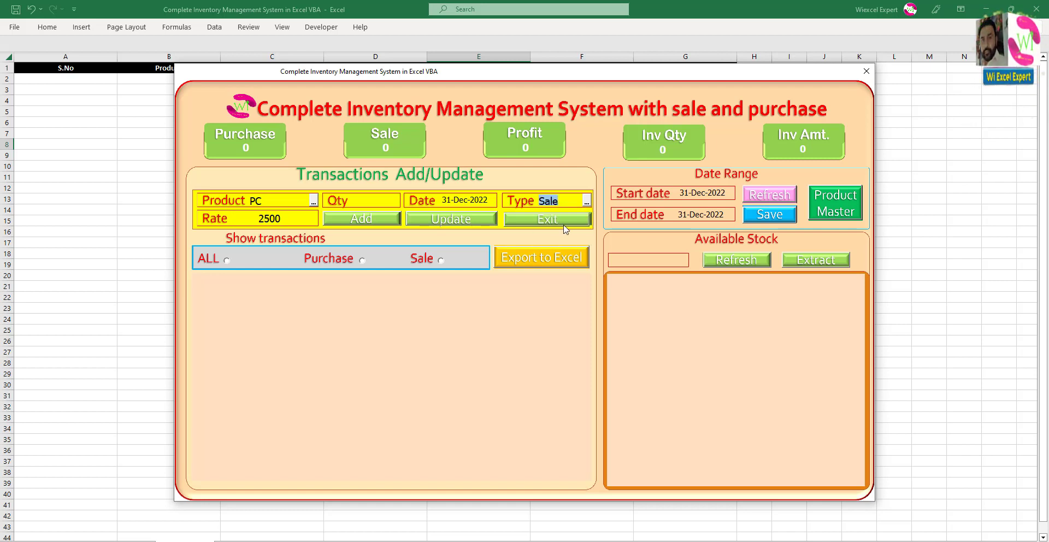
{"action": "left_click", "coordinate": [588, 202]}
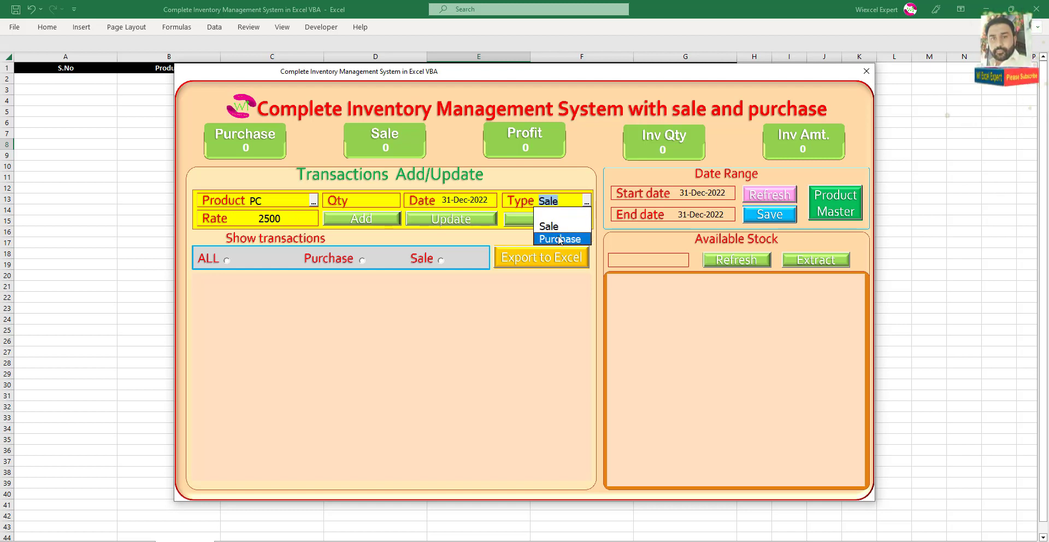
{"action": "left_click", "coordinate": [560, 236]}
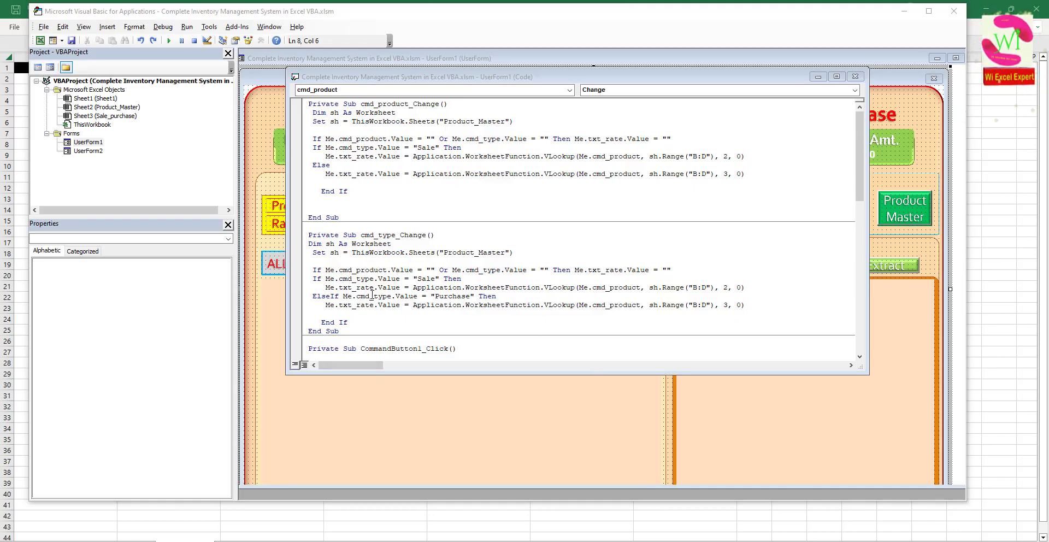
Paste the ElseIf ... "Purchase" Then condition over Else in cmd_product_Change.
{"action": "left_click_drag", "start_coordinate": [331, 296], "coordinate": [495, 298]}
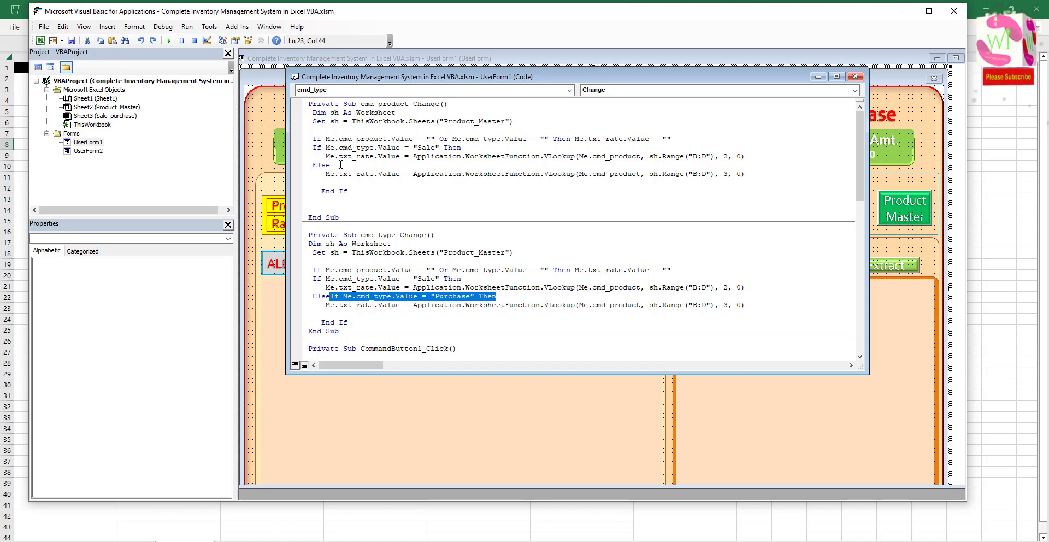
{"action": "left_click", "coordinate": [363, 166]}
{"action": "type", "text": "If Me.cmd_type.Value = \"Purchase\" Then"}
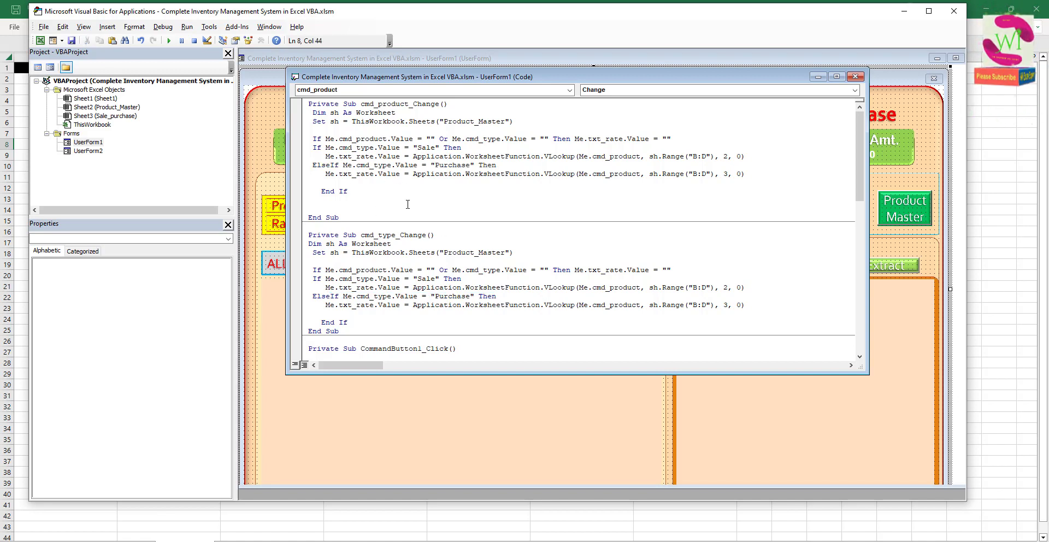
{"action": "left_click", "coordinate": [407, 204]}
{"action": "left_click", "coordinate": [264, 120]}
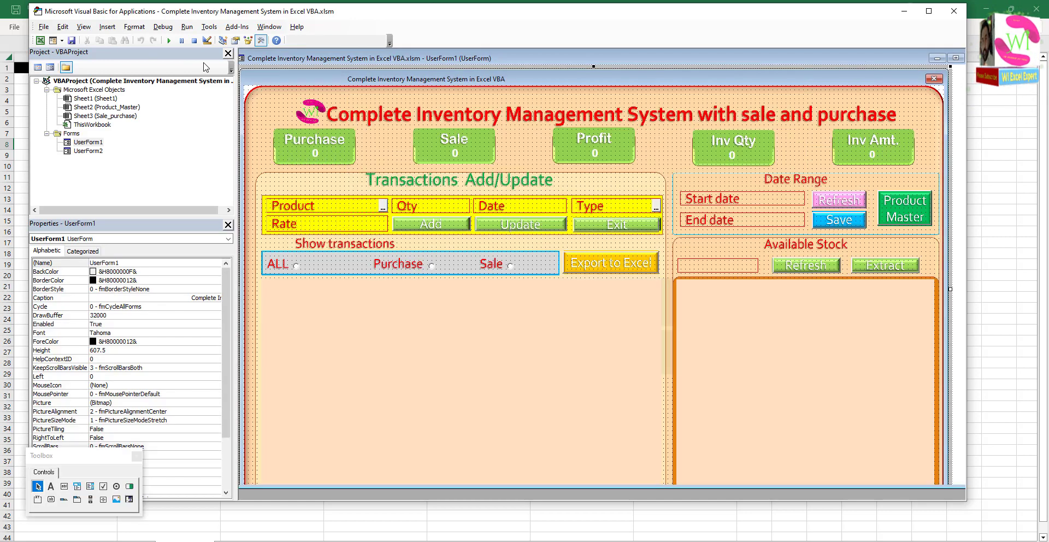
Run the form with PC and confirm Sale gives 2500 and Purchase gives 2000, then close it.
{"action": "left_click", "coordinate": [169, 40]}
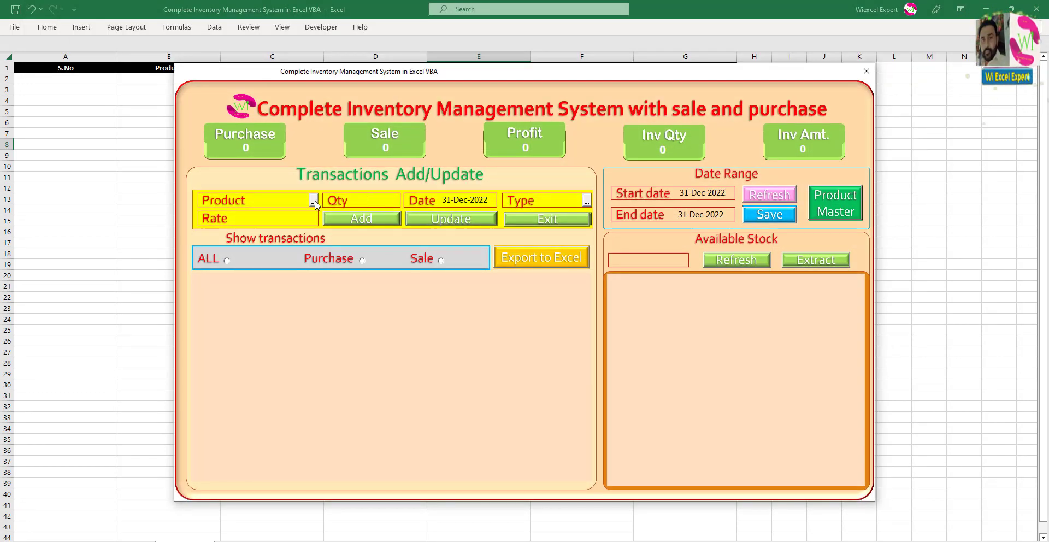
{"action": "left_click", "coordinate": [314, 202]}
{"action": "left_click", "coordinate": [282, 229]}
{"action": "key", "text": "Tab"}
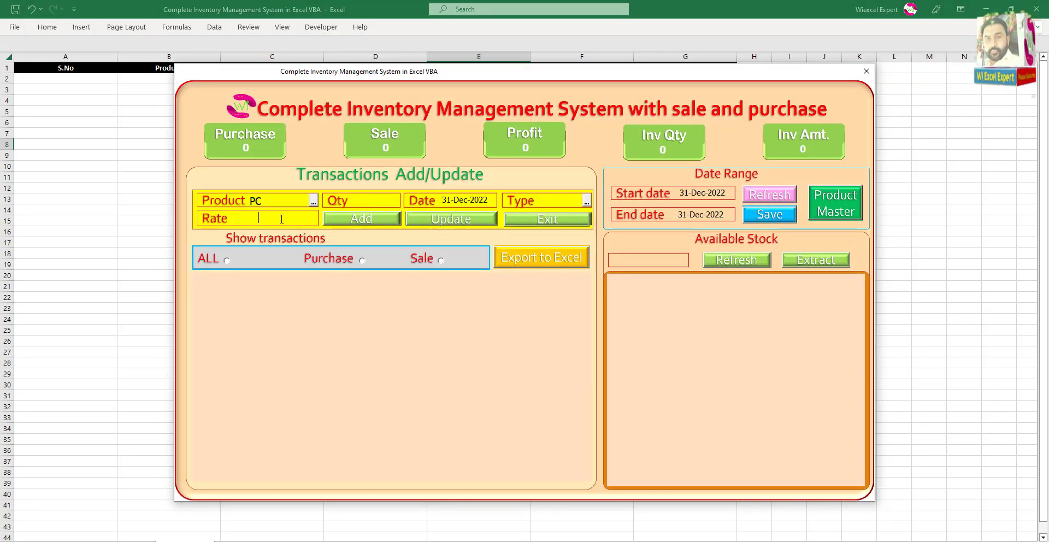
{"action": "left_click", "coordinate": [586, 202]}
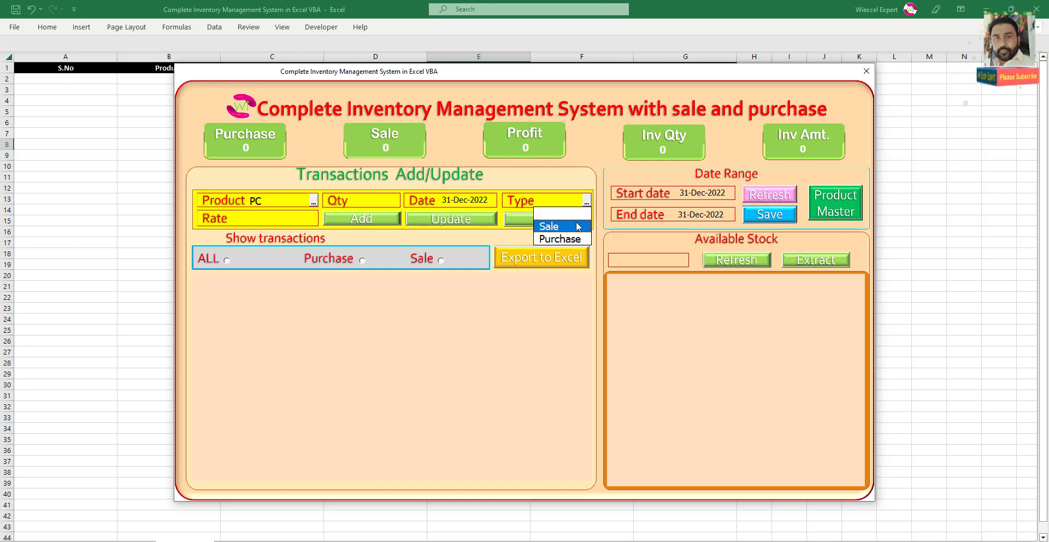
{"action": "left_click", "coordinate": [576, 224]}
{"action": "left_click", "coordinate": [586, 202]}
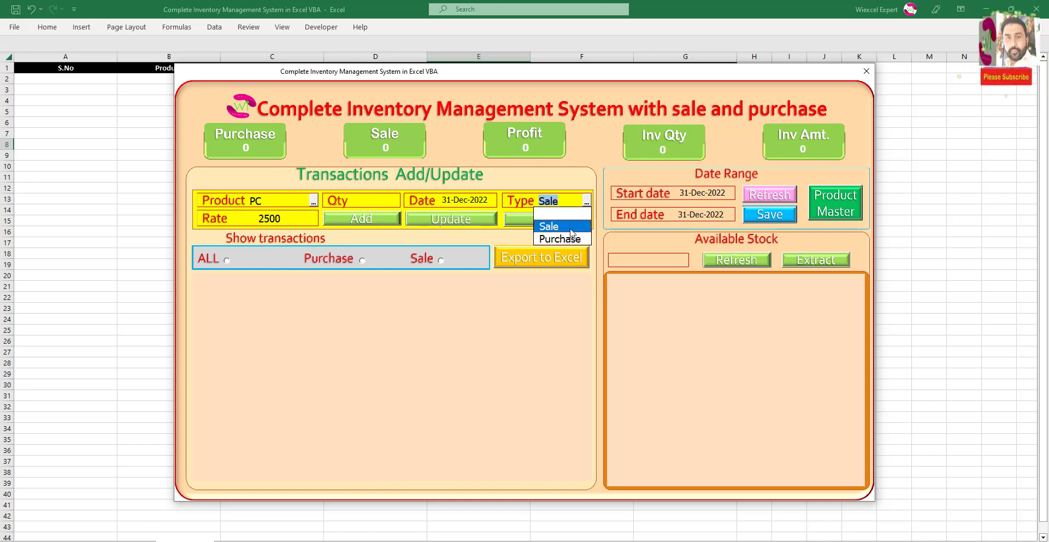
{"action": "left_click", "coordinate": [571, 237]}
{"action": "left_click", "coordinate": [568, 221]}
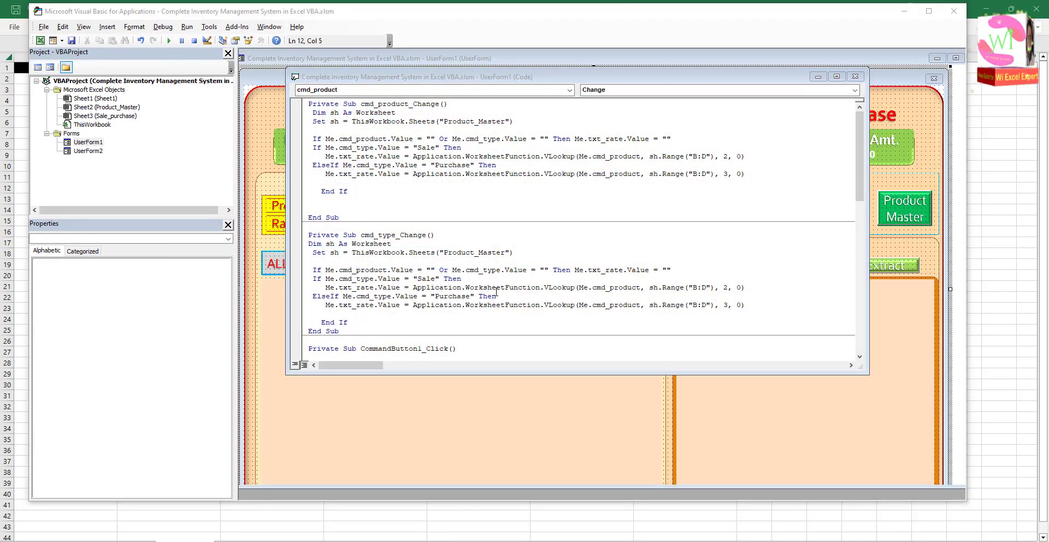
Rerun the form with Mouse as a Sale, confirm Rate 350, and close it.
{"action": "left_click", "coordinate": [267, 118]}
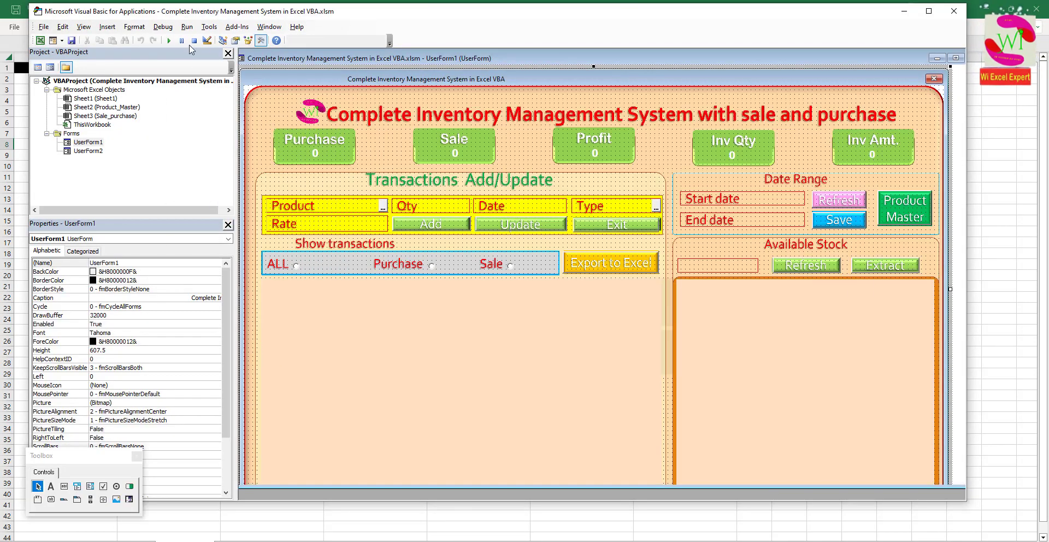
{"action": "left_click", "coordinate": [169, 40]}
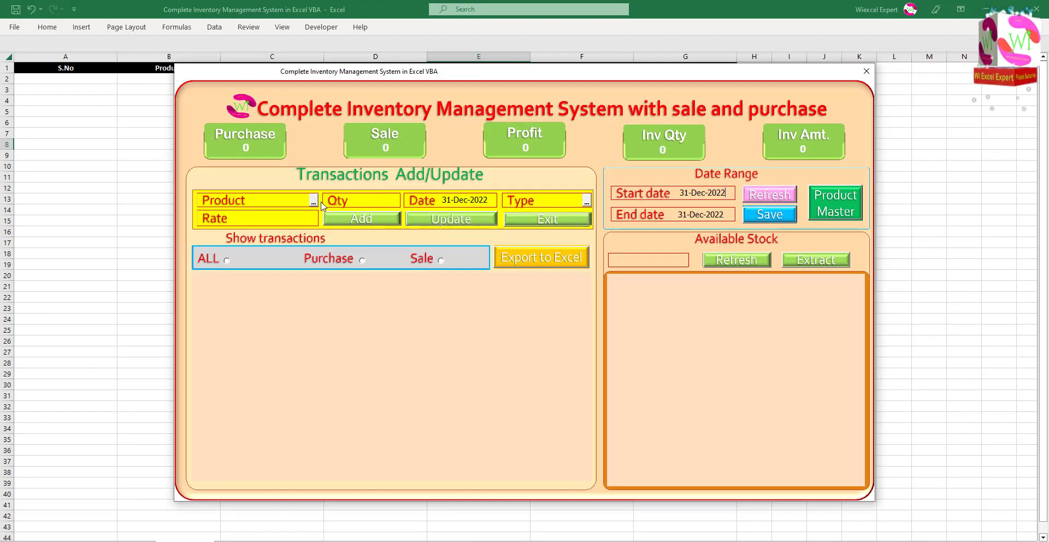
{"action": "left_click", "coordinate": [313, 201]}
{"action": "left_click", "coordinate": [265, 236]}
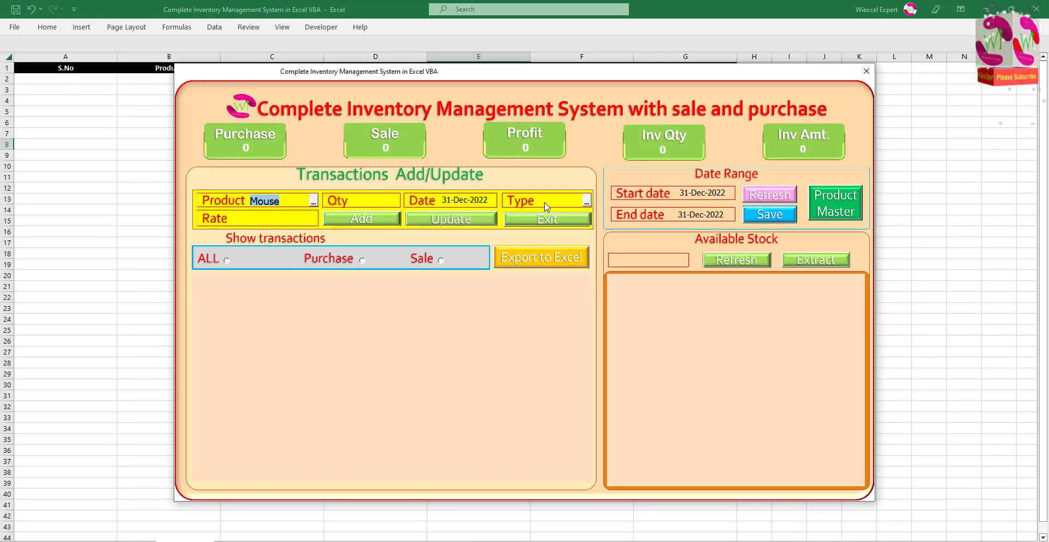
{"action": "left_click", "coordinate": [588, 201]}
{"action": "left_click", "coordinate": [556, 224]}
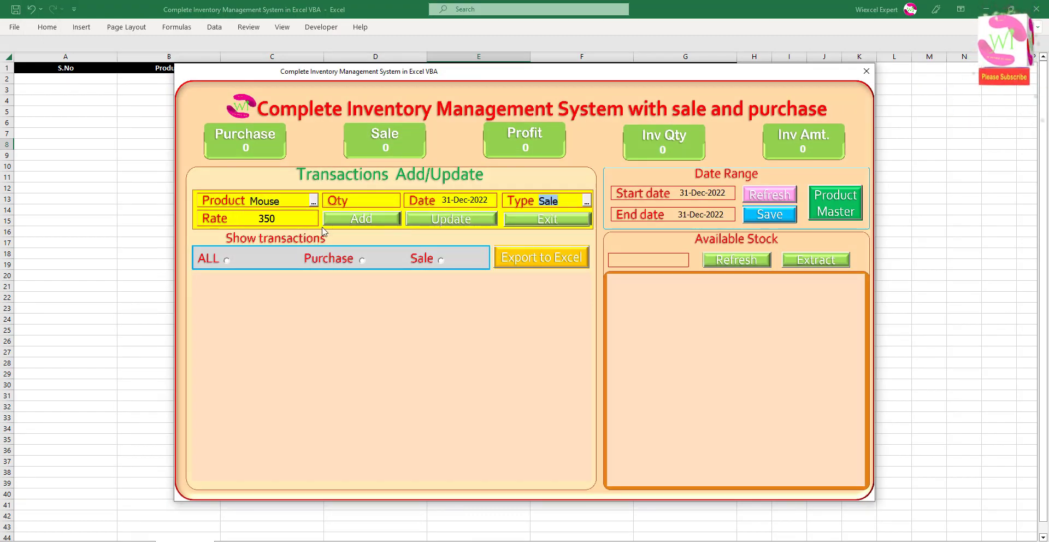
{"action": "left_click", "coordinate": [291, 218]}
{"action": "key", "text": "Home"}
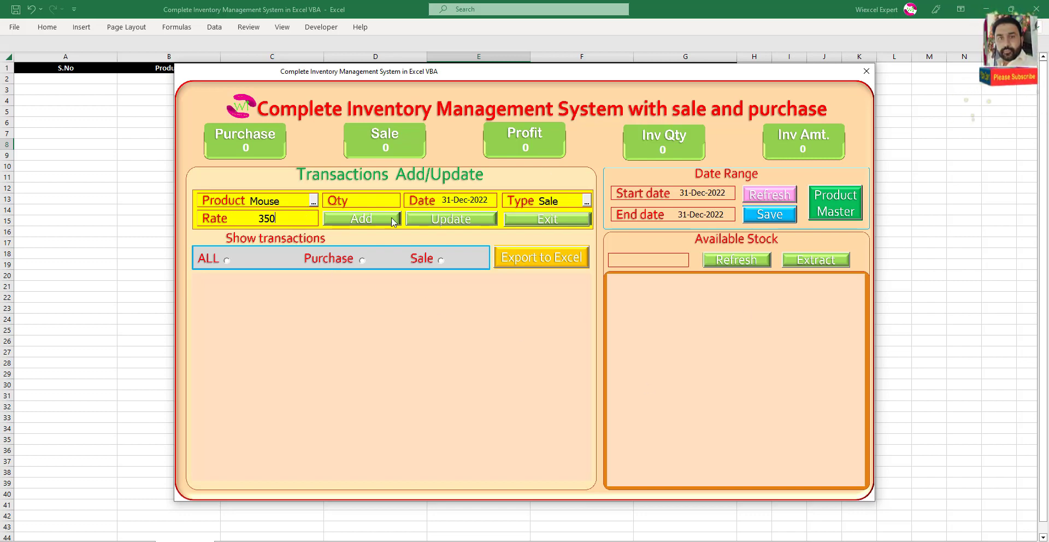
{"action": "left_click", "coordinate": [552, 221]}
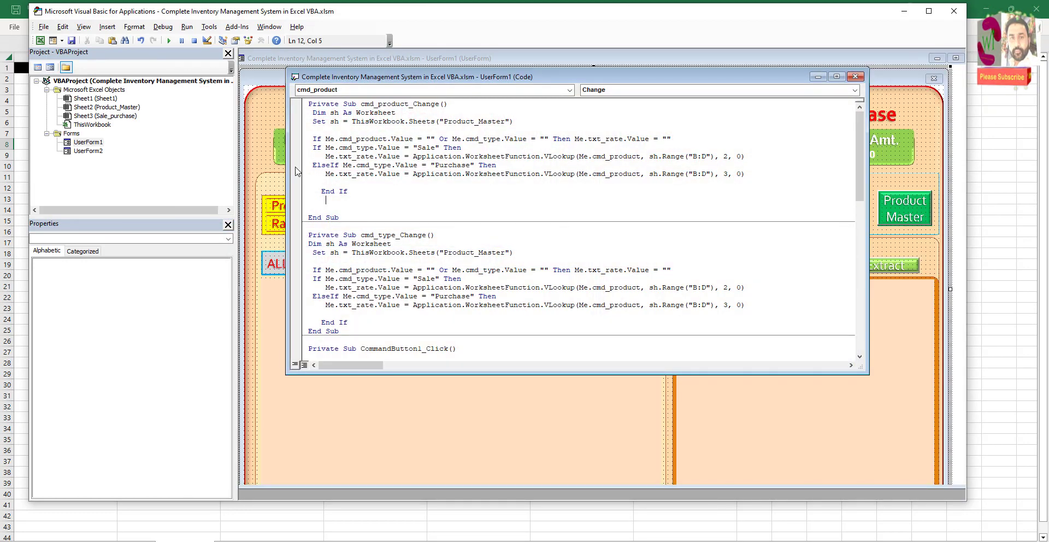
Set the txt_rate box's Enabled property to False and run the form.
{"action": "left_click", "coordinate": [259, 131]}
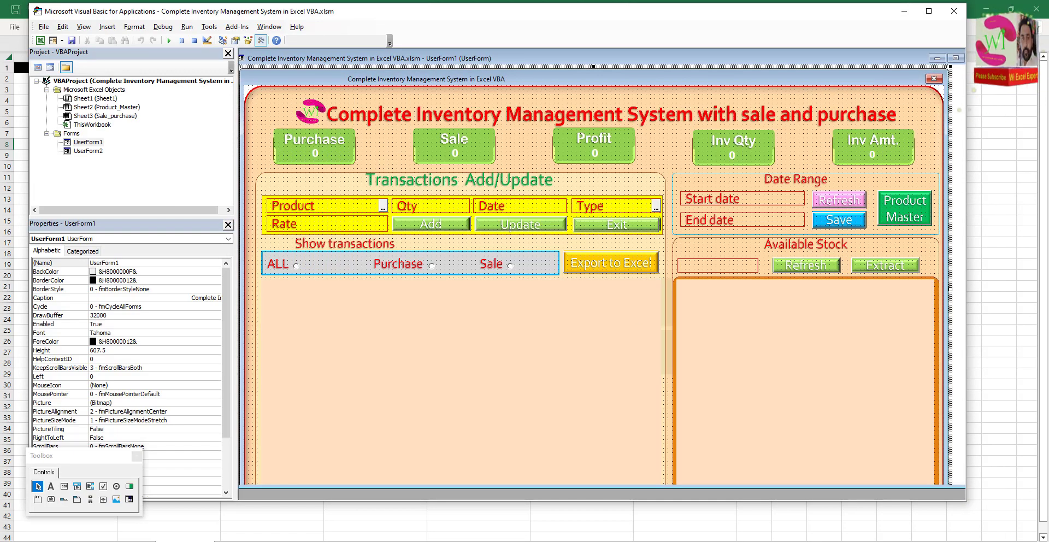
{"action": "key", "text": "F5"}
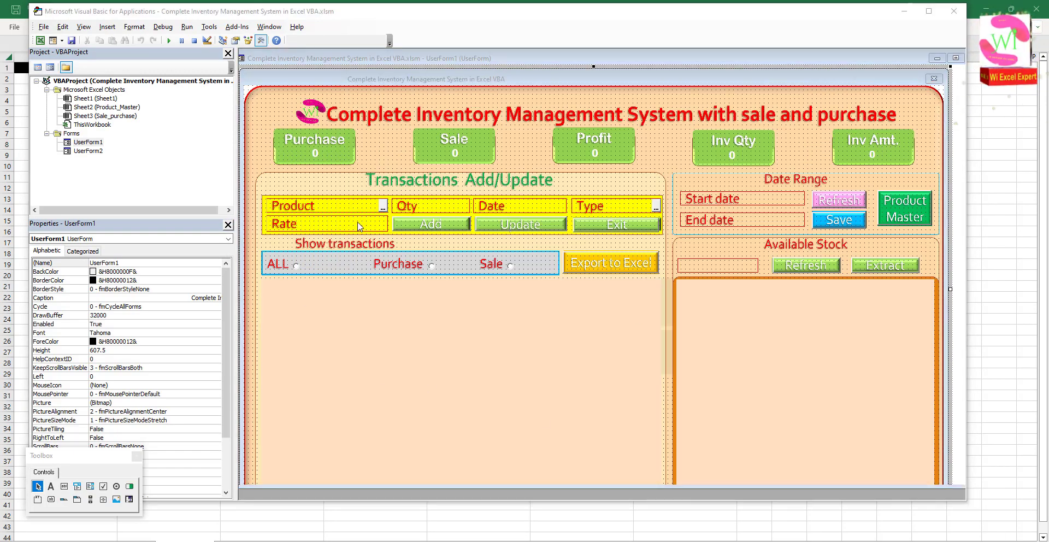
{"action": "left_click", "coordinate": [361, 225]}
{"action": "key", "text": "F5"}
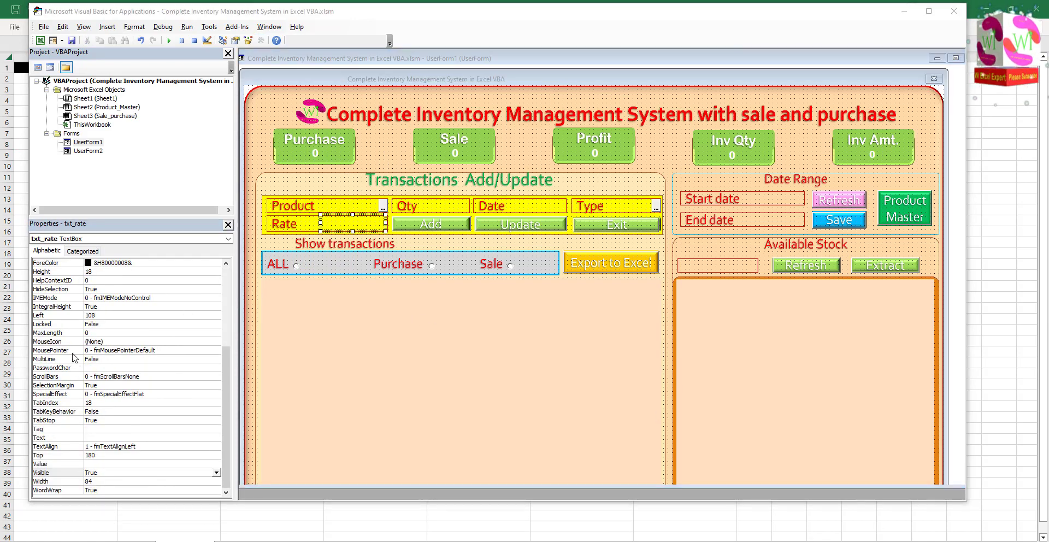
{"action": "scroll", "coordinate": [59, 333], "scroll_direction": "up", "scroll_amount": 1}
{"action": "scroll", "coordinate": [59, 333], "scroll_direction": "up", "scroll_amount": 3}
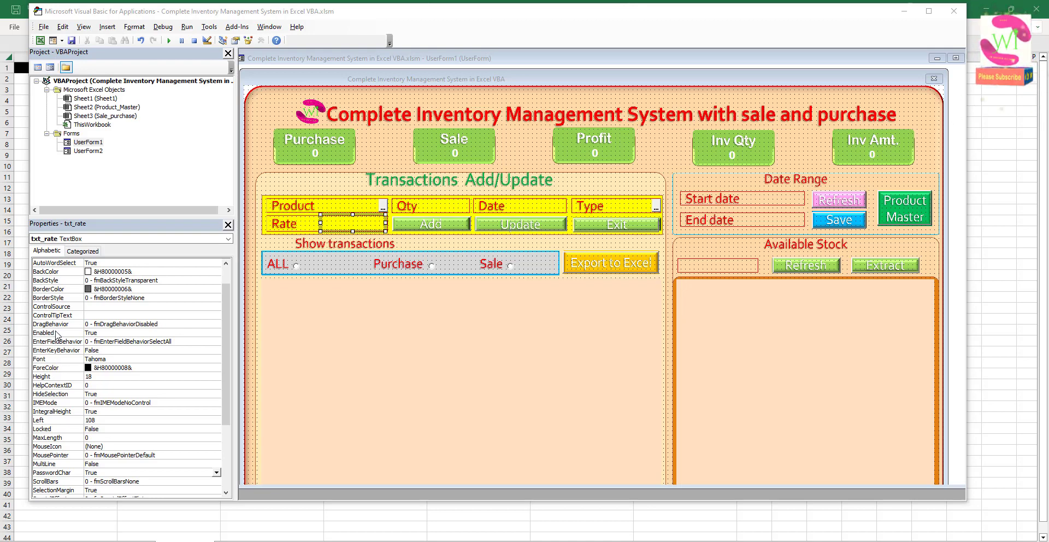
{"action": "left_click", "coordinate": [143, 334]}
{"action": "left_click", "coordinate": [216, 333]}
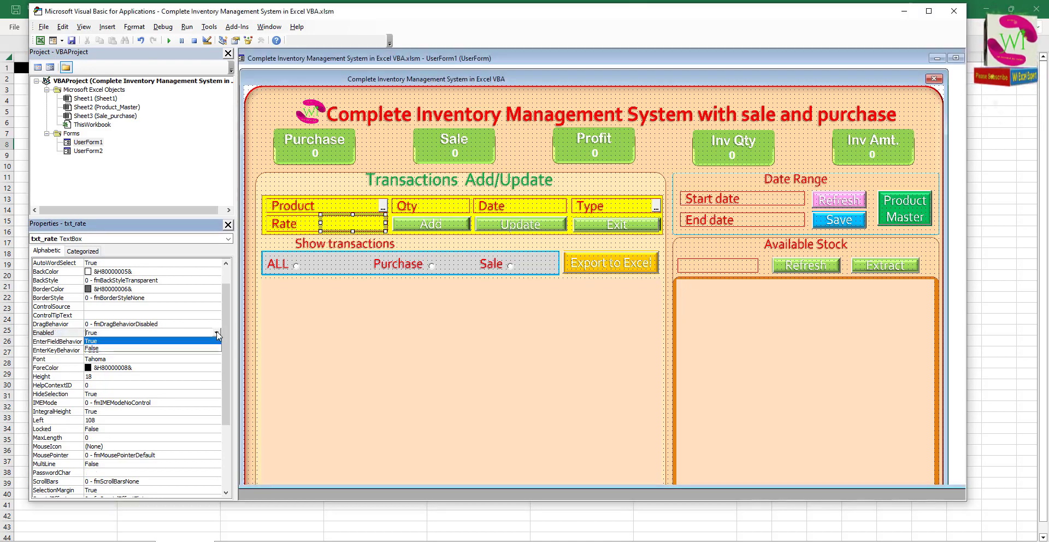
{"action": "left_click", "coordinate": [158, 350]}
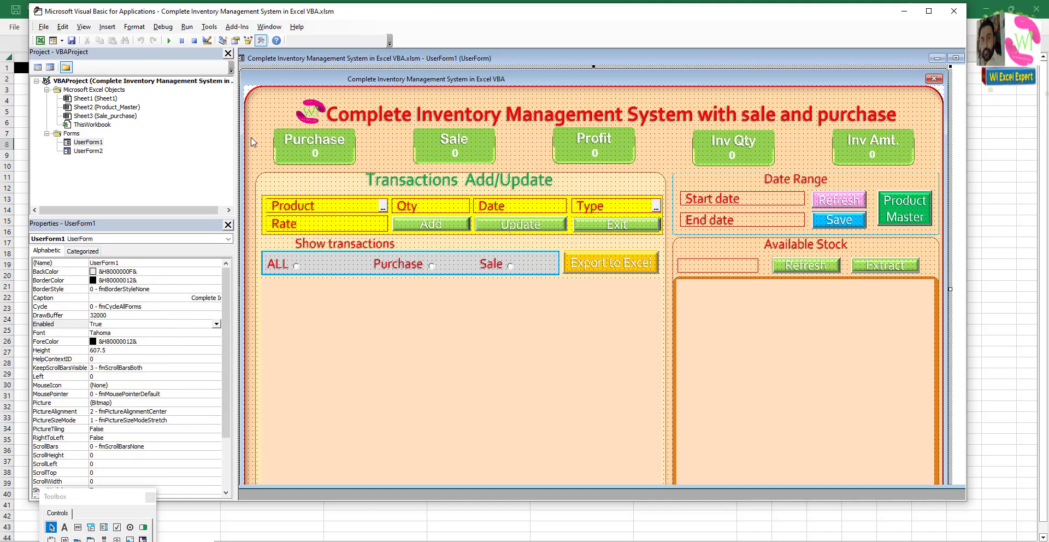
{"action": "left_click", "coordinate": [170, 41]}
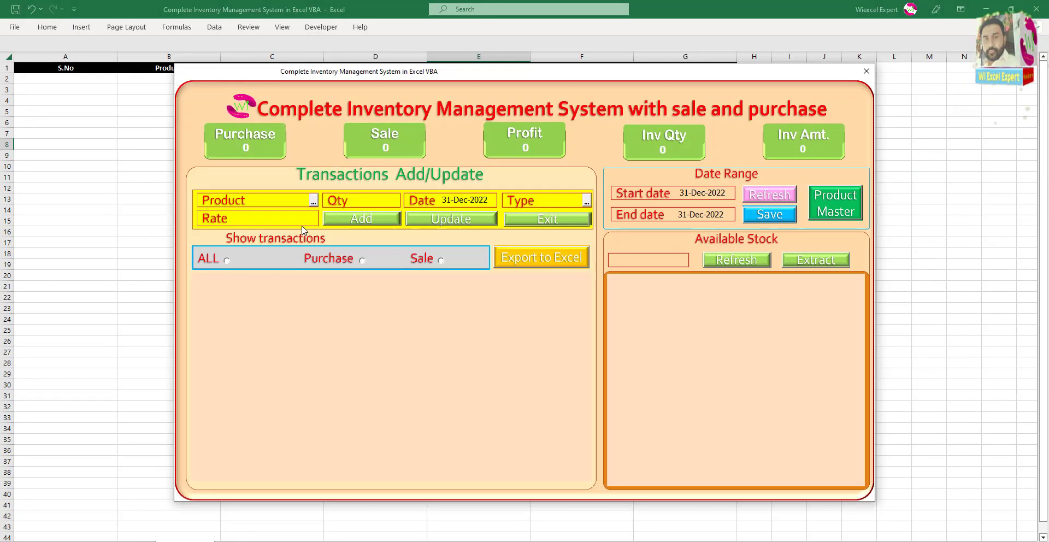
Choose PC and Sale, confirm the greyed Rate shows 2500, and close the form.
{"action": "left_click", "coordinate": [313, 201]}
{"action": "left_click", "coordinate": [272, 232]}
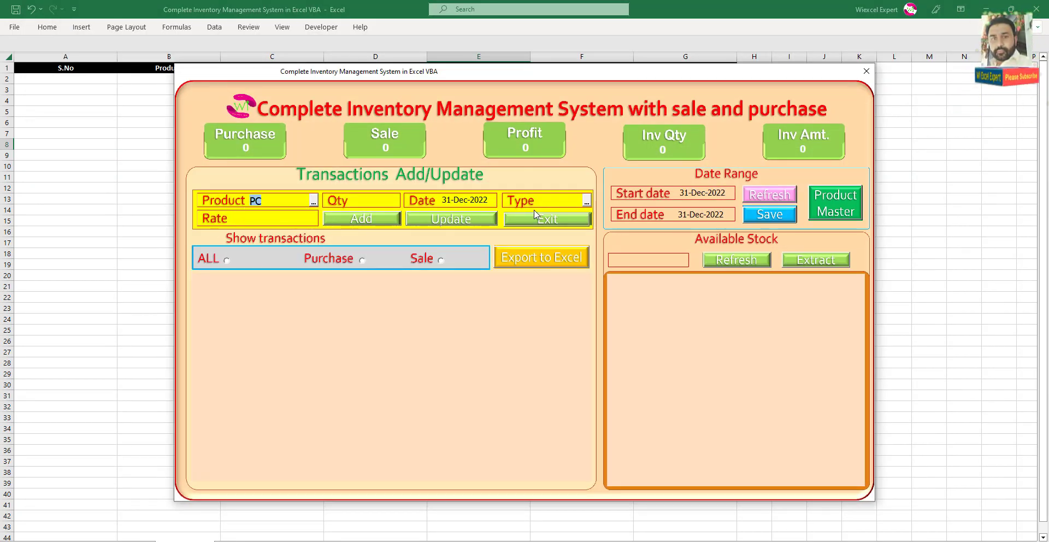
{"action": "left_click", "coordinate": [563, 202]}
{"action": "left_click", "coordinate": [548, 225]}
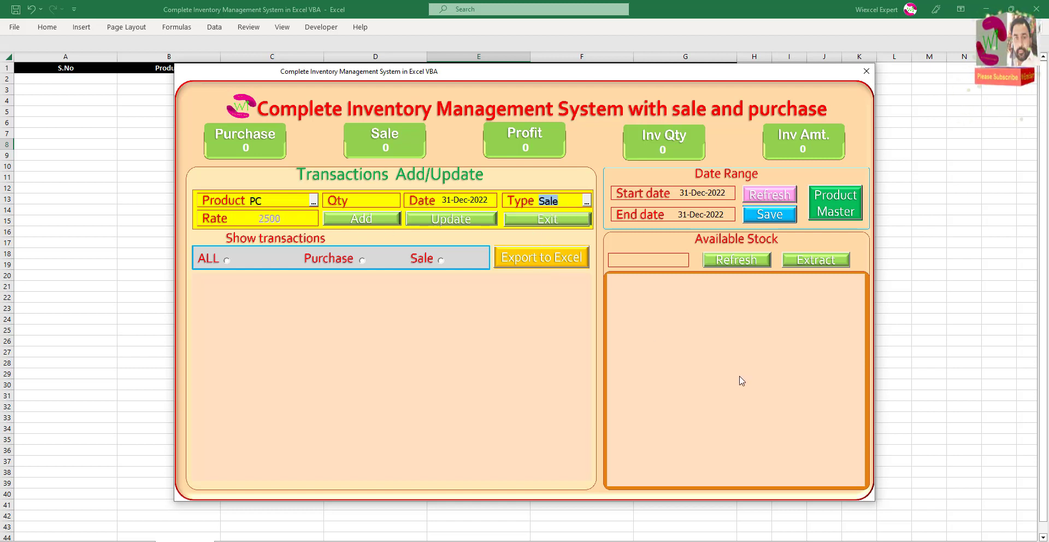
{"action": "left_click", "coordinate": [561, 224]}
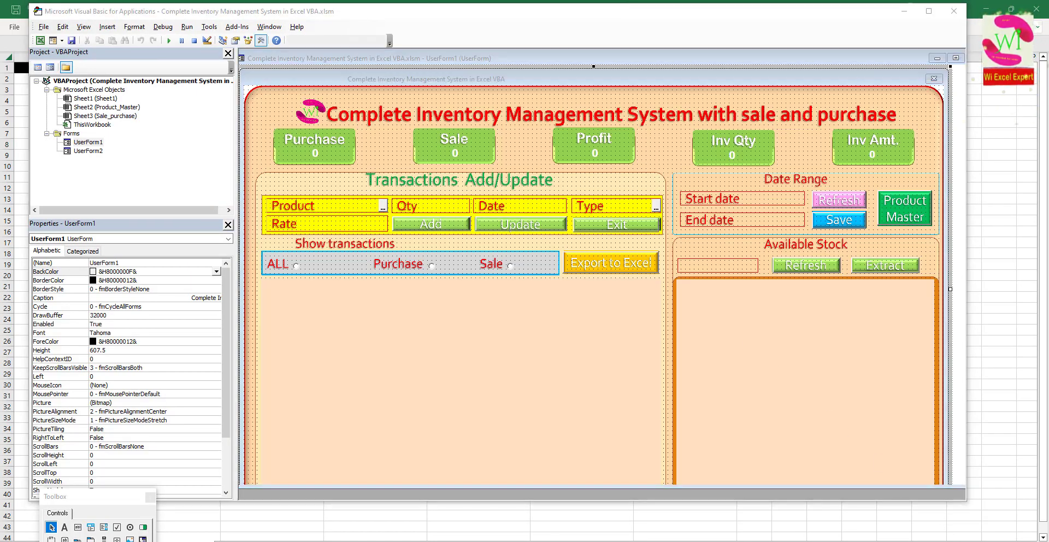
In the Add button's click code, write the If Me.cmd_product.Value = "" Then check.
{"action": "double_click", "coordinate": [437, 230]}
{"action": "type", "text": "'validat"}
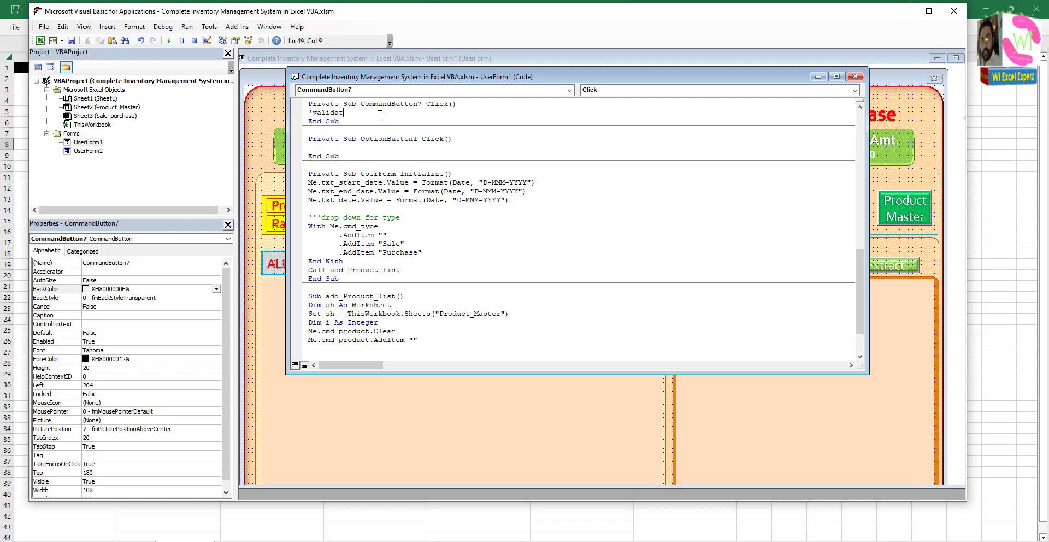
{"action": "type", "text": "ion"}
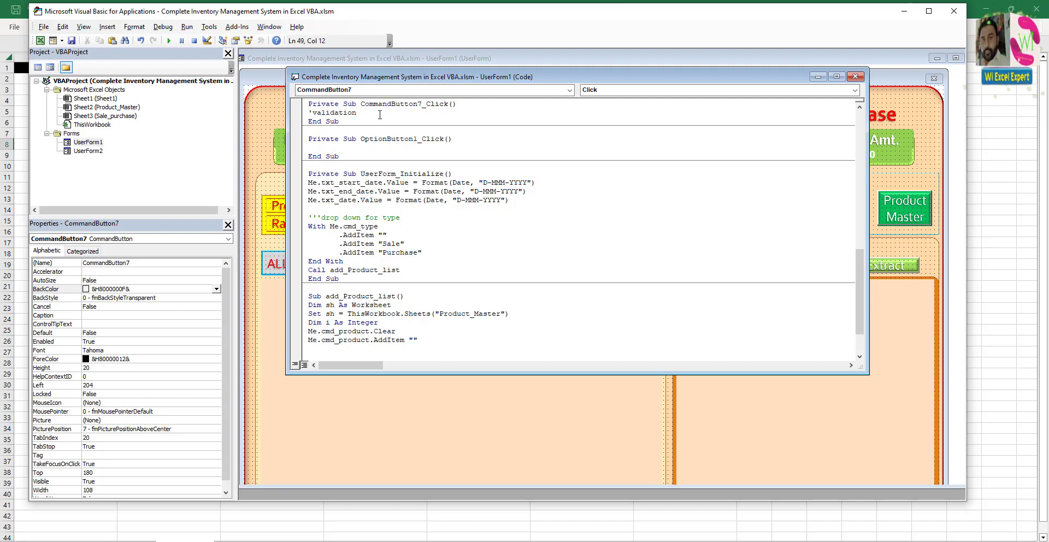
{"action": "key", "text": "Return"}
{"action": "key", "text": "Return"}
{"action": "key", "text": "Return"}
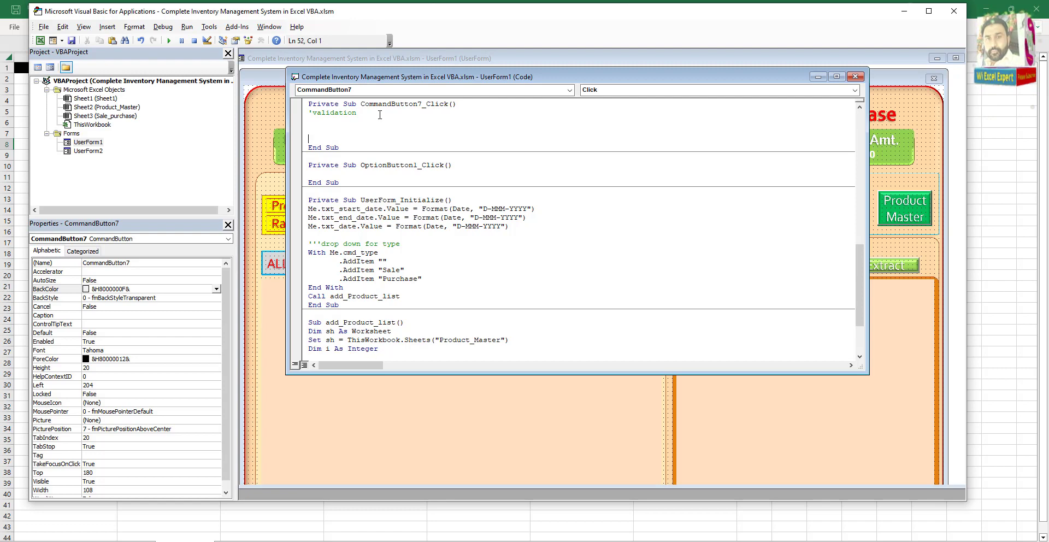
{"action": "key", "text": "Return"}
{"action": "key", "text": "Return"}
{"action": "key", "text": "Return"}
{"action": "type", "text": "if me"}
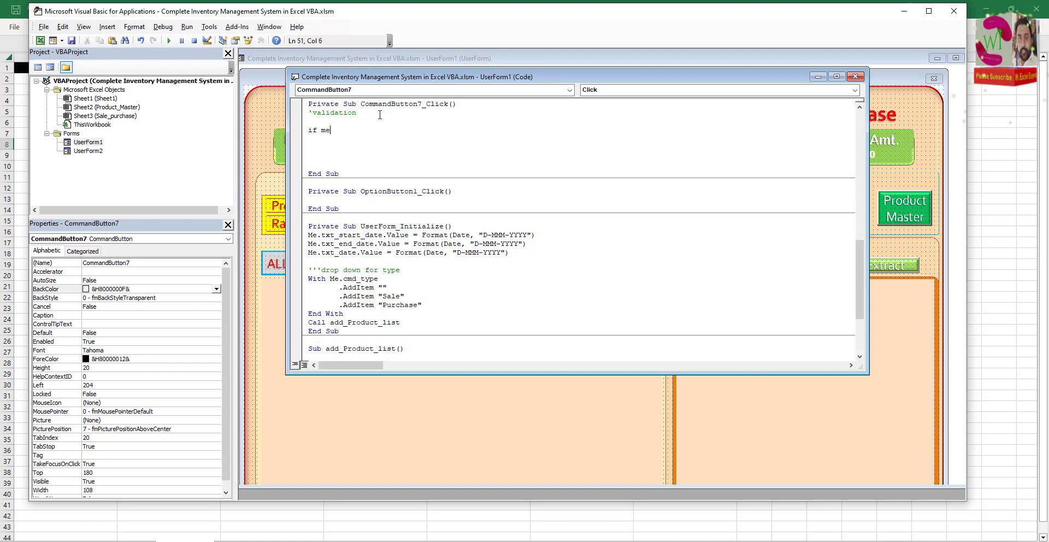
{"action": "type", "text": "."}
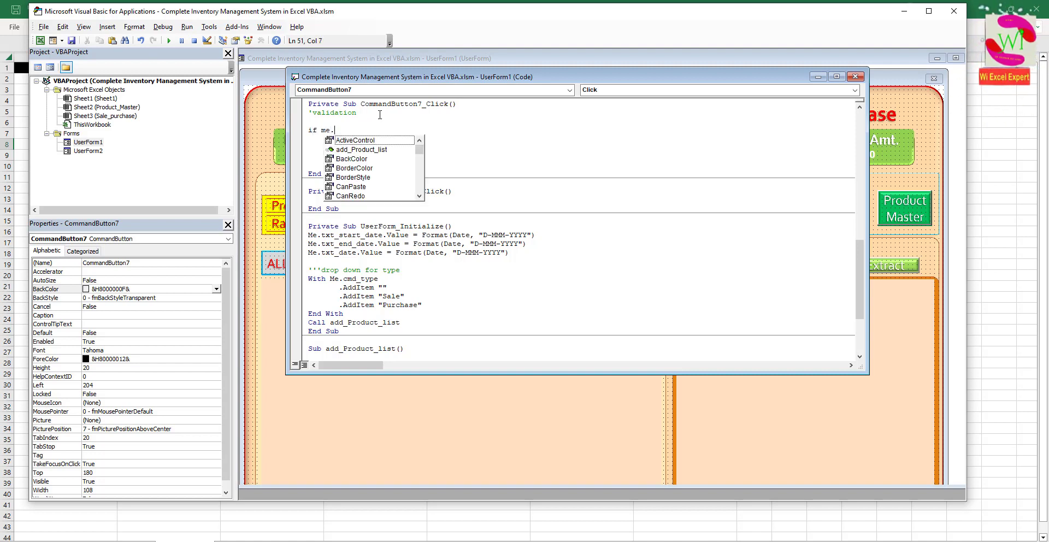
{"action": "type", "text": "cm"}
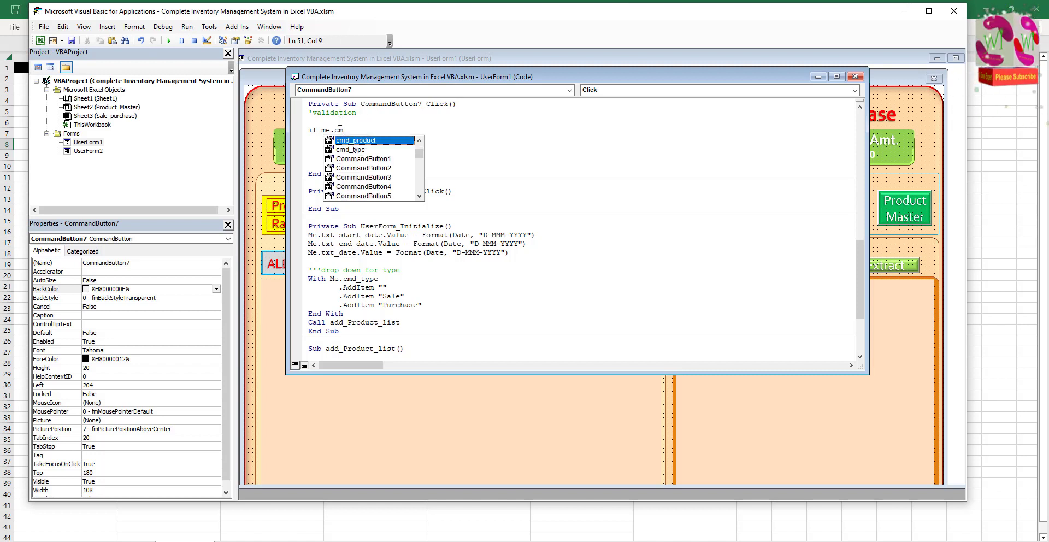
{"action": "double_click", "coordinate": [368, 140]}
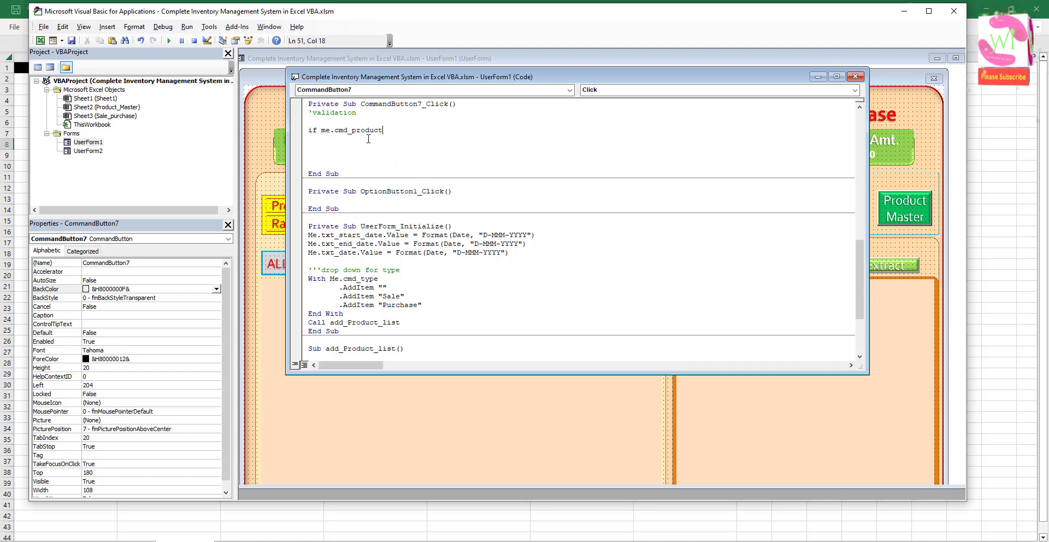
{"action": "type", "text": ".value"}
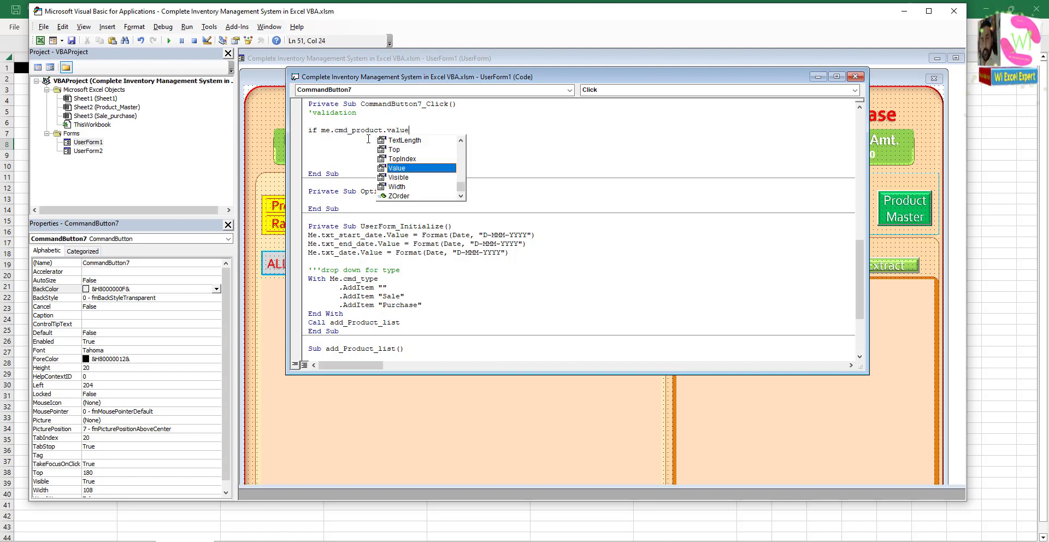
{"action": "type", "text": "='"}
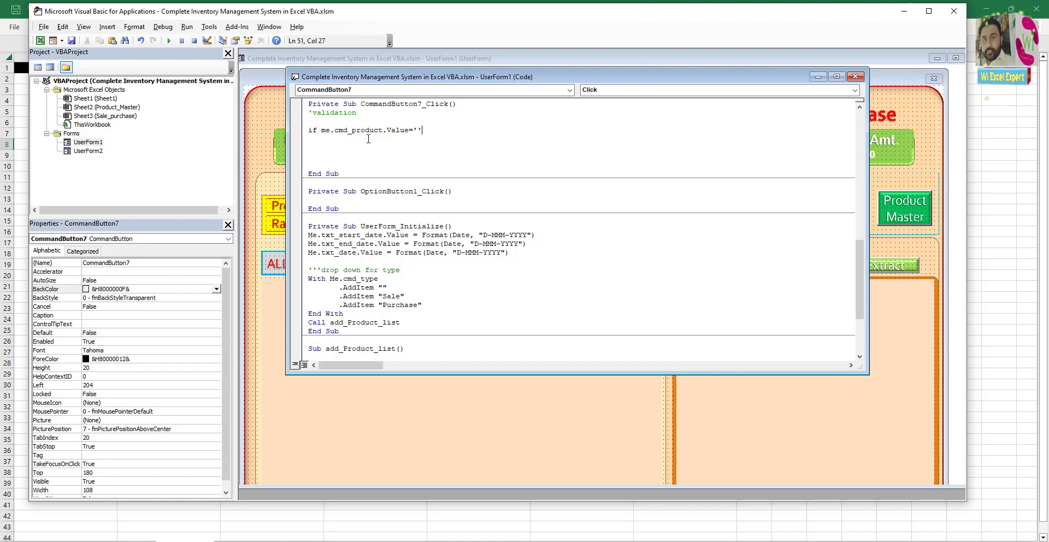
{"action": "key", "text": "BackSpace"}
{"action": "key", "text": "BackSpace"}
{"action": "type", "text": "\"\""}
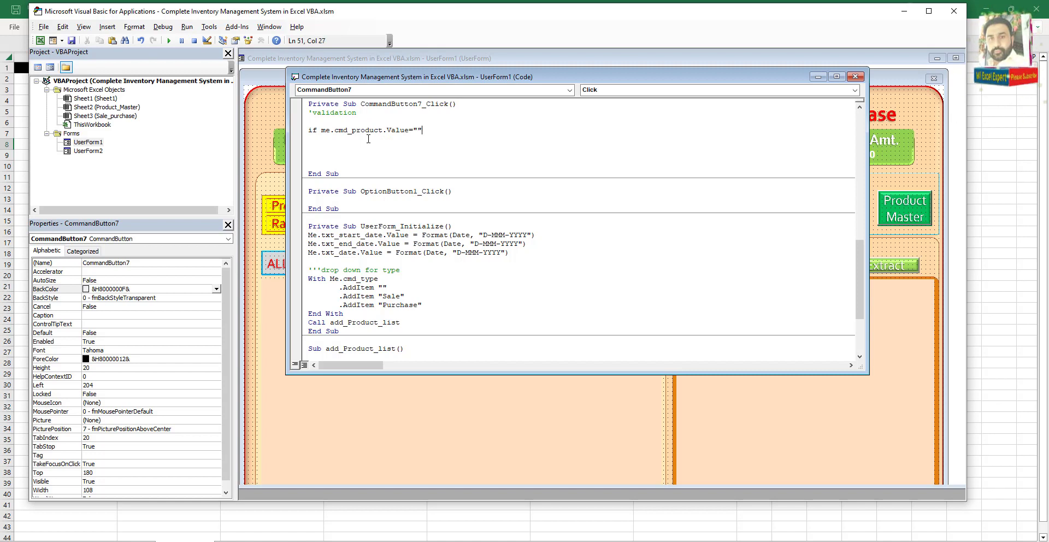
{"action": "type", "text": " then"}
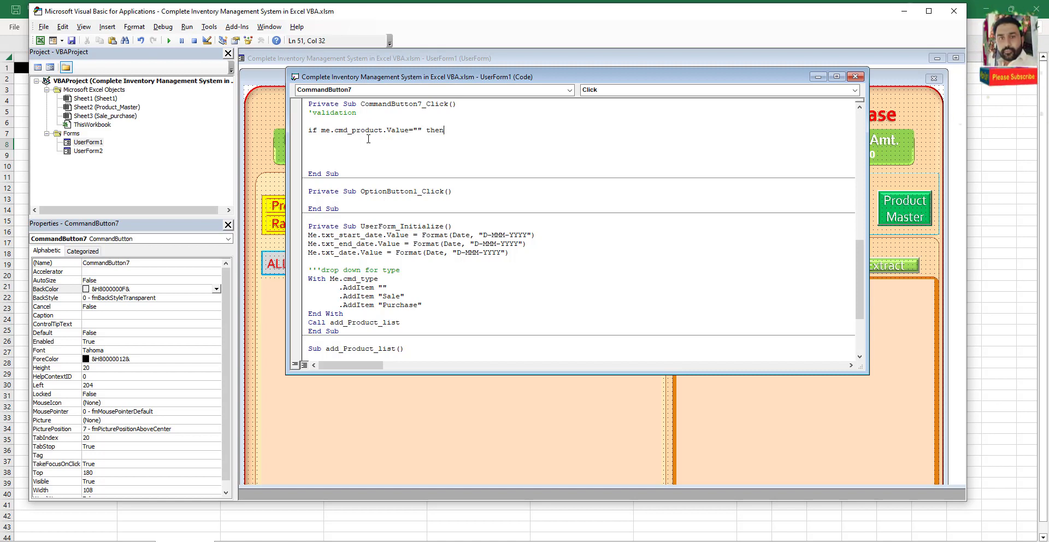
{"action": "key", "text": "Return"}
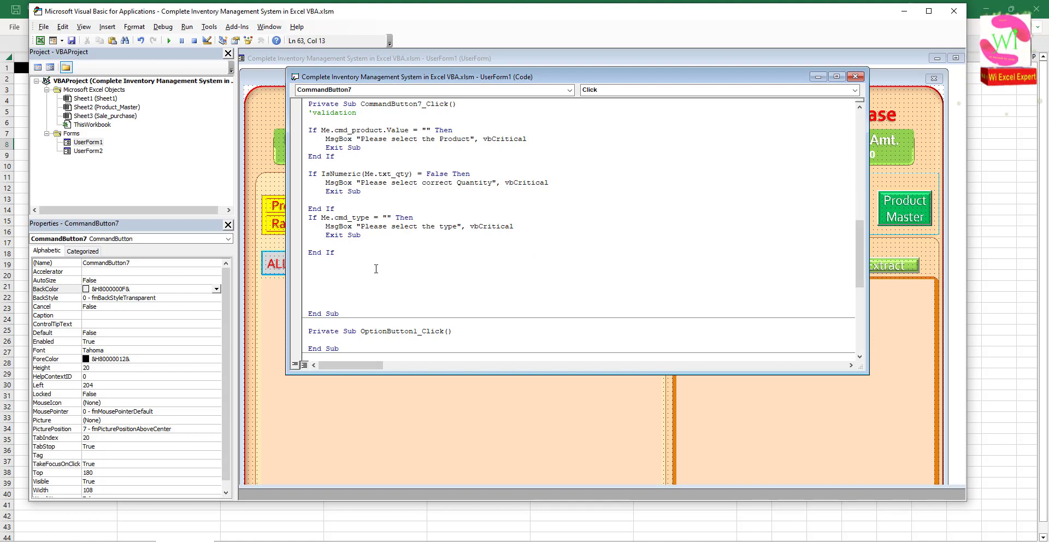
Remove the stray blank lines before End If and above the quantity check.
{"action": "key", "text": "Delete"}
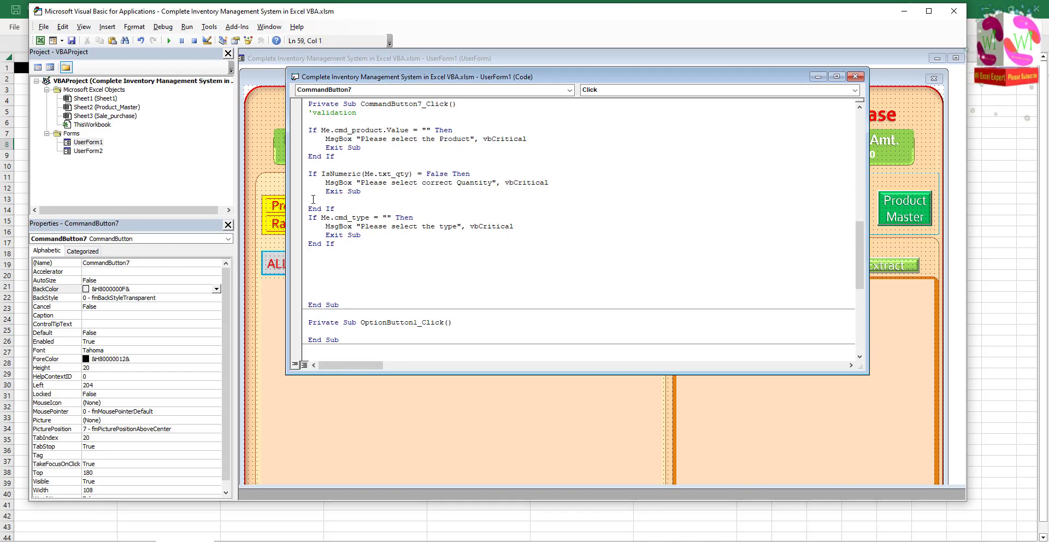
{"action": "key", "text": "Delete"}
{"action": "left_click", "coordinate": [310, 164]}
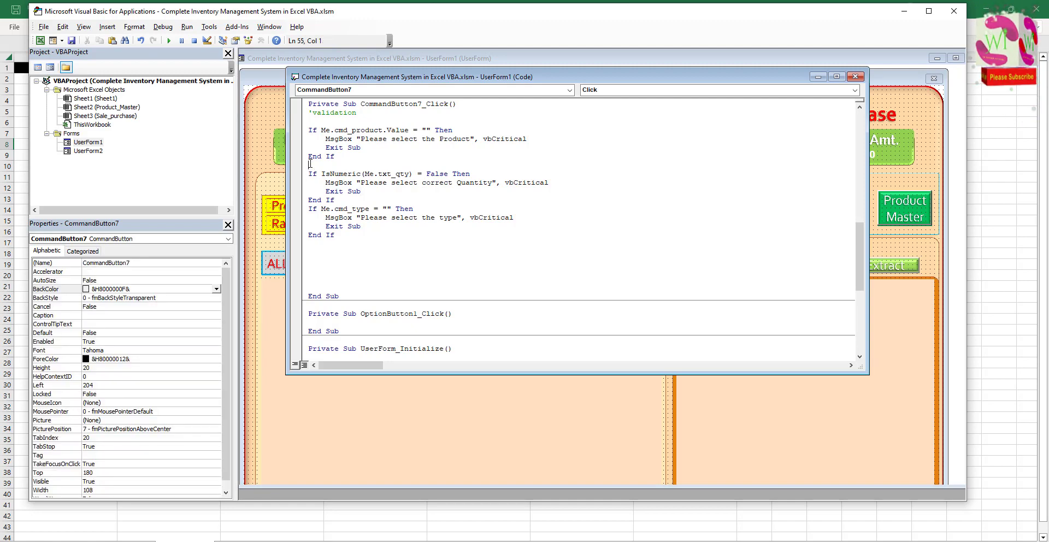
{"action": "key", "text": "BackSpace"}
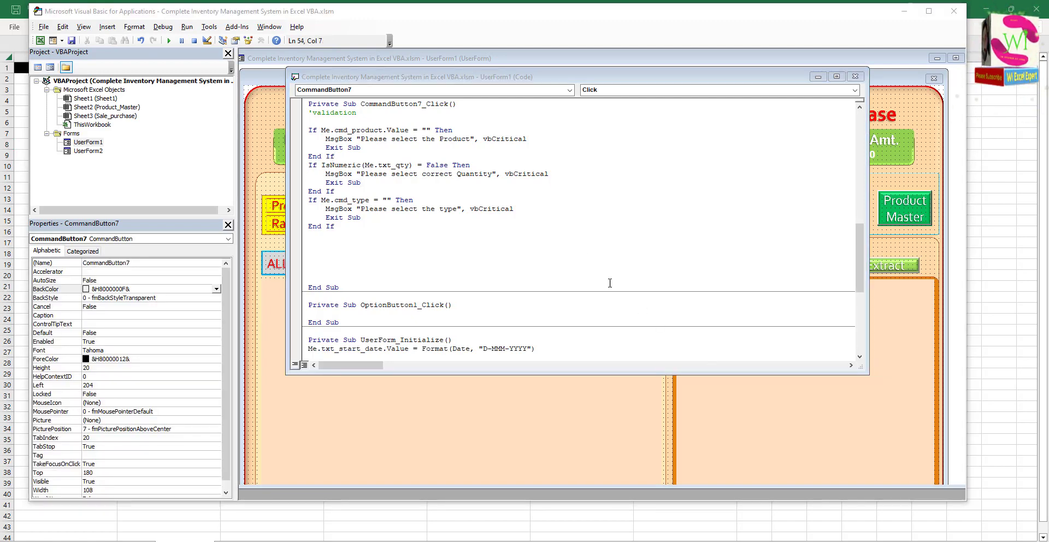
{"action": "left_click", "coordinate": [493, 251]}
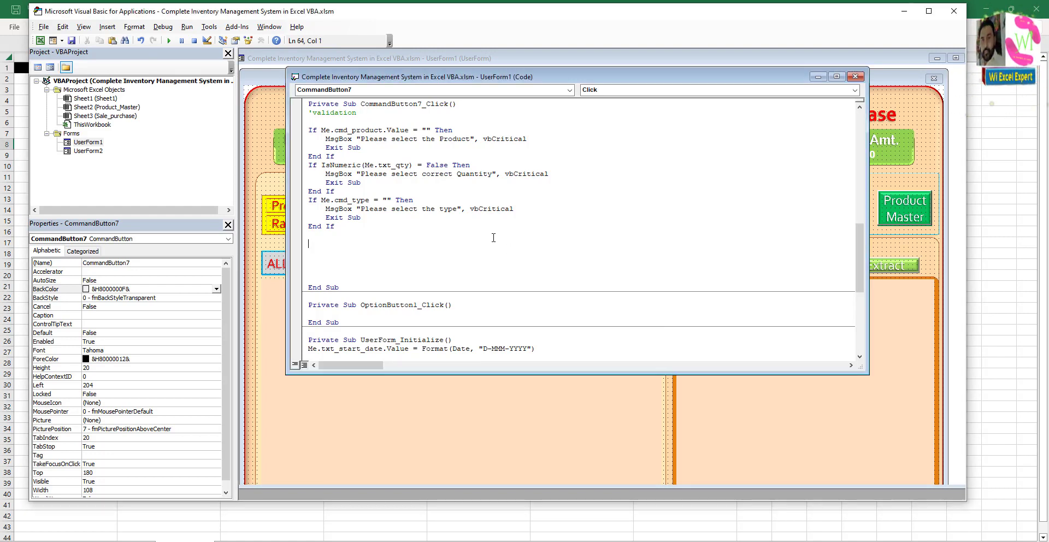
Add the 'Add data comment, Dim lr As Long, and begin the lr = Application CountA line.
{"action": "type", "text": "'Add d"}
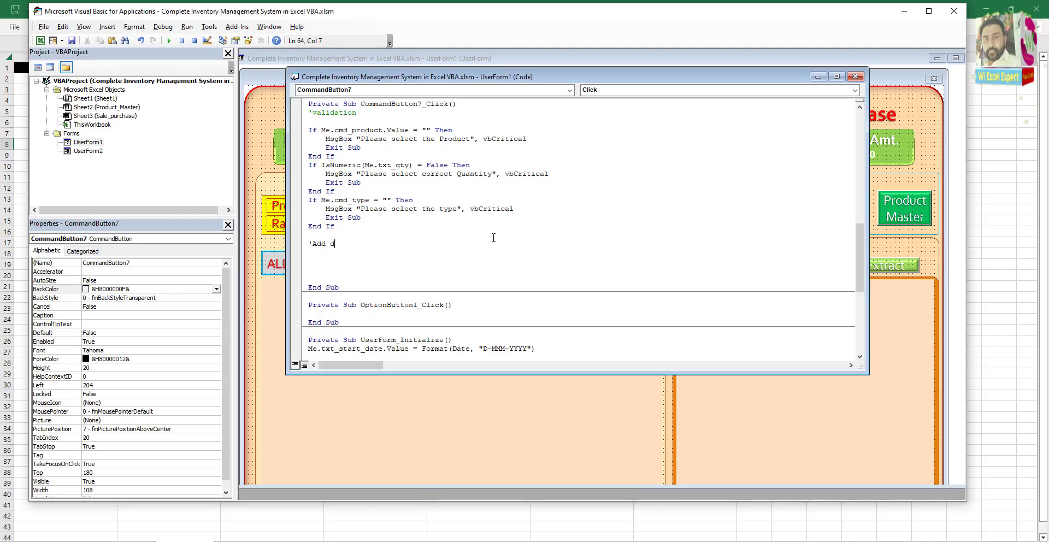
{"action": "type", "text": "ata"}
{"action": "key", "text": "Return"}
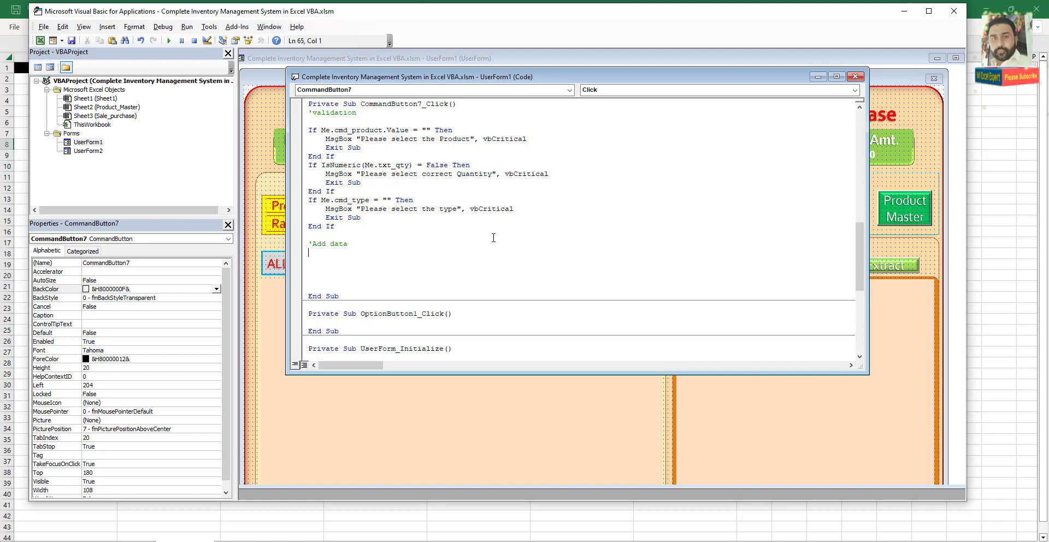
{"action": "key", "text": "Return"}
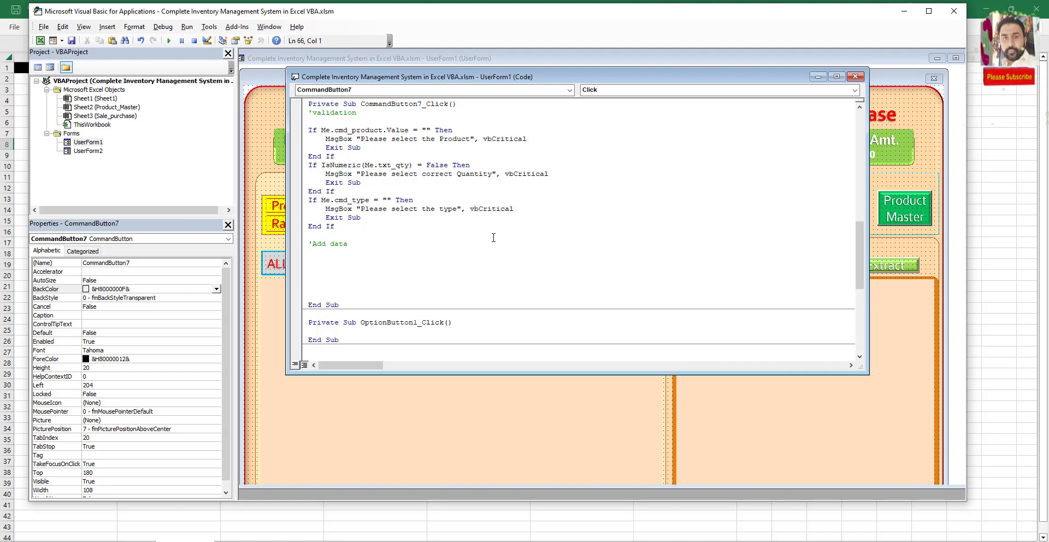
{"action": "type", "text": "Dim "}
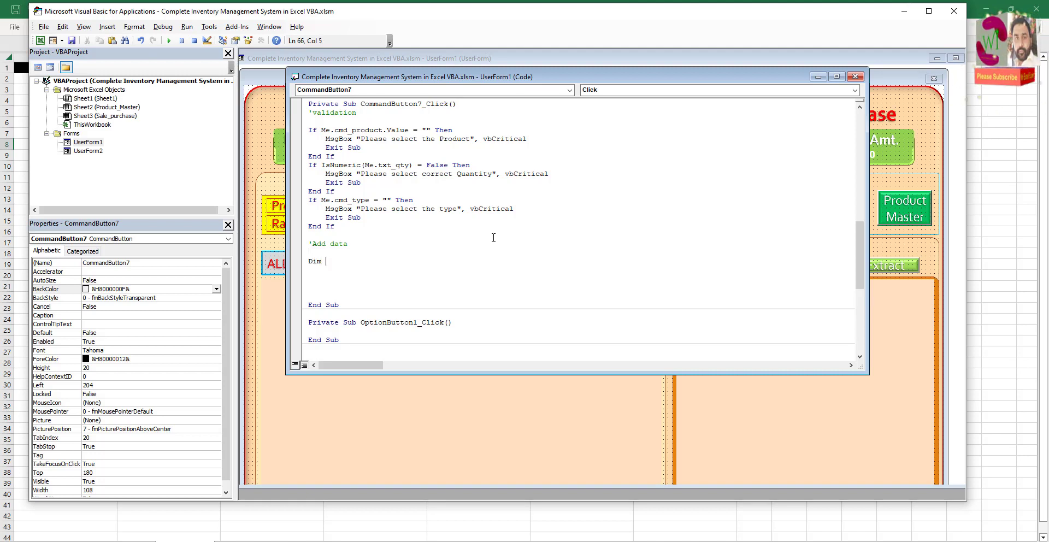
{"action": "type", "text": "lr as "}
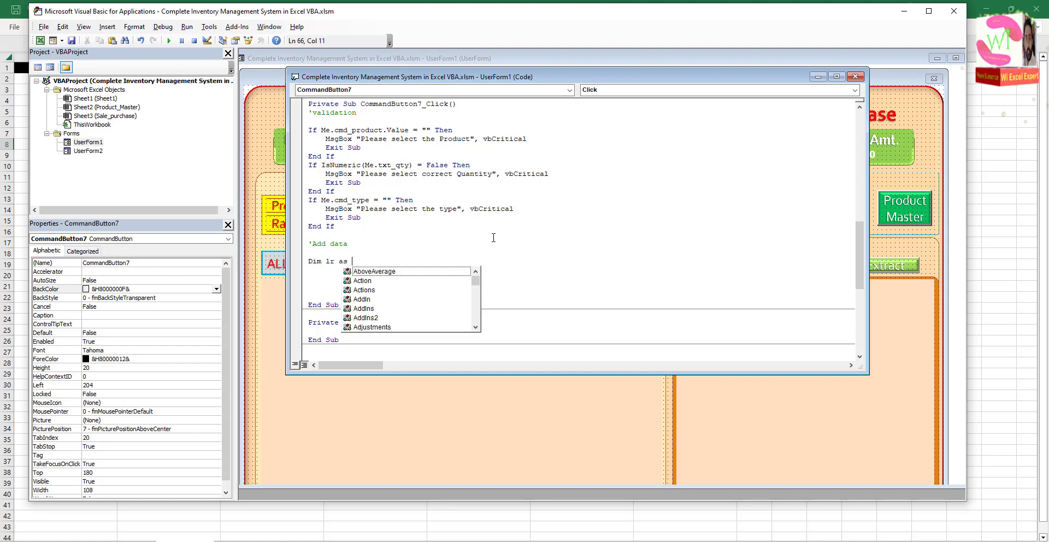
{"action": "type", "text": "long"}
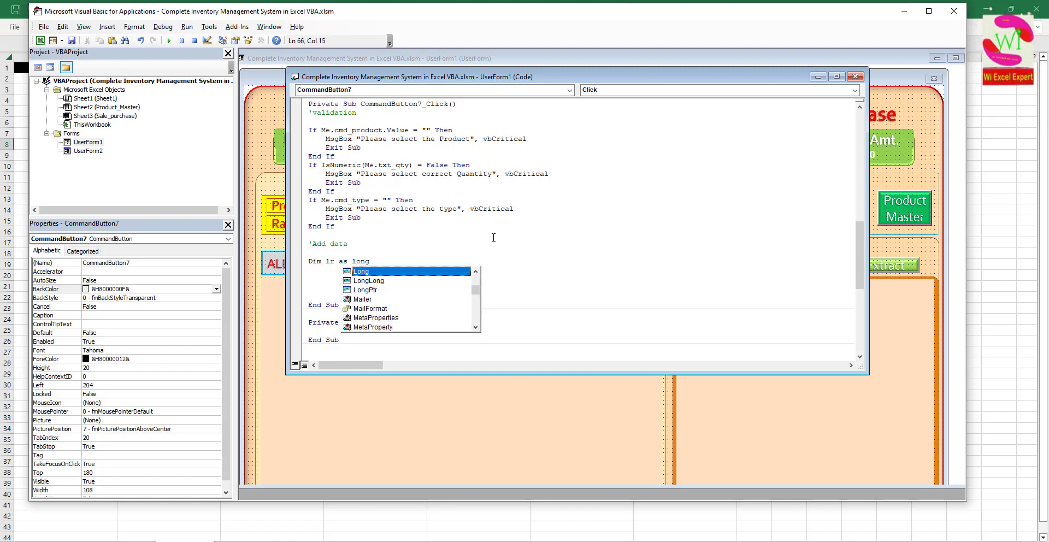
{"action": "key", "text": "Return"}
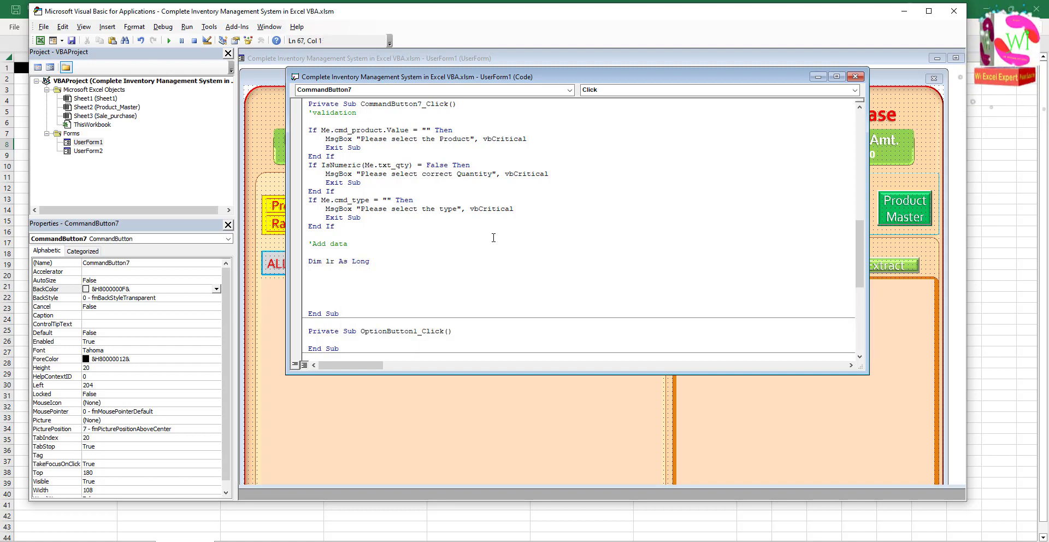
{"action": "type", "text": "lr="}
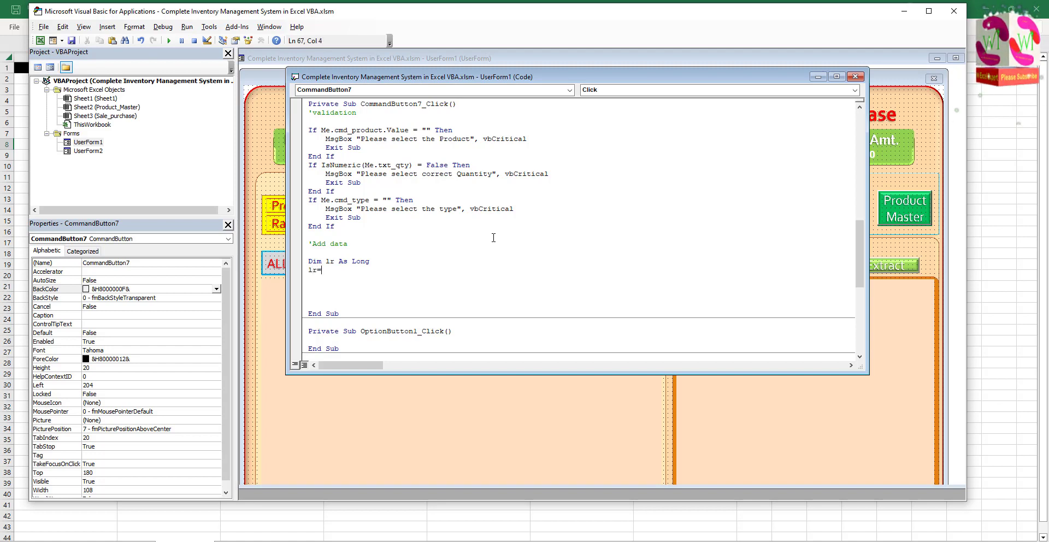
{"action": "type", "text": "appl"}
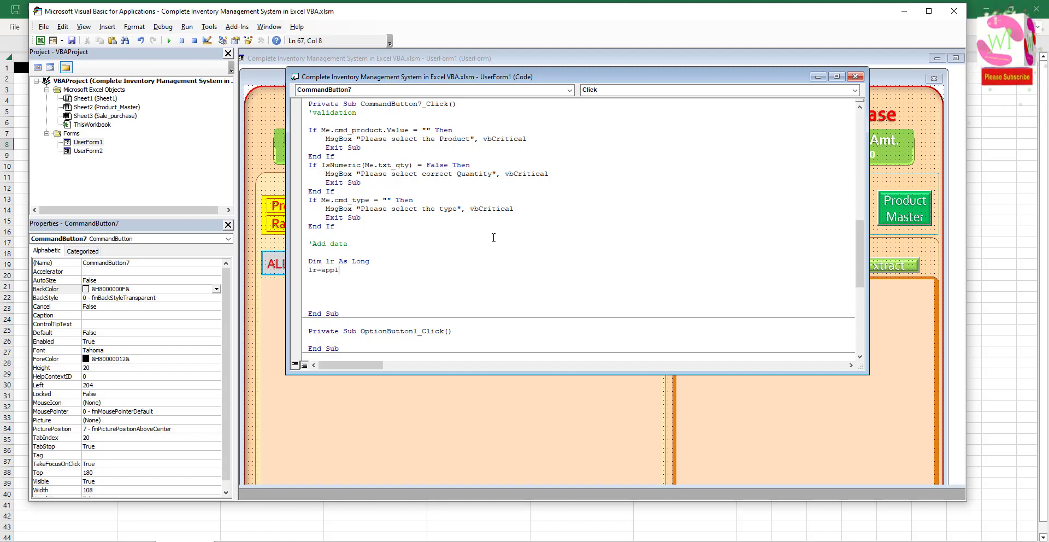
{"action": "type", "text": "i"}
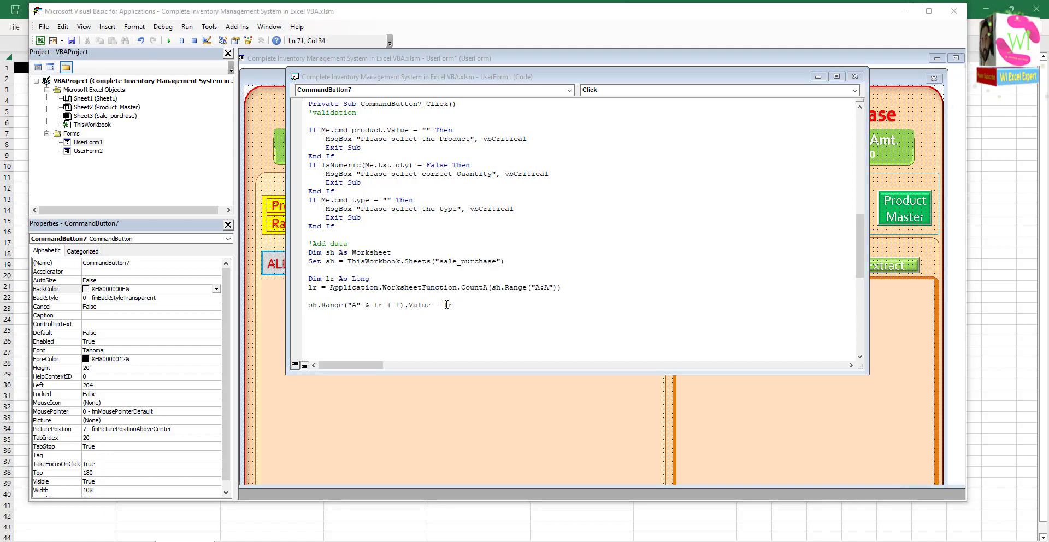
{"action": "left_click_drag", "start_coordinate": [451, 304], "coordinate": [302, 308]}
{"action": "key", "text": "ctrl+c"}
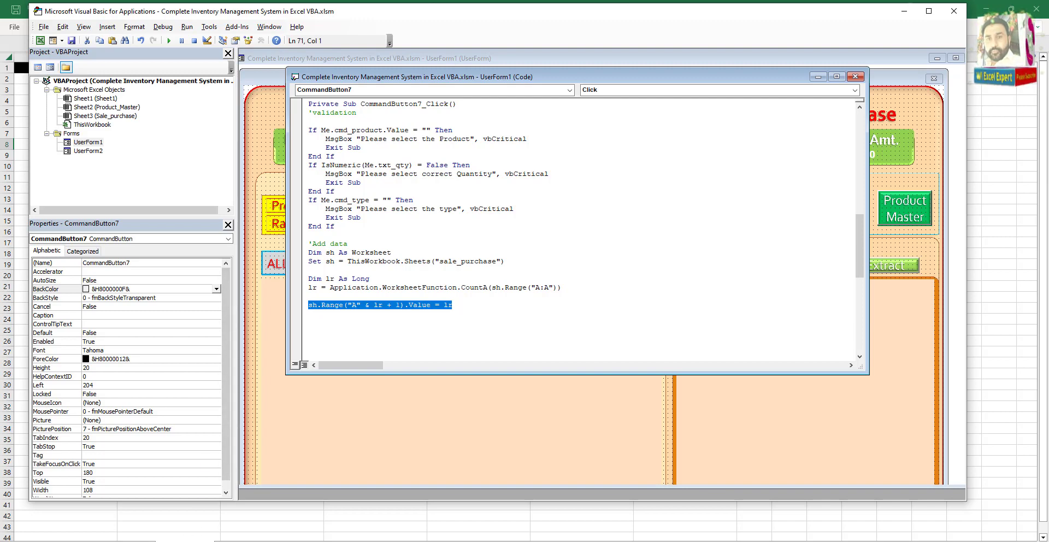
Paste several copies of the sh.Range statement on new lines below it.
{"action": "key", "text": "alt+F11"}
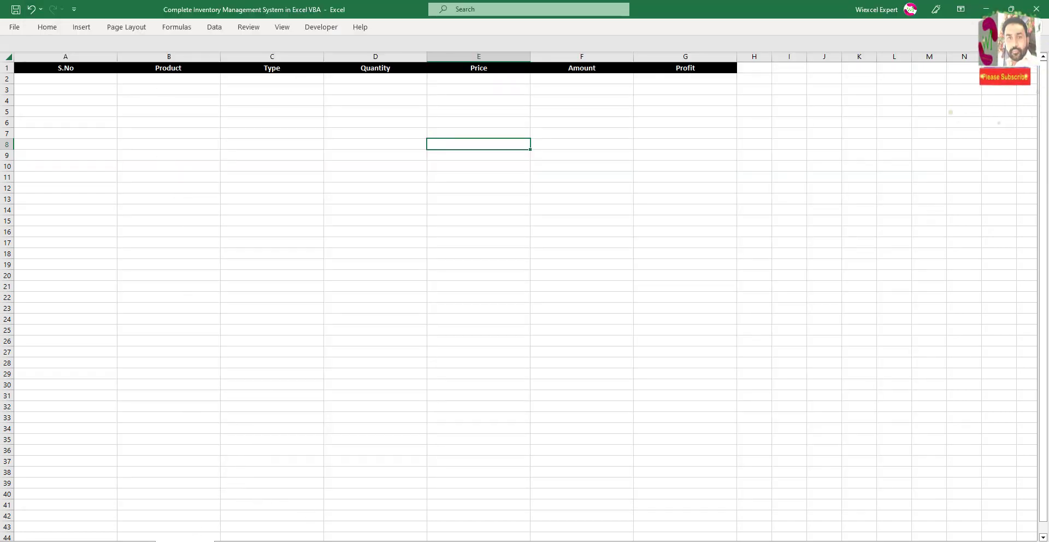
{"action": "mouse_move", "coordinate": [496, 533]}
{"action": "left_click", "coordinate": [496, 522]}
{"action": "left_click", "coordinate": [496, 517]}
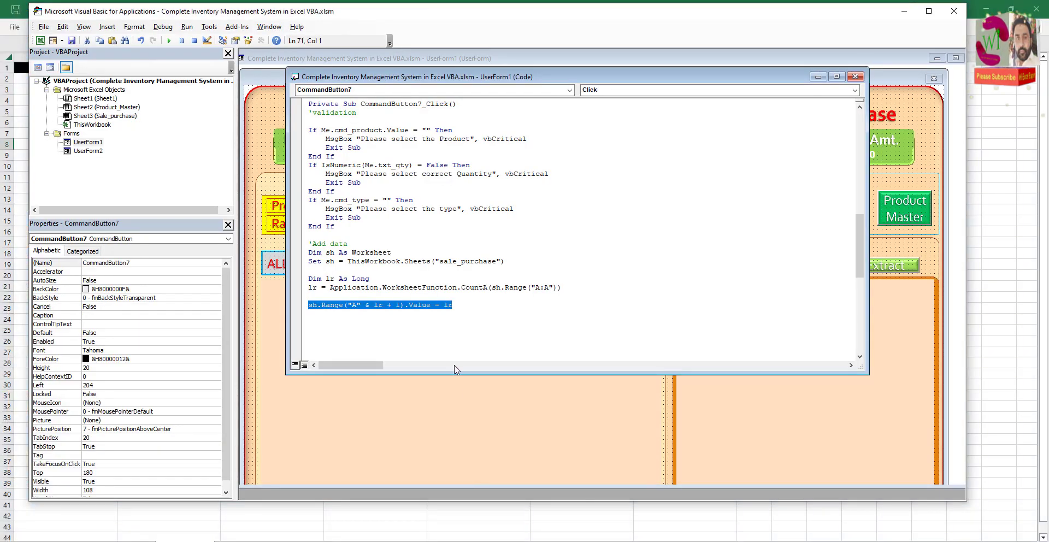
{"action": "left_click", "coordinate": [459, 305]}
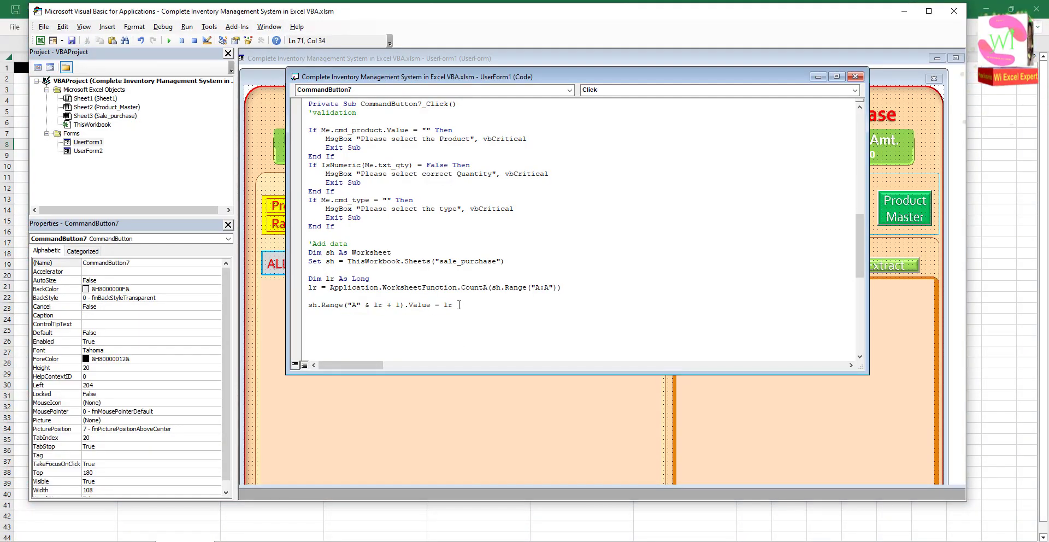
{"action": "key", "text": "Return"}
{"action": "key", "text": "ctrl+v"}
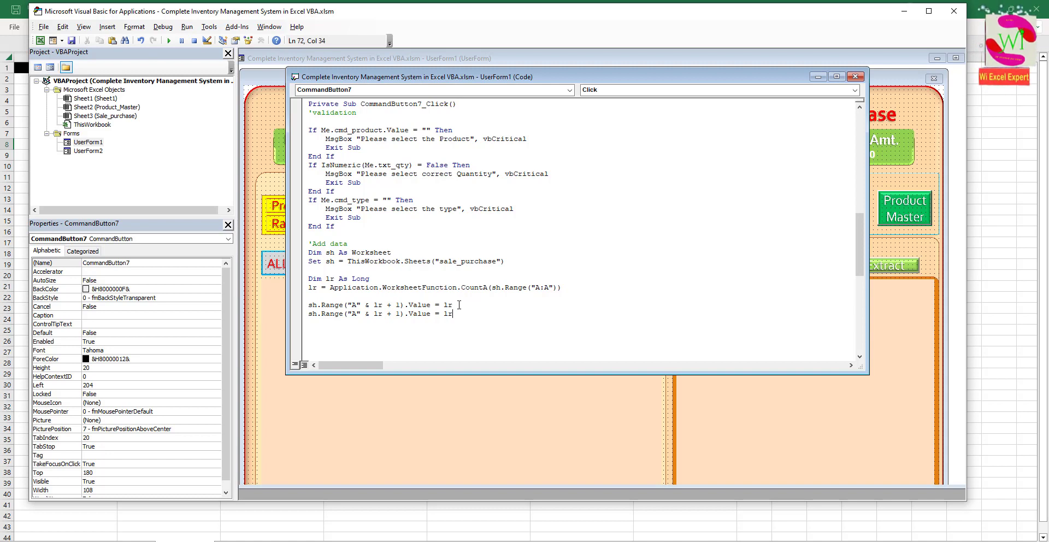
{"action": "key", "text": "ctrl+v"}
{"action": "key", "text": "ctrl+z"}
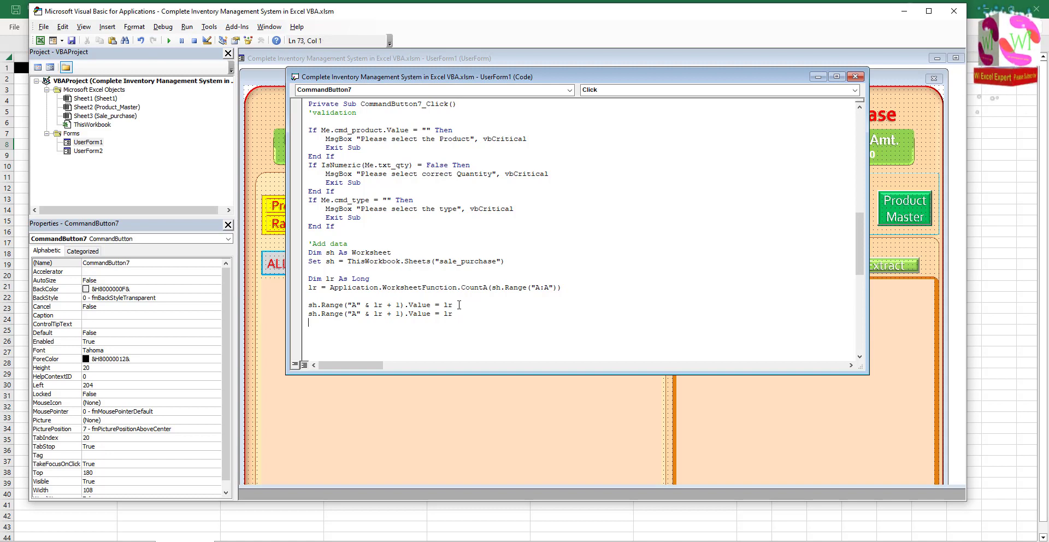
{"action": "key", "text": "Return"}
{"action": "key", "text": "ctrl+v"}
{"action": "key", "text": "Return"}
{"action": "key", "text": "ctrl+v"}
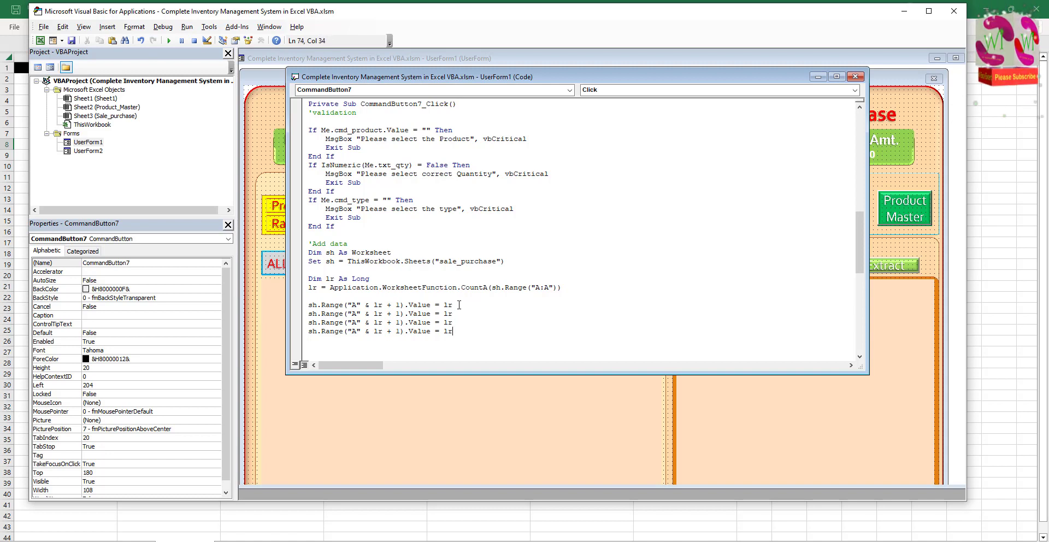
{"action": "key", "text": "ctrl+v"}
{"action": "key", "text": "ctrl+v"}
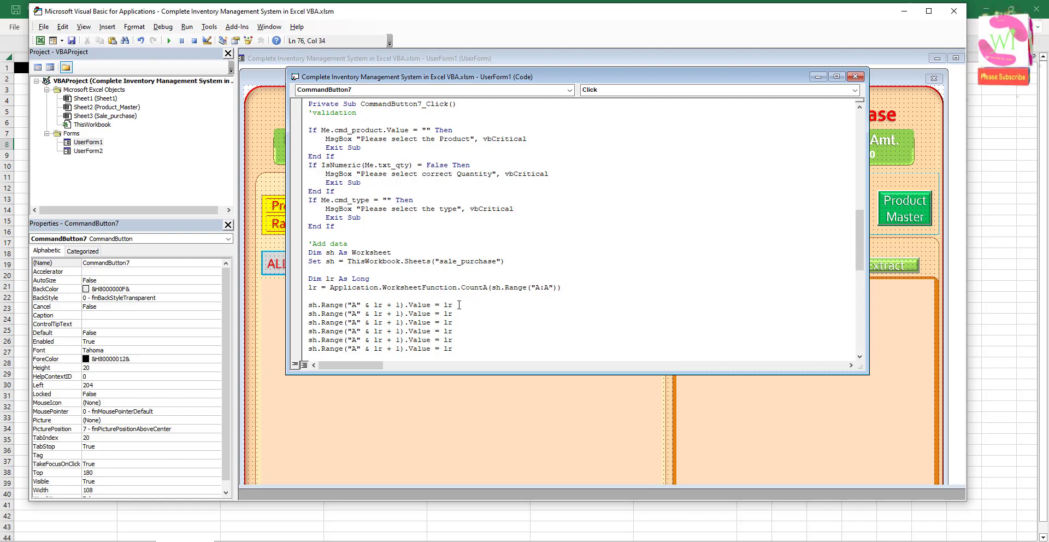
{"action": "key", "text": "ctrl+v"}
Change the column letters of the second and third copies to B and C.
{"action": "scroll", "coordinate": [466, 257], "scroll_direction": "down", "scroll_amount": 4}
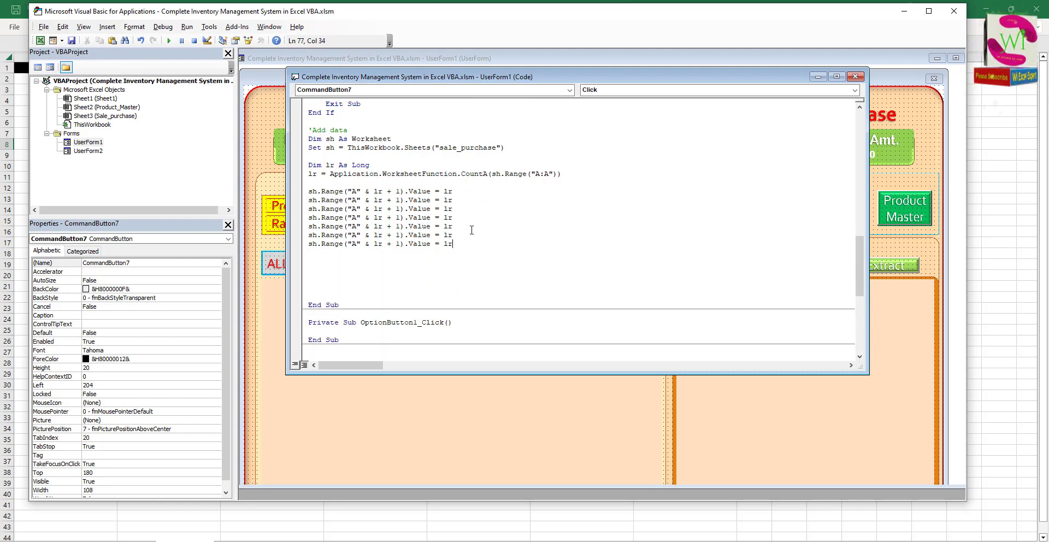
{"action": "scroll", "coordinate": [468, 229], "scroll_direction": "down", "scroll_amount": 2}
{"action": "scroll", "coordinate": [468, 223], "scroll_direction": "down", "scroll_amount": 2}
{"action": "scroll", "coordinate": [467, 221], "scroll_direction": "up", "scroll_amount": 3}
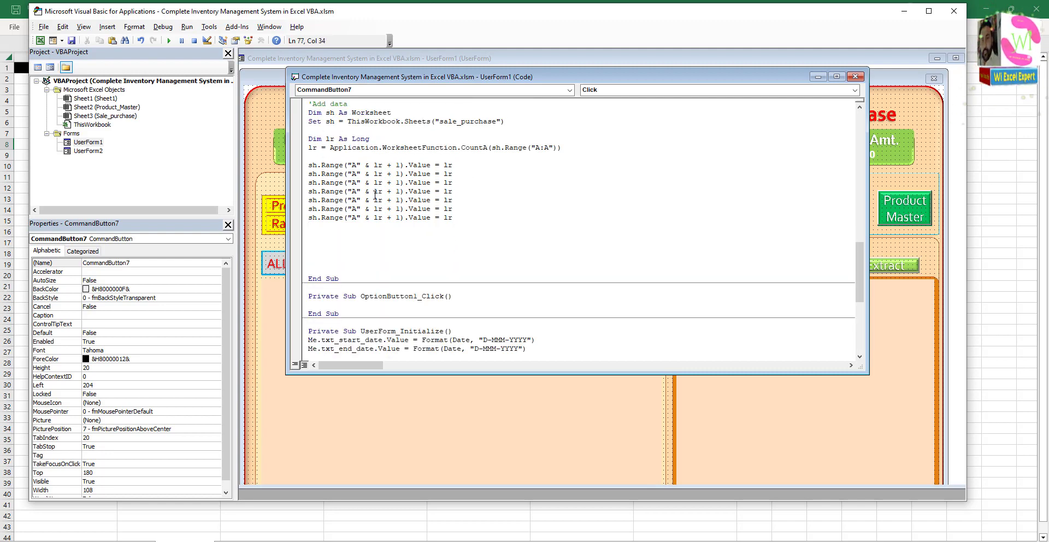
{"action": "double_click", "coordinate": [355, 174]}
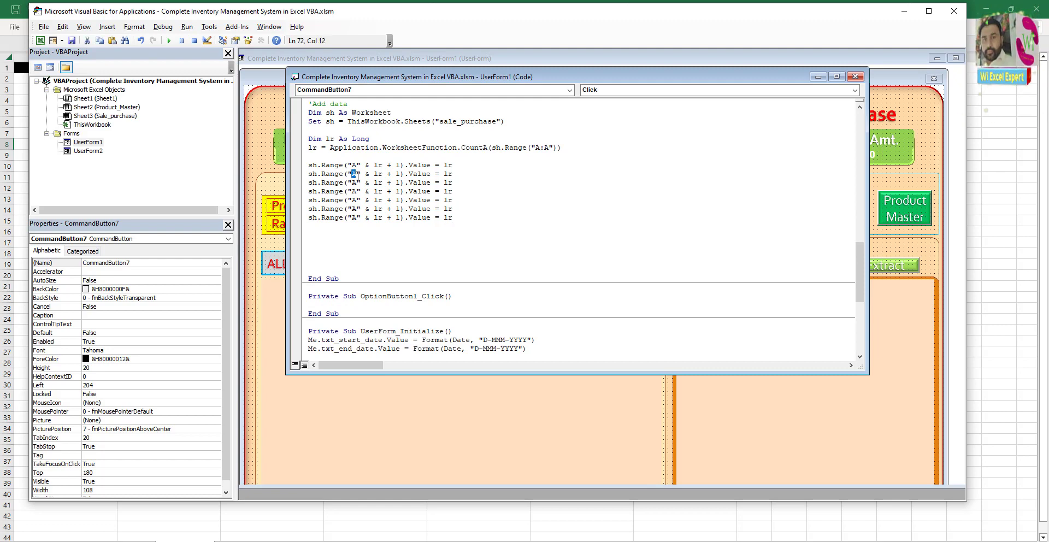
{"action": "type", "text": "B"}
{"action": "double_click", "coordinate": [355, 182]}
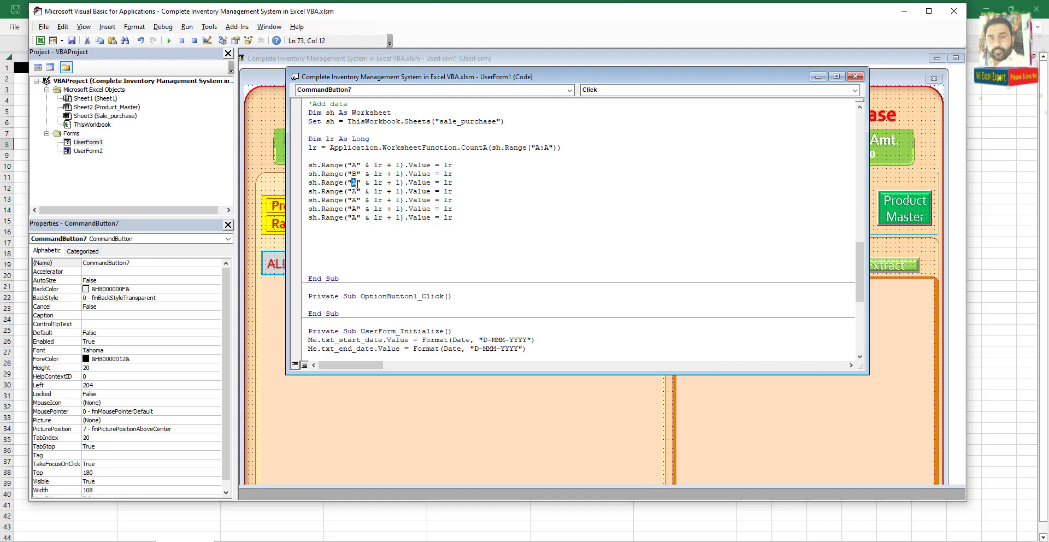
{"action": "type", "text": "C"}
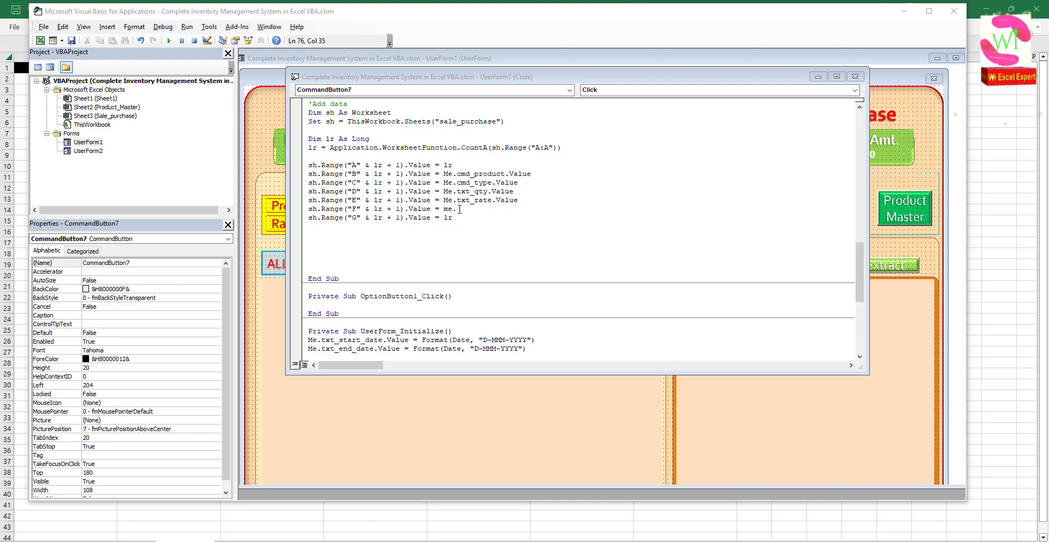
Make the column F line write Me.txt_rate.Value * Me.txt_qty.Value.
{"action": "left_click", "coordinate": [503, 201]}
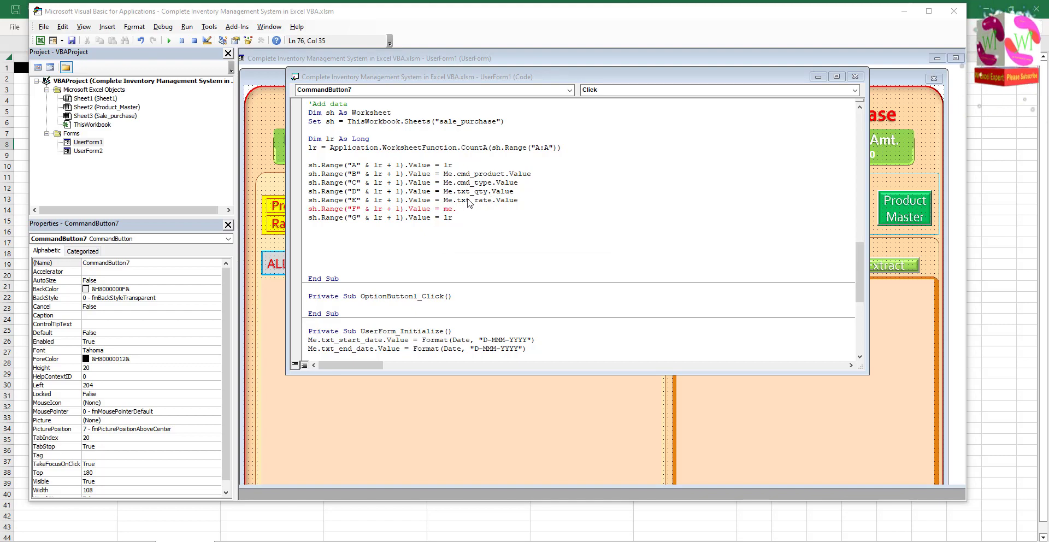
{"action": "left_click", "coordinate": [541, 330]}
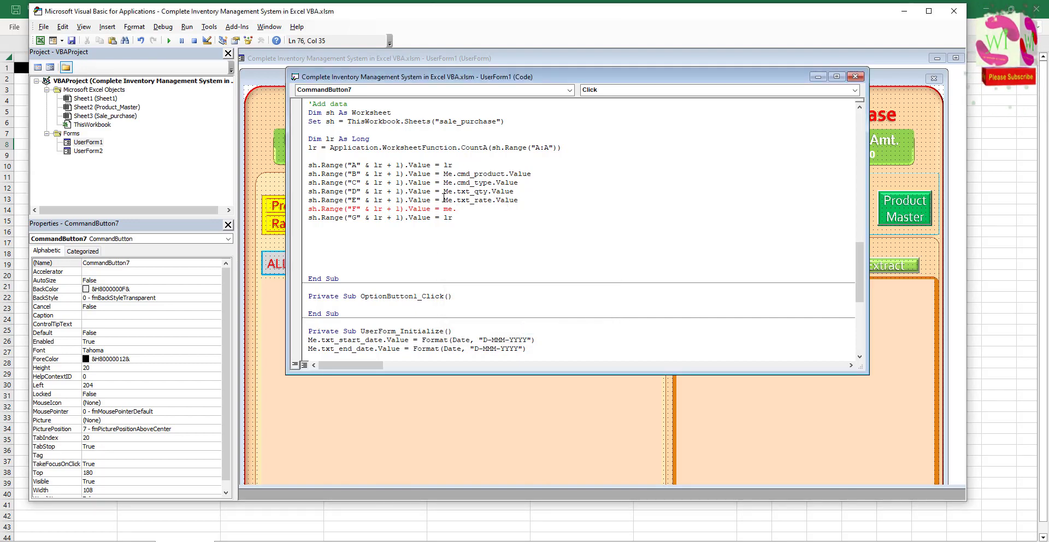
{"action": "left_click_drag", "start_coordinate": [442, 200], "coordinate": [553, 201]}
{"action": "key", "text": "ctrl+c"}
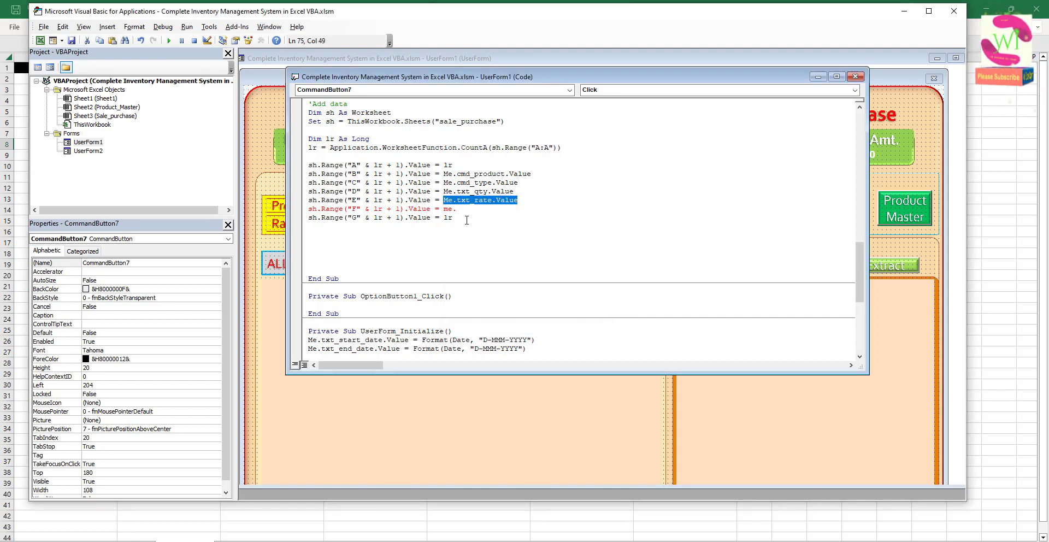
{"action": "left_click_drag", "start_coordinate": [443, 210], "coordinate": [472, 211]}
{"action": "key", "text": "ctrl+v"}
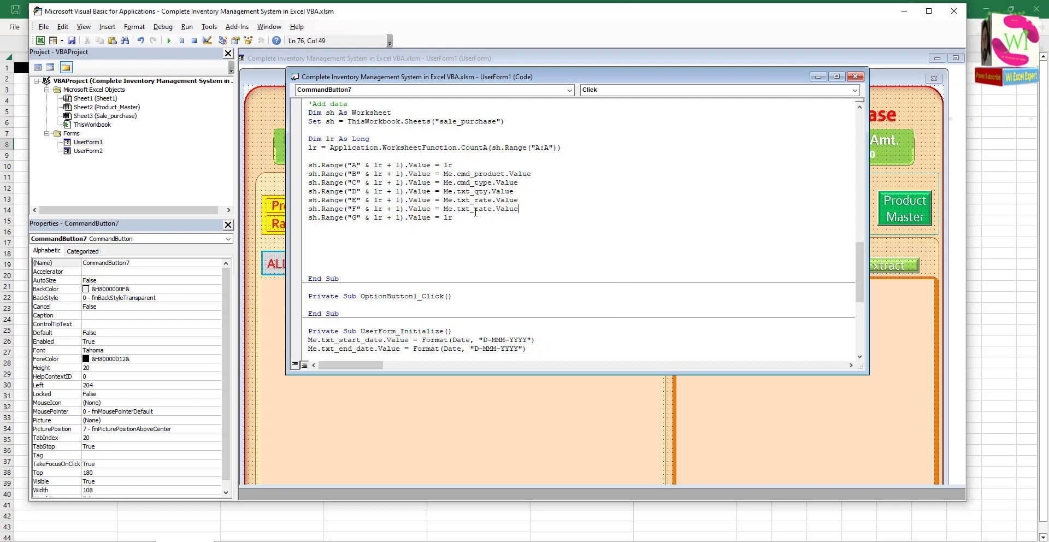
{"action": "type", "text": "*"}
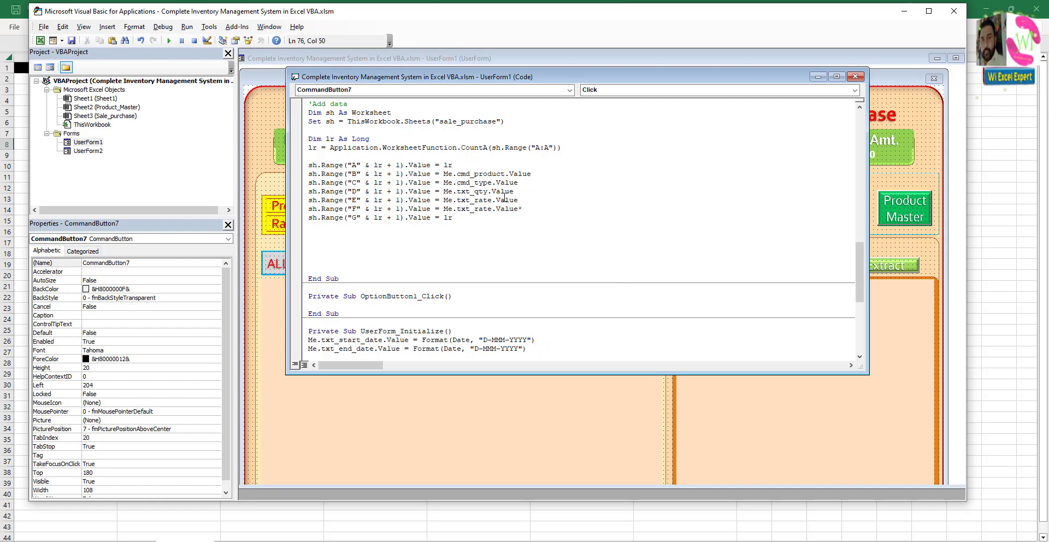
{"action": "left_click", "coordinate": [446, 191]}
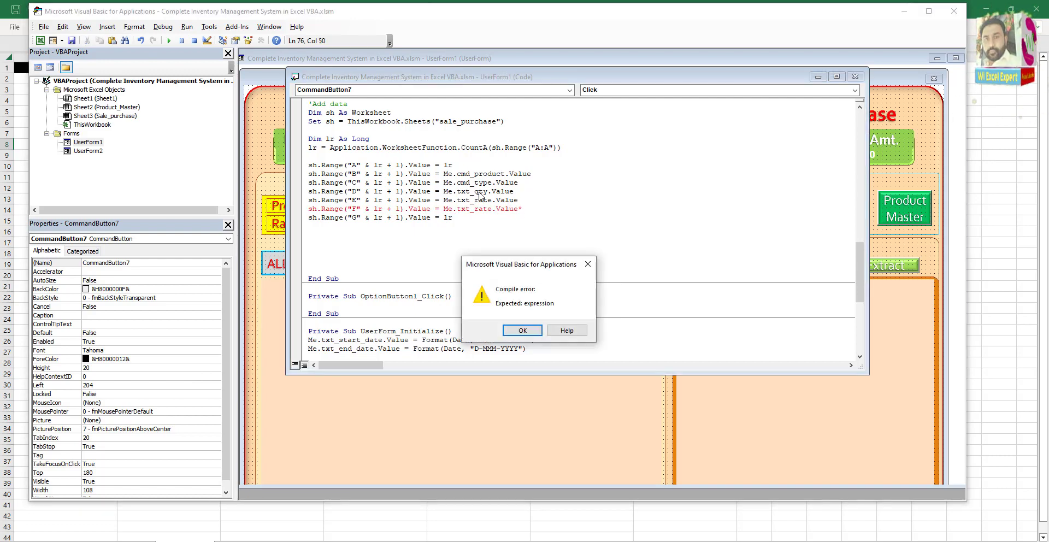
{"action": "left_click", "coordinate": [522, 330]}
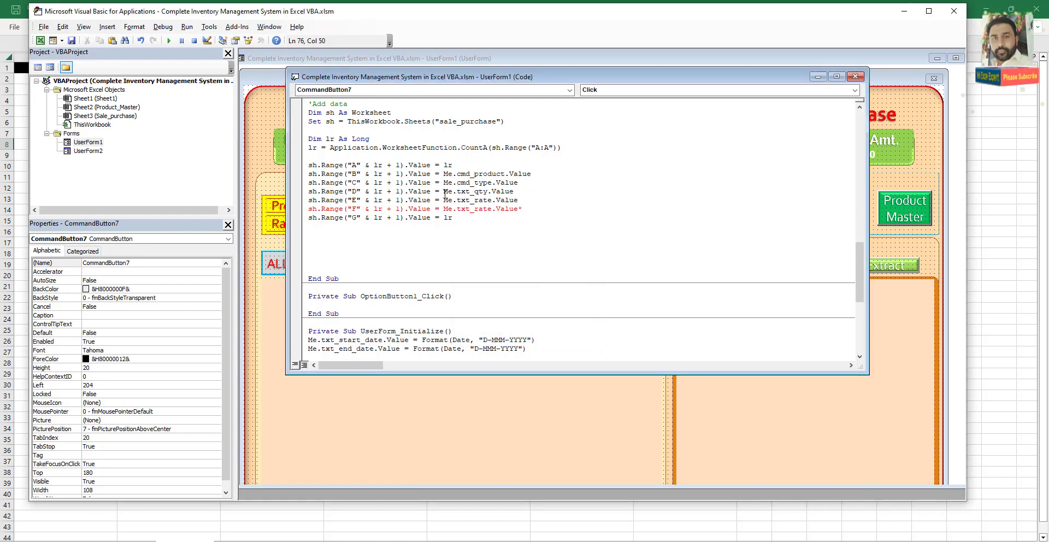
{"action": "left_click_drag", "start_coordinate": [443, 192], "coordinate": [523, 195]}
{"action": "key", "text": "ctrl+c"}
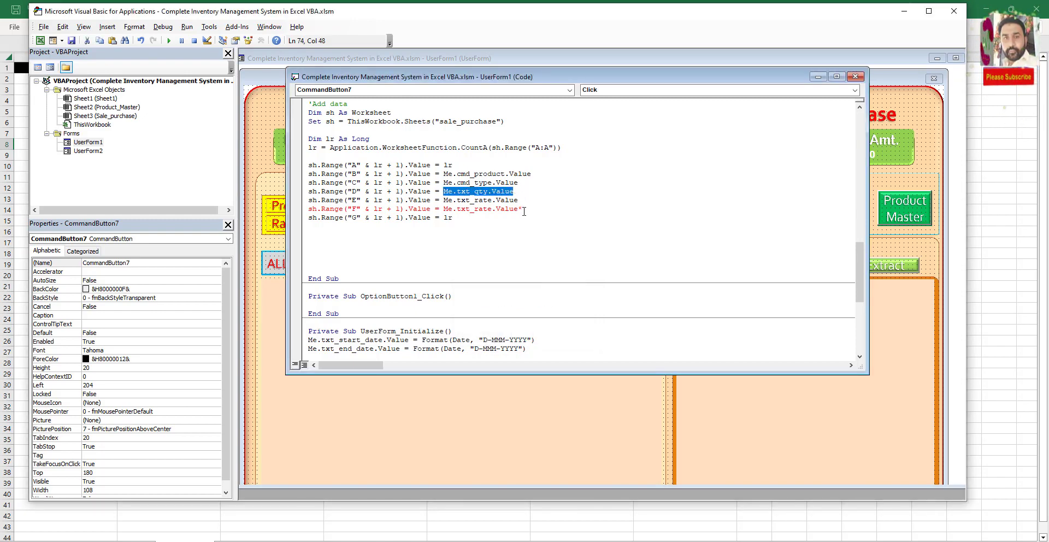
{"action": "left_click", "coordinate": [527, 209]}
{"action": "key", "text": "ctrl+v"}
Add blank lines below the column F amount line.
{"action": "left_click", "coordinate": [475, 219]}
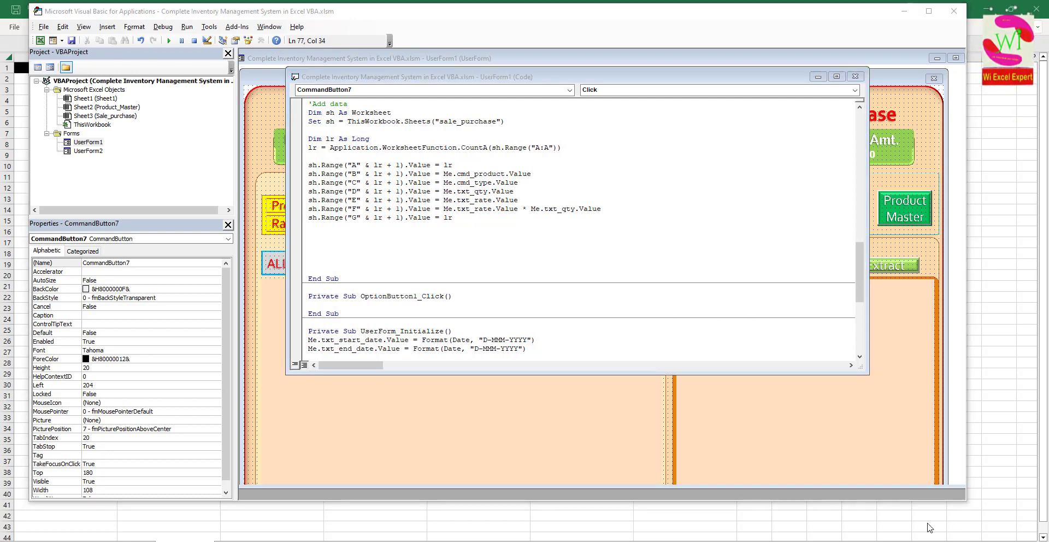
{"action": "double_click", "coordinate": [448, 217]}
{"action": "left_click", "coordinate": [610, 209]}
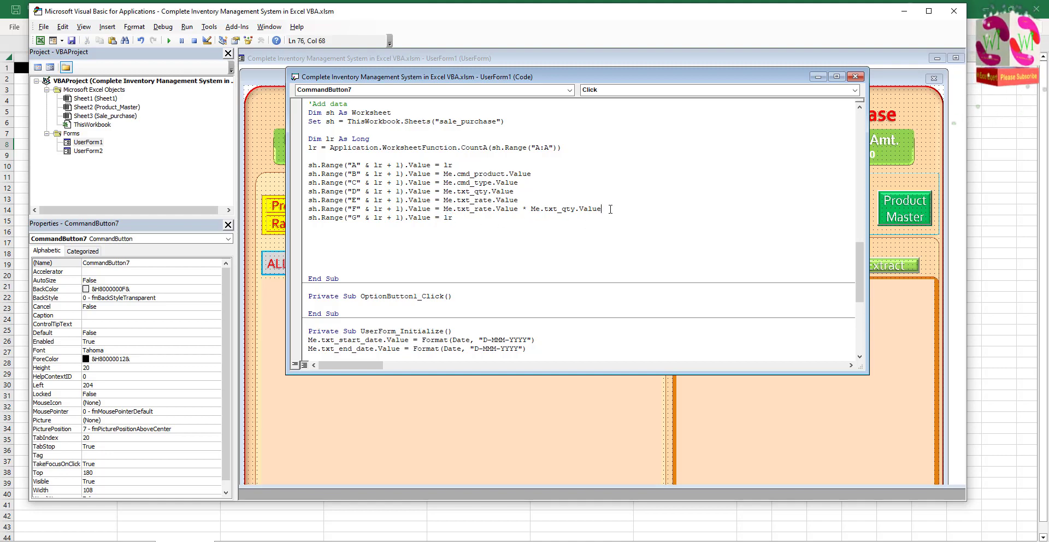
{"action": "key", "text": "Return"}
{"action": "key", "text": "Return"}
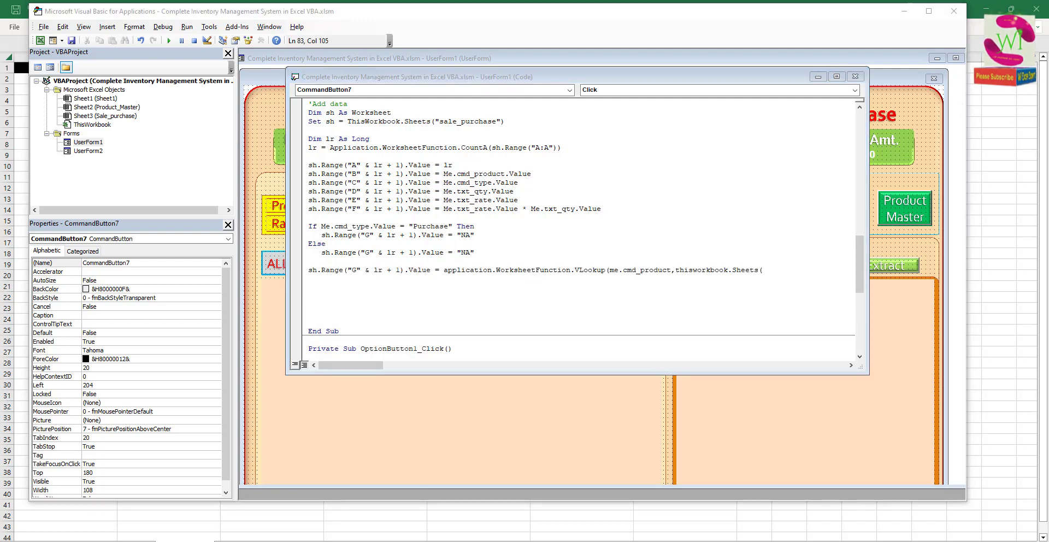
Complete the VLookup on Product_Master range B:D, column 3, exact match, times Me.txt_qty.Value.
{"action": "type", "text": "\"Product_Master\").range(\"B:D\")"}
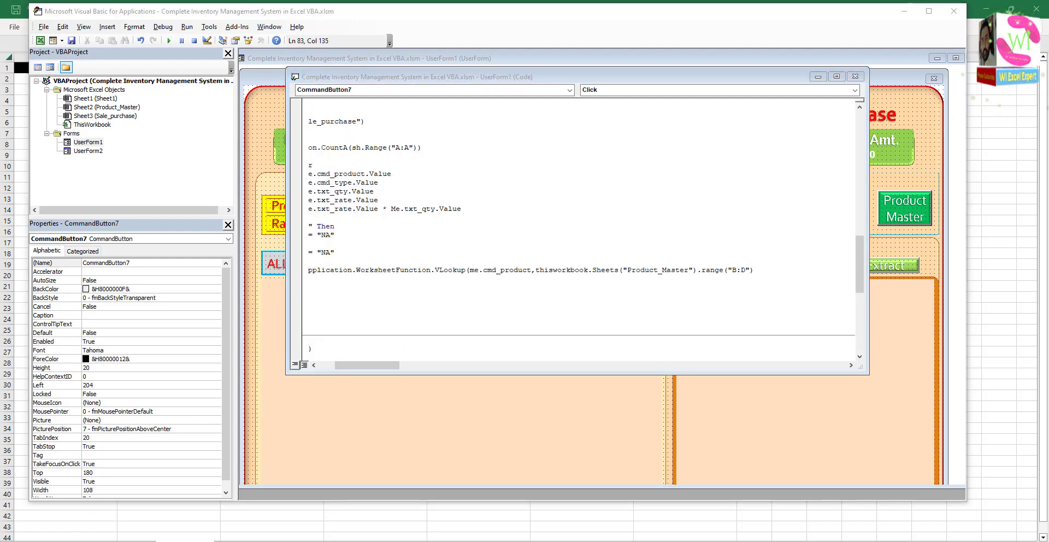
{"action": "left_click", "coordinate": [763, 269]}
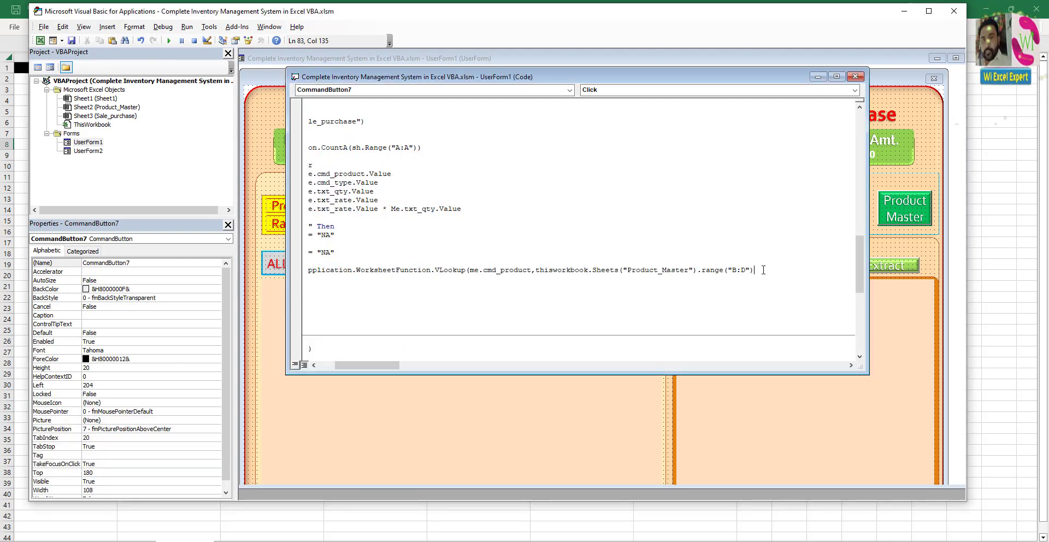
{"action": "type", "text": ",3"}
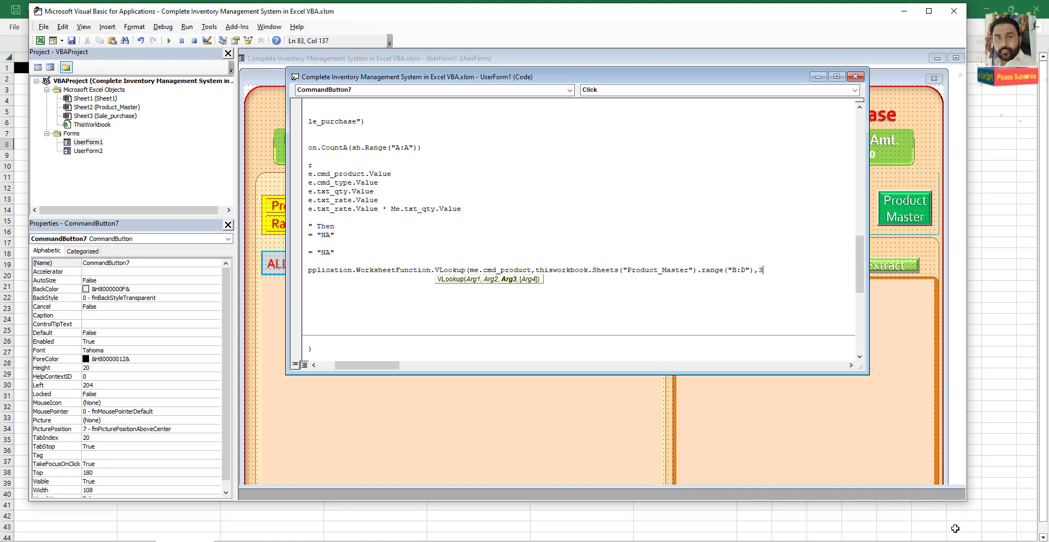
{"action": "left_click", "coordinate": [772, 270]}
{"action": "type", "text": ",0"}
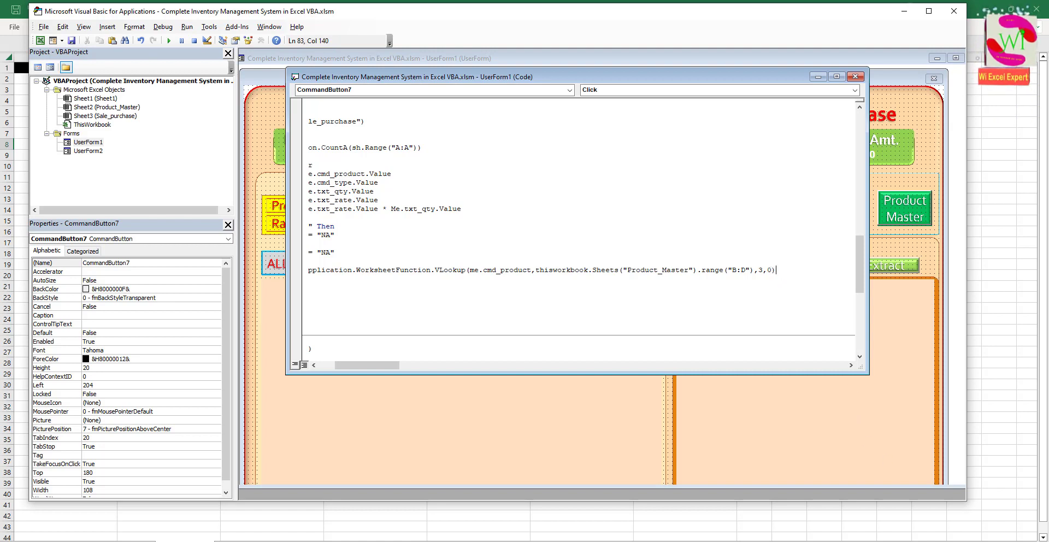
{"action": "left_click", "coordinate": [784, 270]}
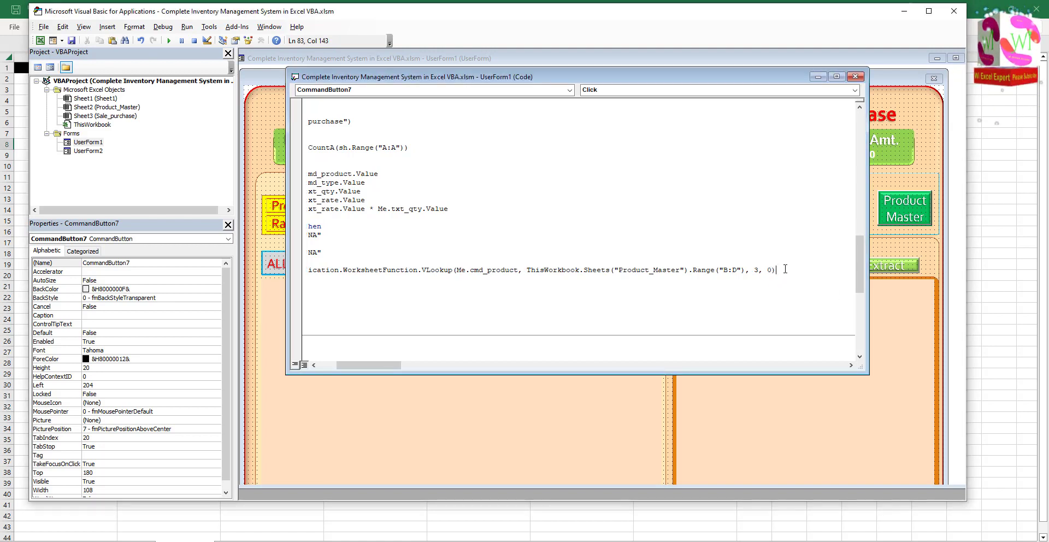
{"action": "type", "text": "*Me.txt_qty.Value"}
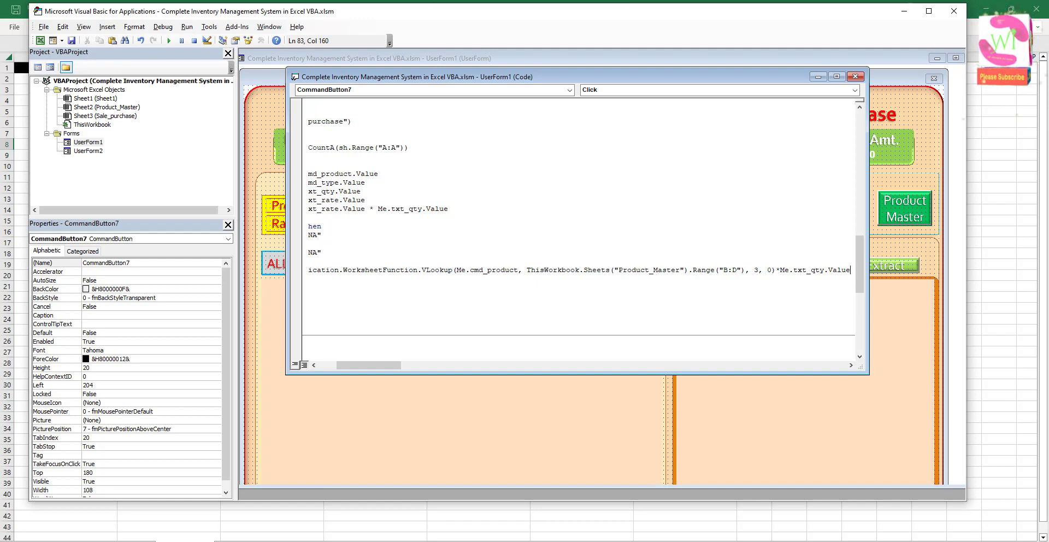
Insert (rate * quantity) before the lookup so the G line computes profit.
{"action": "left_click", "coordinate": [310, 217]}
{"action": "left_click", "coordinate": [443, 269]}
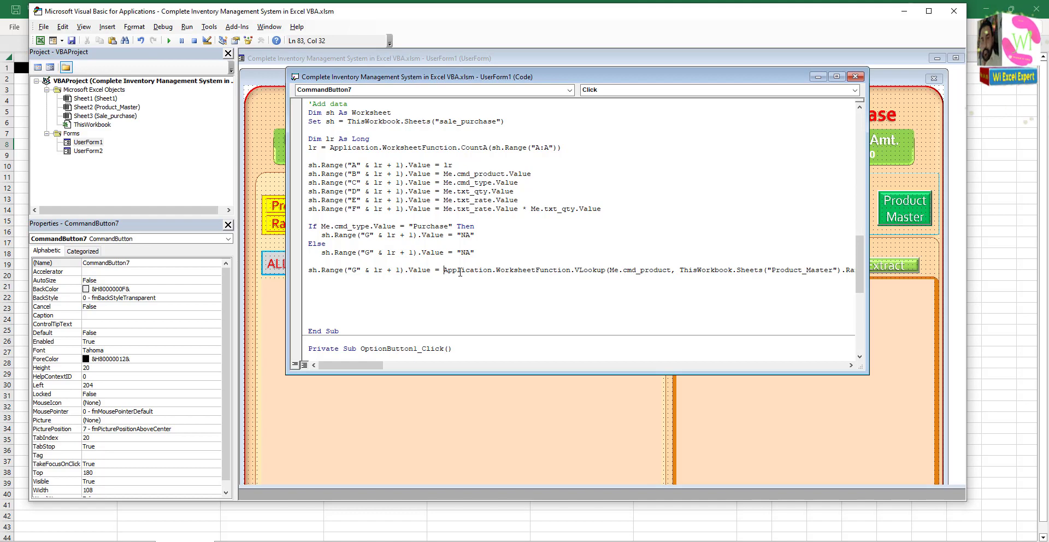
{"action": "type", "text": "Me.txt_rate.Value * Me.txt_qty.Value"}
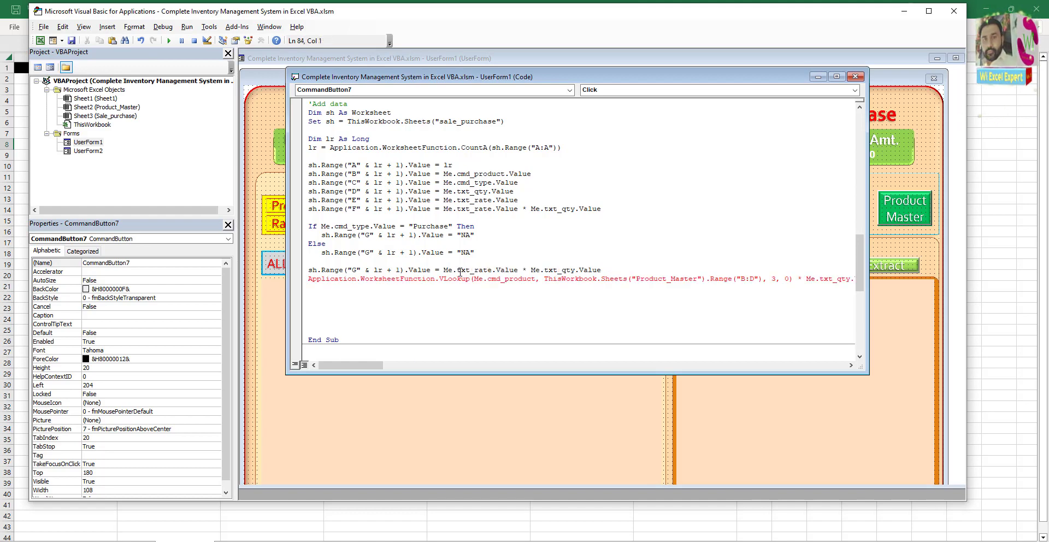
{"action": "left_click", "coordinate": [444, 270]}
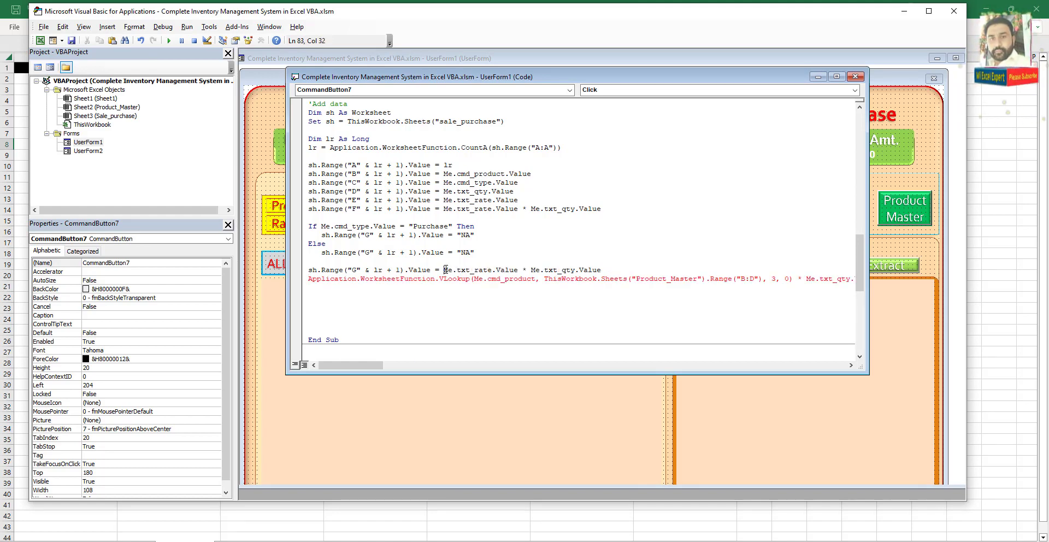
{"action": "type", "text": "("}
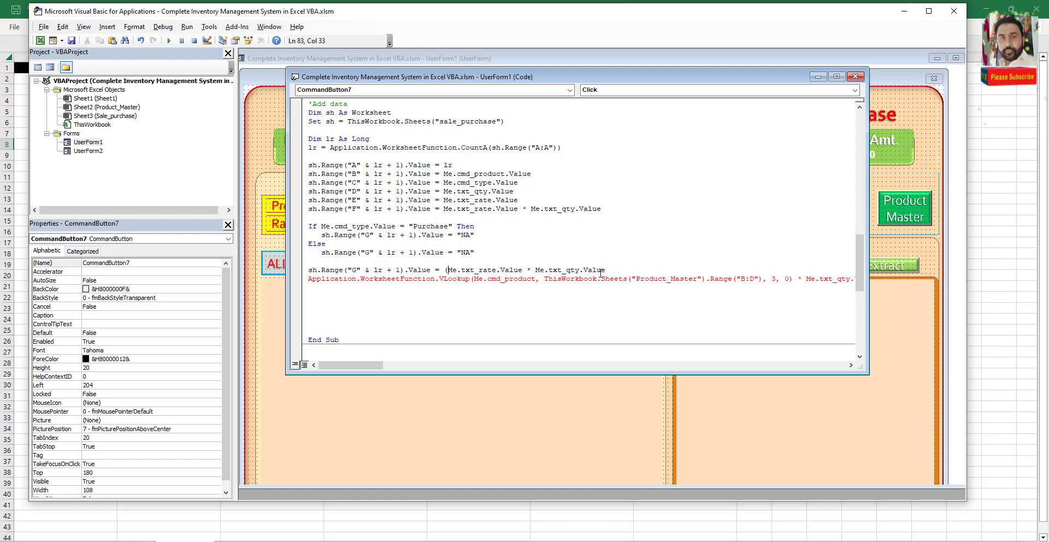
{"action": "left_click", "coordinate": [607, 270]}
{"action": "type", "text": ")-"}
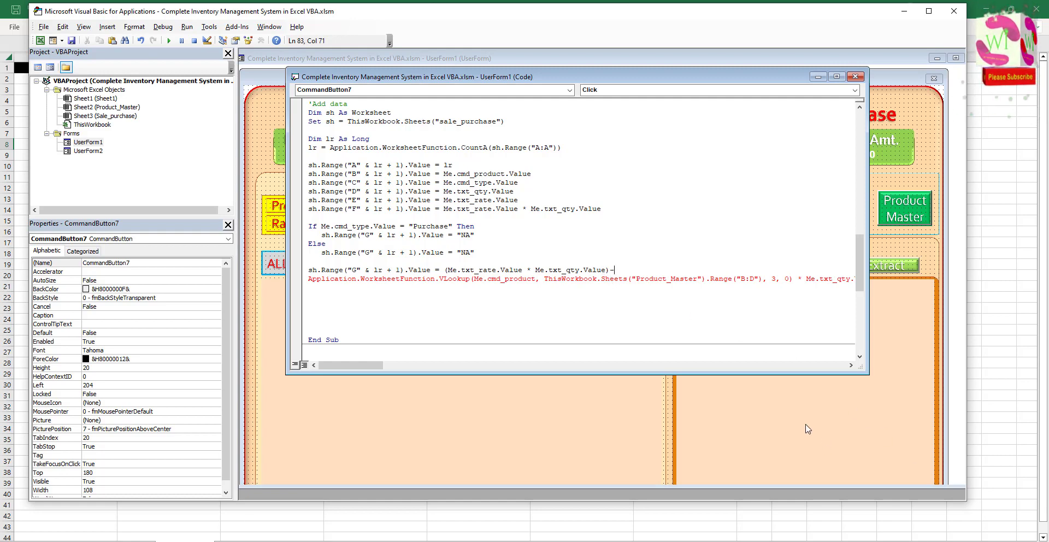
Join the VLookup onto the profit line and add Me.cmd_product.Value = "" to clear the product.
{"action": "key", "text": "Delete"}
{"action": "left_click", "coordinate": [308, 305]}
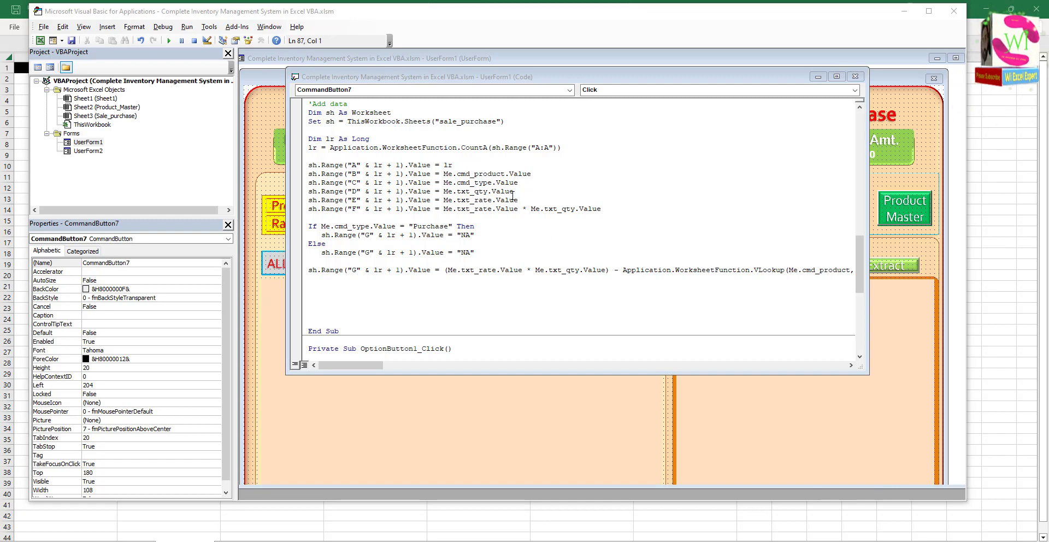
{"action": "left_click_drag", "start_coordinate": [443, 173], "coordinate": [538, 173]}
{"action": "key", "text": "ctrl+c"}
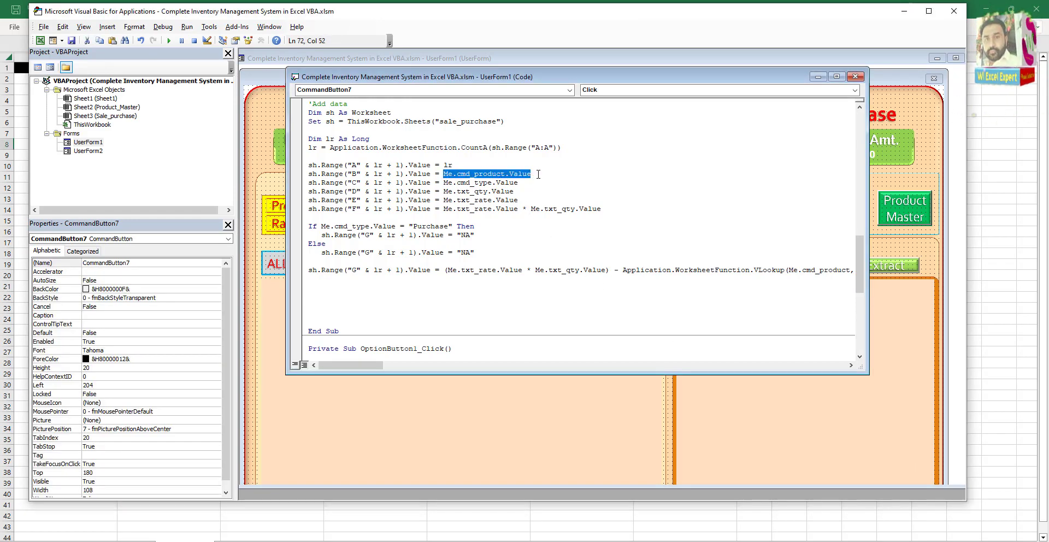
{"action": "left_click", "coordinate": [355, 287]}
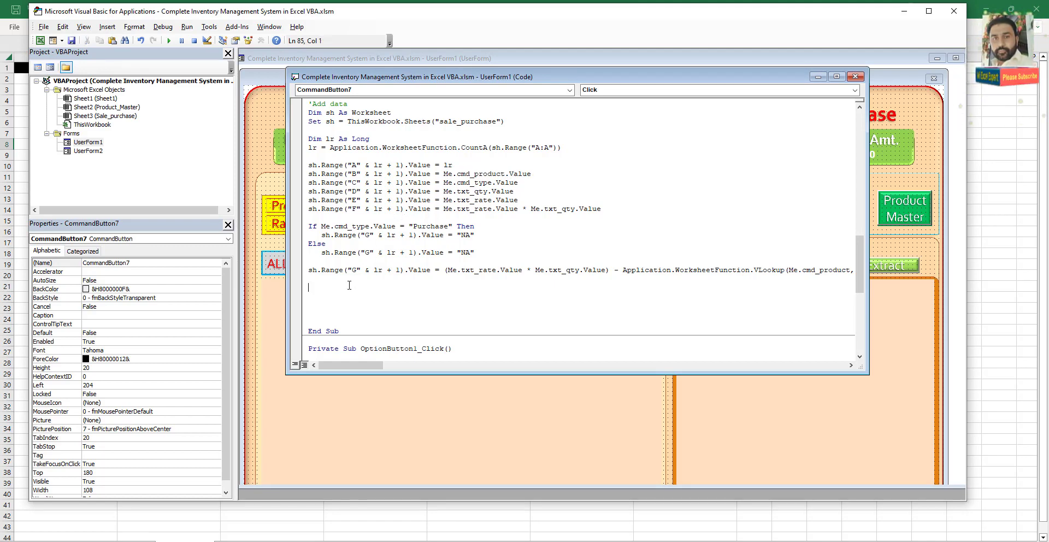
{"action": "key", "text": "ctrl+v"}
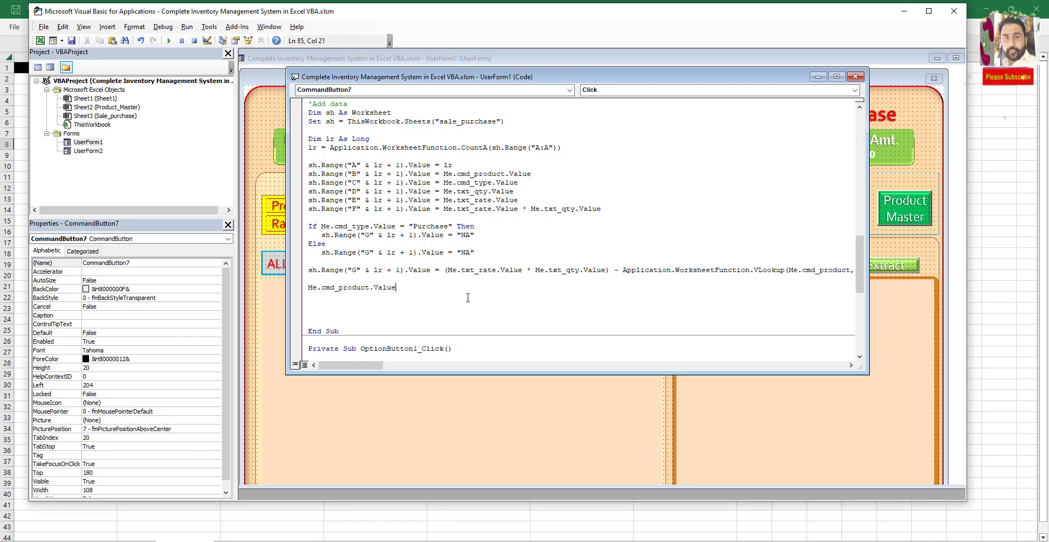
{"action": "type", "text": "= \"\""}
{"action": "key", "text": "Return"}
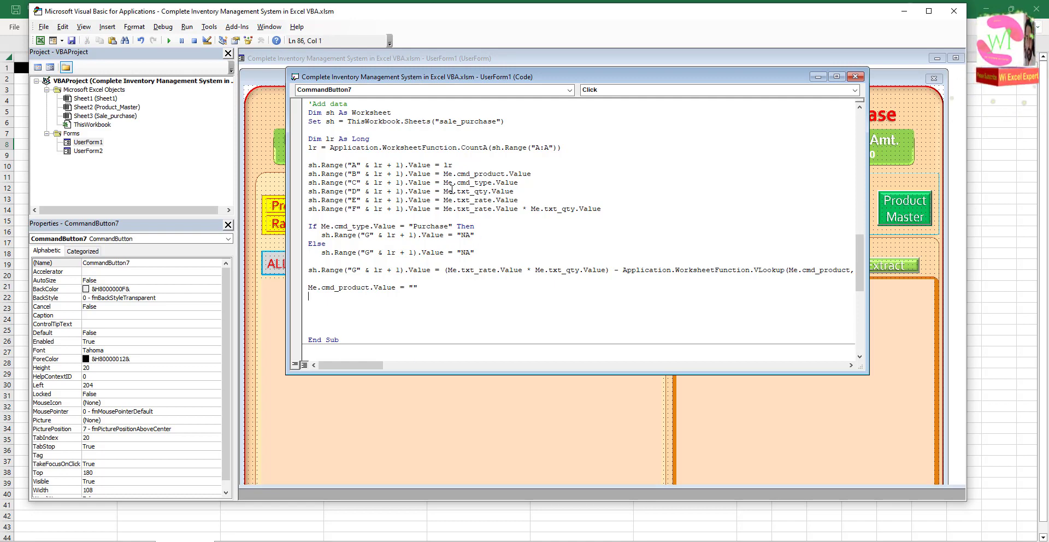
Add lines clearing the type and quantity fields with = "".
{"action": "left_click_drag", "start_coordinate": [443, 183], "coordinate": [517, 184]}
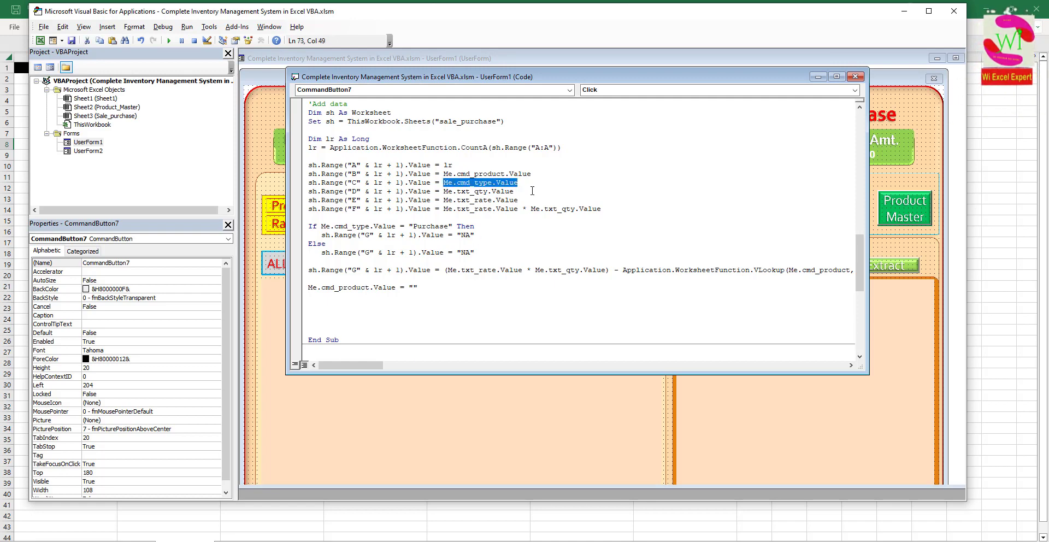
{"action": "key", "text": "ctrl+c"}
{"action": "left_click", "coordinate": [372, 295]}
{"action": "key", "text": "ctrl+v"}
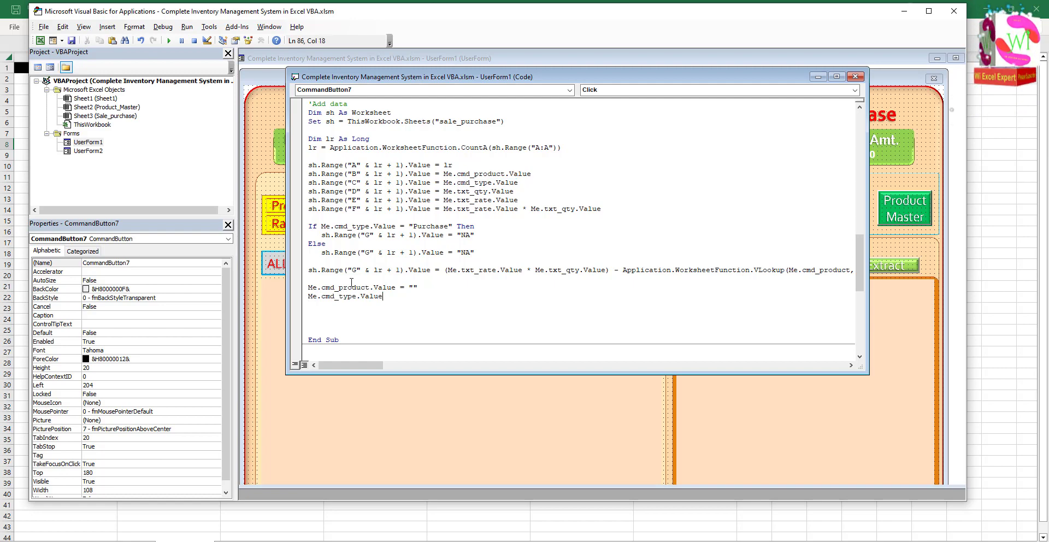
{"action": "type", "text": "\"\""}
{"action": "key", "text": "Return"}
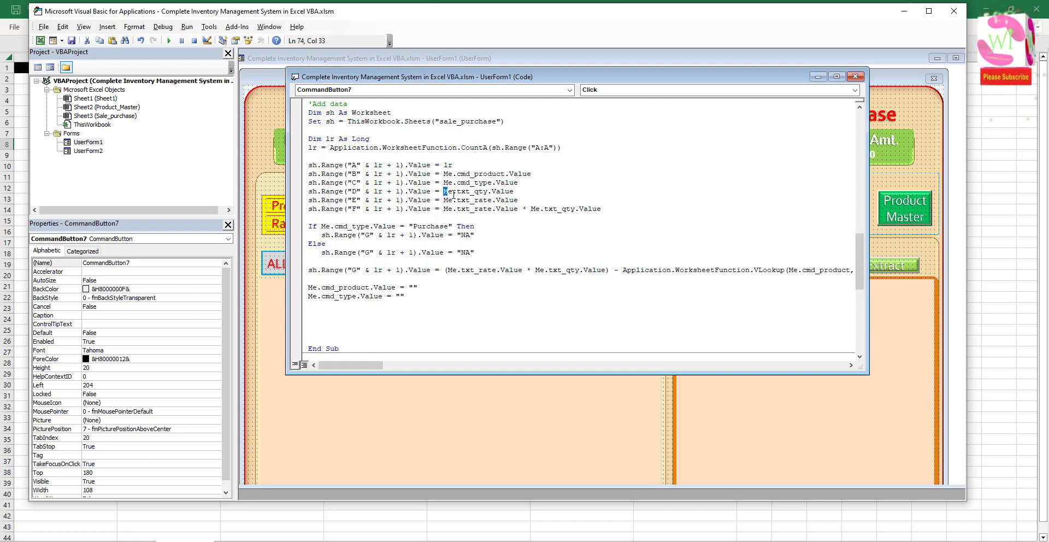
{"action": "left_click_drag", "start_coordinate": [442, 191], "coordinate": [513, 191]}
{"action": "left_click", "coordinate": [336, 305]}
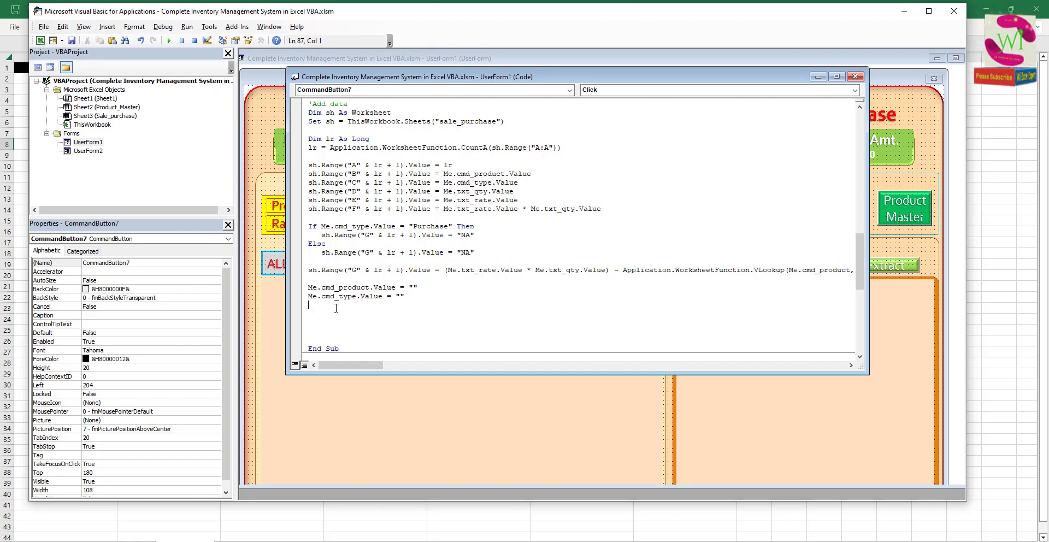
{"action": "key", "text": "ctrl+v"}
{"action": "type", "text": "="}
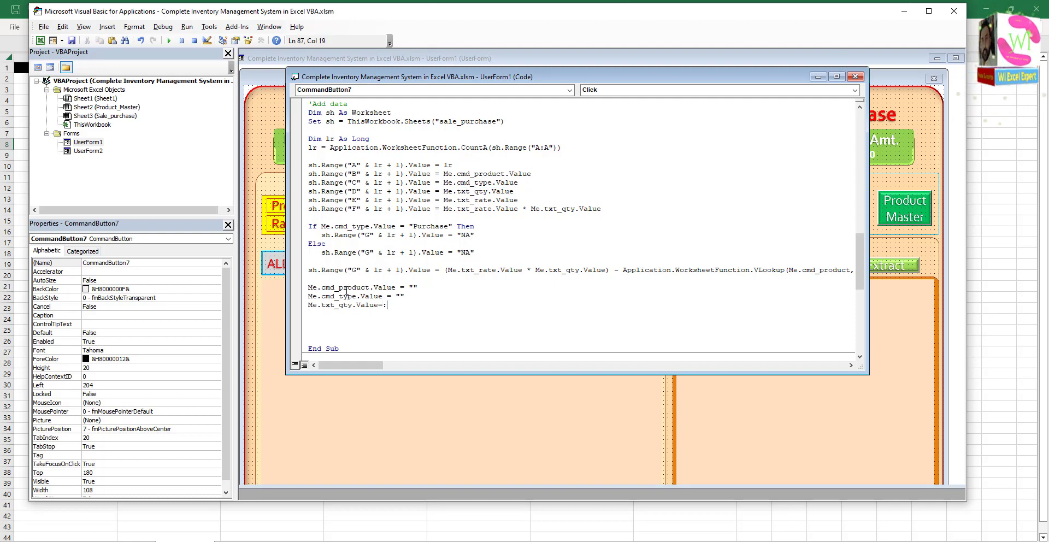
{"action": "type", "text": "\""}
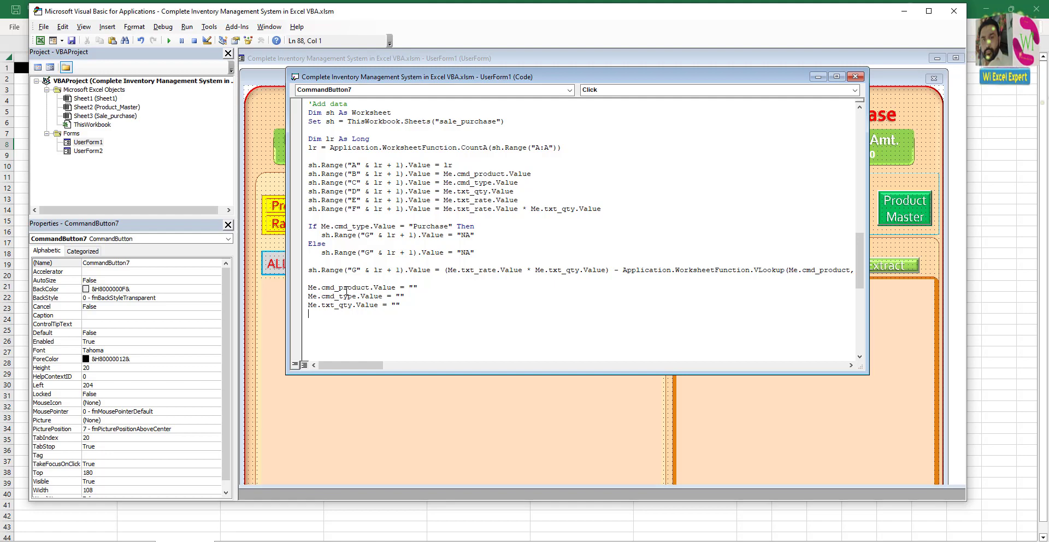
Add a line clearing the rate field with txt_rate.Value = "".
{"action": "left_click_drag", "start_coordinate": [443, 200], "coordinate": [538, 200]}
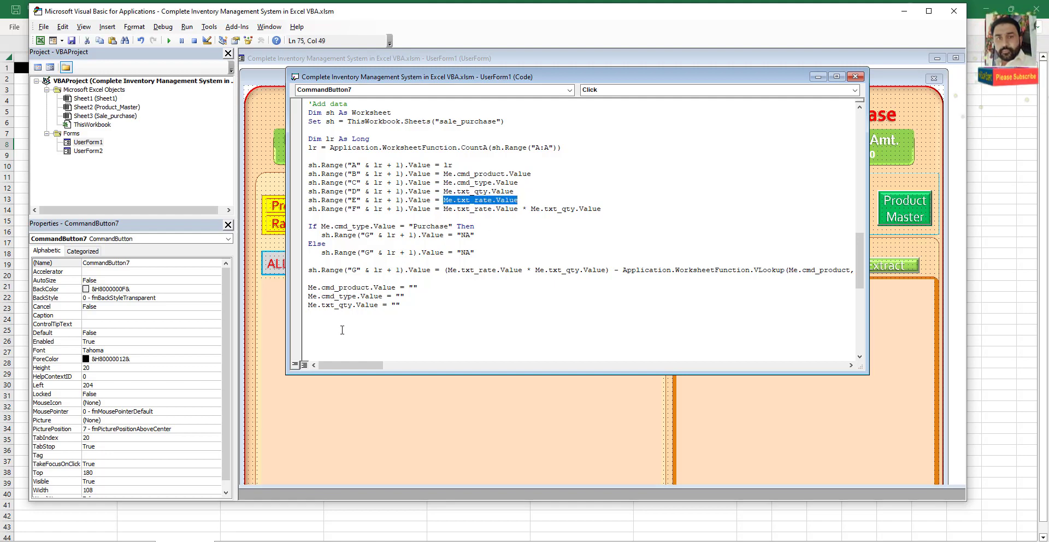
{"action": "left_click", "coordinate": [320, 315]}
{"action": "key", "text": "ctrl+v"}
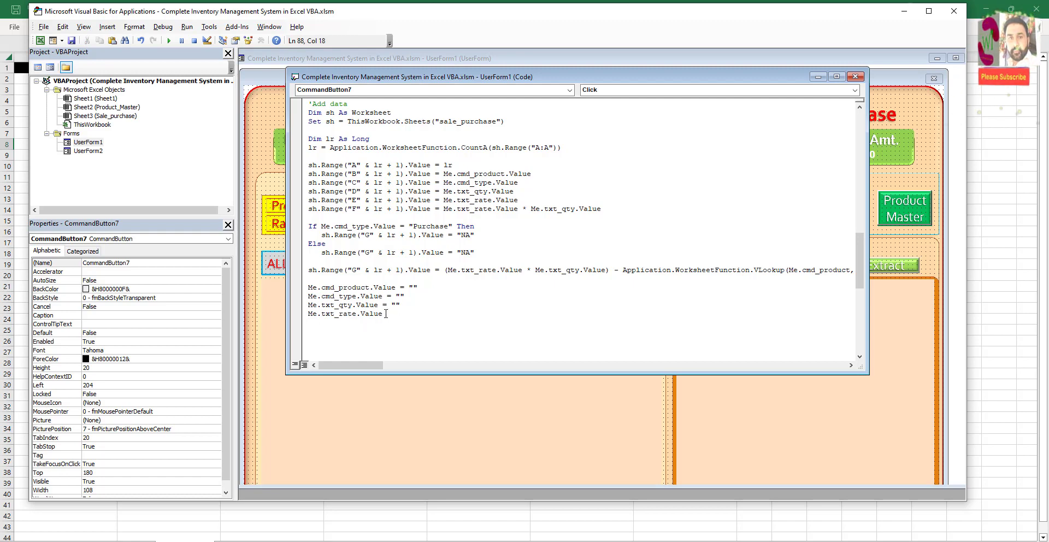
{"action": "type", "text": "\"\""}
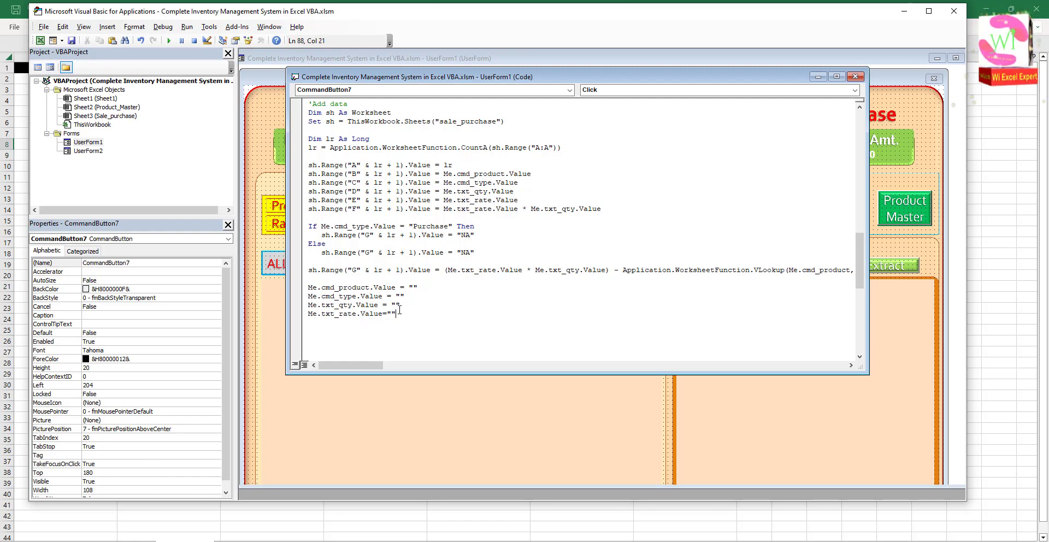
{"action": "key", "text": "Return"}
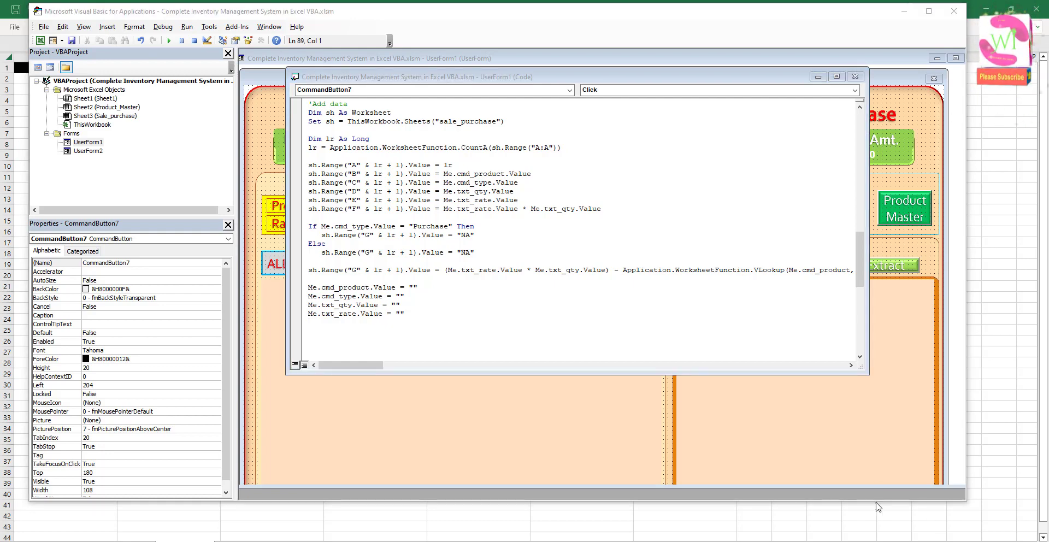
{"action": "left_click", "coordinate": [448, 315]}
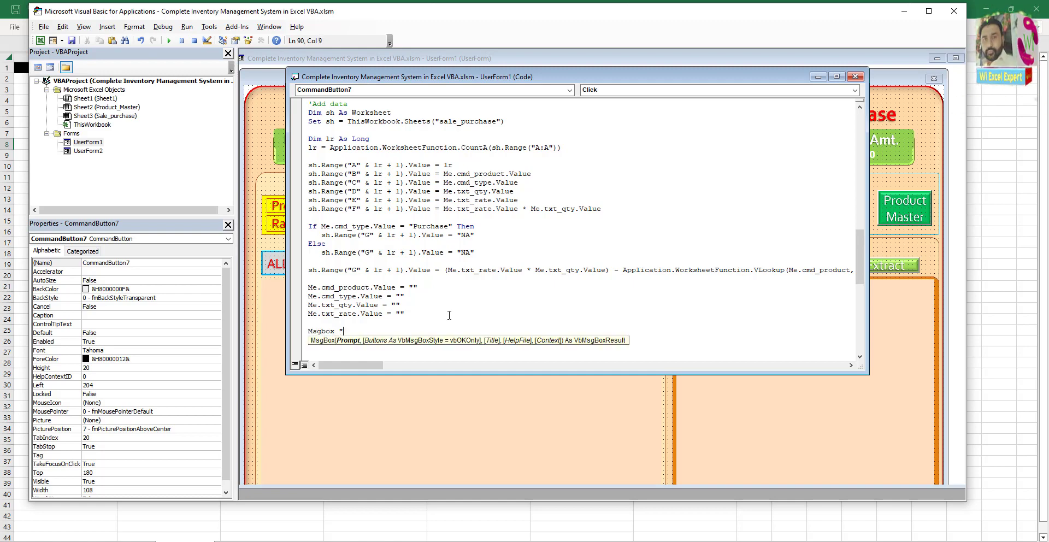
Add MsgBox "Data hase been added", vbInformation after the clearing lines.
{"action": "type", "text": "D"}
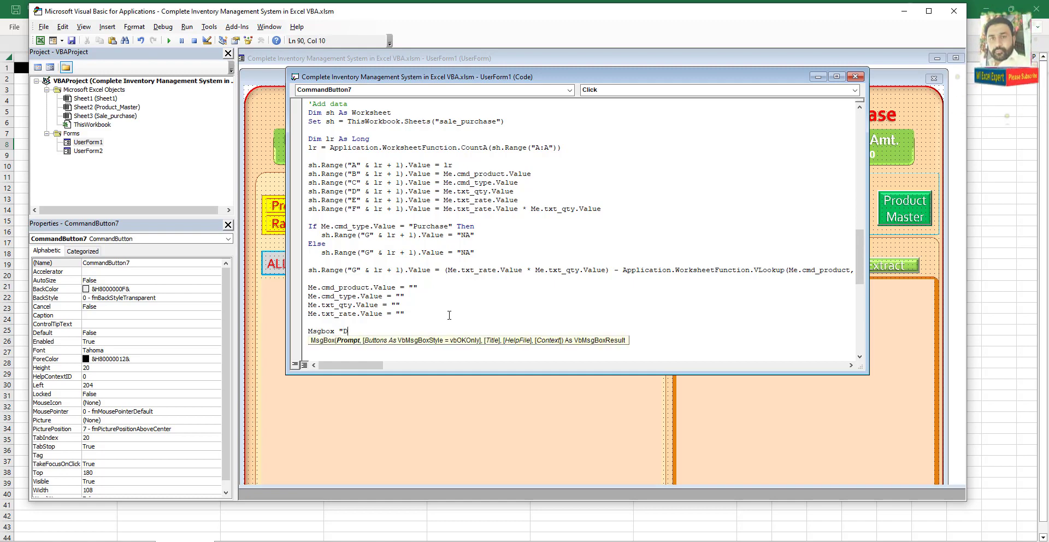
{"action": "type", "text": "ata hase"}
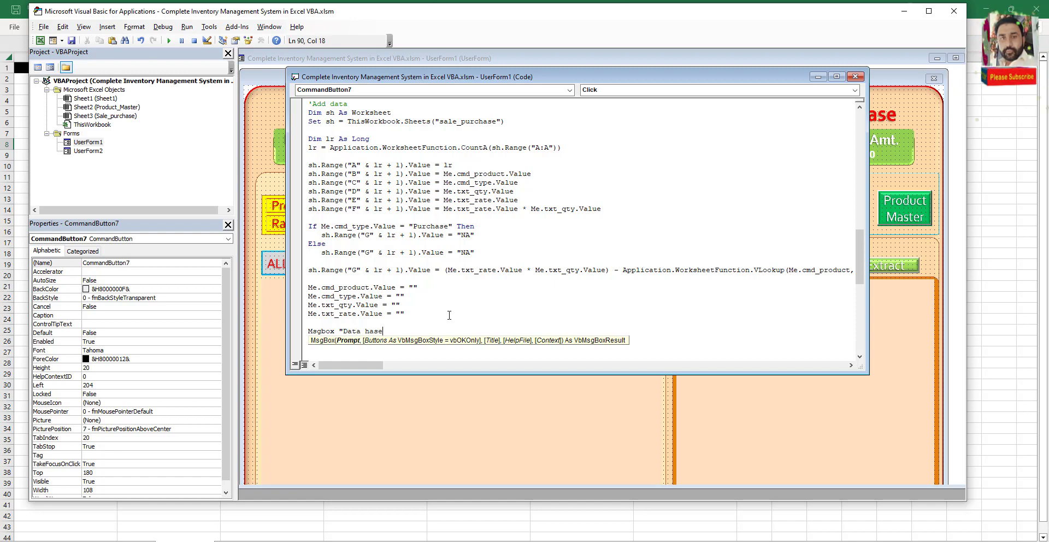
{"action": "type", "text": " been sa"}
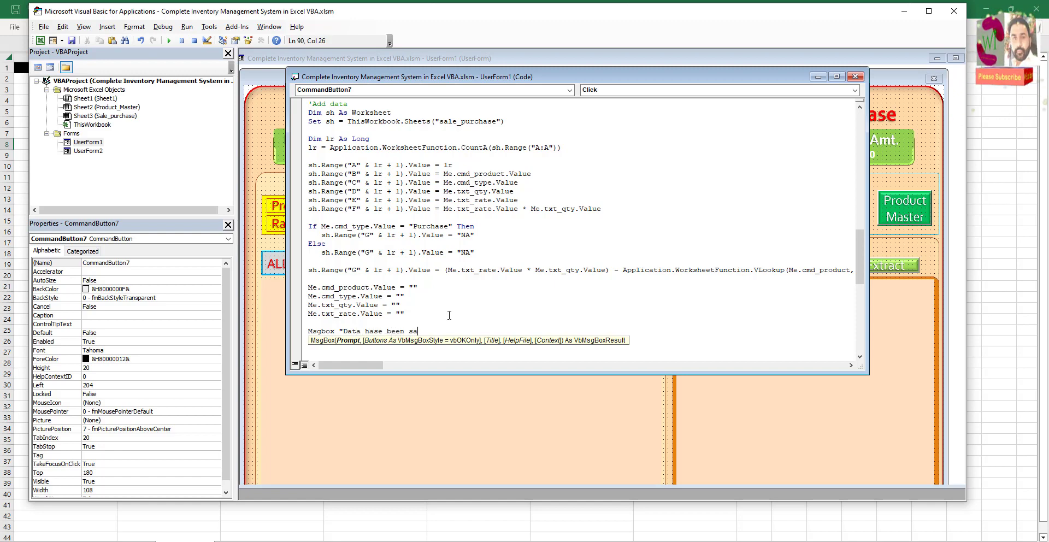
{"action": "type", "text": "ved"}
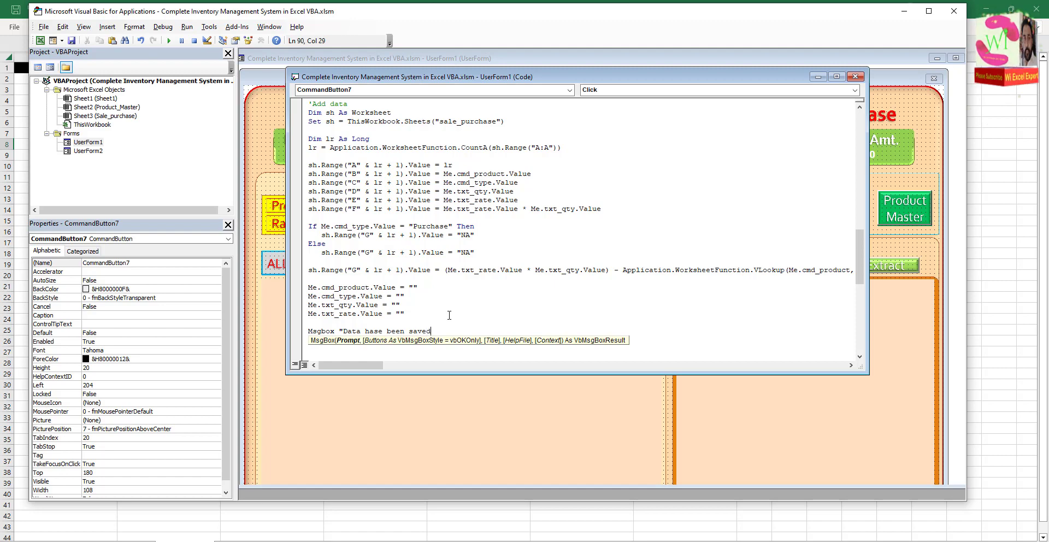
{"action": "type", "text": "dde"}
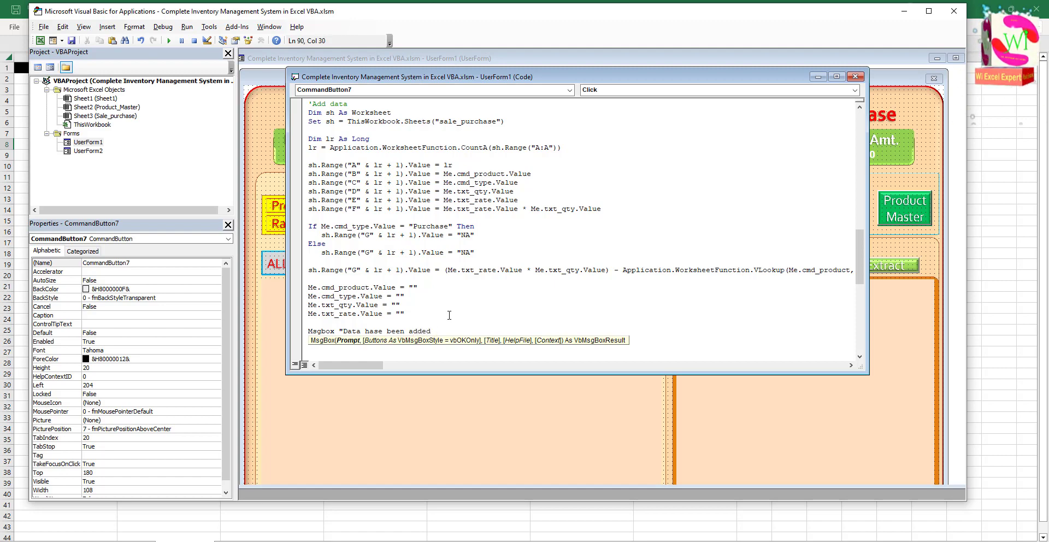
{"action": "type", "text": ","}
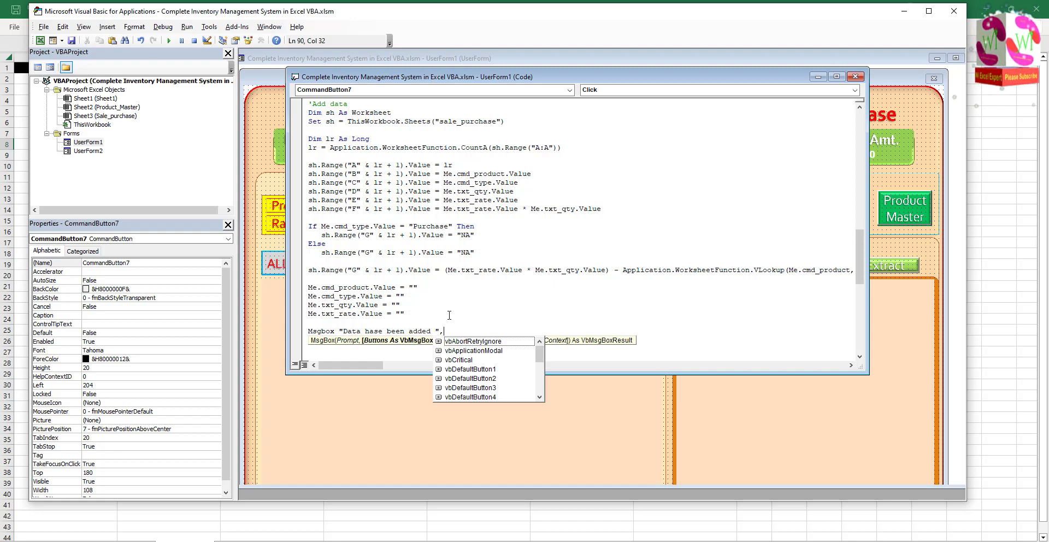
{"action": "type", "text": "vb"}
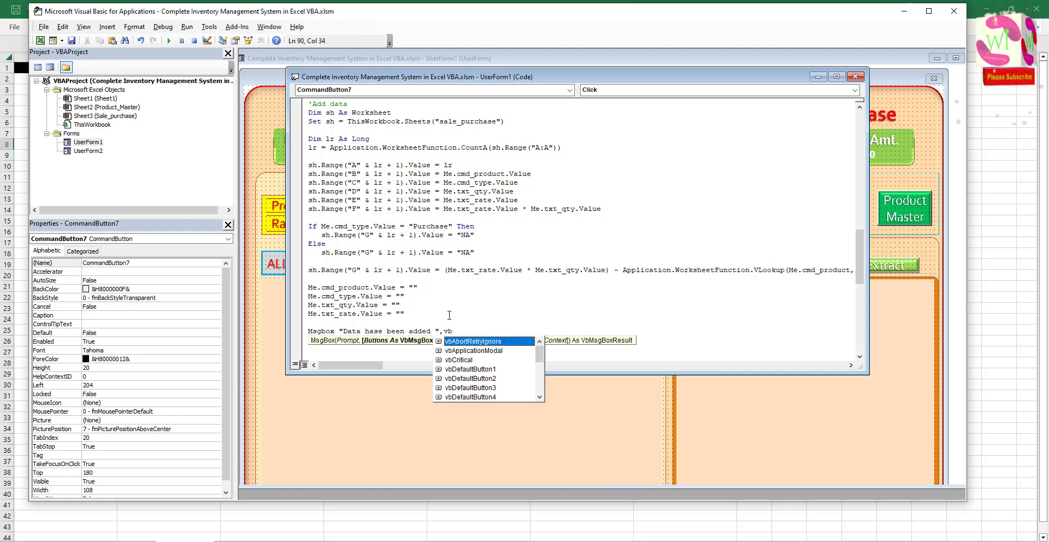
{"action": "type", "text": "i"}
{"action": "double_click", "coordinate": [474, 342]}
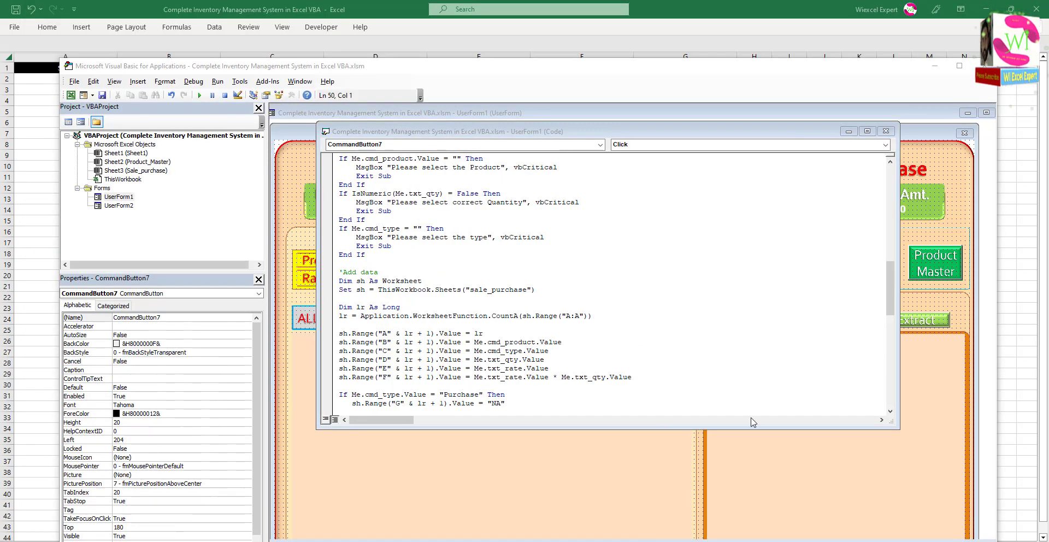
Run the form with F5 and add a PC sale of quantity 2, then move the form aside.
{"action": "left_click", "coordinate": [292, 178]}
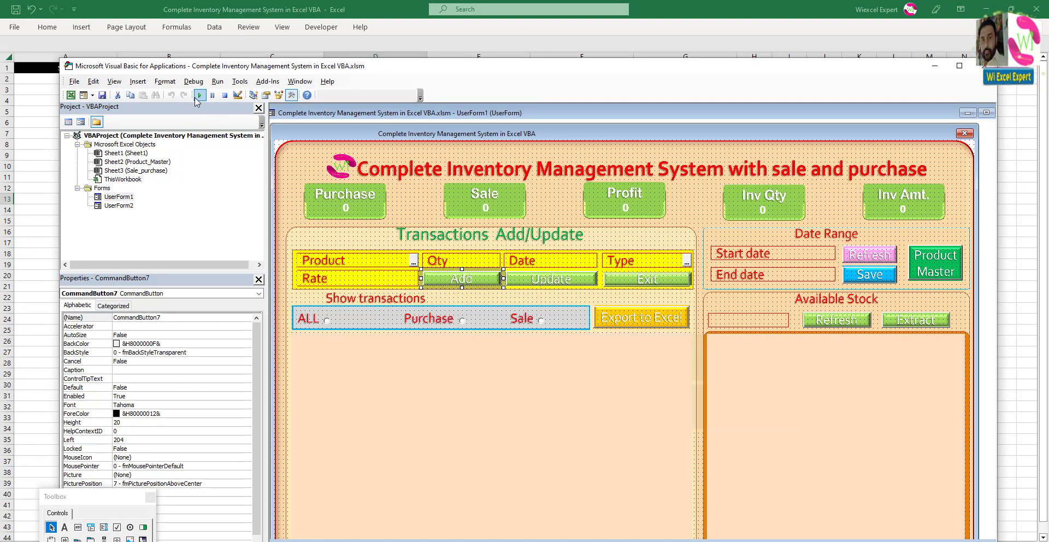
{"action": "key", "text": "F5"}
{"action": "left_click", "coordinate": [312, 200]}
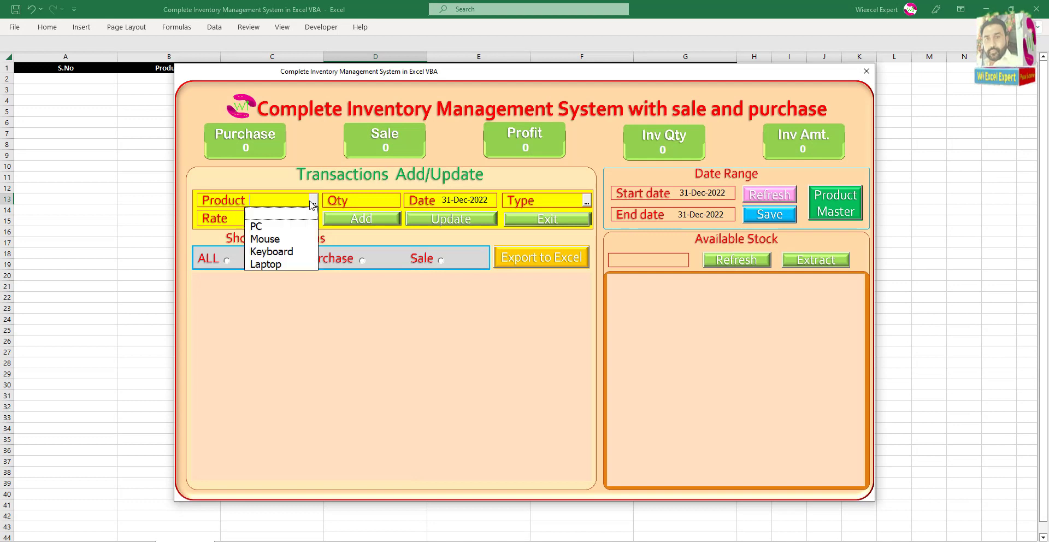
{"action": "left_click", "coordinate": [255, 216]}
{"action": "left_click", "coordinate": [370, 202]}
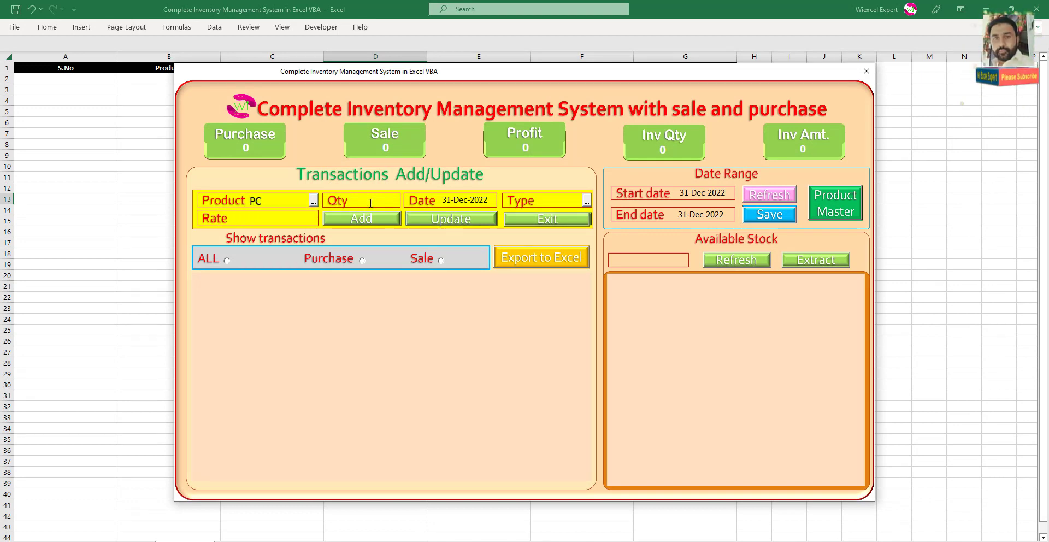
{"action": "type", "text": "2"}
{"action": "left_click", "coordinate": [586, 201]}
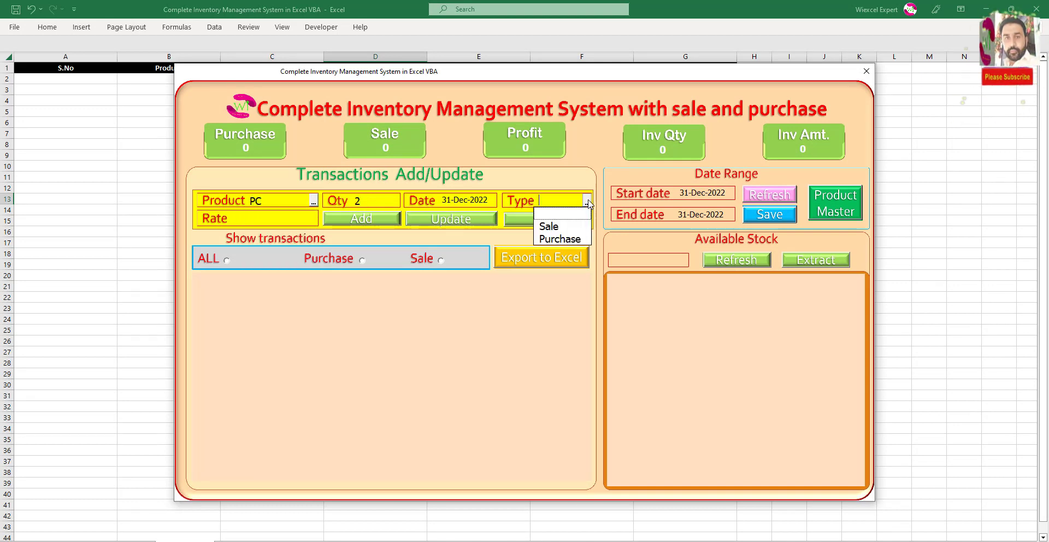
{"action": "left_click", "coordinate": [548, 226]}
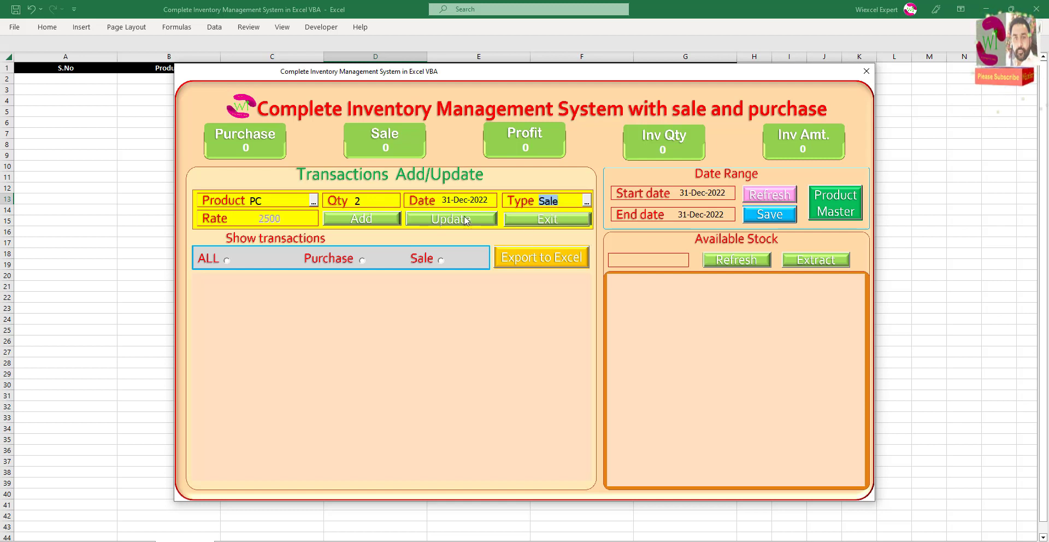
{"action": "left_click", "coordinate": [338, 217]}
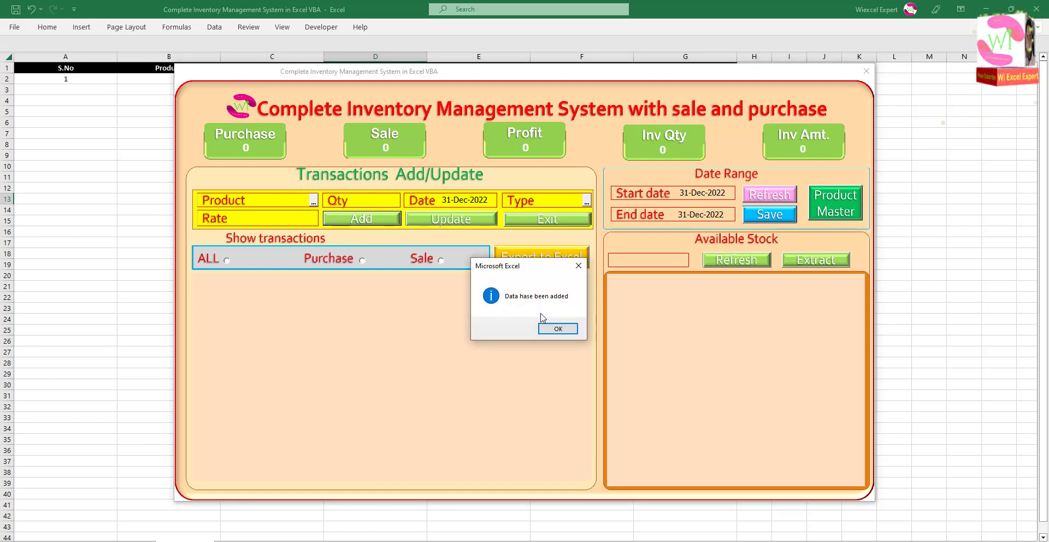
{"action": "left_click", "coordinate": [551, 329]}
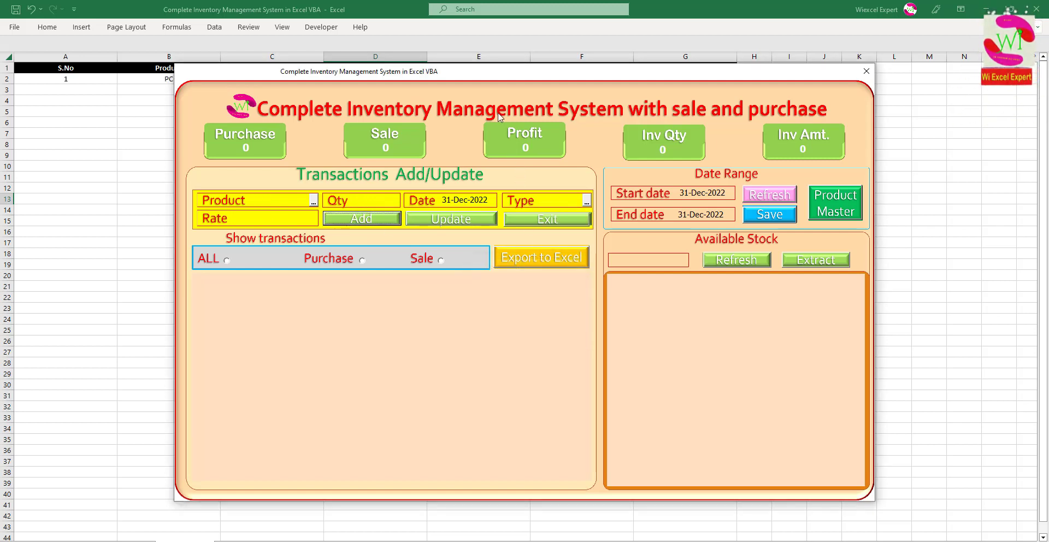
{"action": "left_click_drag", "start_coordinate": [486, 78], "coordinate": [474, 113]}
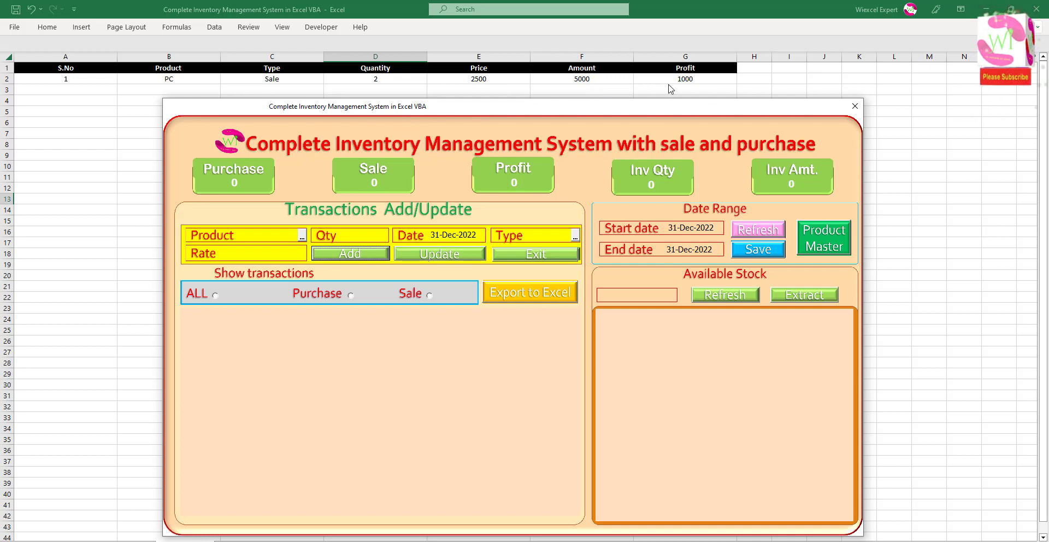
Add a Mouse sale of quantity 10 from the form.
{"action": "left_click", "coordinate": [303, 237]}
{"action": "left_click", "coordinate": [269, 273]}
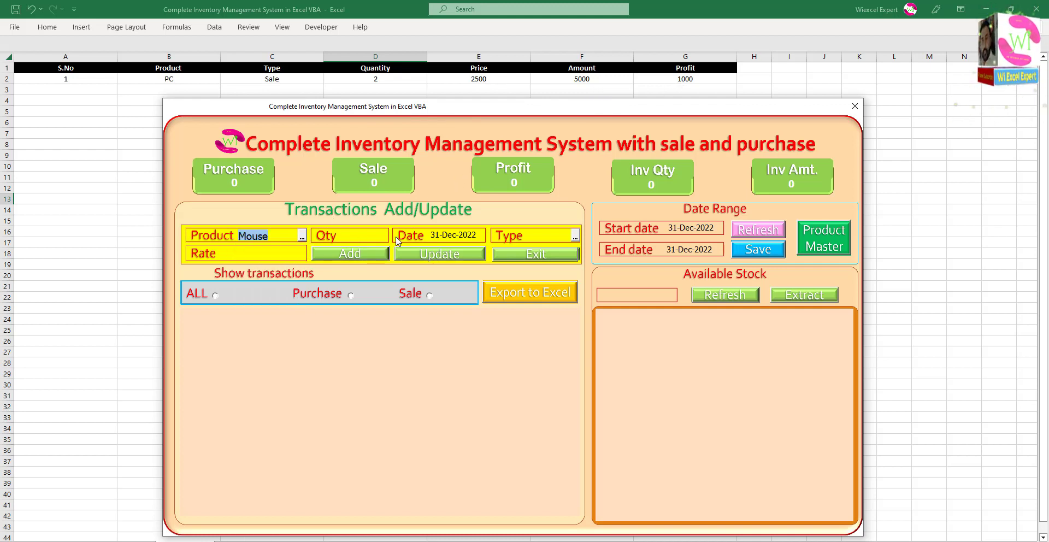
{"action": "left_click", "coordinate": [378, 236]}
{"action": "type", "text": "0"}
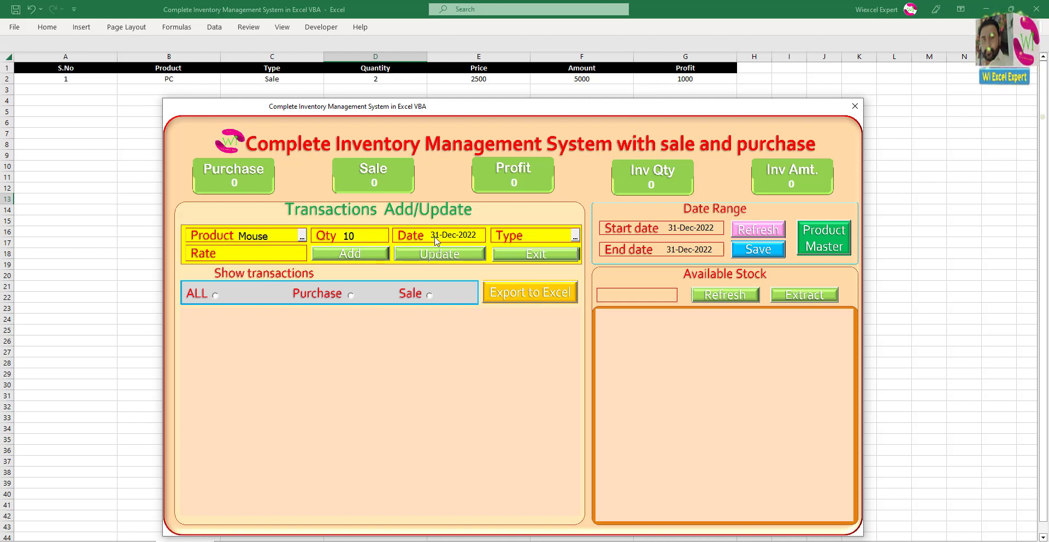
{"action": "left_click", "coordinate": [574, 235]}
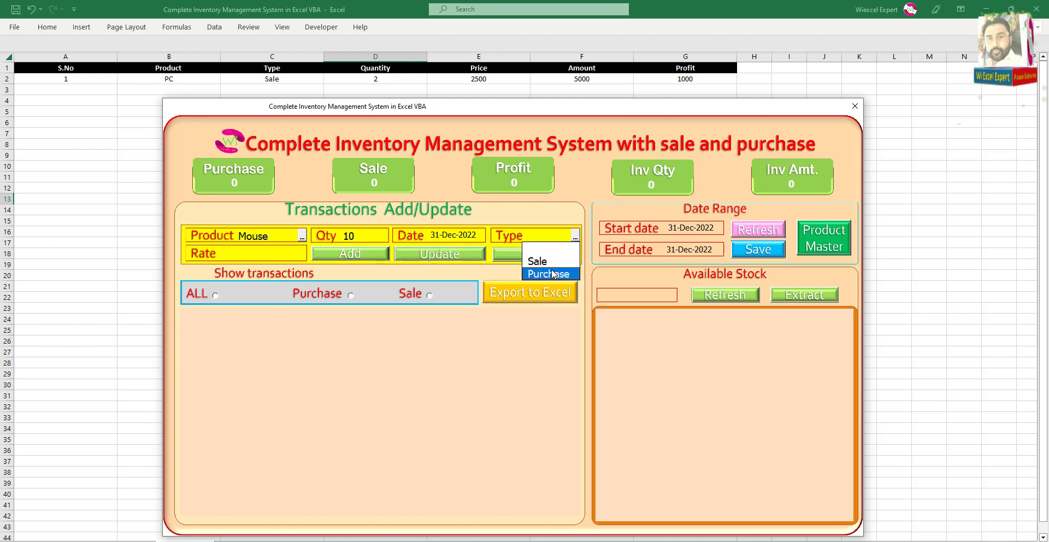
{"action": "left_click", "coordinate": [553, 271]}
{"action": "left_click", "coordinate": [575, 236]}
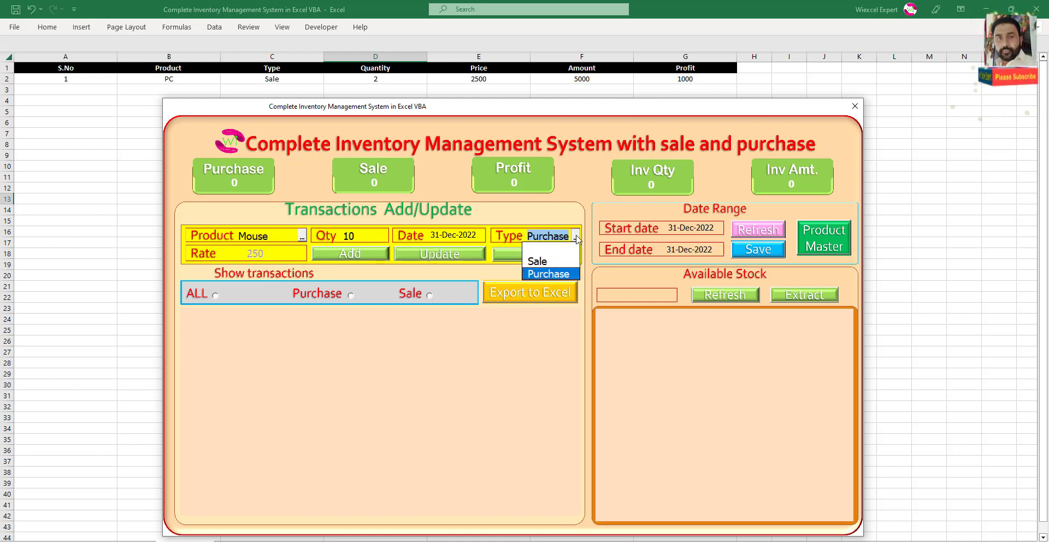
{"action": "left_click", "coordinate": [550, 260]}
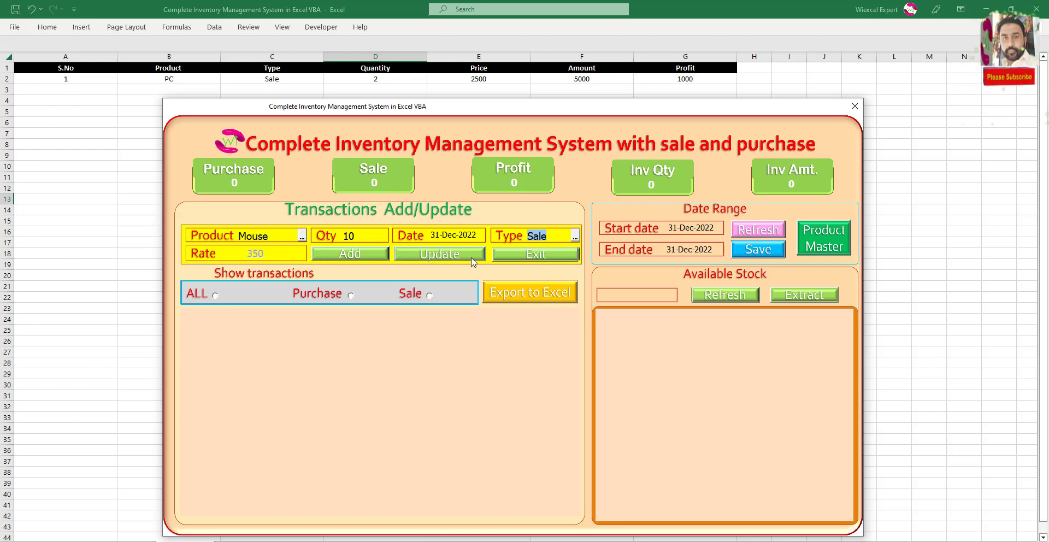
{"action": "left_click", "coordinate": [339, 255]}
{"action": "left_click", "coordinate": [555, 328]}
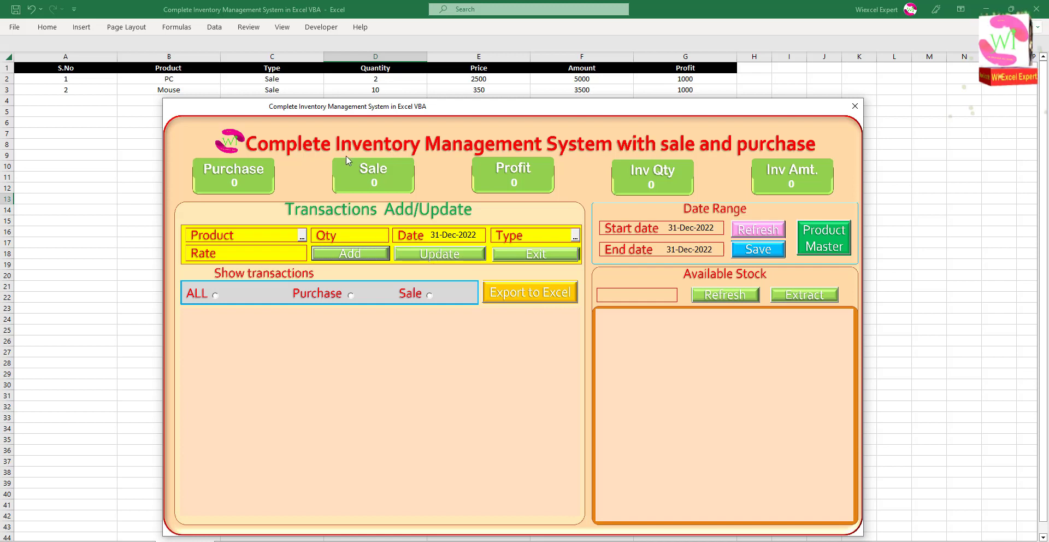
Add a Keyboard purchase of quantity 10 and move the form to reveal row 4.
{"action": "left_click", "coordinate": [302, 235]}
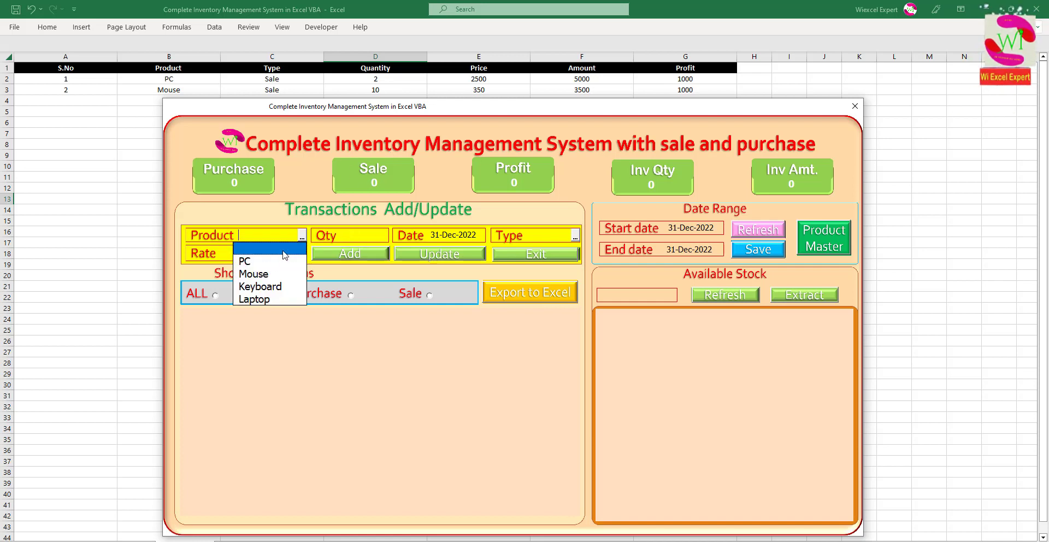
{"action": "left_click", "coordinate": [267, 285]}
{"action": "left_click", "coordinate": [377, 237]}
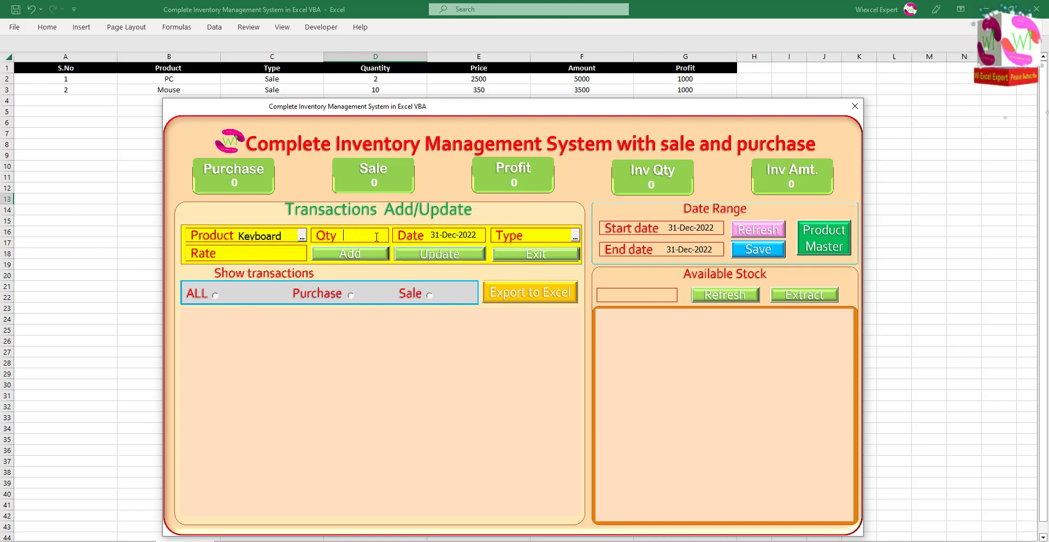
{"action": "type", "text": "10"}
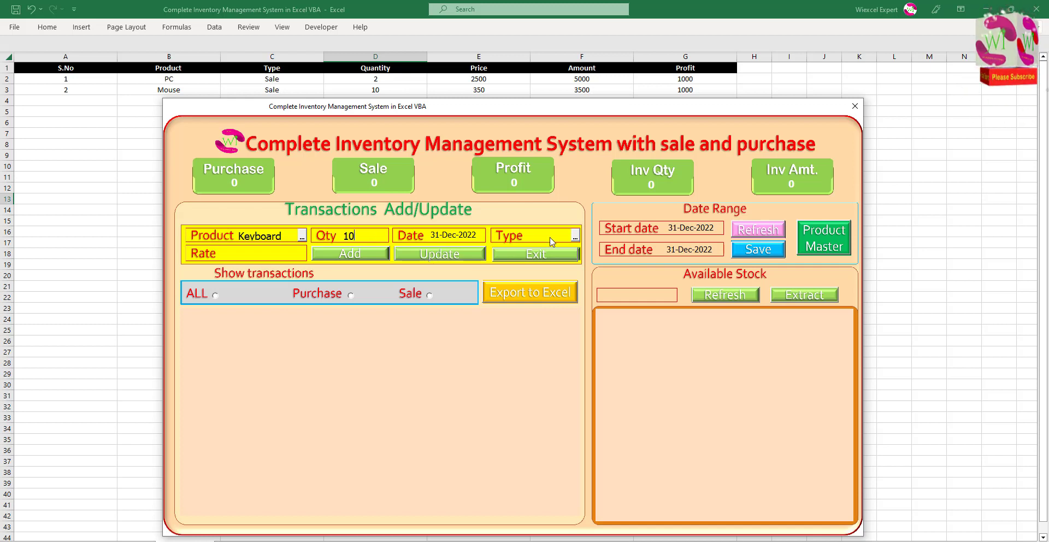
{"action": "left_click", "coordinate": [575, 236]}
{"action": "left_click", "coordinate": [537, 276]}
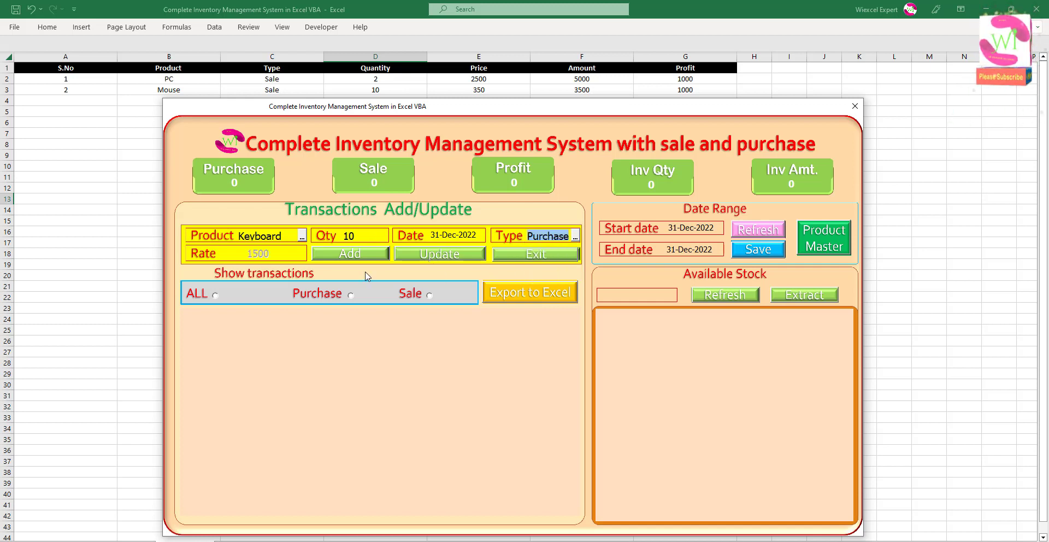
{"action": "left_click", "coordinate": [348, 254]}
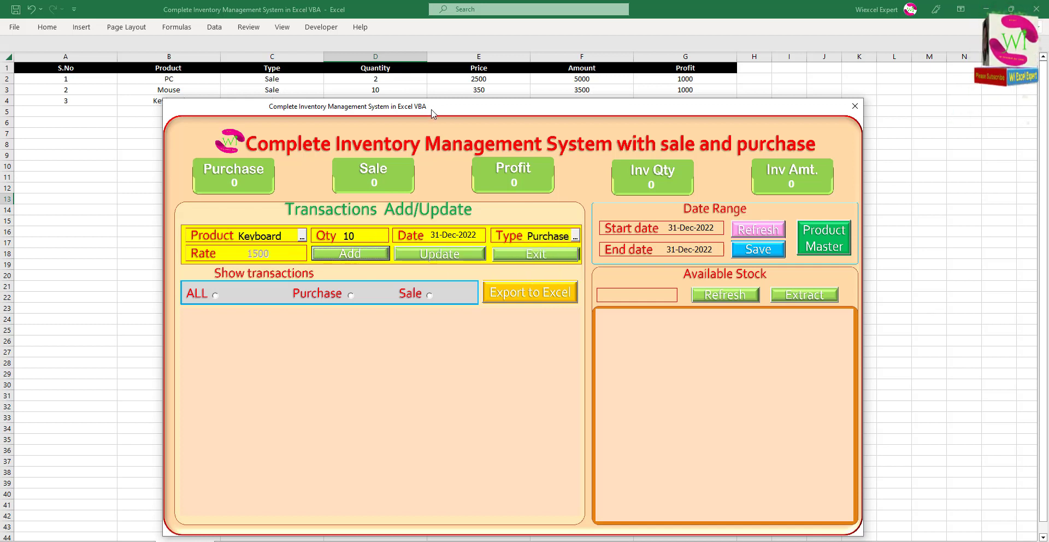
{"action": "left_click_drag", "start_coordinate": [432, 113], "coordinate": [435, 127]}
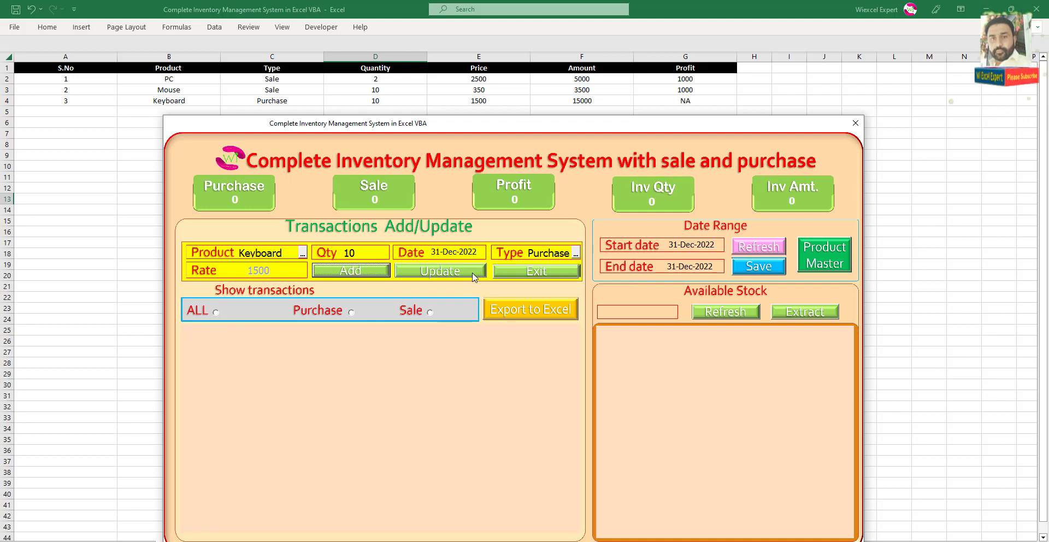
Close the inventory form and relaunch it from the VBA Editor.
{"action": "left_click", "coordinate": [519, 271]}
{"action": "key", "text": "alt+F11"}
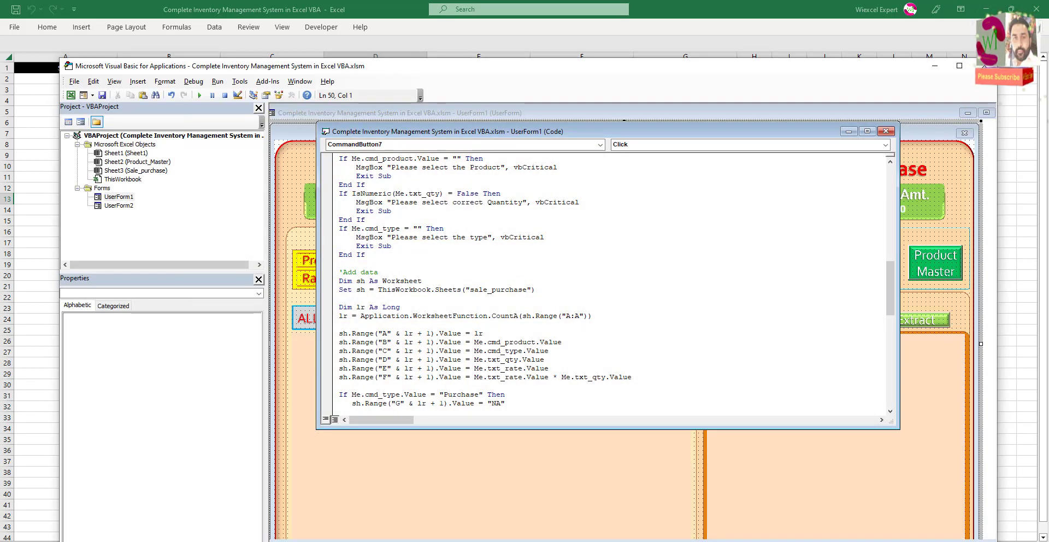
{"action": "scroll", "coordinate": [606, 284], "scroll_direction": "down", "scroll_amount": 5}
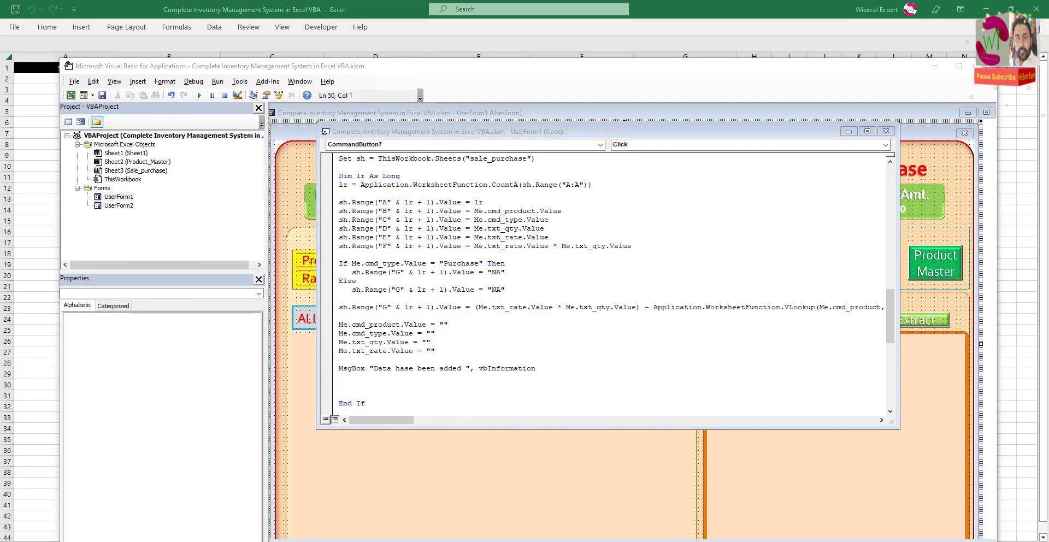
{"action": "left_click", "coordinate": [201, 97]}
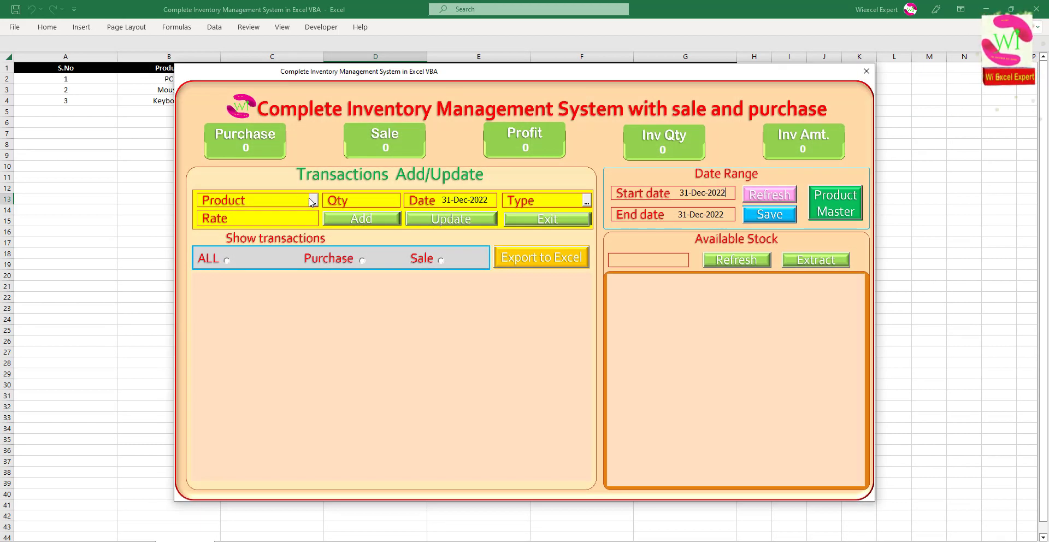
Add another Mouse sale of quantity 10 as row 5, then exit the form.
{"action": "left_click", "coordinate": [313, 201]}
{"action": "left_click", "coordinate": [288, 242]}
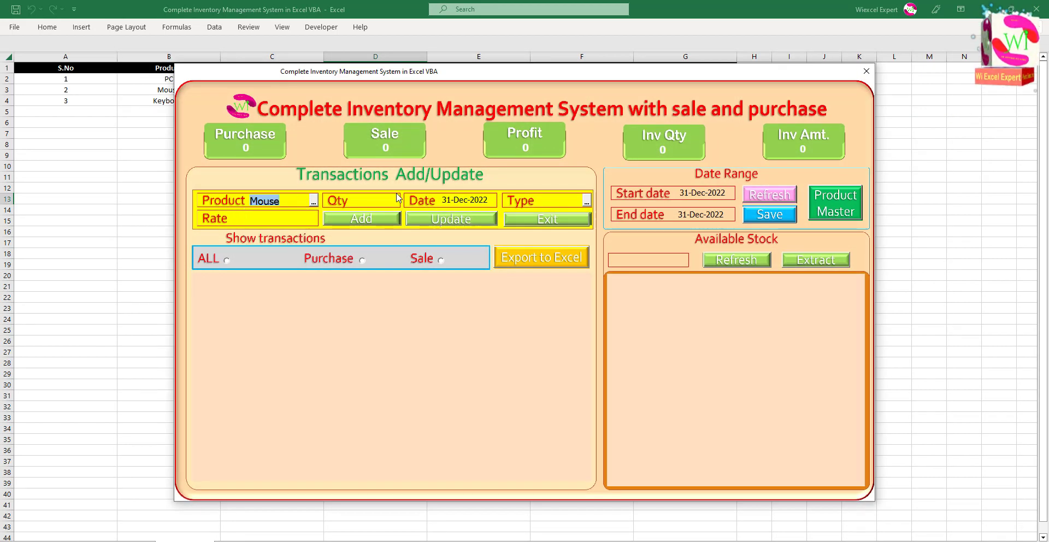
{"action": "left_click", "coordinate": [386, 200]}
{"action": "type", "text": "0"}
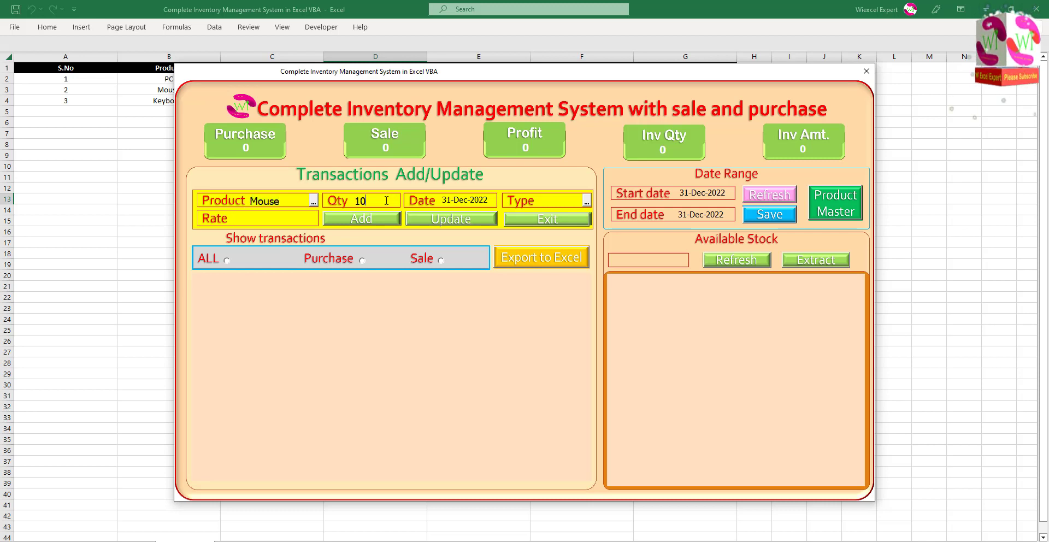
{"action": "left_click", "coordinate": [585, 202]}
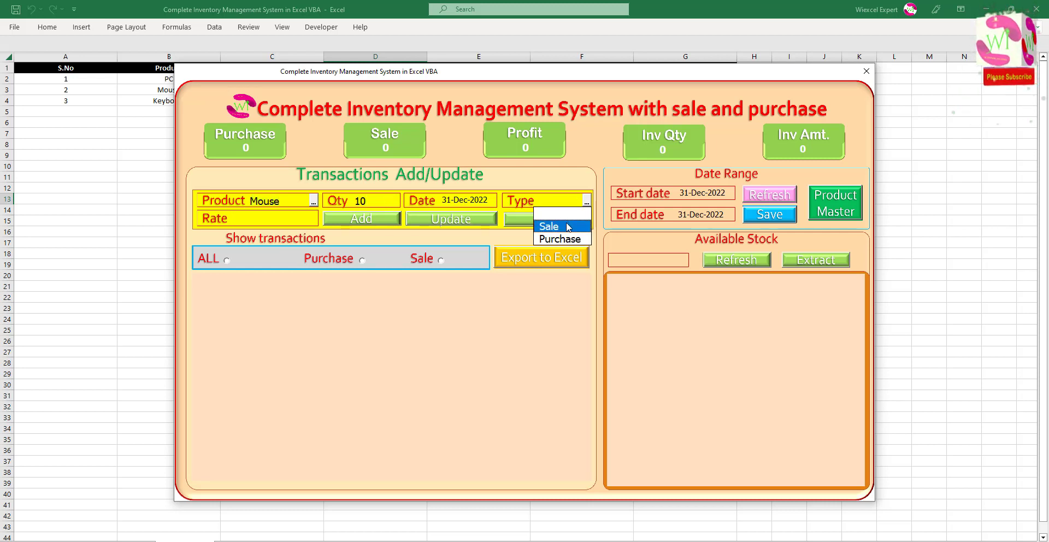
{"action": "left_click", "coordinate": [548, 226]}
{"action": "left_click", "coordinate": [376, 221]}
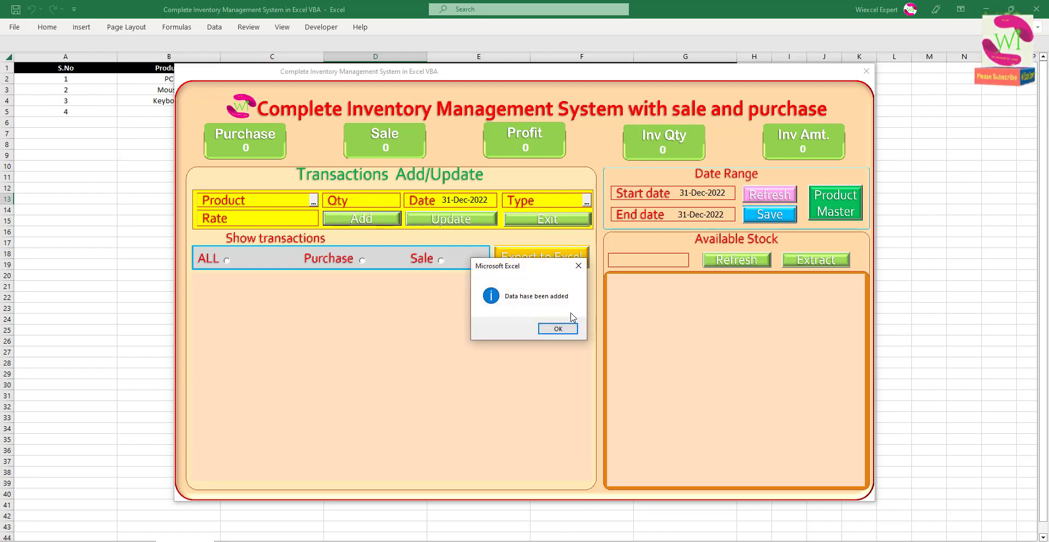
{"action": "left_click", "coordinate": [556, 330]}
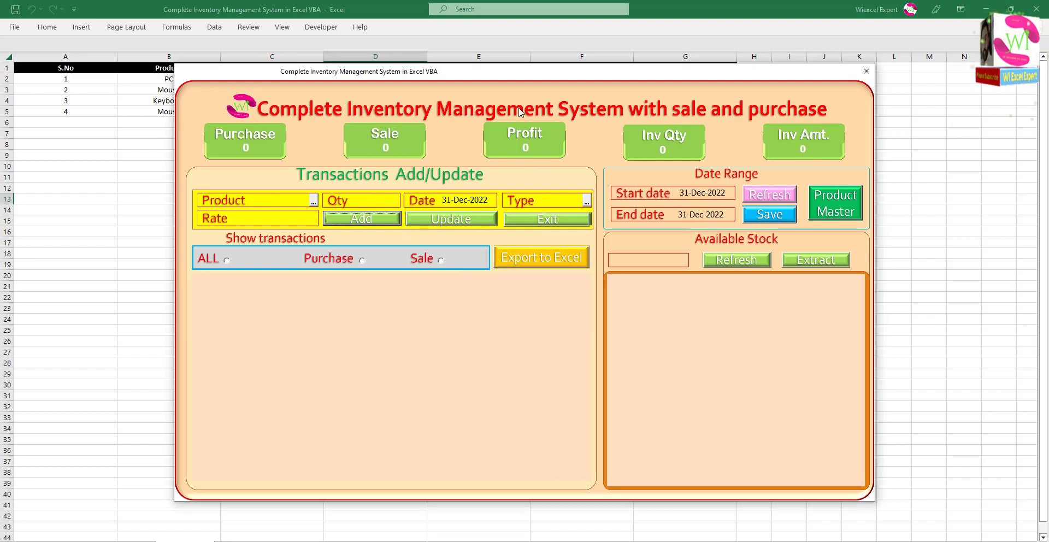
{"action": "mouse_move", "coordinate": [511, 75]}
{"action": "left_mouse_down"}
{"action": "mouse_move", "coordinate": [501, 143]}
{"action": "mouse_move", "coordinate": [528, 108]}
{"action": "left_mouse_up"}
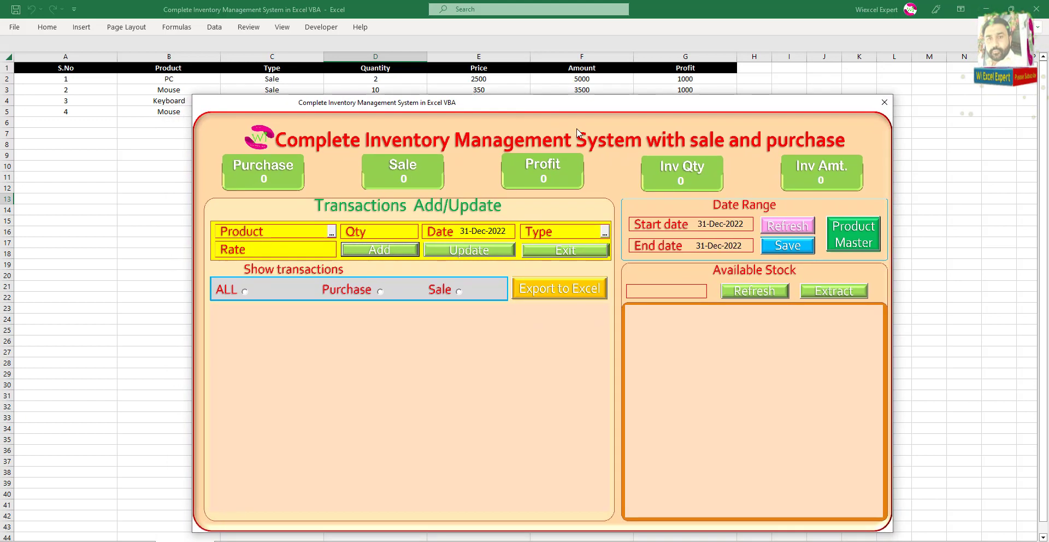
{"action": "left_click", "coordinate": [568, 252]}
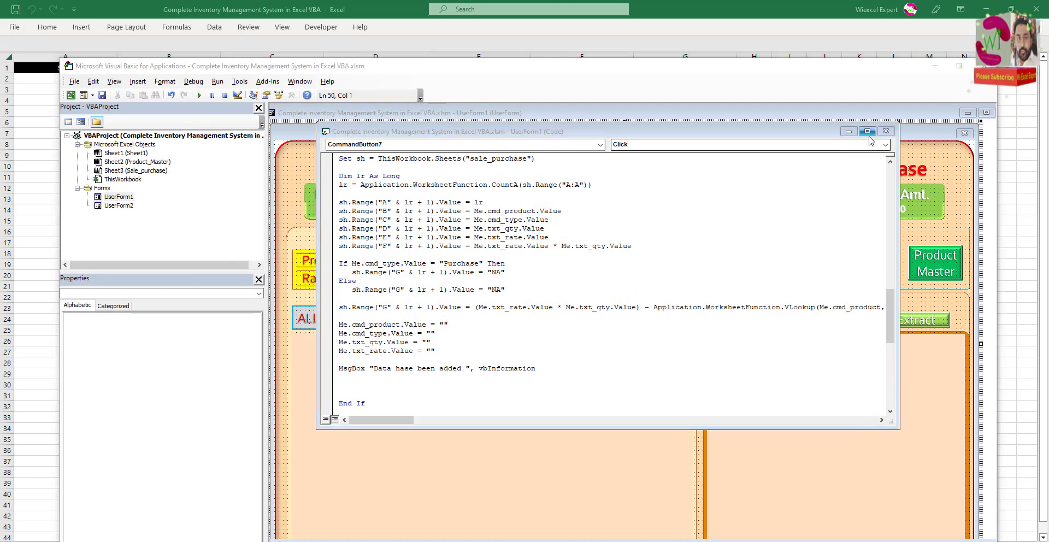
Open the Add button's CommandButton7_Click code in a taller window and copy the column E rate line.
{"action": "left_click", "coordinate": [885, 131]}
{"action": "left_click_drag", "start_coordinate": [905, 75], "coordinate": [880, 130]}
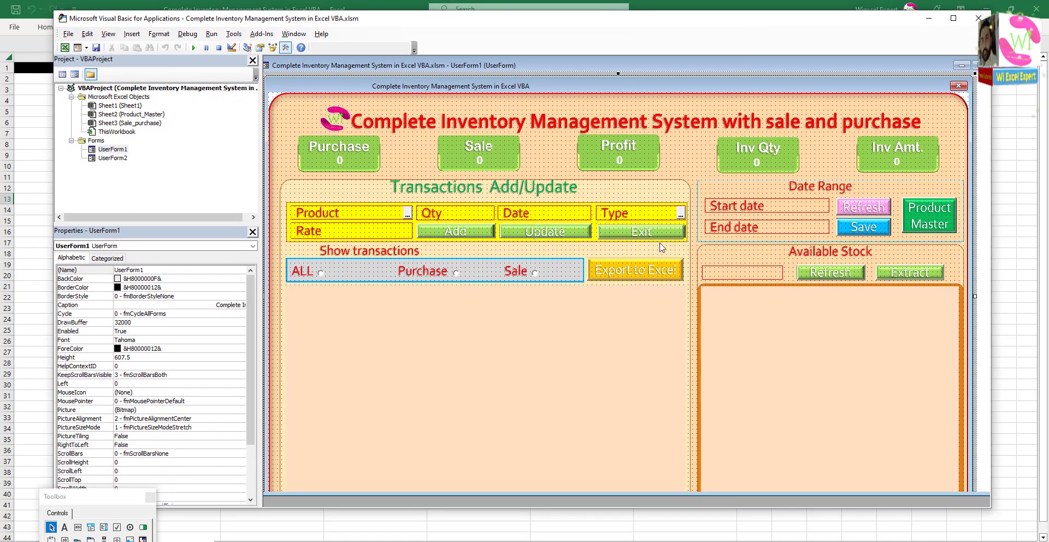
{"action": "double_click", "coordinate": [473, 232]}
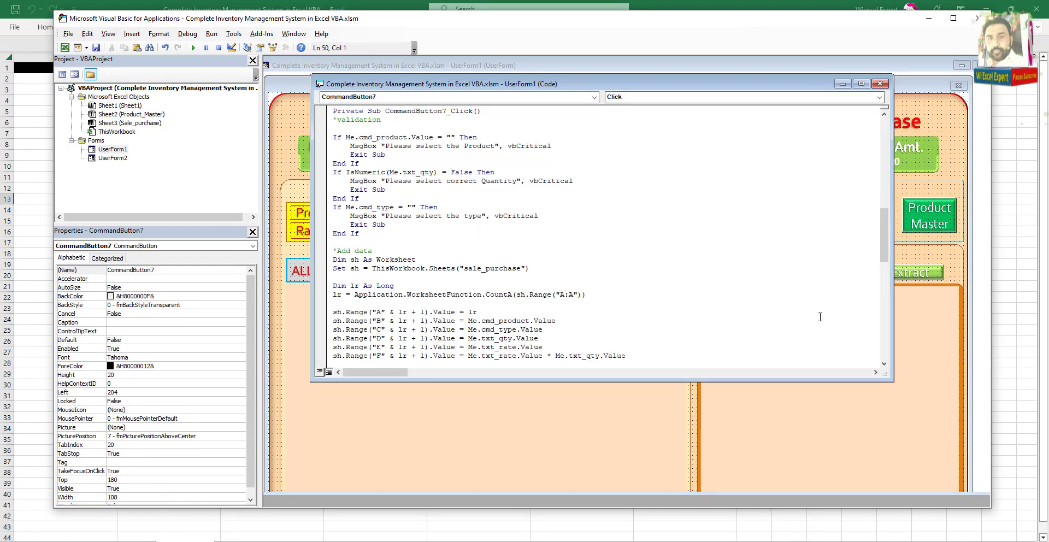
{"action": "left_click_drag", "start_coordinate": [834, 381], "coordinate": [833, 483]}
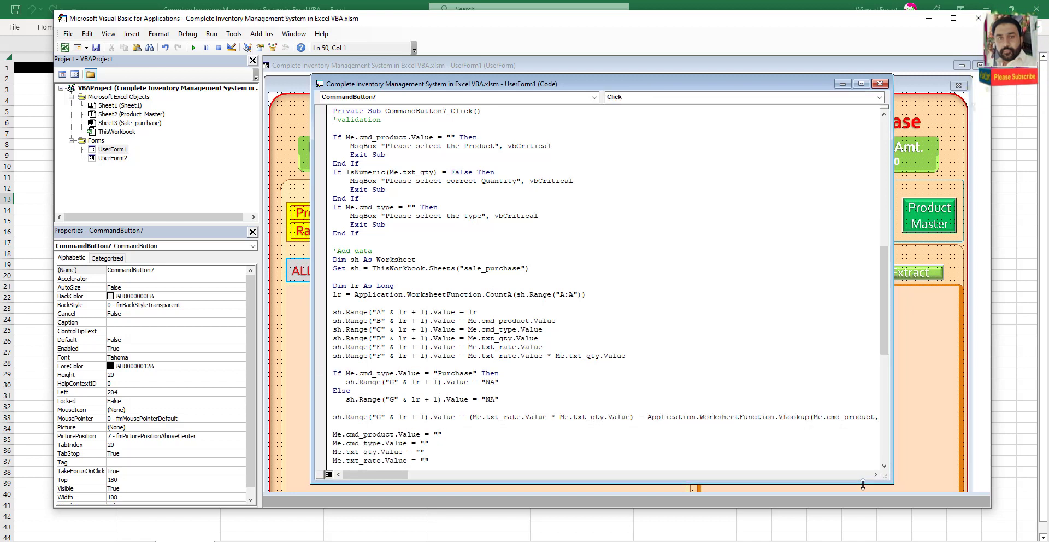
{"action": "scroll", "coordinate": [550, 285], "scroll_direction": "up", "scroll_amount": 1}
{"action": "scroll", "coordinate": [550, 285], "scroll_direction": "down", "scroll_amount": 1}
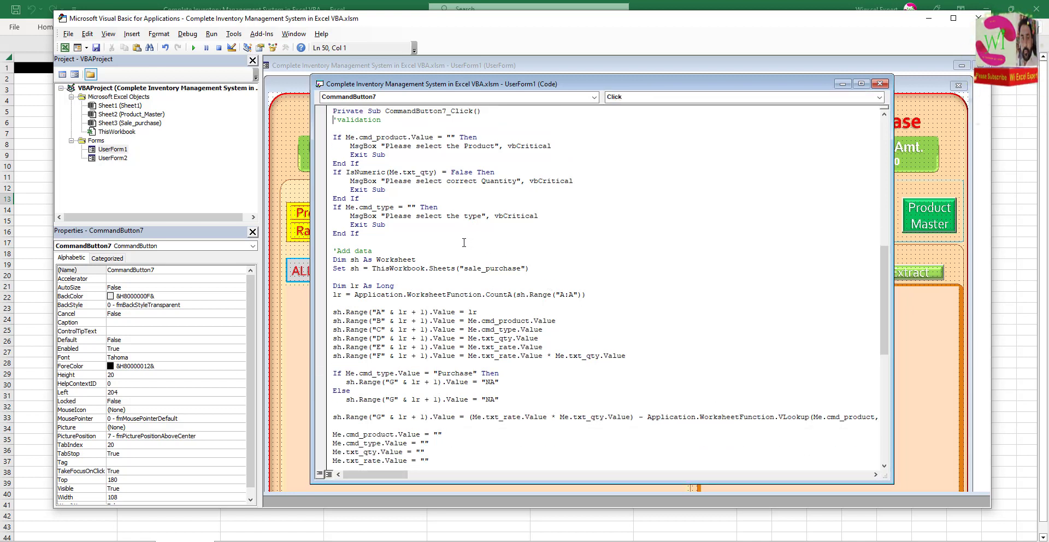
{"action": "scroll", "coordinate": [463, 242], "scroll_direction": "down", "scroll_amount": 3}
{"action": "scroll", "coordinate": [441, 281], "scroll_direction": "down", "scroll_amount": 2}
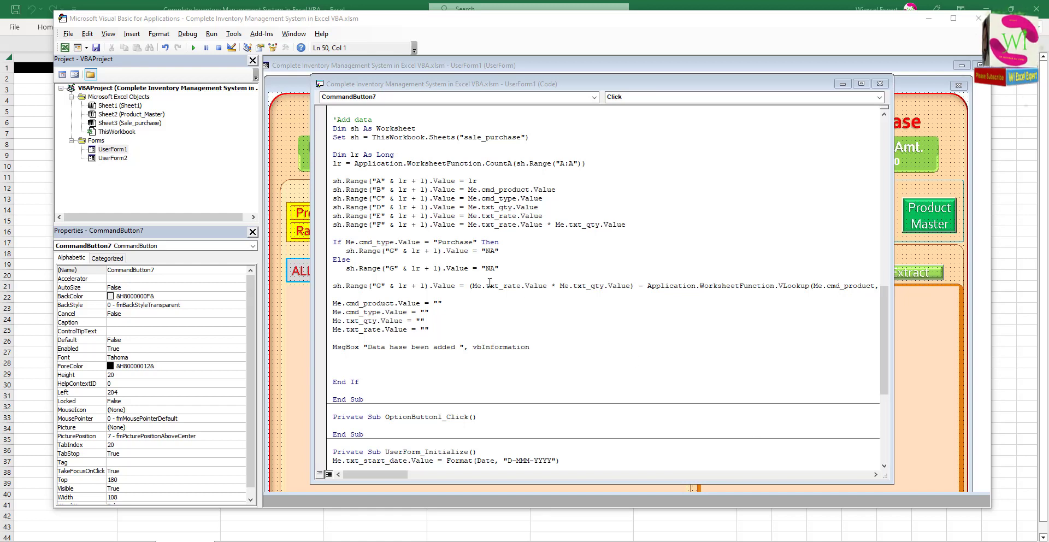
{"action": "left_click_drag", "start_coordinate": [334, 218], "coordinate": [564, 219]}
{"action": "key", "text": "ctrl+c"}
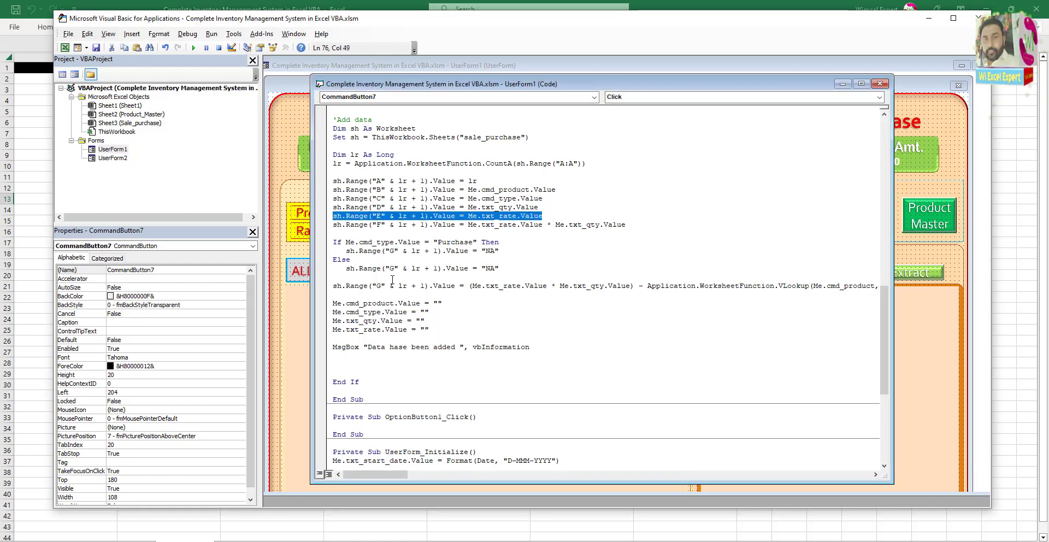
{"action": "left_click", "coordinate": [363, 294]}
Paste the column E line below the profit formula, replacing txt_rate.Value with Me.txt_date.Value.
{"action": "key", "text": "ctrl+v"}
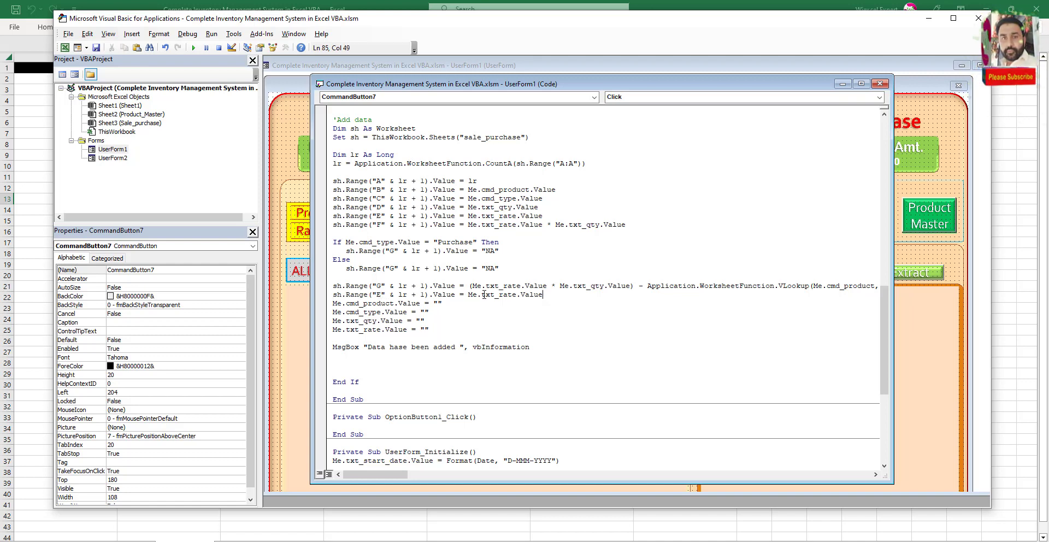
{"action": "left_click_drag", "start_coordinate": [483, 295], "coordinate": [542, 297]}
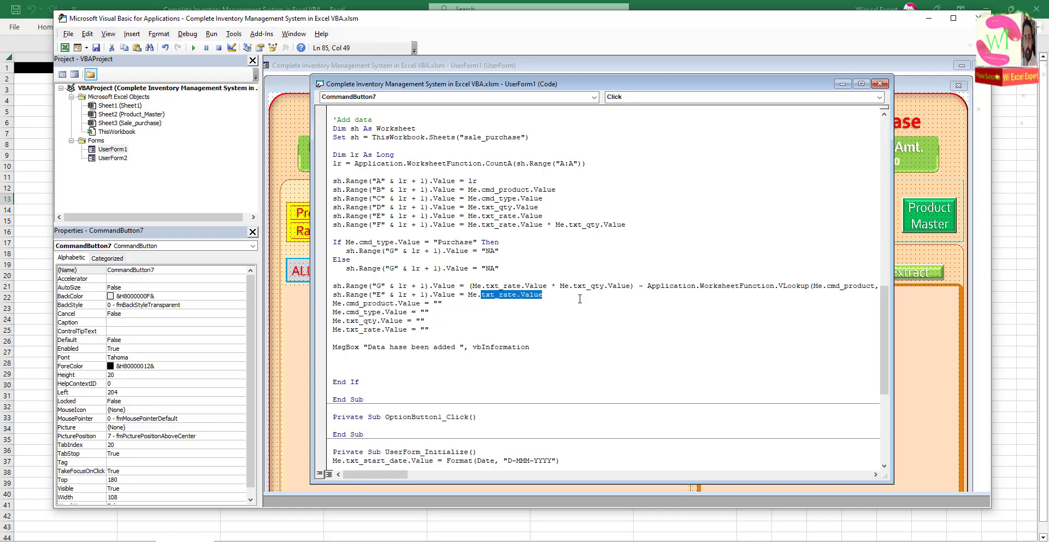
{"action": "type", "text": "txt"}
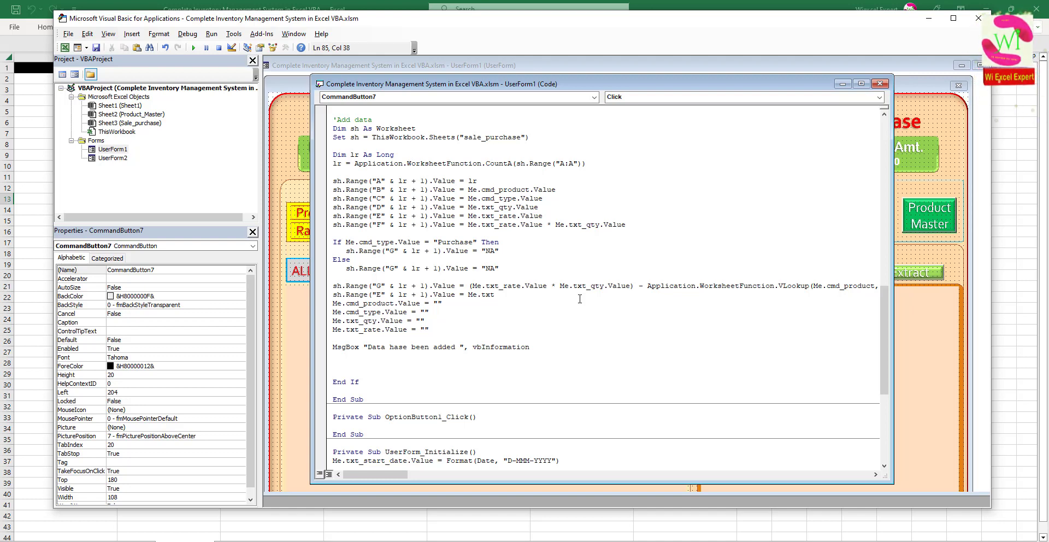
{"action": "key", "text": "BackSpace"}
{"action": "key", "text": "BackSpace"}
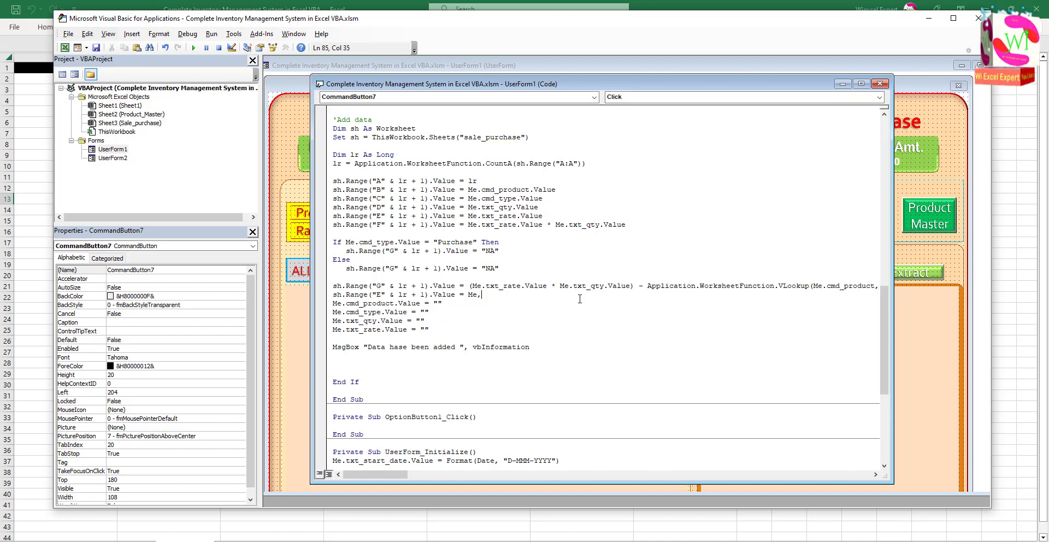
{"action": "type", "text": "."}
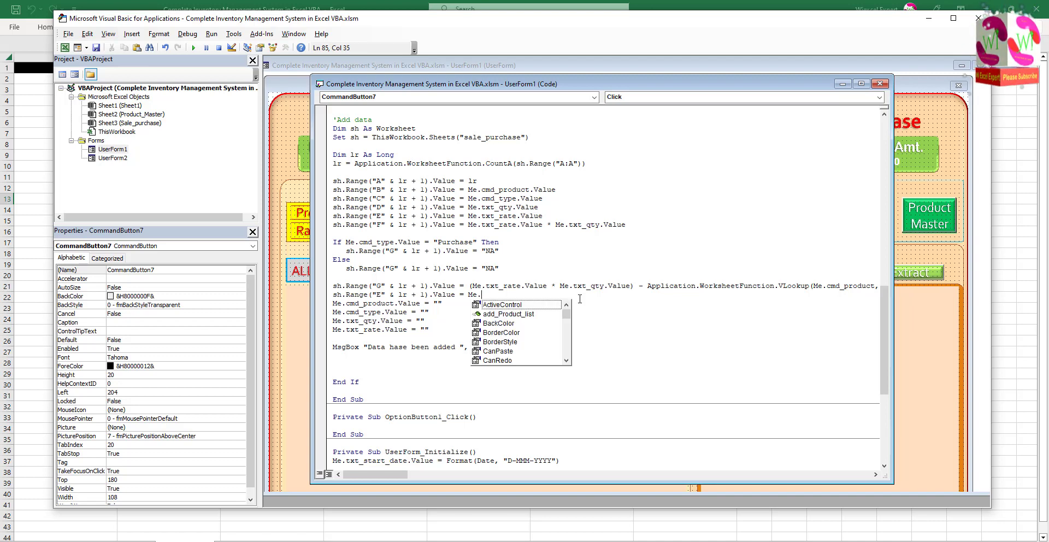
{"action": "type", "text": "txt"}
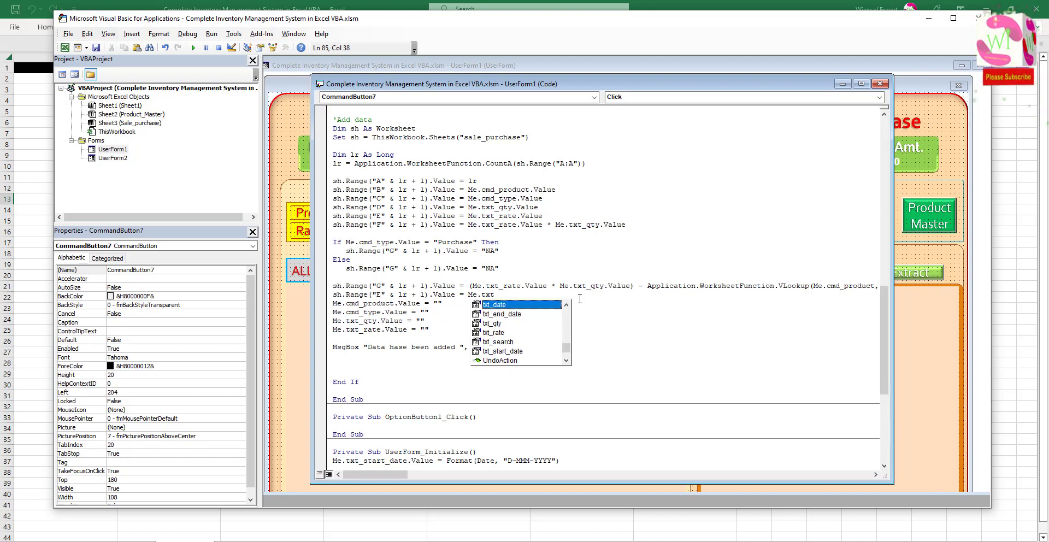
{"action": "double_click", "coordinate": [513, 305]}
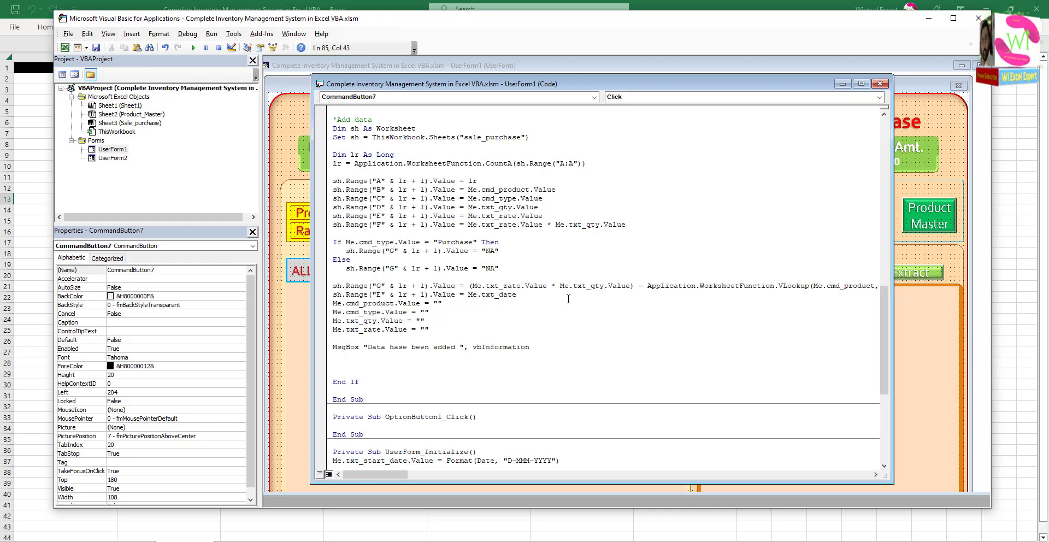
{"action": "type", "text": ".val"}
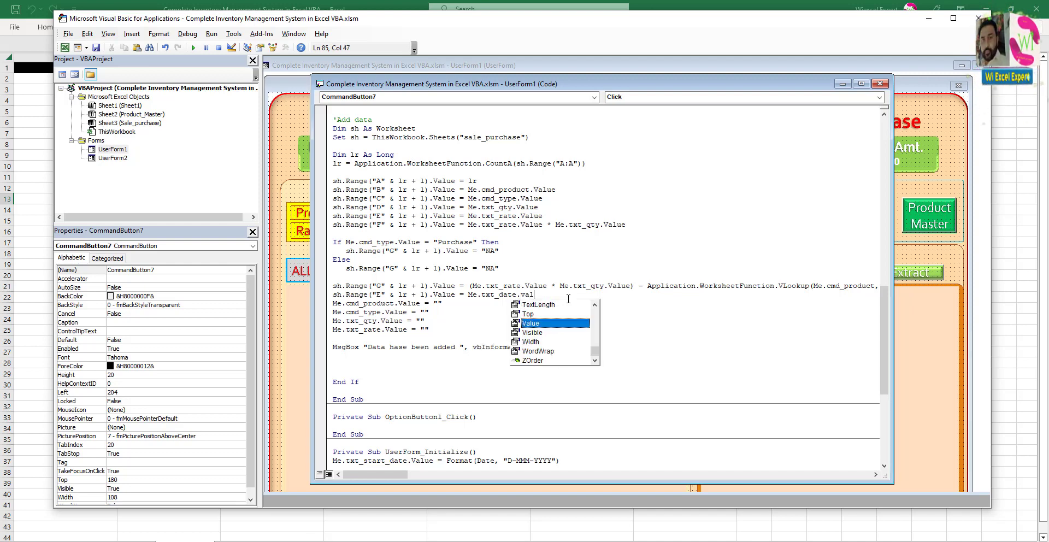
{"action": "type", "text": "y"}
{"action": "key", "text": "BackSpace"}
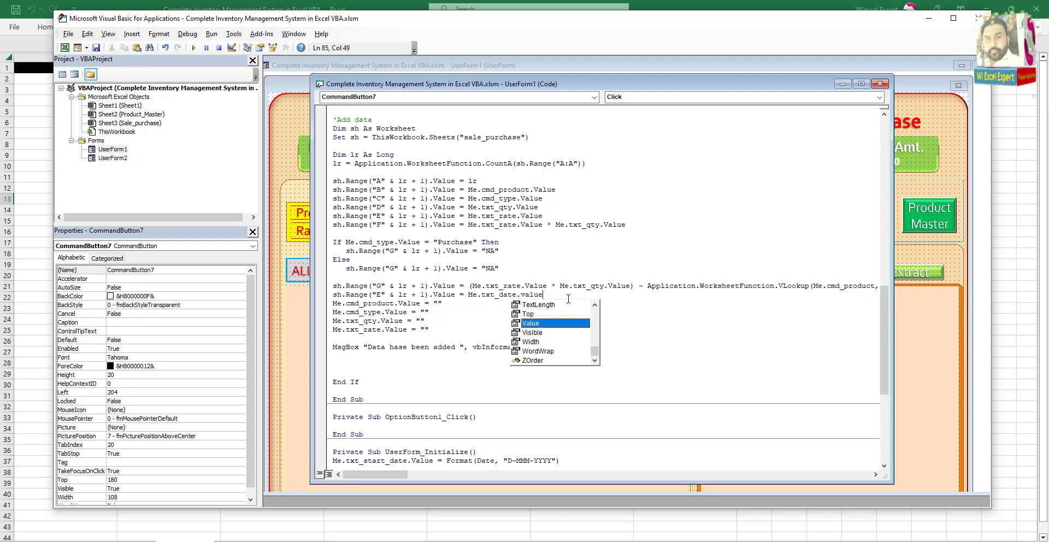
{"action": "key", "text": "Return"}
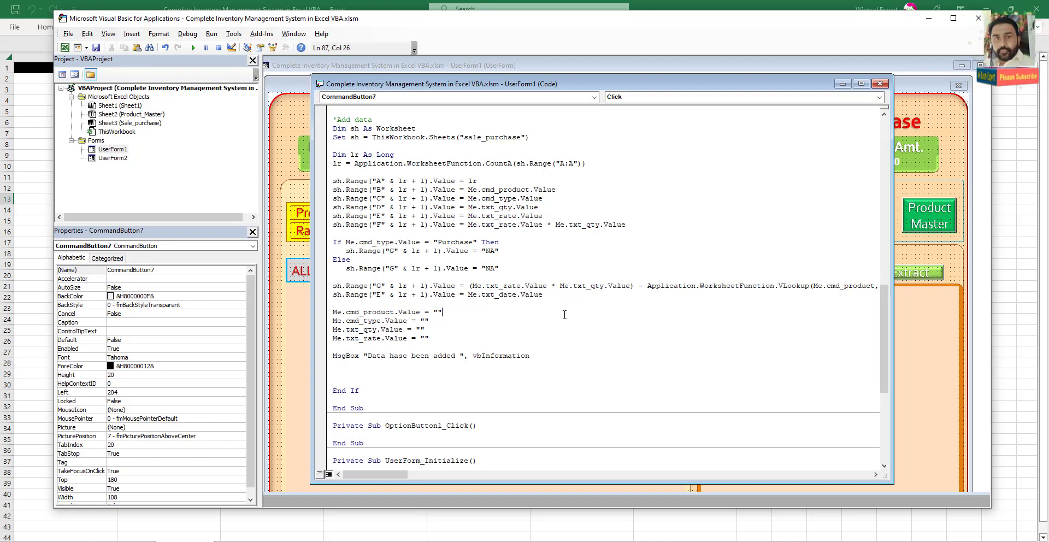
Rerun the form and add a Keyboard sale of quantity 2 as row 6.
{"action": "left_click", "coordinate": [290, 112]}
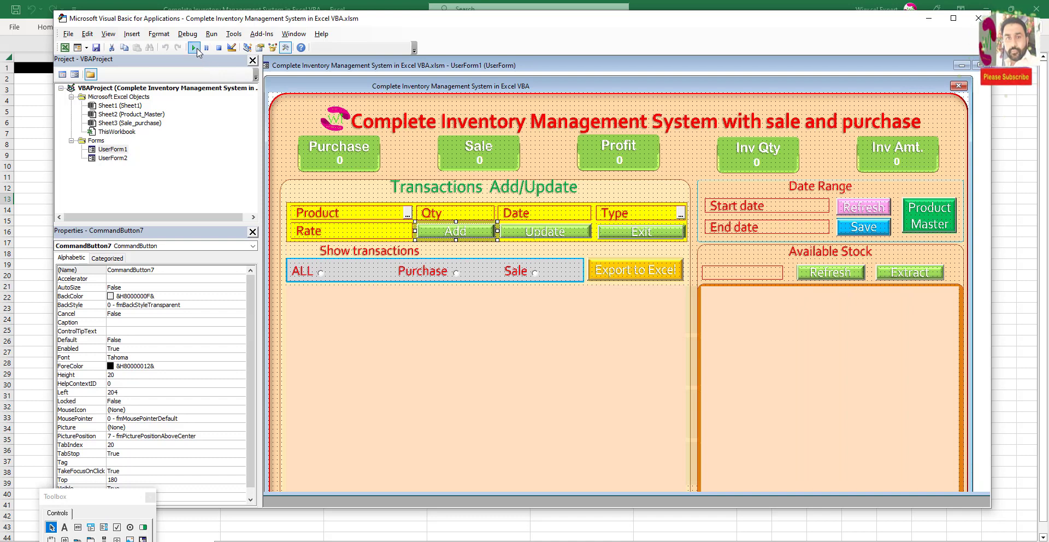
{"action": "left_click", "coordinate": [194, 48]}
{"action": "left_click", "coordinate": [314, 202]}
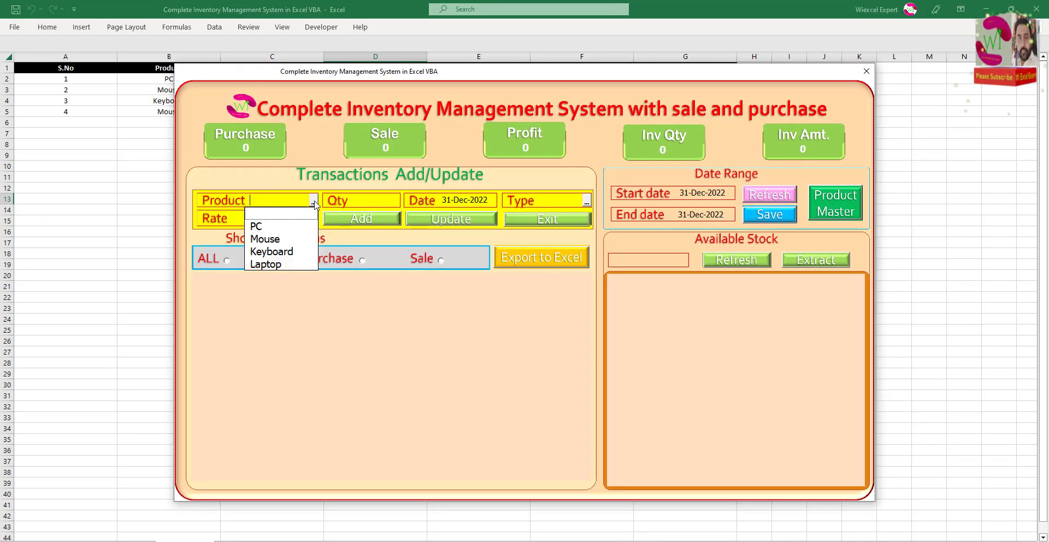
{"action": "left_click", "coordinate": [256, 226]}
{"action": "left_click", "coordinate": [377, 199]}
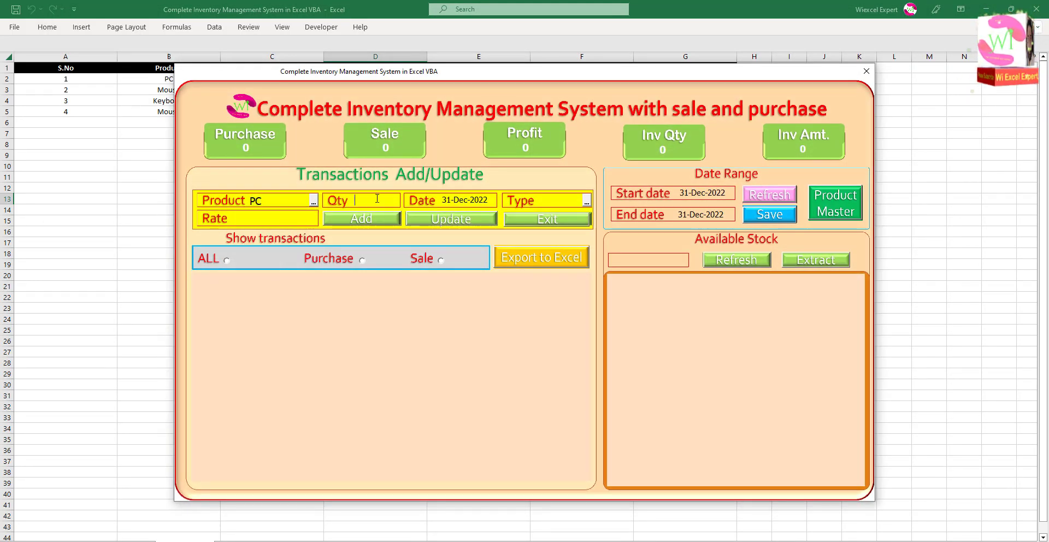
{"action": "left_click", "coordinate": [314, 201]}
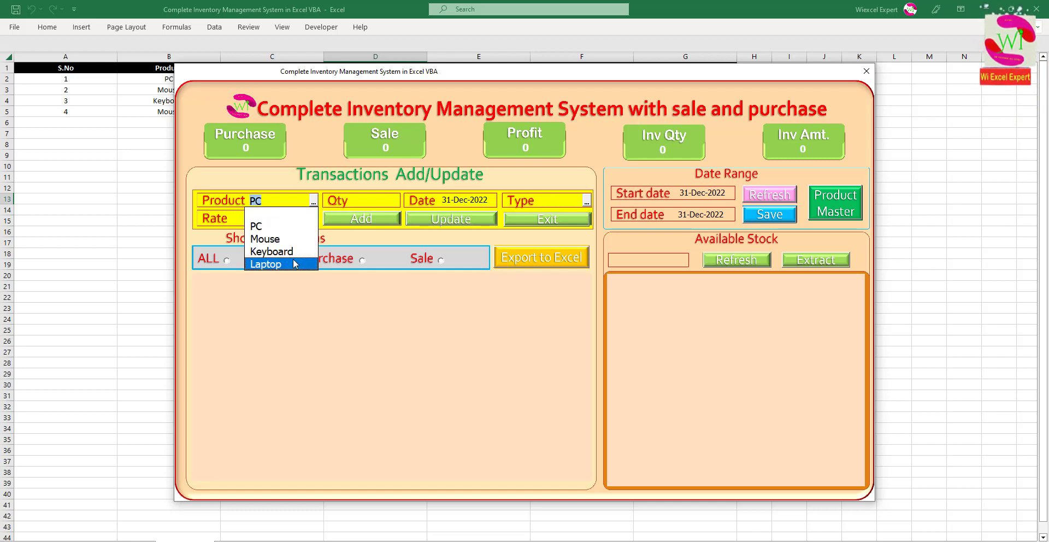
{"action": "left_click", "coordinate": [295, 252]}
{"action": "left_click", "coordinate": [381, 196]}
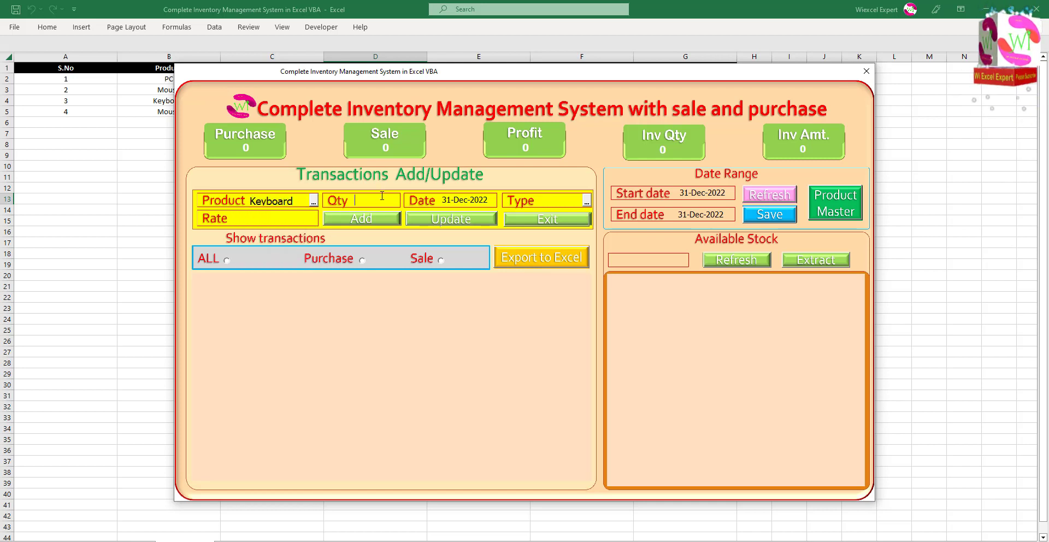
{"action": "type", "text": "2"}
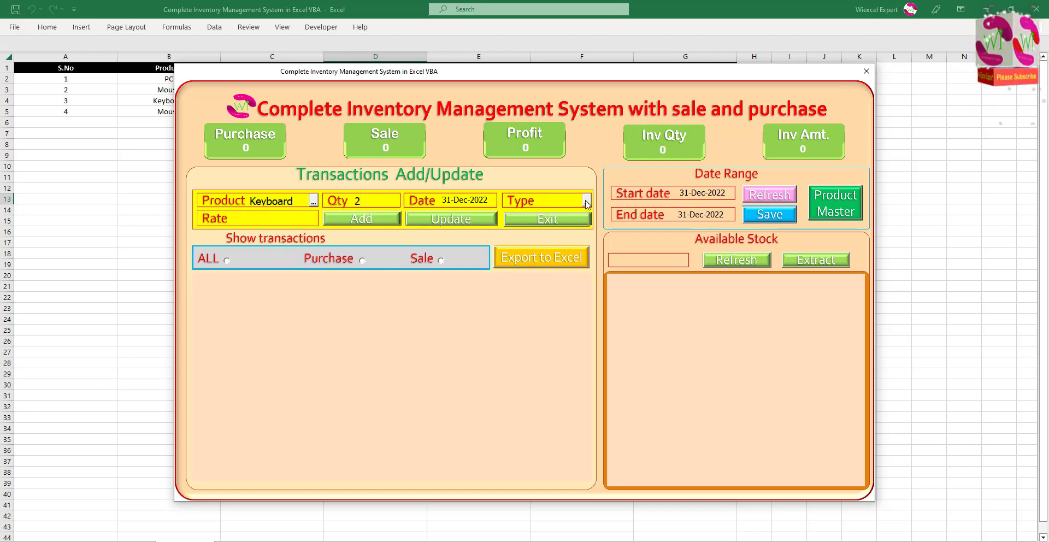
{"action": "left_click", "coordinate": [585, 201]}
{"action": "left_click", "coordinate": [546, 224]}
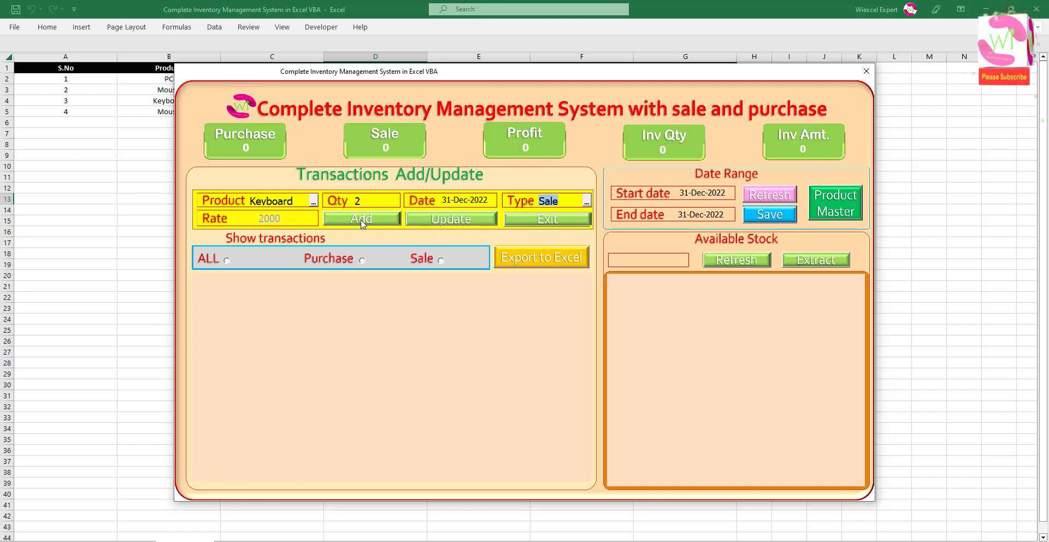
{"action": "left_click", "coordinate": [361, 218]}
{"action": "left_click", "coordinate": [554, 327]}
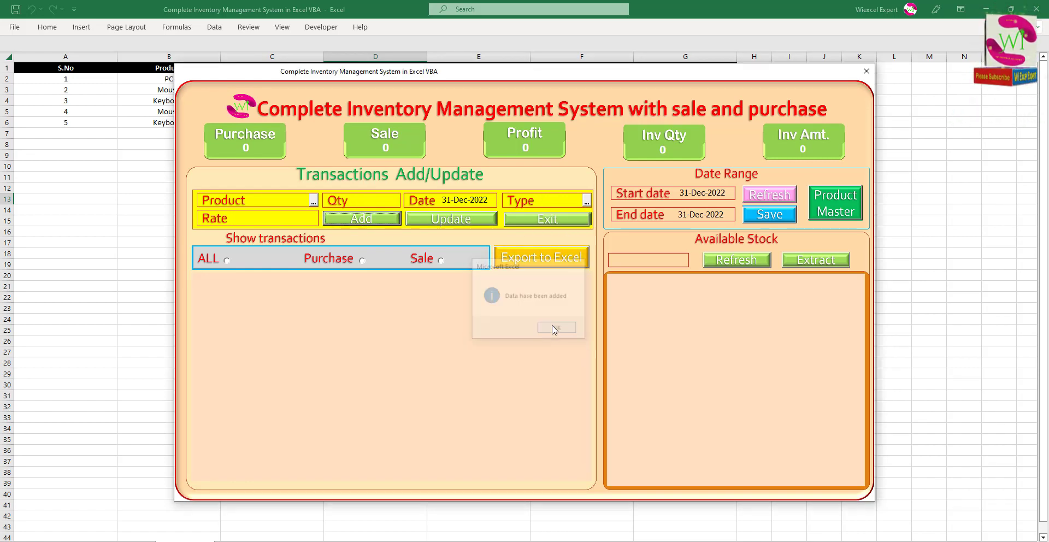
{"action": "mouse_move", "coordinate": [529, 78]}
{"action": "left_mouse_down"}
{"action": "mouse_move", "coordinate": [524, 182]}
{"action": "mouse_move", "coordinate": [546, 149]}
{"action": "left_mouse_up"}
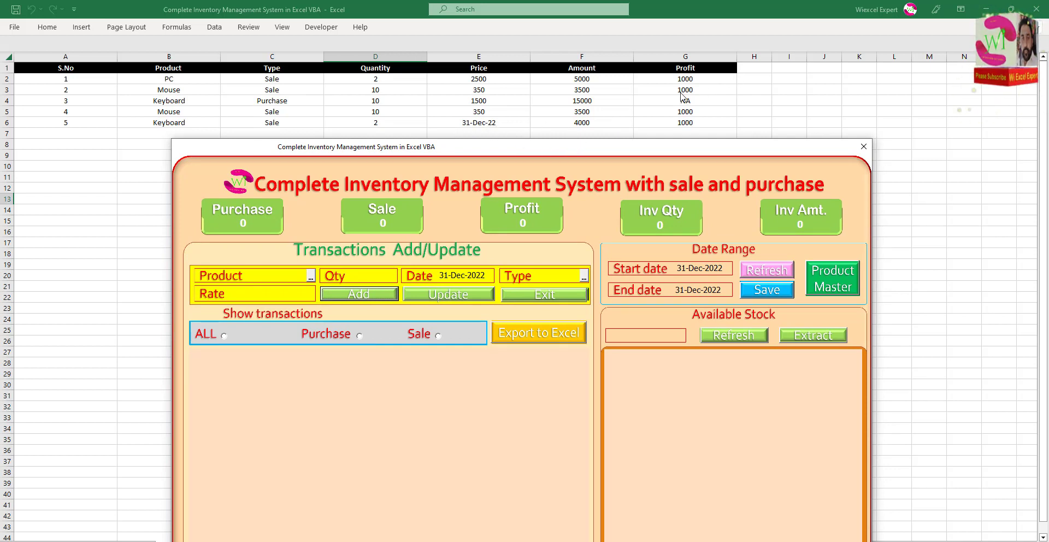
Close the form and change the date line's column from E to H.
{"action": "left_click", "coordinate": [550, 292]}
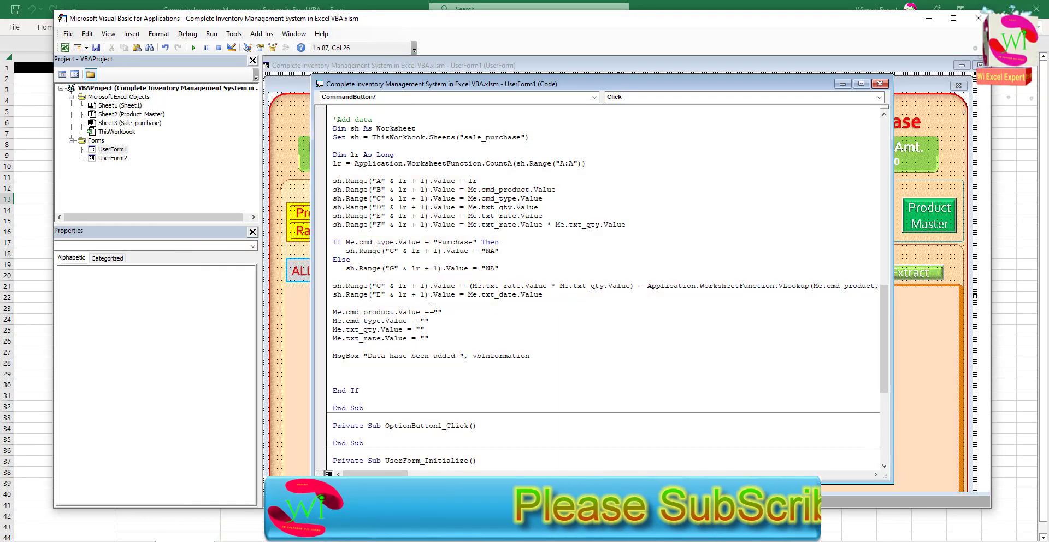
{"action": "left_click", "coordinate": [381, 294]}
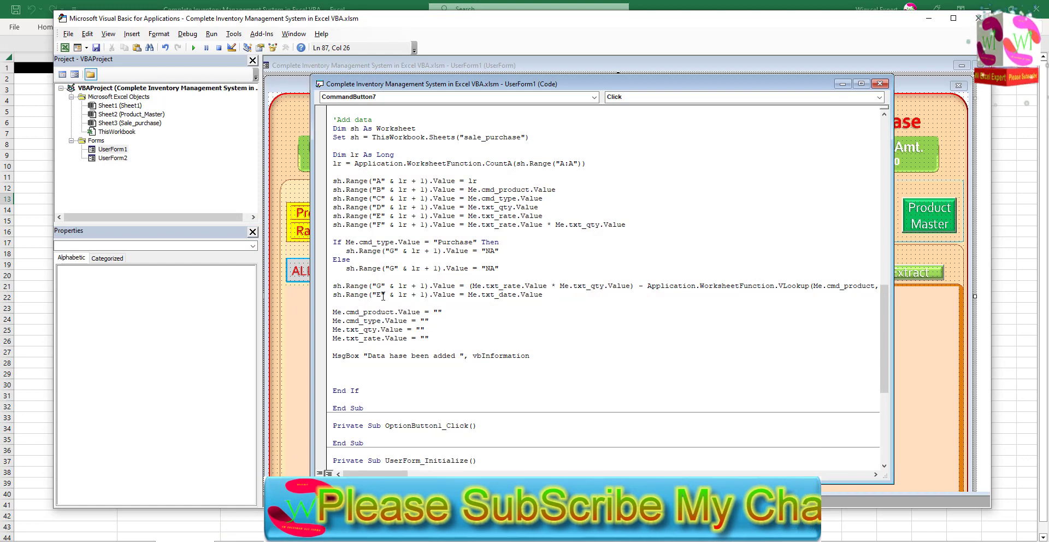
{"action": "key", "text": "BackSpace"}
{"action": "type", "text": "H"}
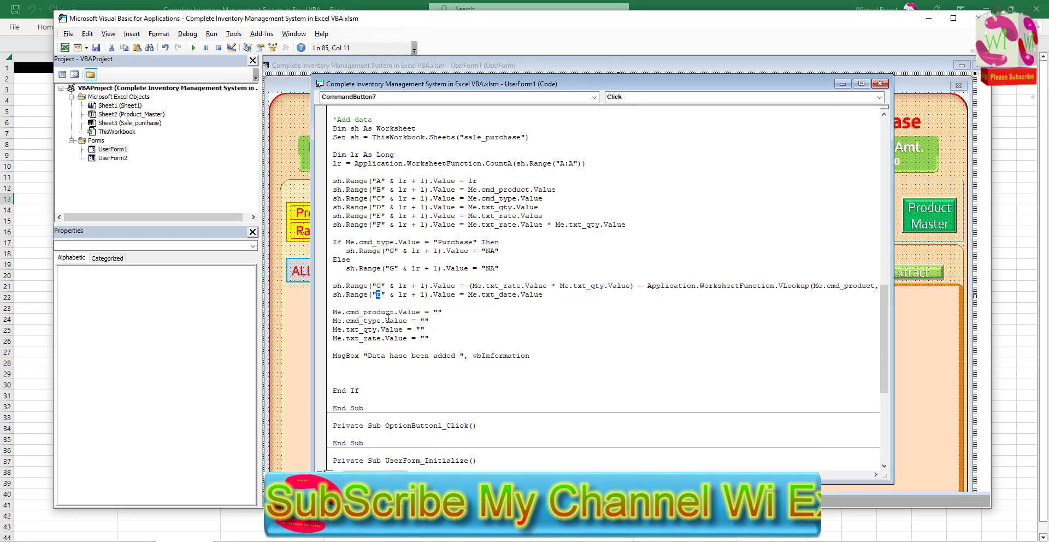
{"action": "left_click", "coordinate": [358, 145]}
Run the form, add a Keyboard sale of 4 as row 7, then close it.
{"action": "key", "text": "F5"}
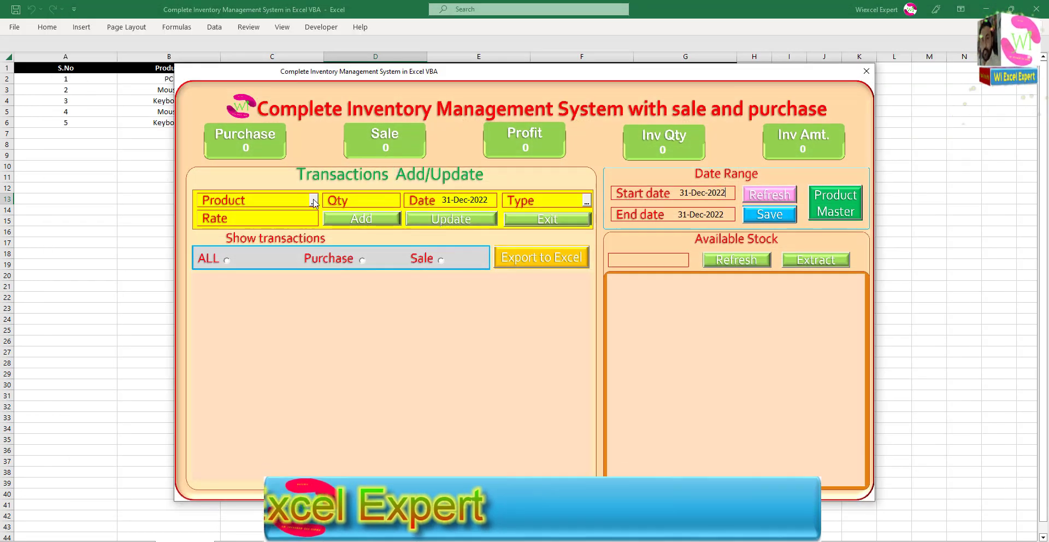
{"action": "left_click", "coordinate": [313, 200]}
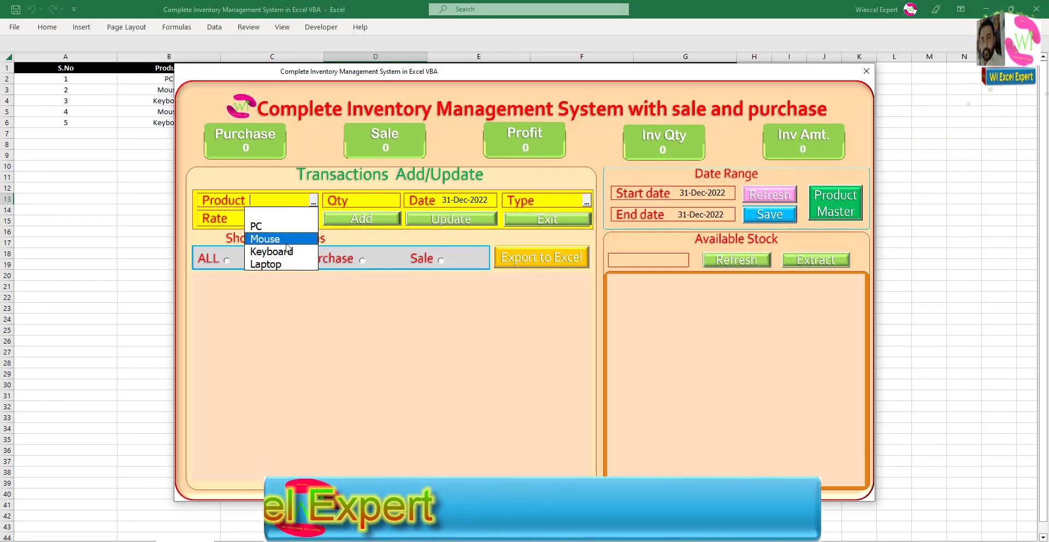
{"action": "left_click", "coordinate": [284, 251]}
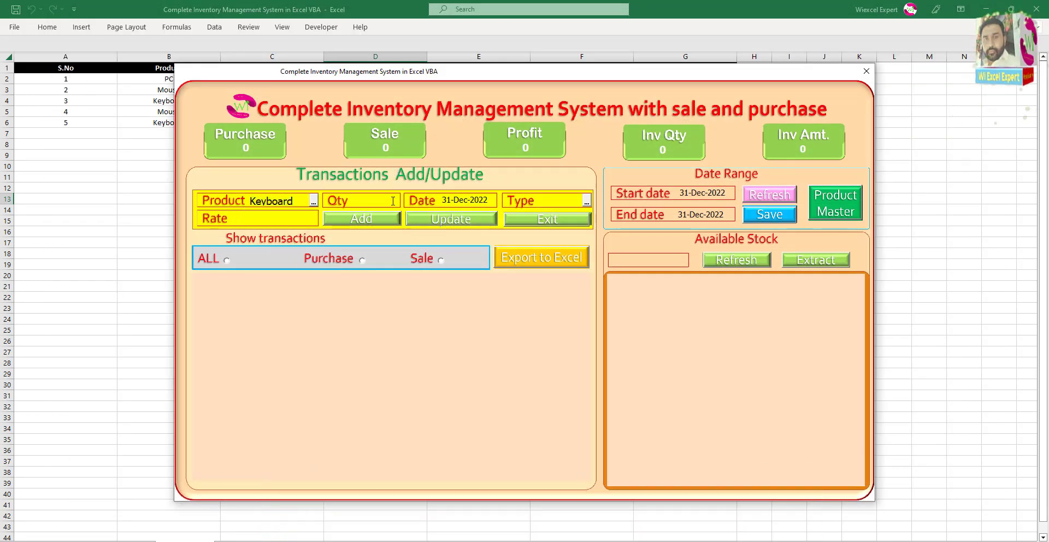
{"action": "left_click", "coordinate": [362, 200]}
{"action": "type", "text": "4"}
{"action": "left_click", "coordinate": [586, 200]}
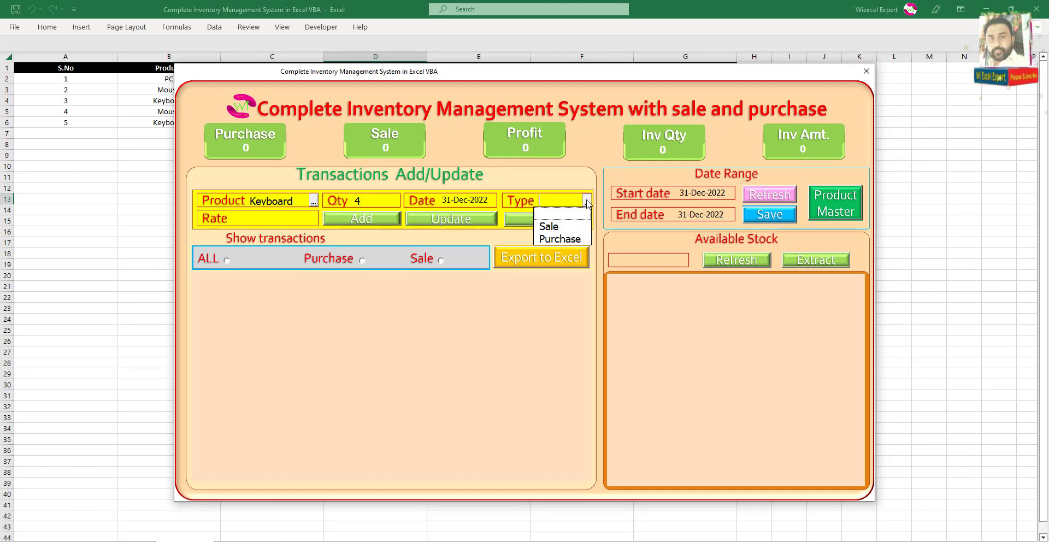
{"action": "left_click", "coordinate": [557, 224]}
{"action": "left_click", "coordinate": [361, 218]}
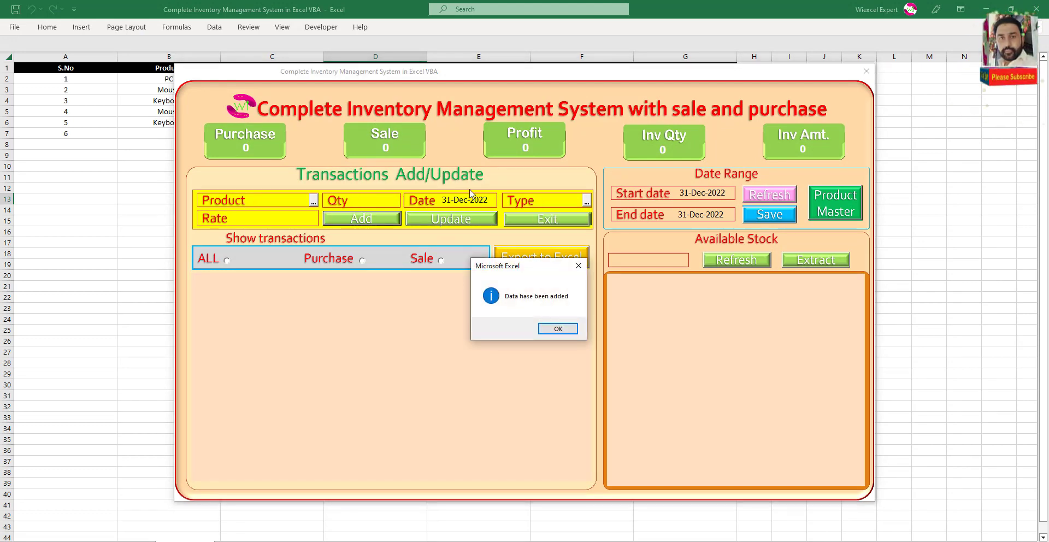
{"action": "left_click", "coordinate": [557, 332]}
{"action": "left_click_drag", "start_coordinate": [513, 72], "coordinate": [529, 174]}
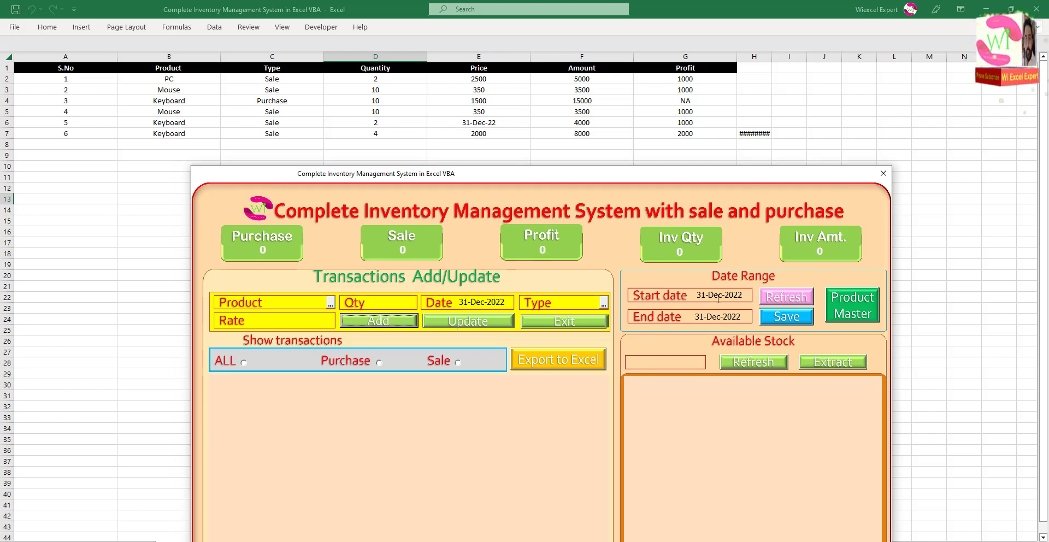
{"action": "left_click", "coordinate": [882, 173]}
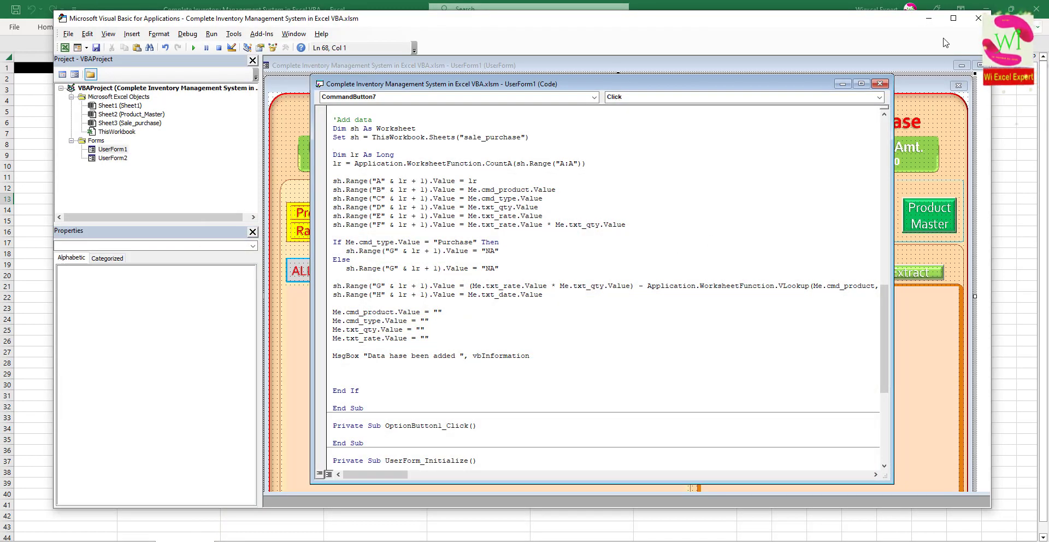
Widen column H so 31-Dec-22 shows and enter the header Date in H1.
{"action": "left_click", "coordinate": [928, 18]}
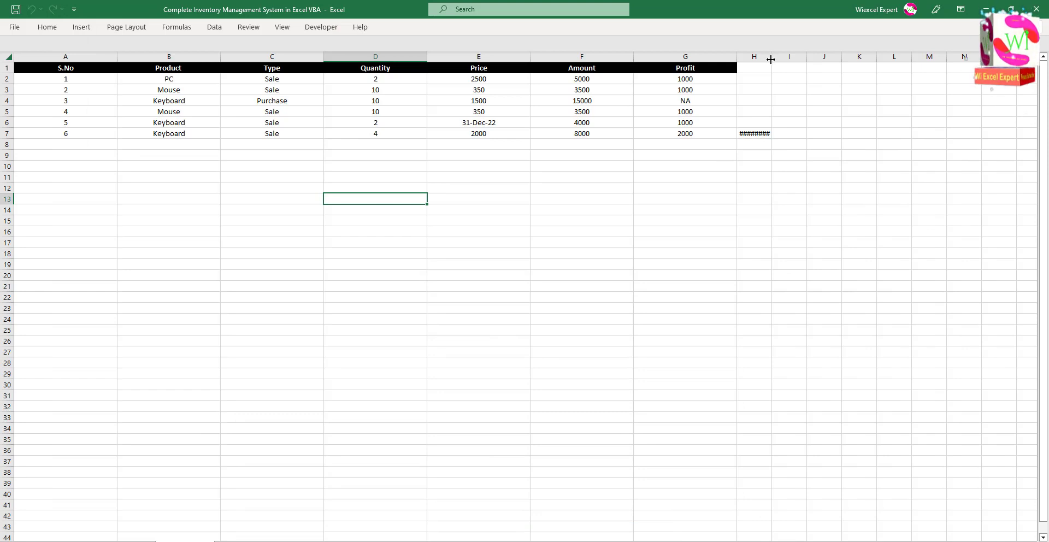
{"action": "double_click", "coordinate": [770, 59]}
{"action": "left_click_drag", "start_coordinate": [777, 59], "coordinate": [785, 59]}
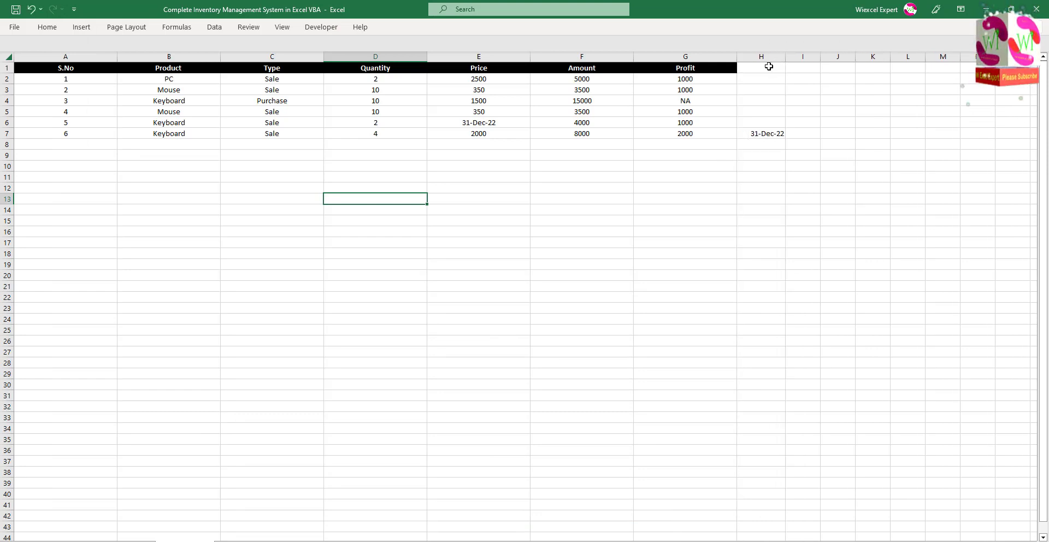
{"action": "left_click", "coordinate": [767, 68]}
{"action": "type", "text": "Date"}
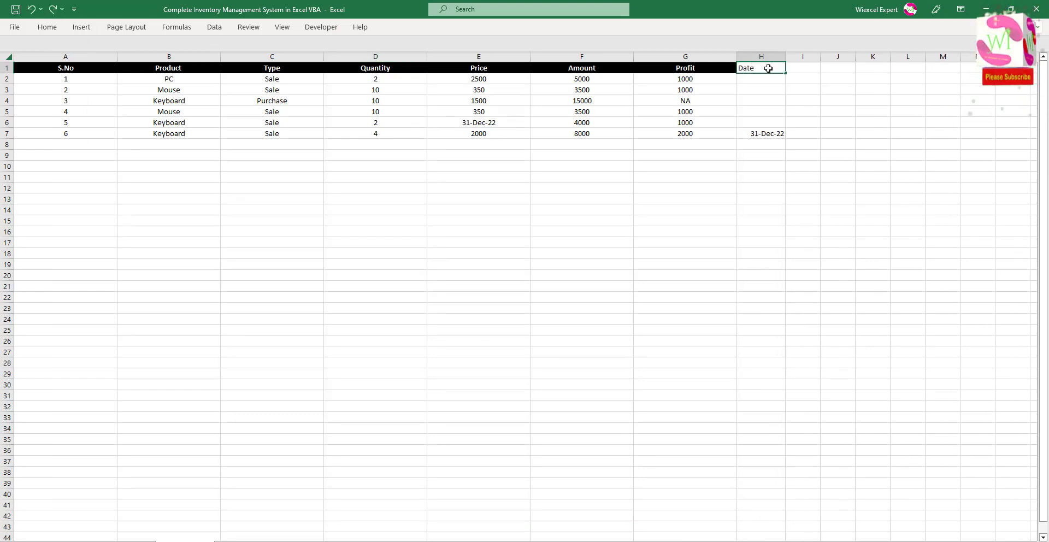
{"action": "left_click", "coordinate": [746, 125]}
{"action": "left_click", "coordinate": [754, 131]}
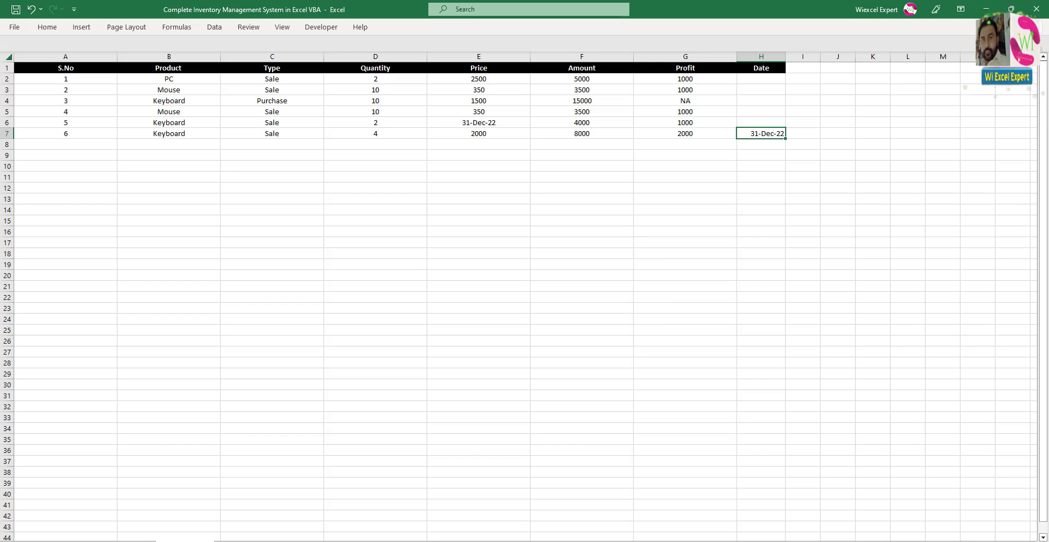
Return to the VBA Editor showing the Add button code.
{"action": "left_click", "coordinate": [502, 518]}
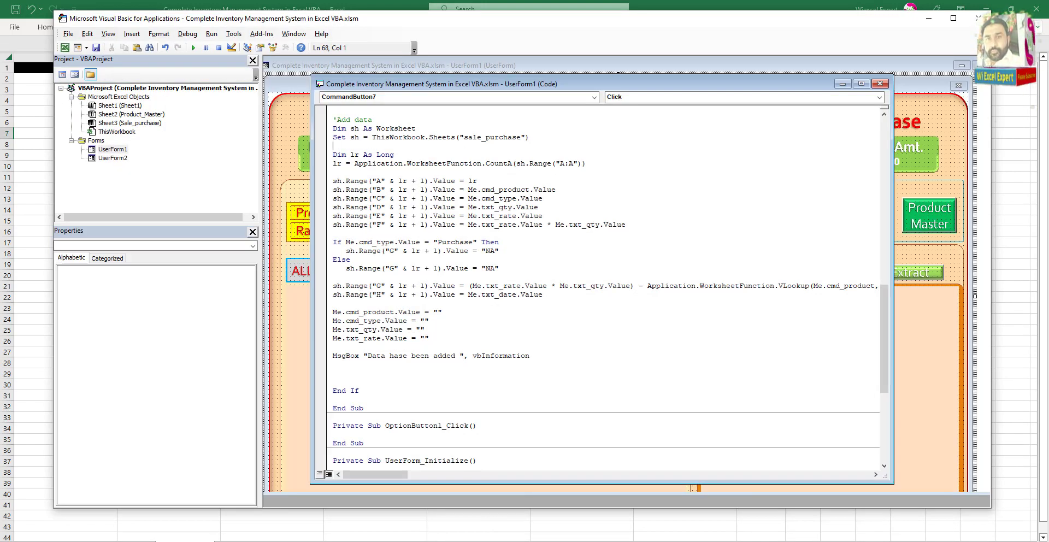
{"action": "key", "text": "alt+F11"}
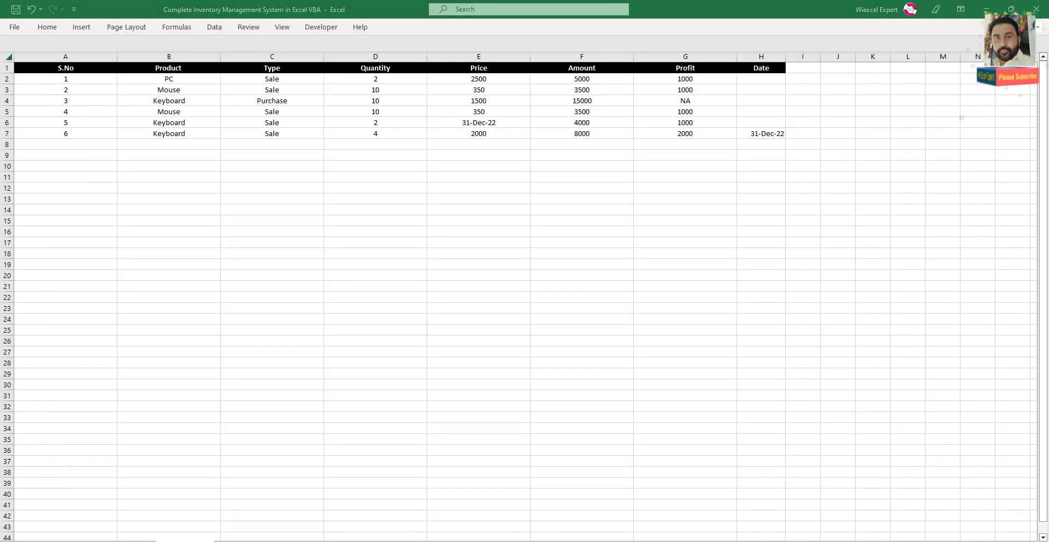
{"action": "key", "text": "alt+F11"}
Save the VBA project, rerun the inventory UserForm, and move it down to reveal the data columns.
{"action": "left_click", "coordinate": [721, 316]}
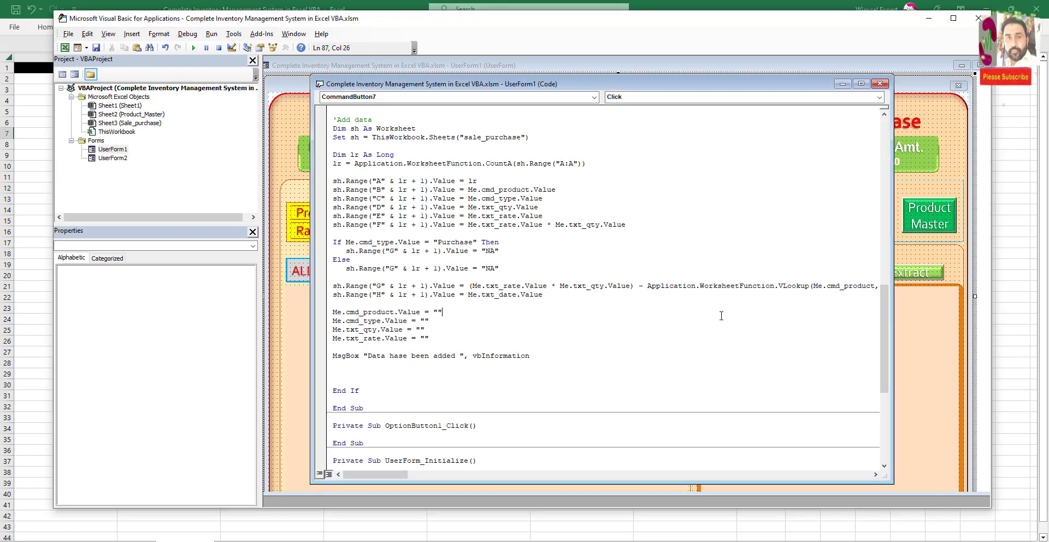
{"action": "left_click", "coordinate": [96, 48]}
{"action": "left_click", "coordinate": [879, 83]}
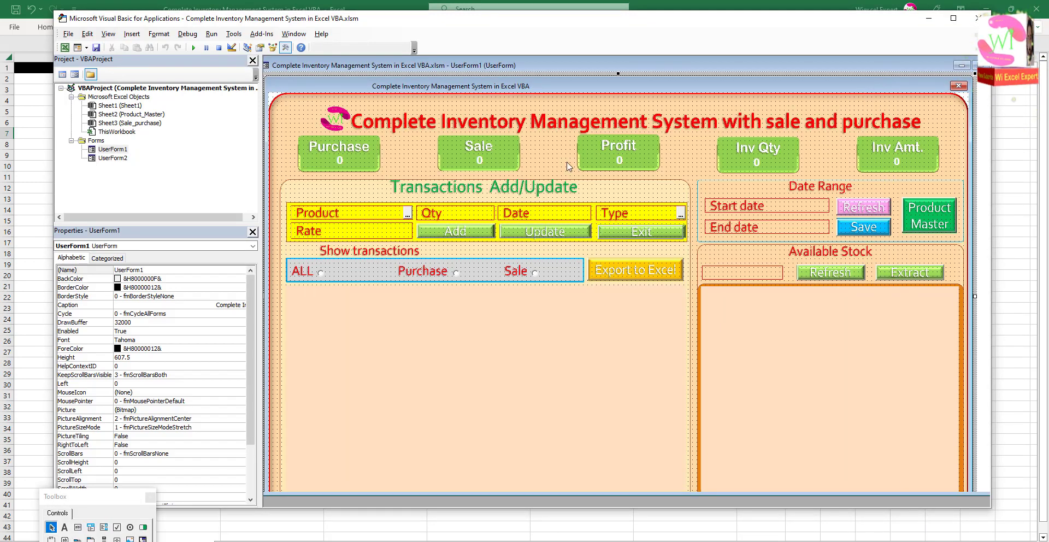
{"action": "left_click", "coordinate": [194, 48]}
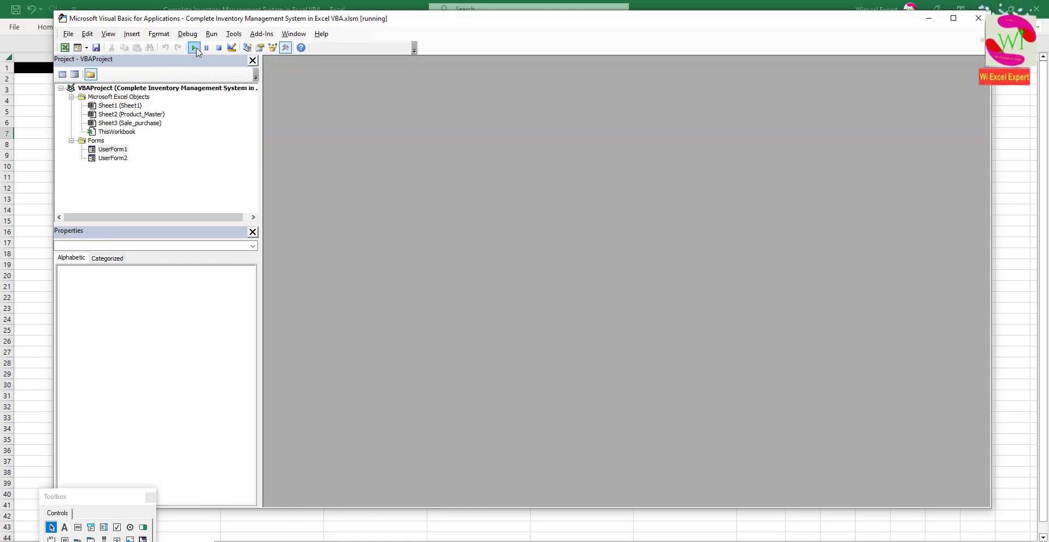
{"action": "mouse_move", "coordinate": [467, 75]}
{"action": "left_mouse_down"}
{"action": "mouse_move", "coordinate": [437, 136]}
{"action": "mouse_move", "coordinate": [441, 84]}
{"action": "left_mouse_up"}
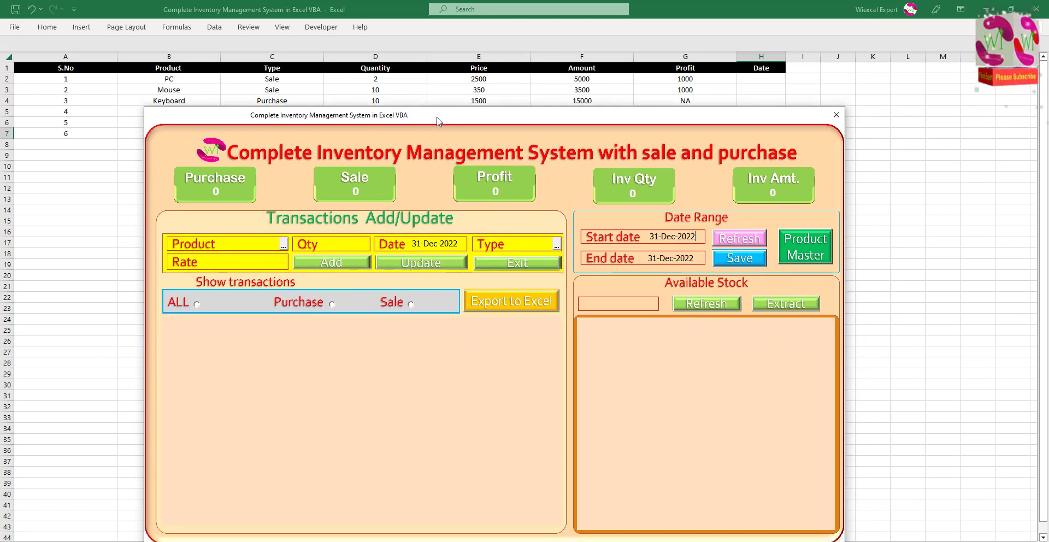